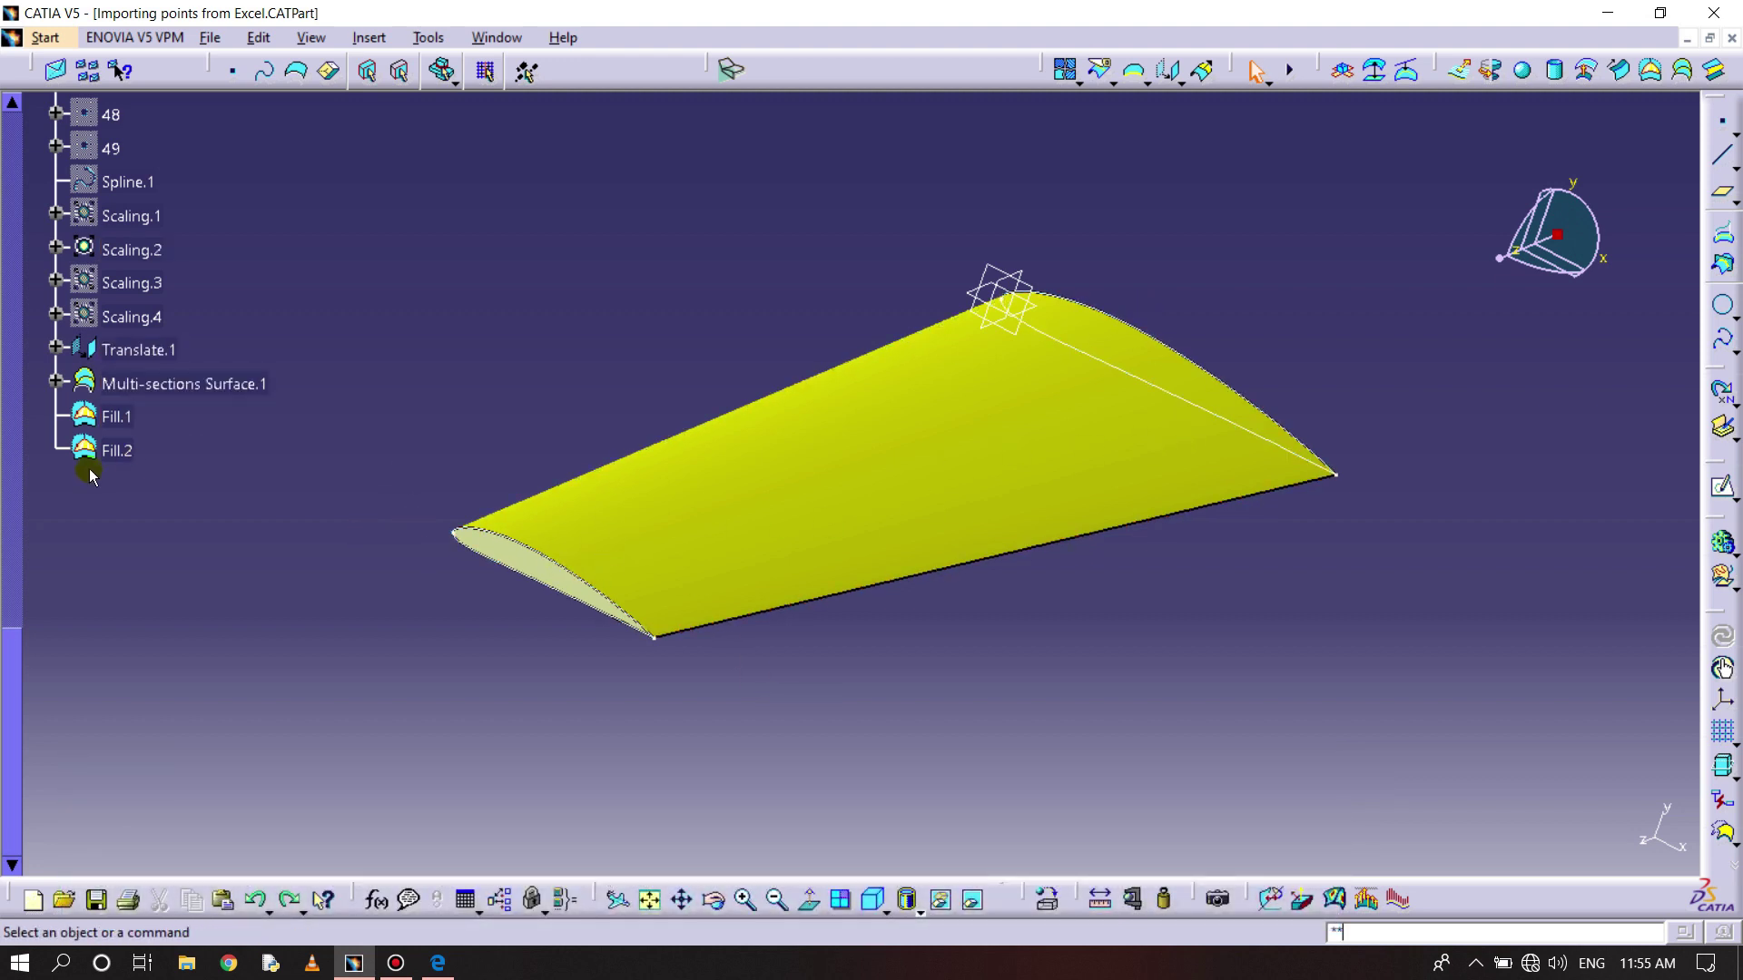
# - Hide the Fill.1 and Fill.2 surfaces that close the two ends of the wing
pyautogui.rightClick(124, 425)
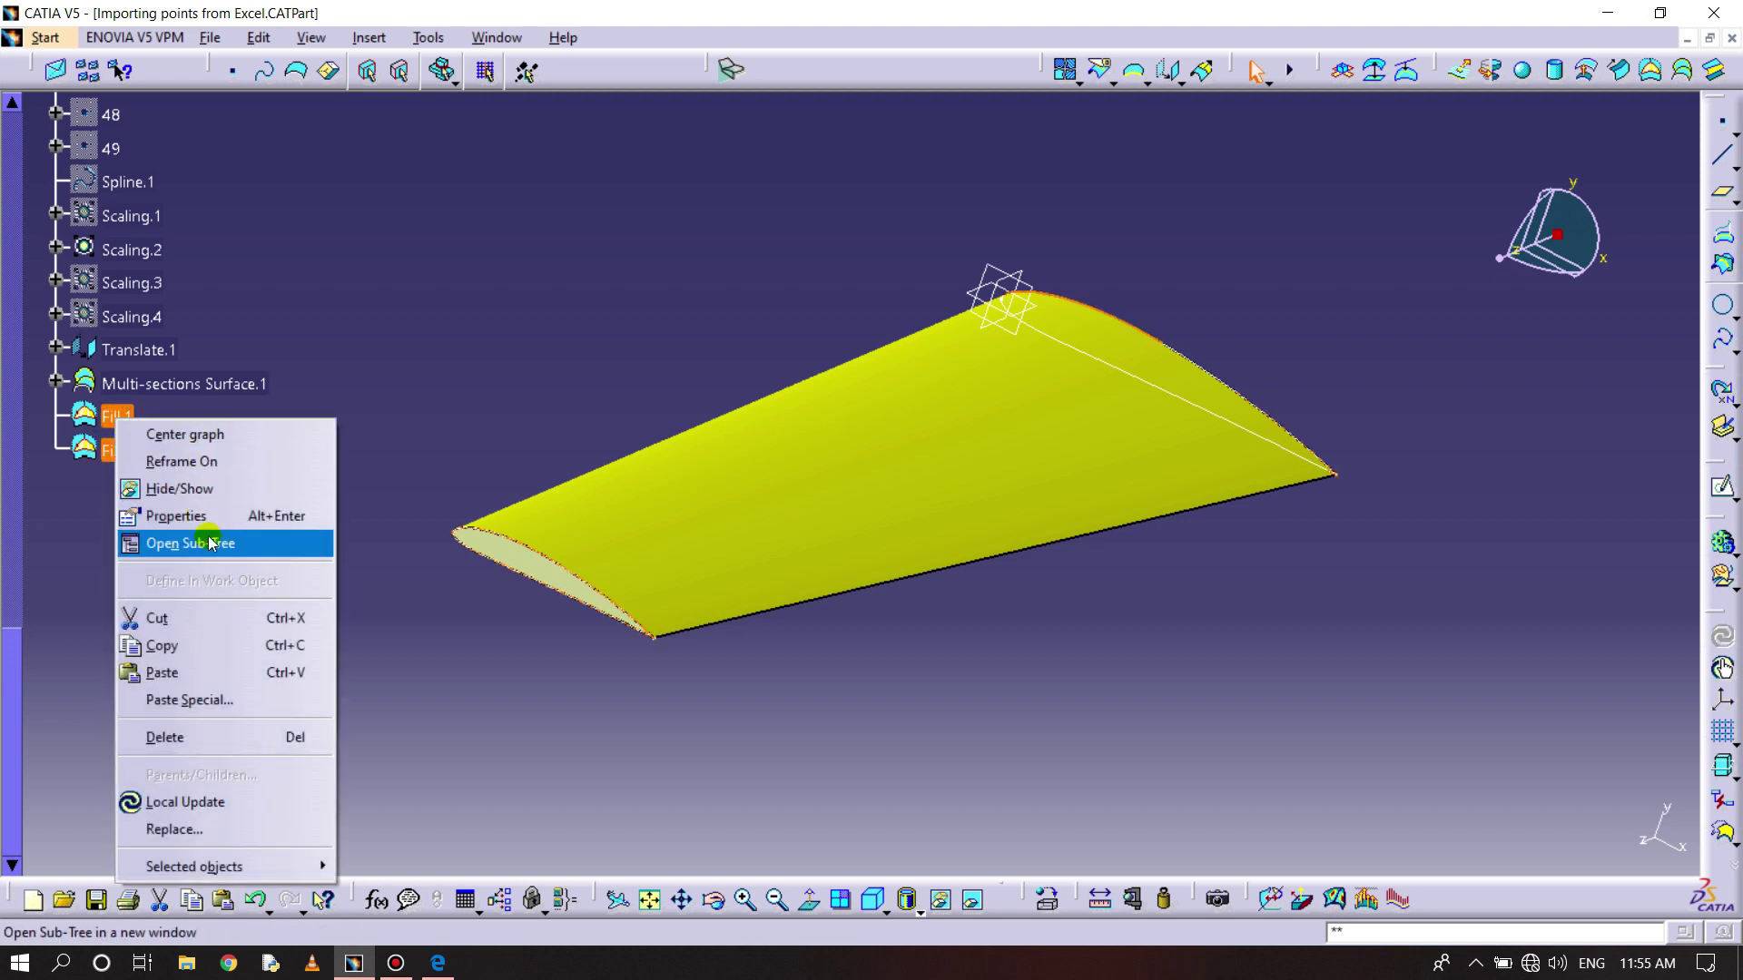
pyautogui.click(180, 488)
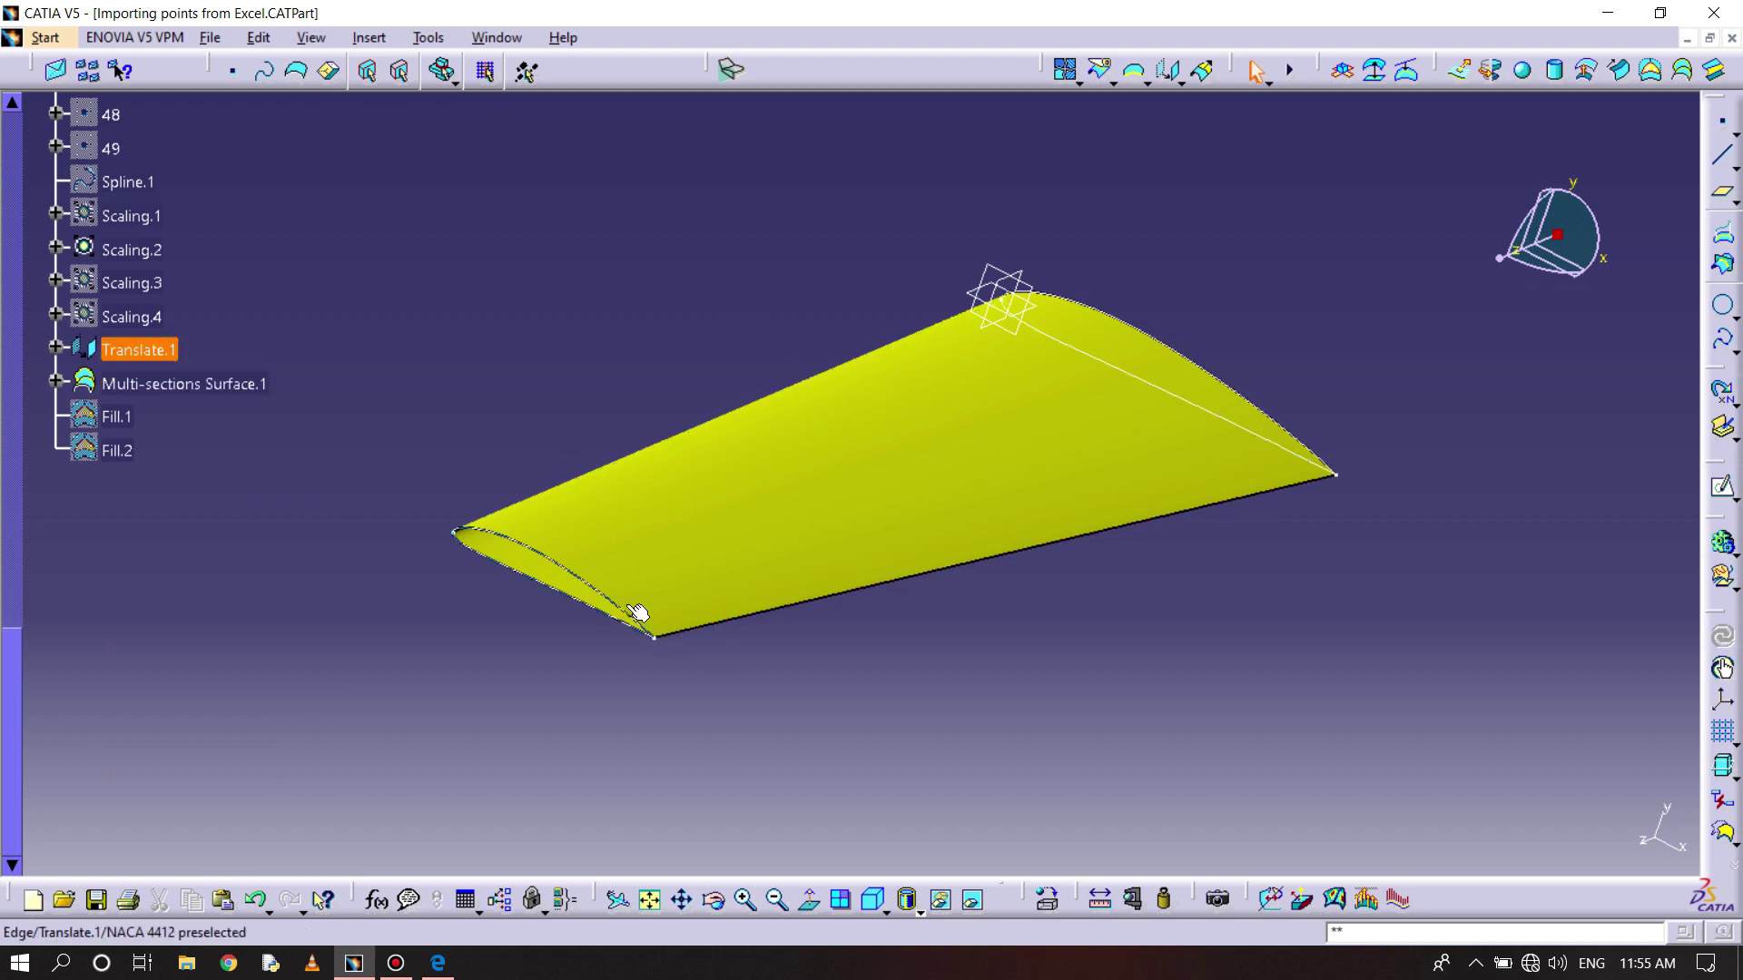
pyautogui.moveTo(575, 269); pyautogui.dragTo(578, 385, button='middle')
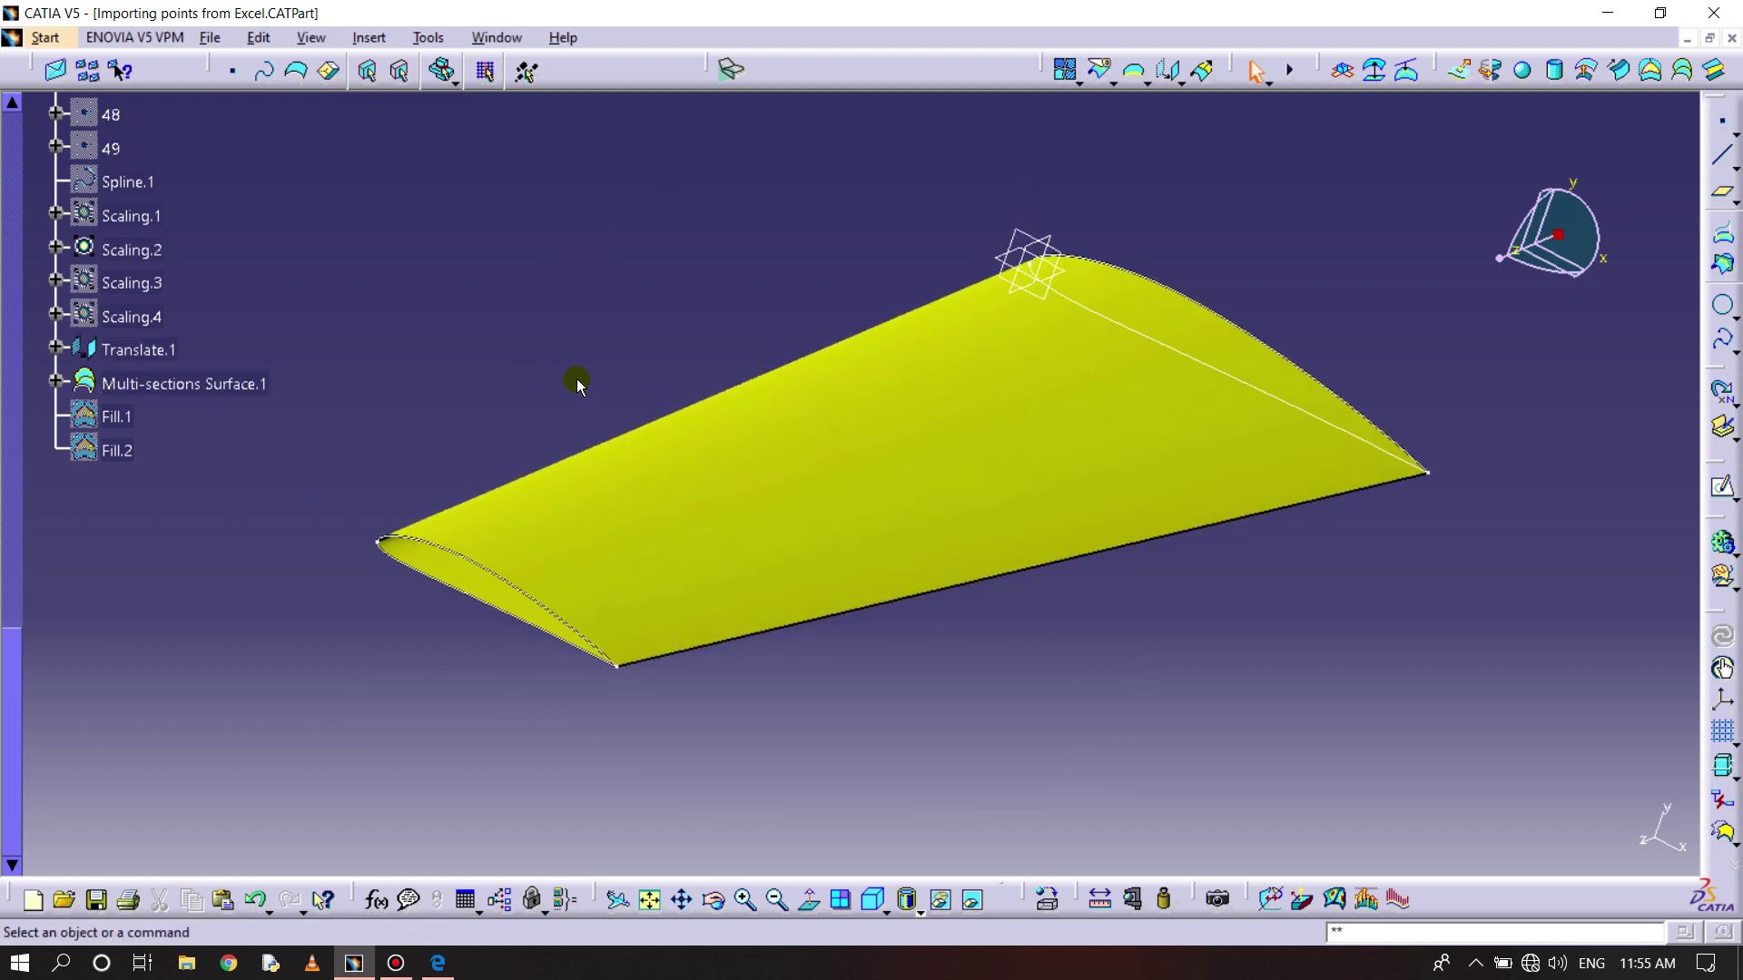
# - Switch to wing.pdf in the browser, examine the spar positions in the wing top view, and return to CATIA
pyautogui.click(439, 963)
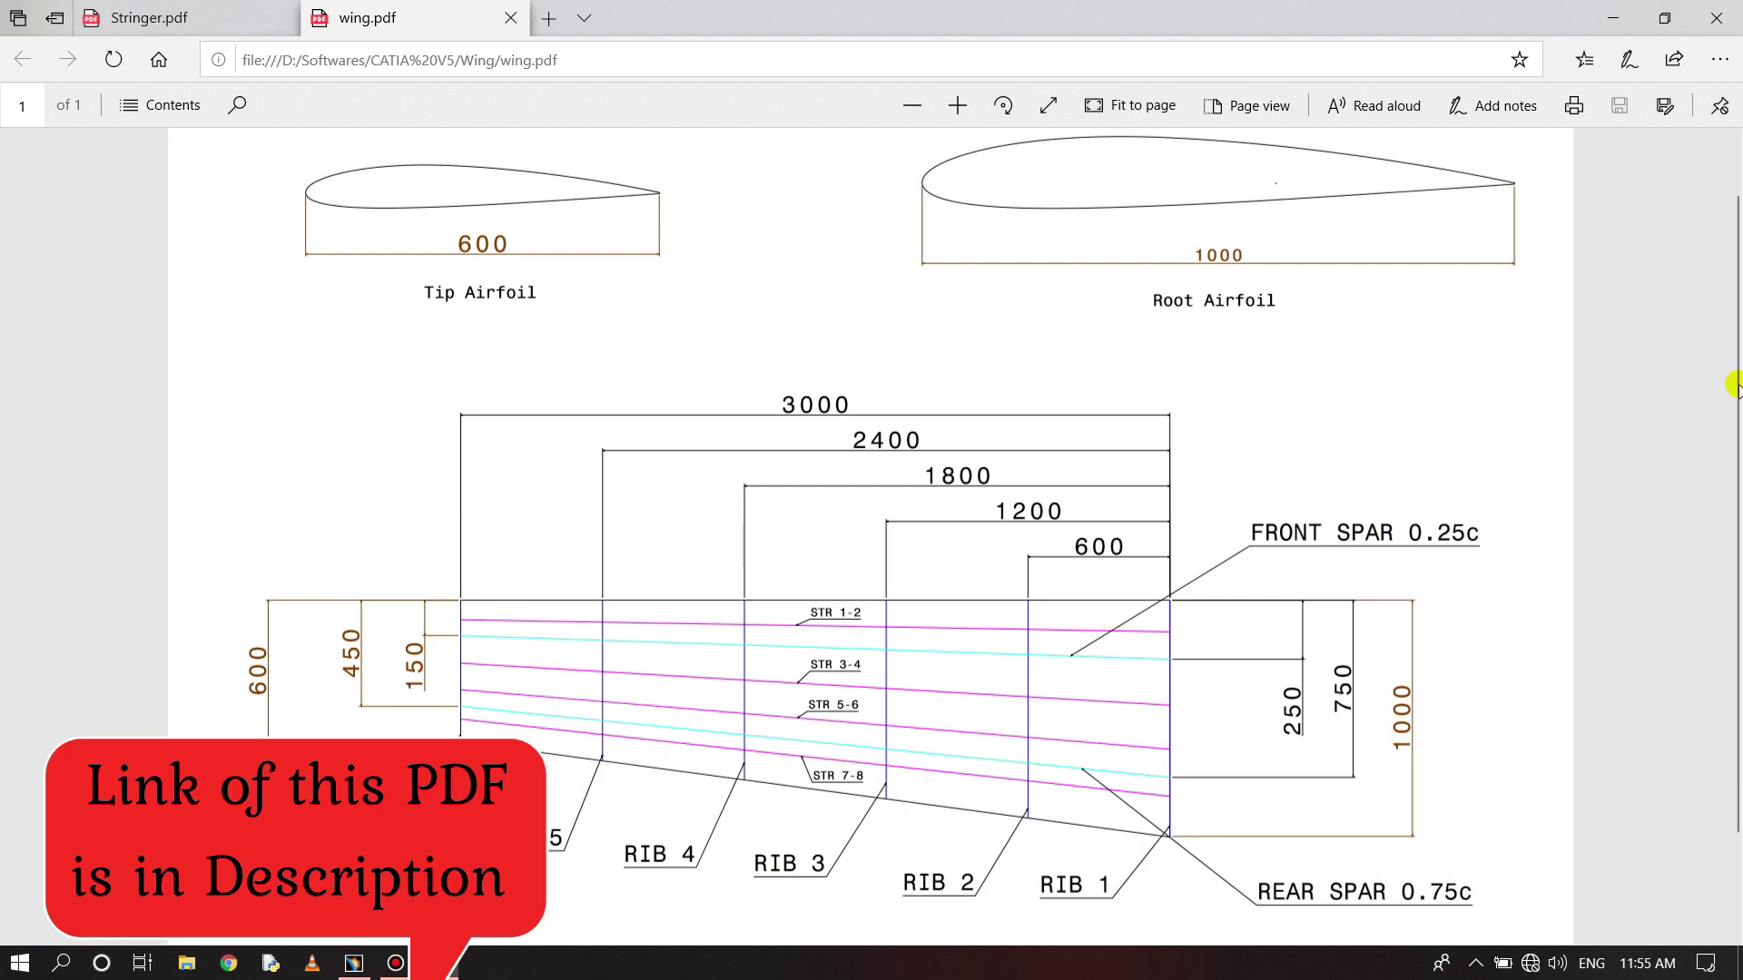
pyautogui.moveTo(1735, 401); pyautogui.dragTo(1707, 498)
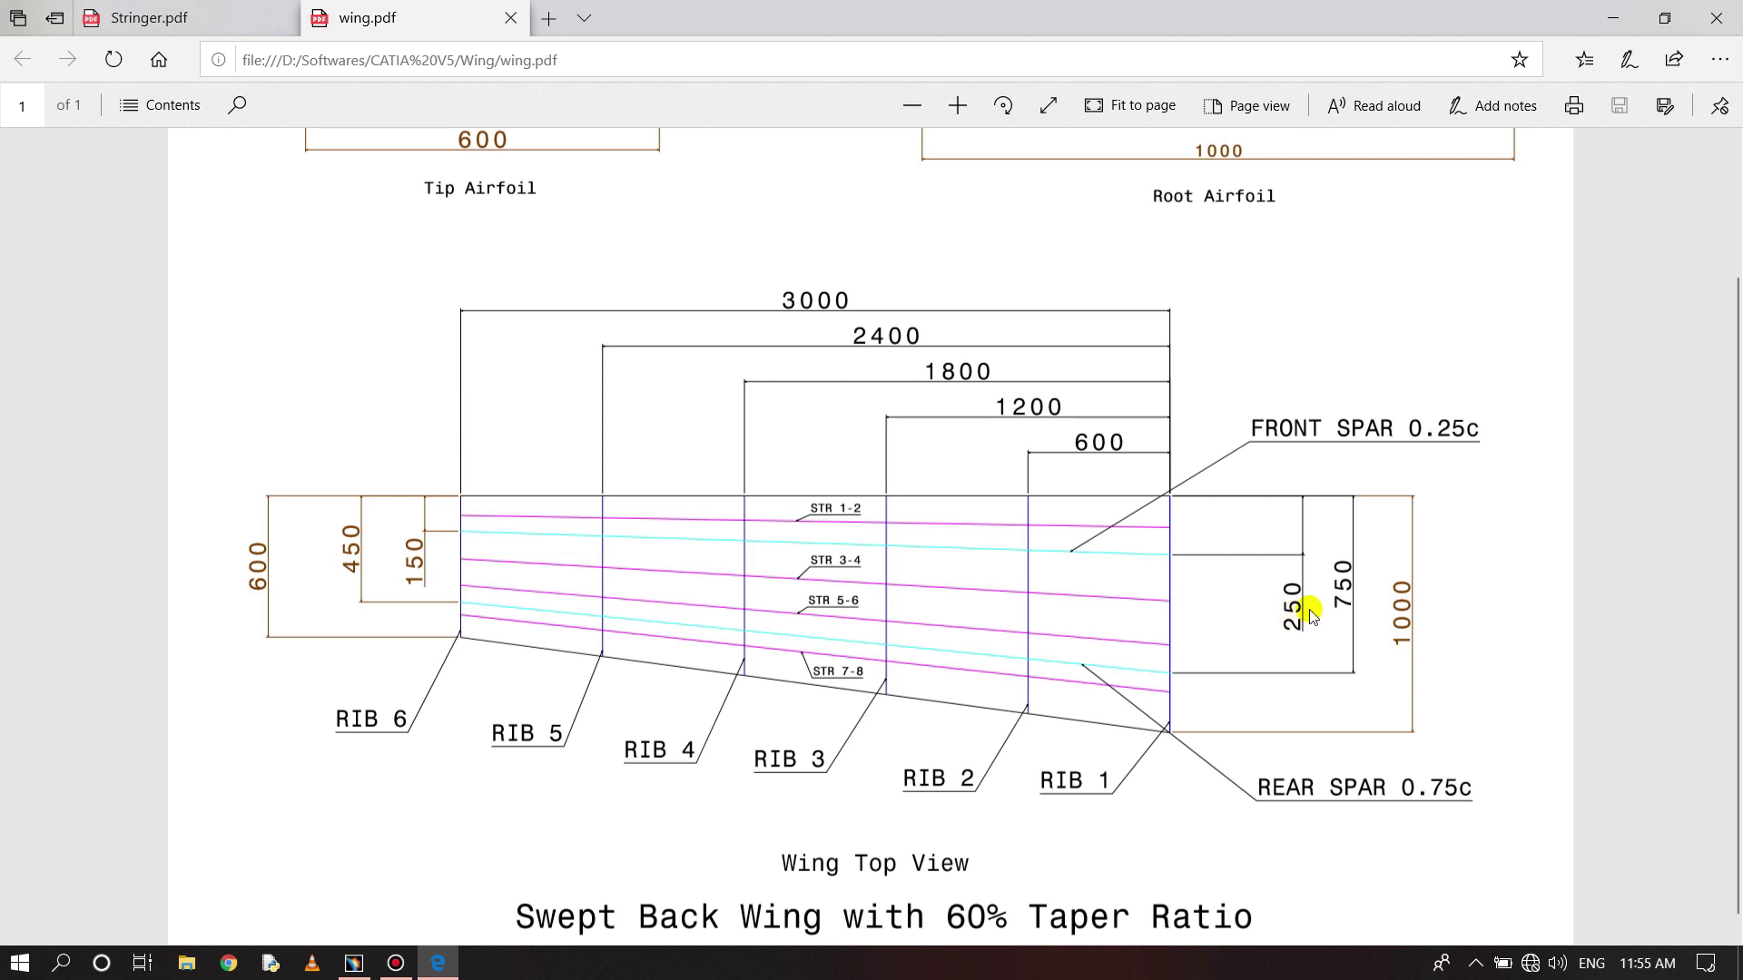
pyautogui.click(1324, 556)
pyautogui.click(353, 963)
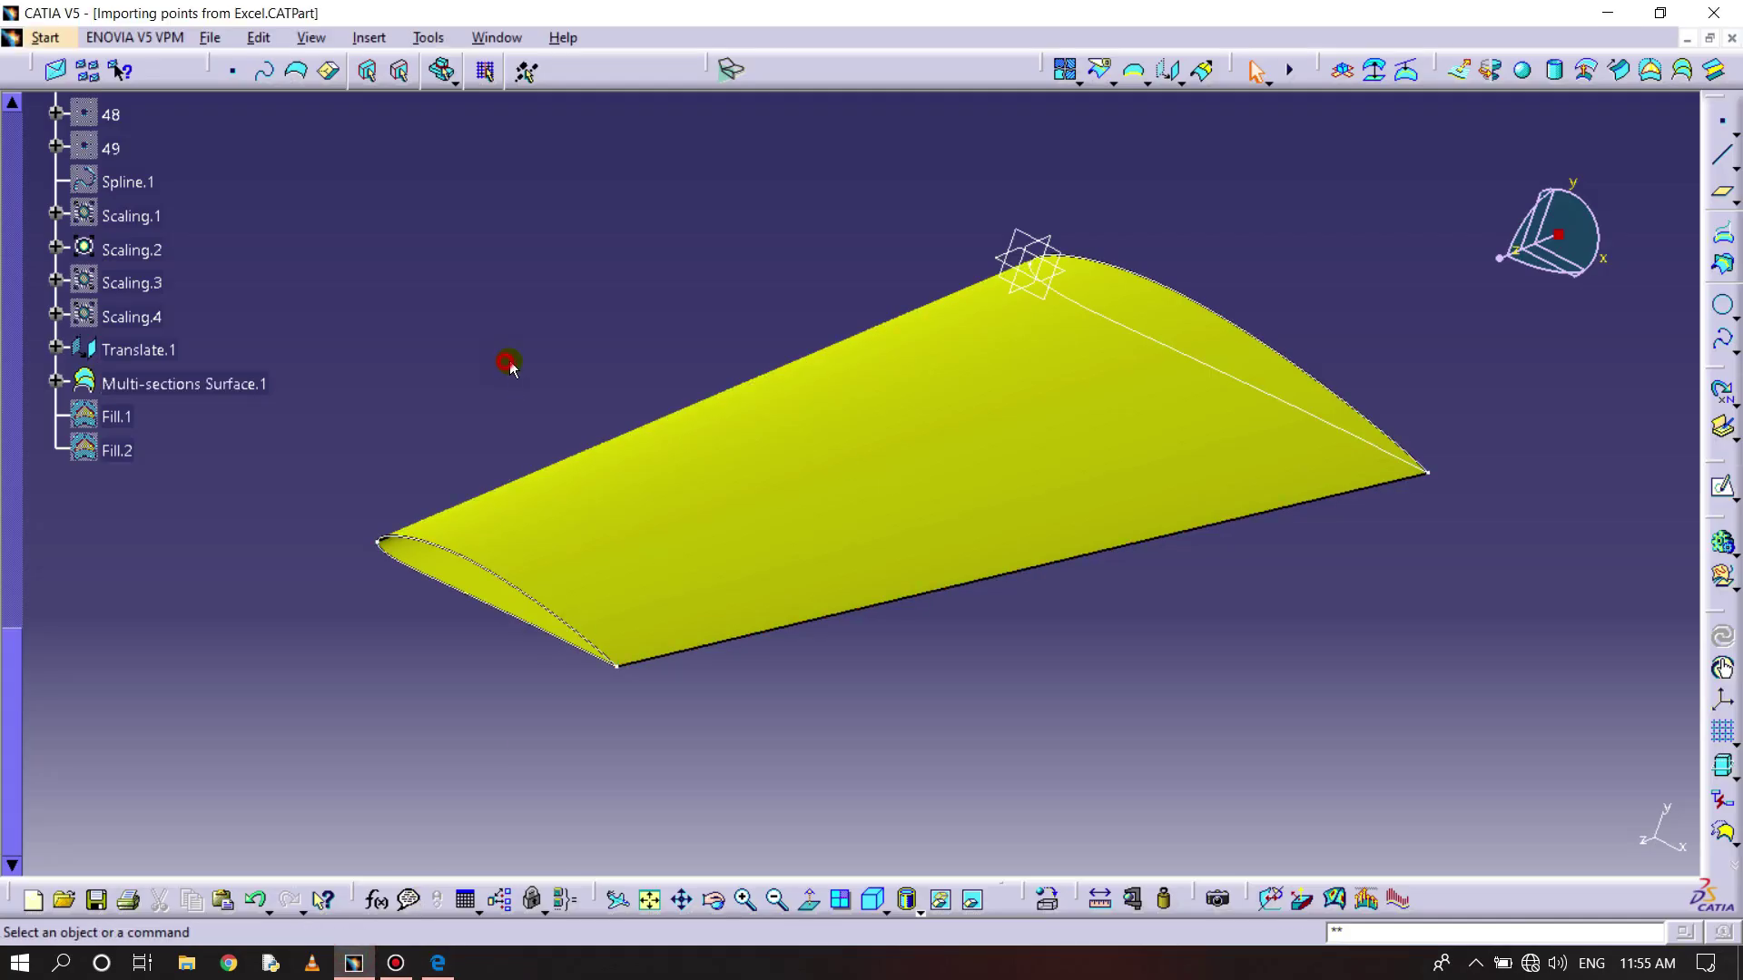
# - Create a plane offset 3000 mm from the xy plane at the wing tip
pyautogui.click(1722, 191)
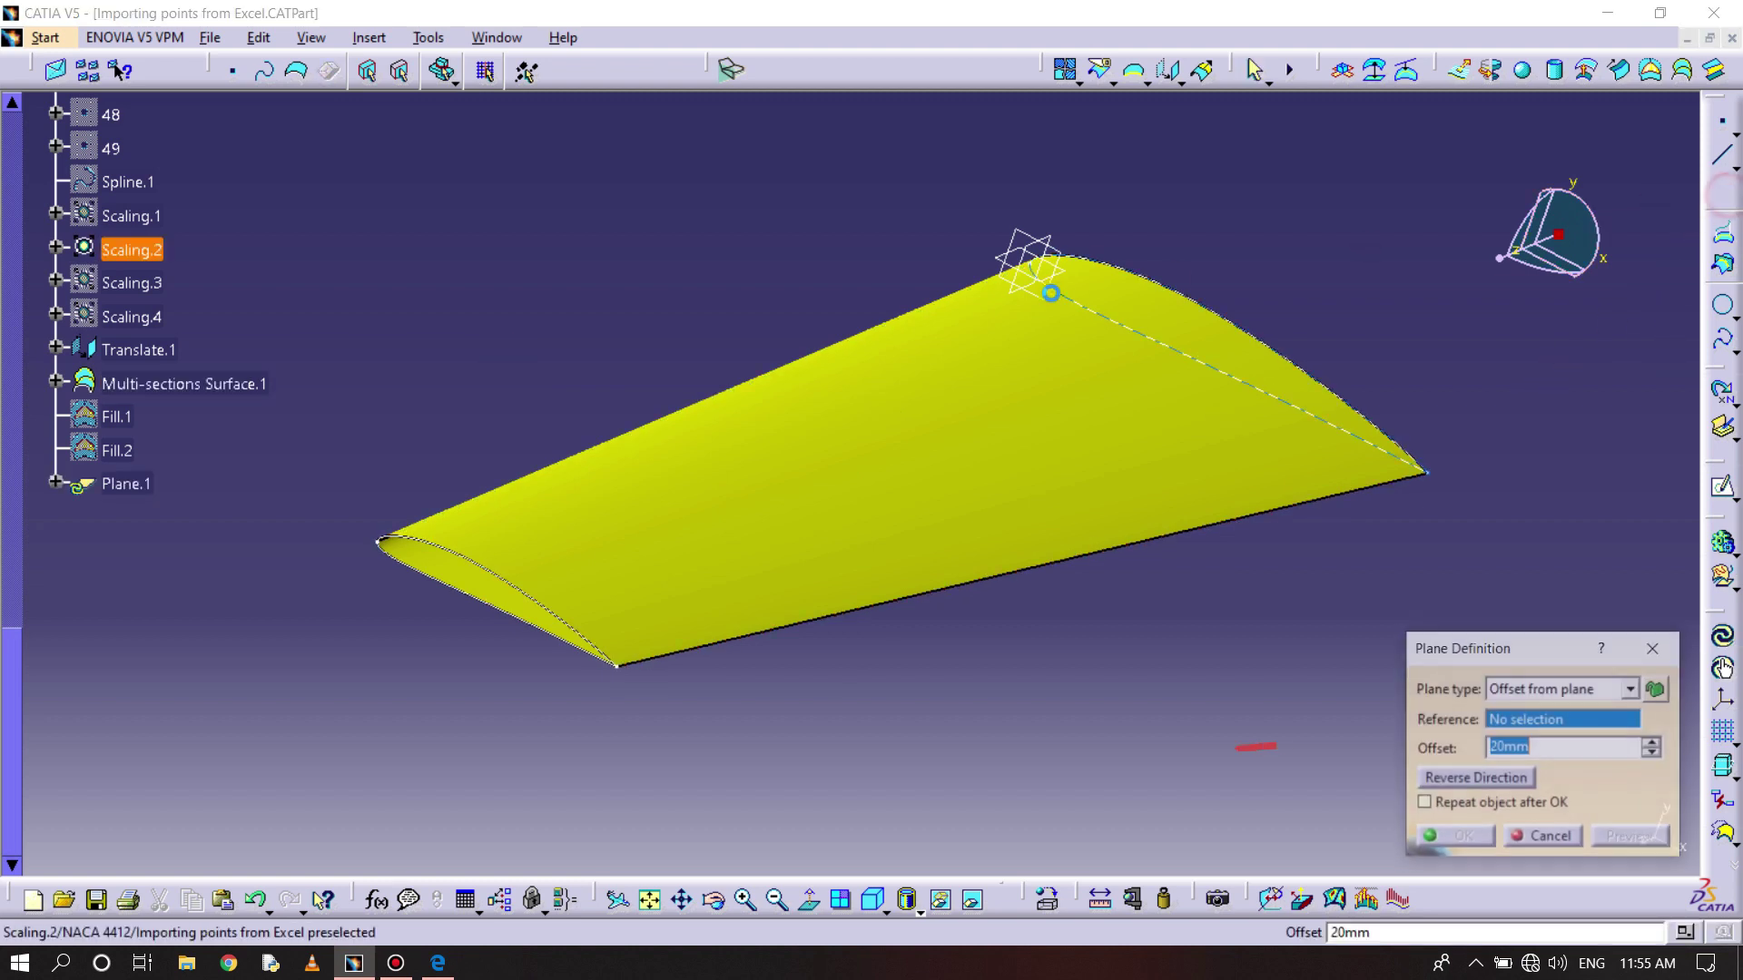
pyautogui.click(1029, 244)
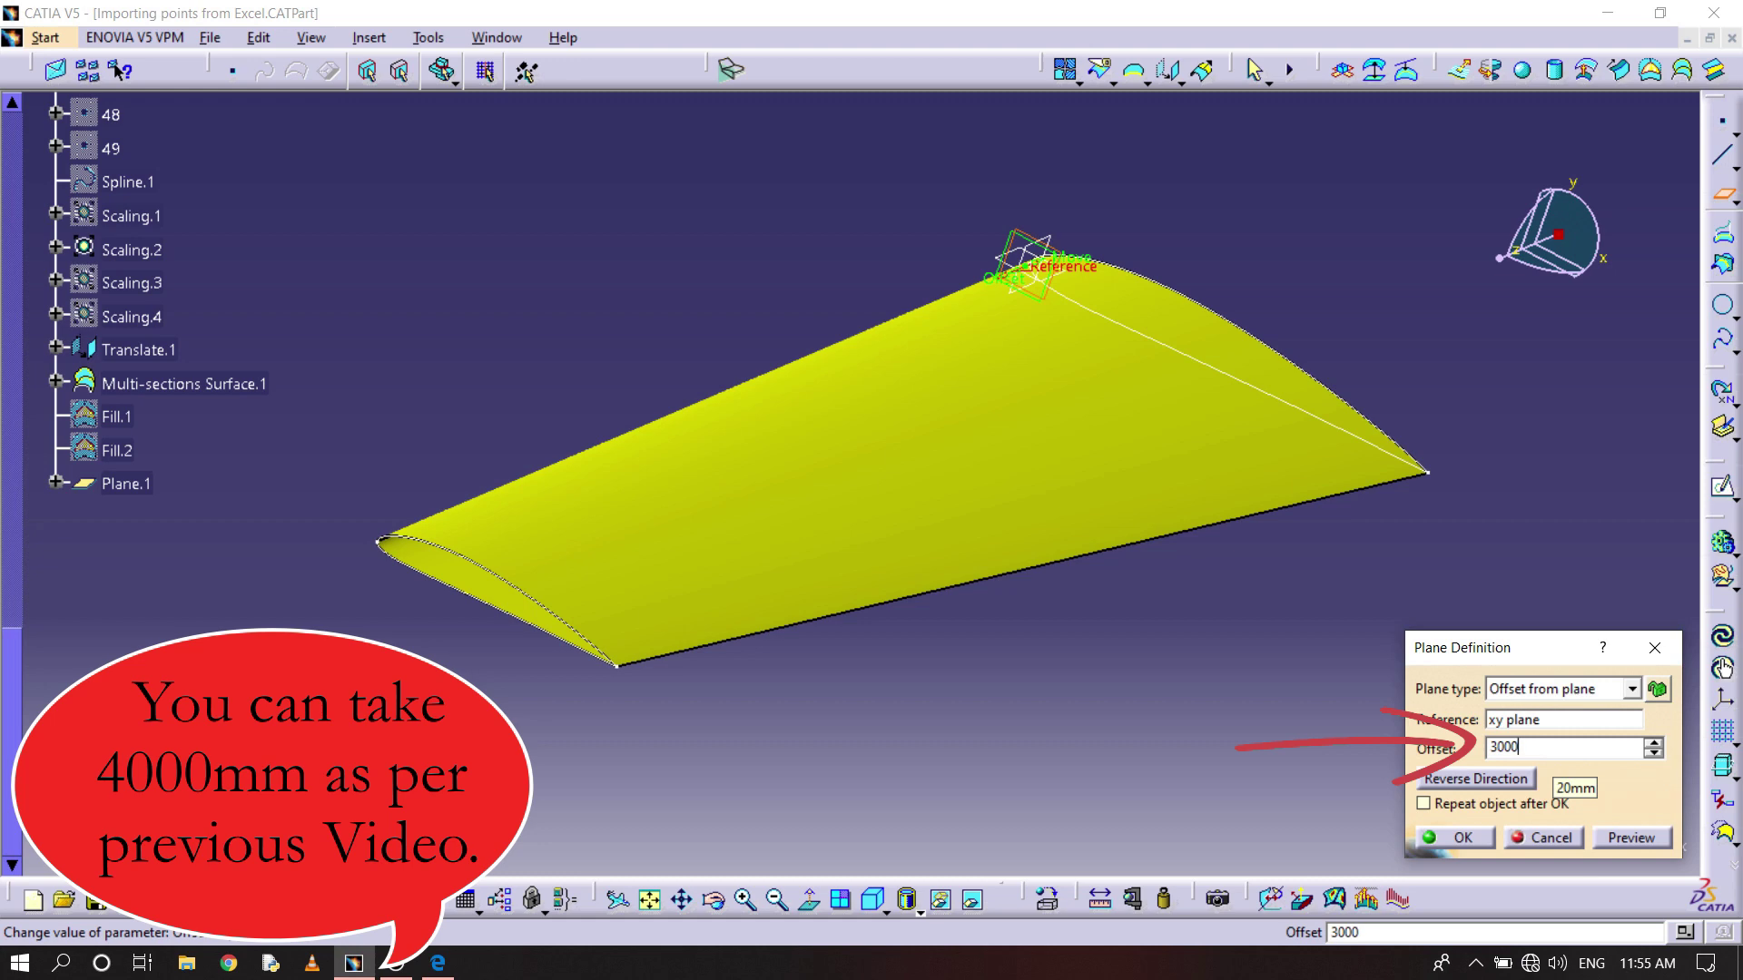
pyautogui.write('3000')
pyautogui.press('Return')
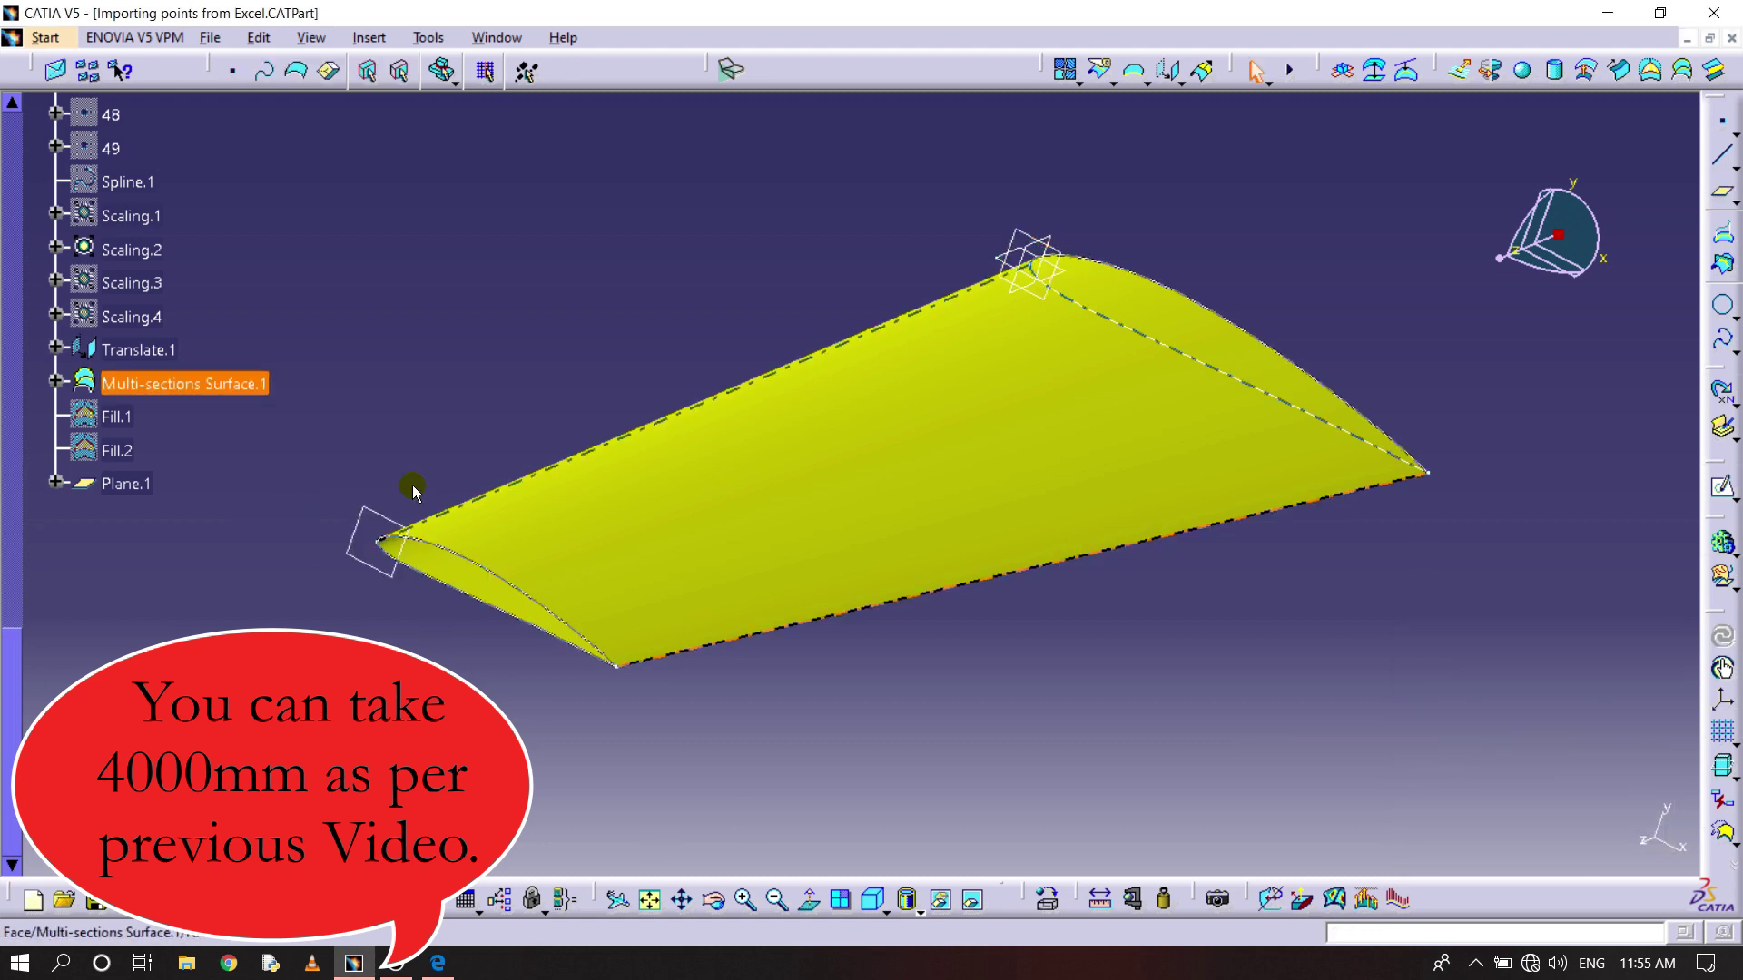
# - Start a sketch on the xy plane and place two points above the airfoil, about 176 mm and 619 mm from the vertical axis
pyautogui.moveTo(517, 413)
pyautogui.mouseDown(button='middle')
pyautogui.moveTo(556, 533)
pyautogui.moveTo(602, 544)
pyautogui.moveTo(709, 313)
pyautogui.mouseUp(button='middle')
pyautogui.click(760, 261)
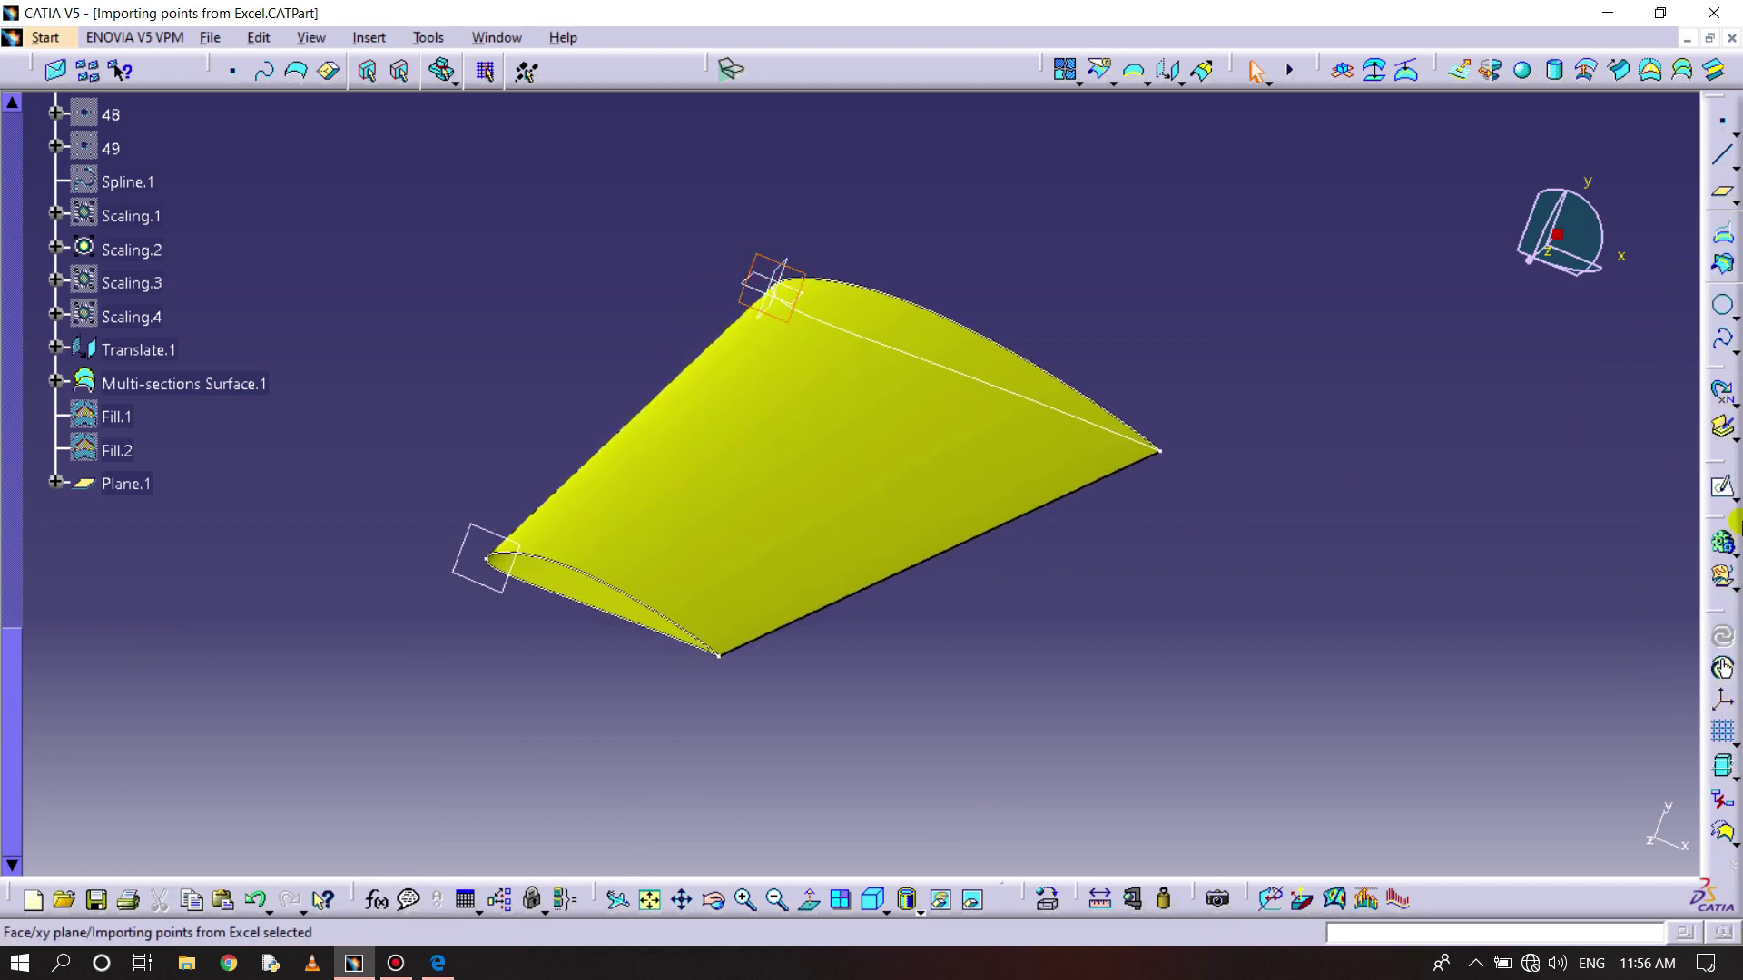
pyautogui.click(1721, 486)
pyautogui.moveTo(1109, 486)
pyautogui.mouseDown(button='middle')
pyautogui.moveTo(988, 509)
pyautogui.moveTo(1031, 580)
pyautogui.moveTo(1038, 730)
pyautogui.moveTo(1452, 731)
pyautogui.mouseUp(button='middle')
pyautogui.click(1711, 694)
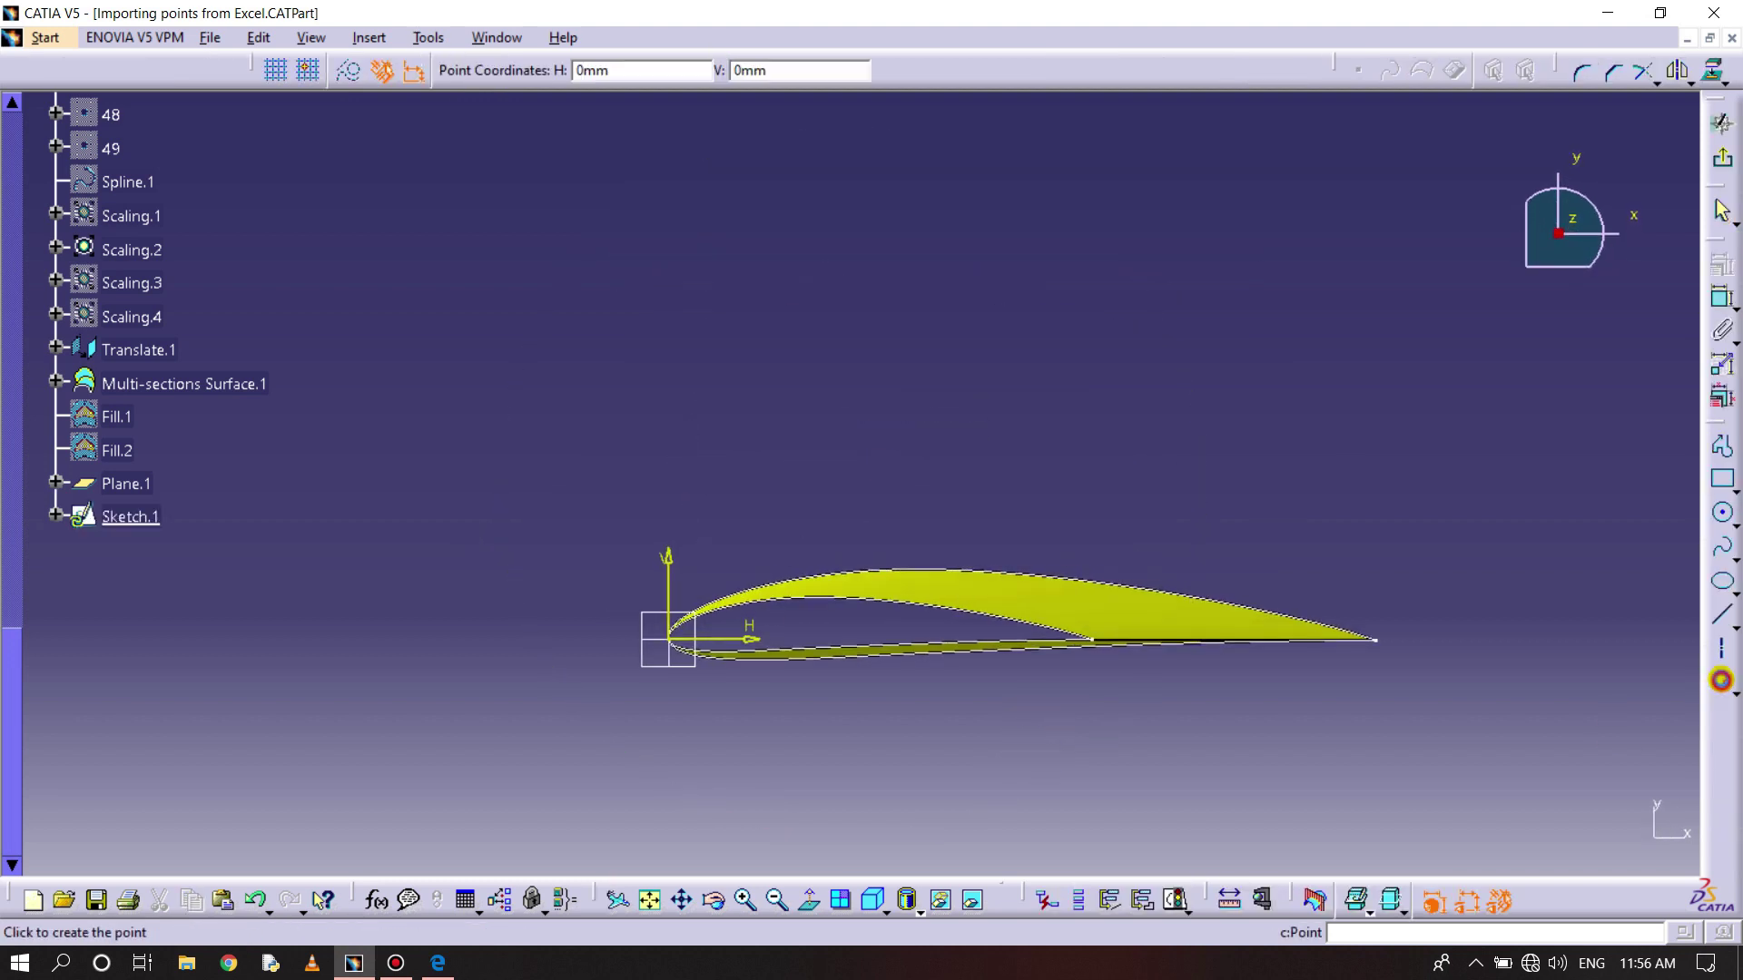
pyautogui.click(1106, 444)
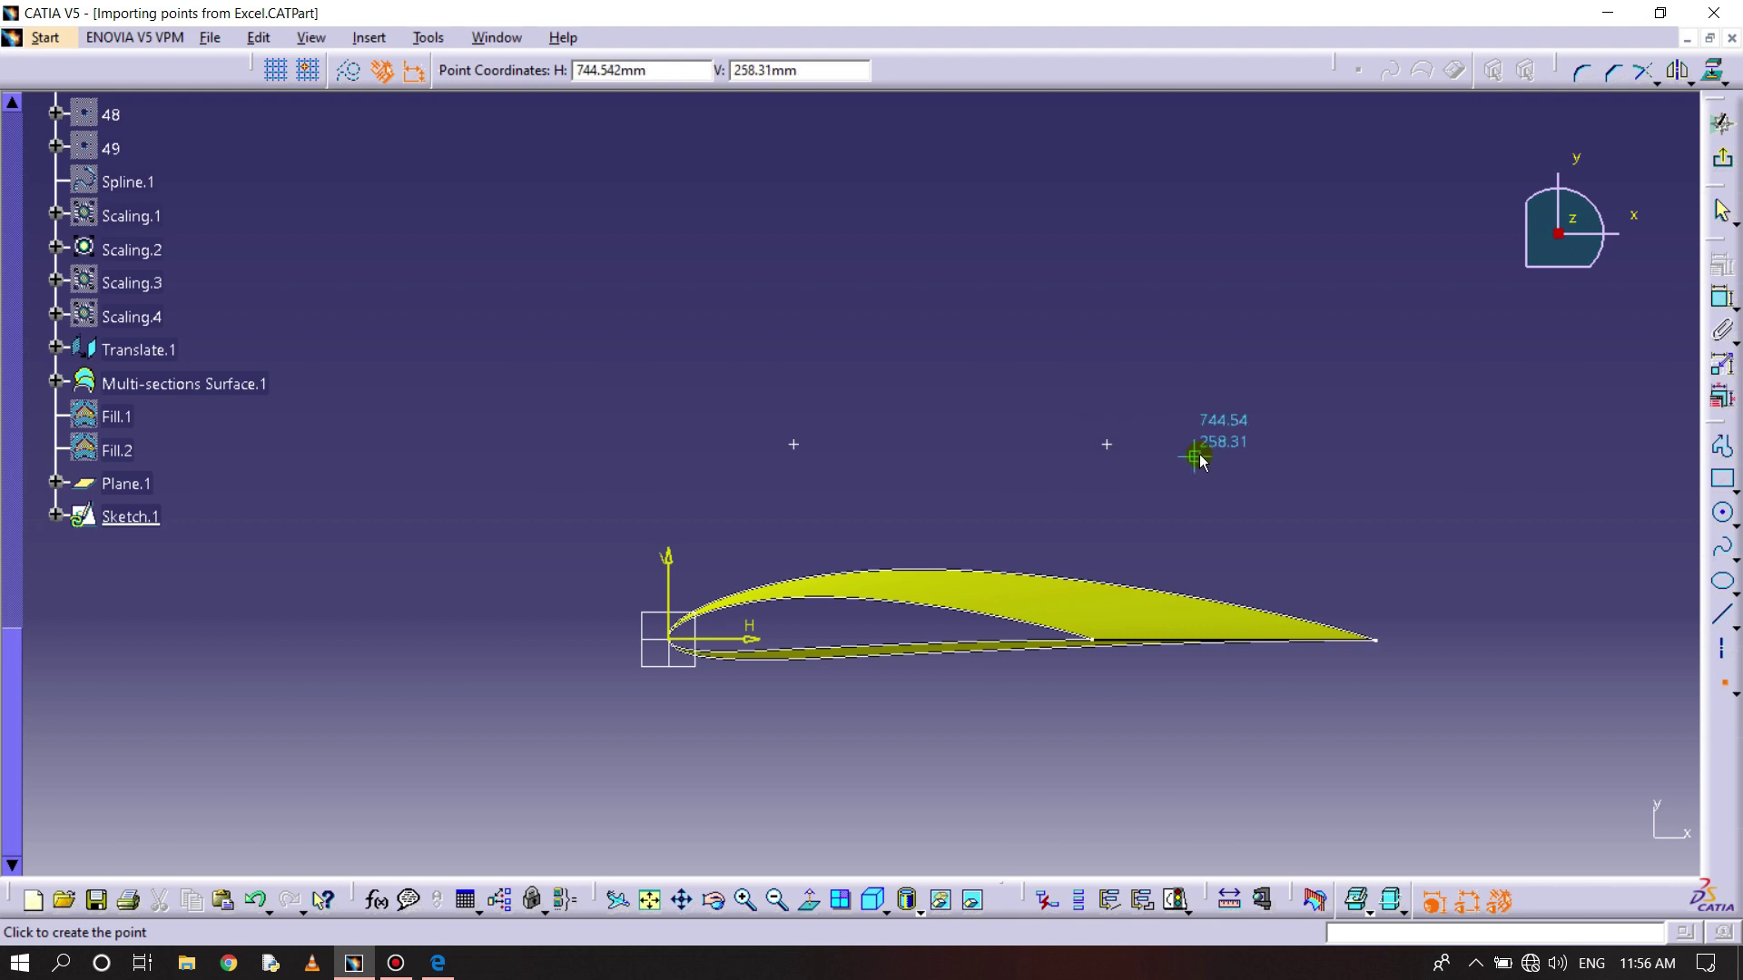
pyautogui.press('Escape')
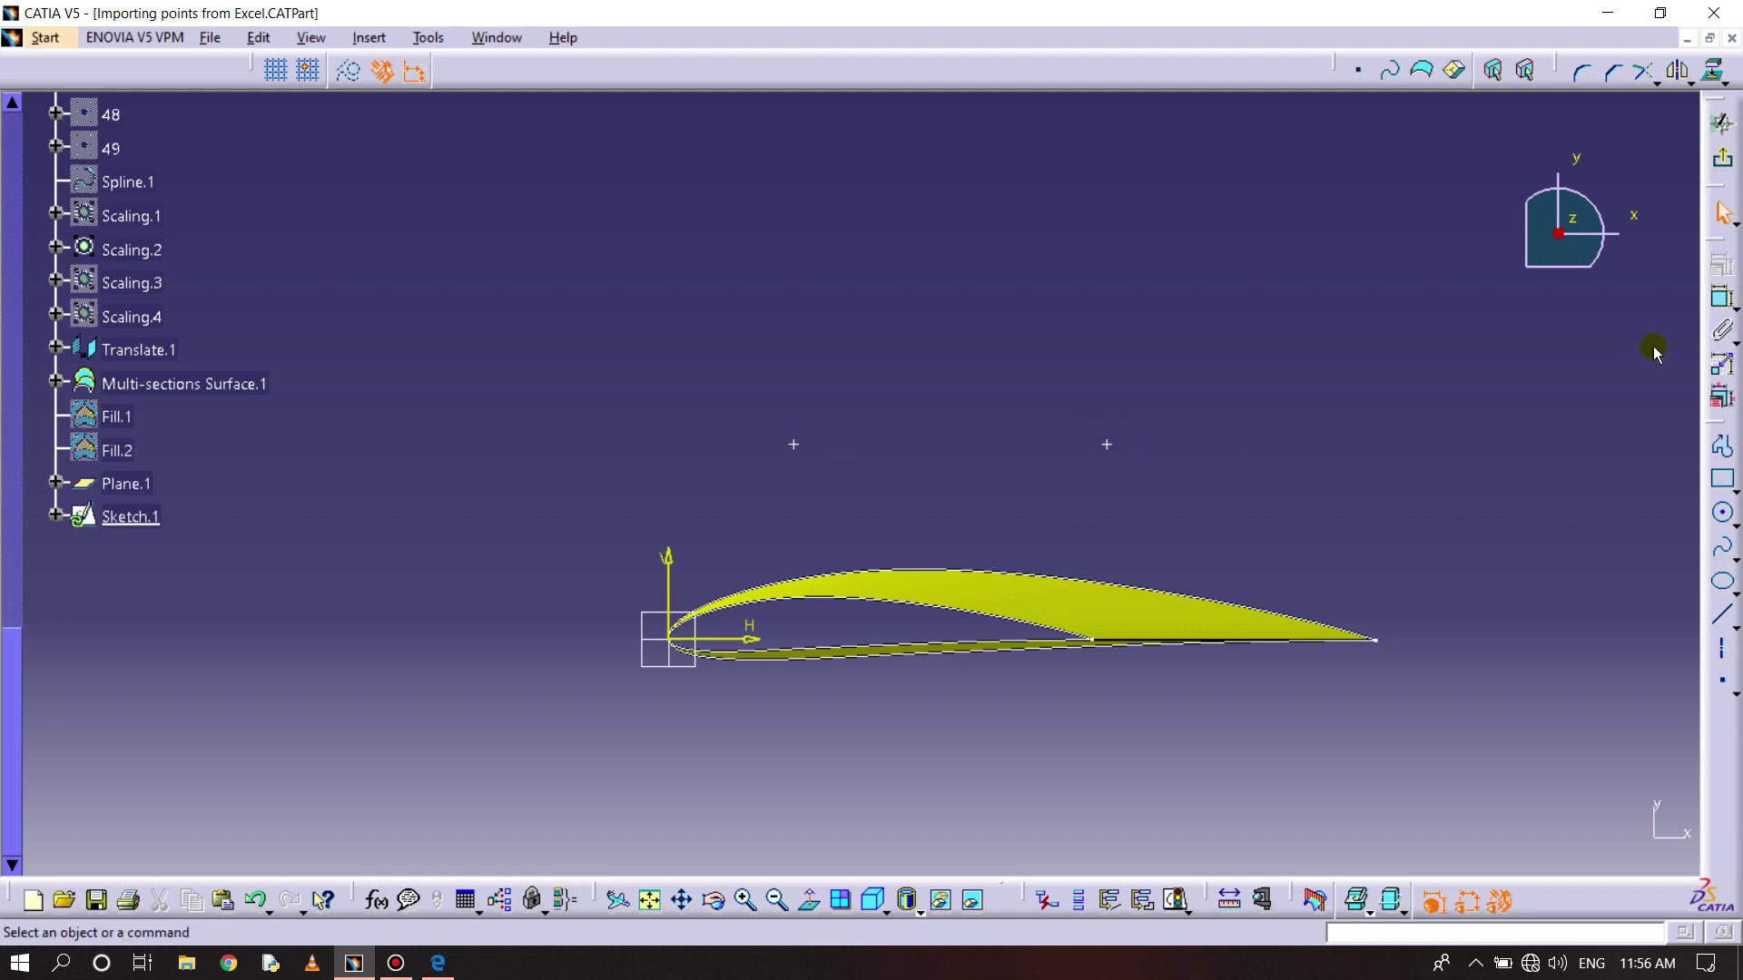
# - Dimension the point nearer the leading edge at 250 mm from the vertical axis
pyautogui.click(1720, 307)
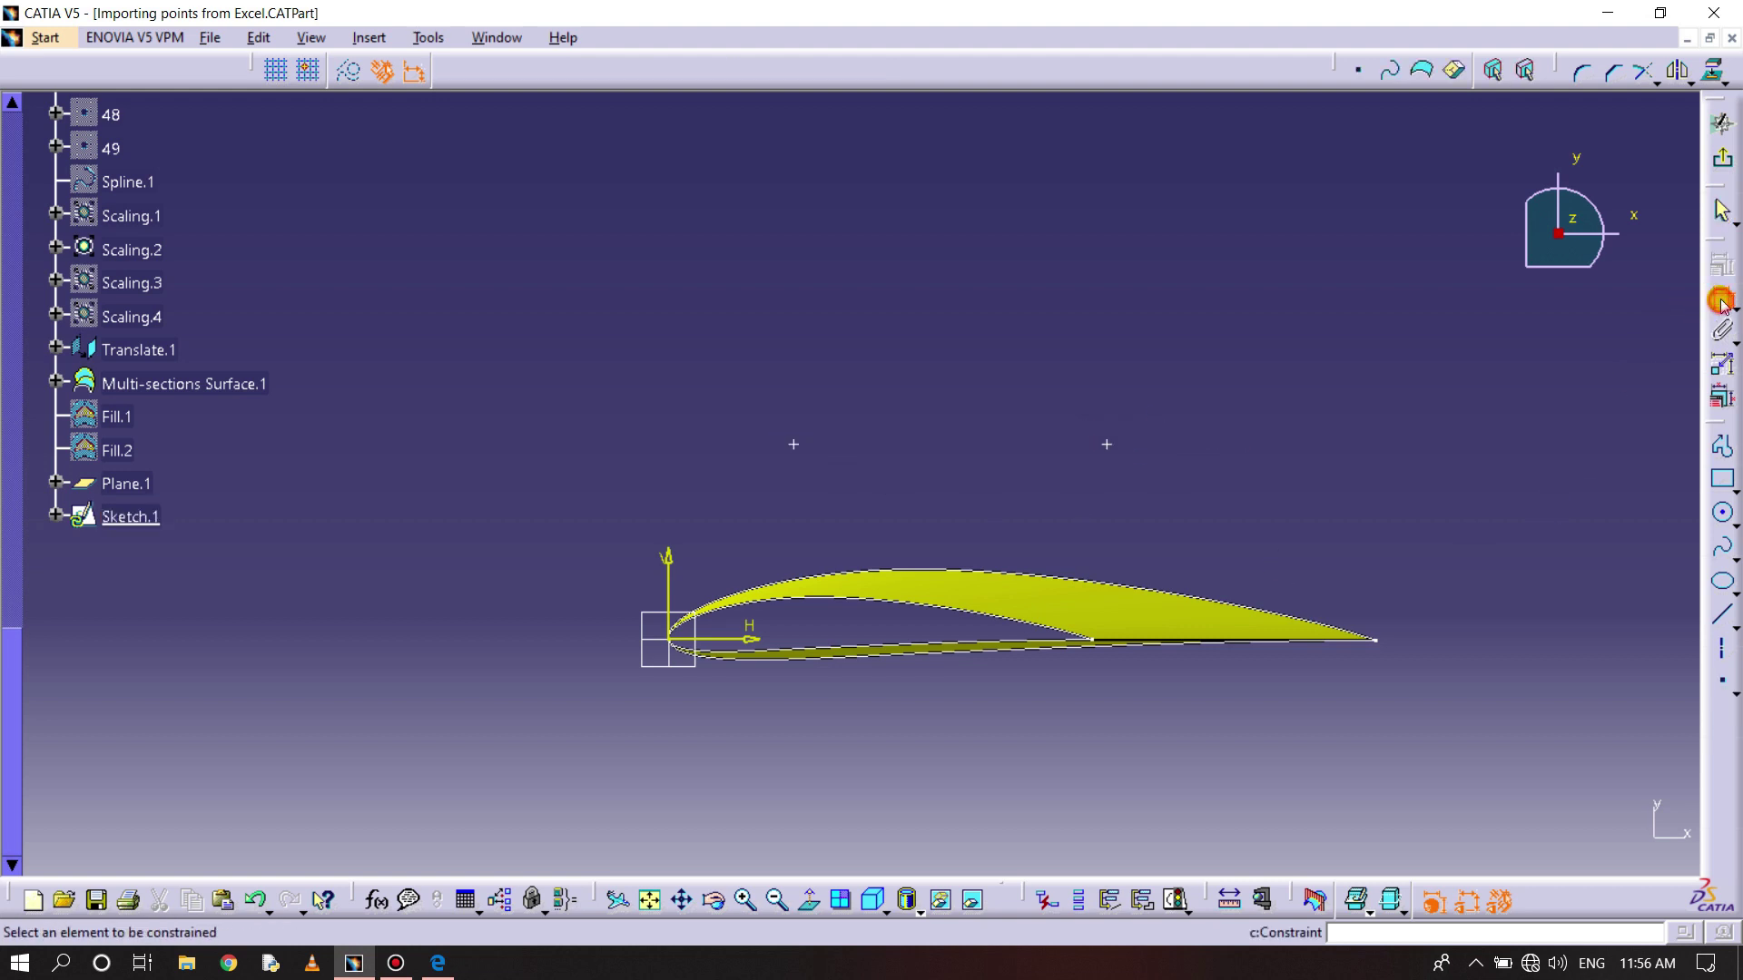
pyautogui.click(676, 570)
pyautogui.click(793, 445)
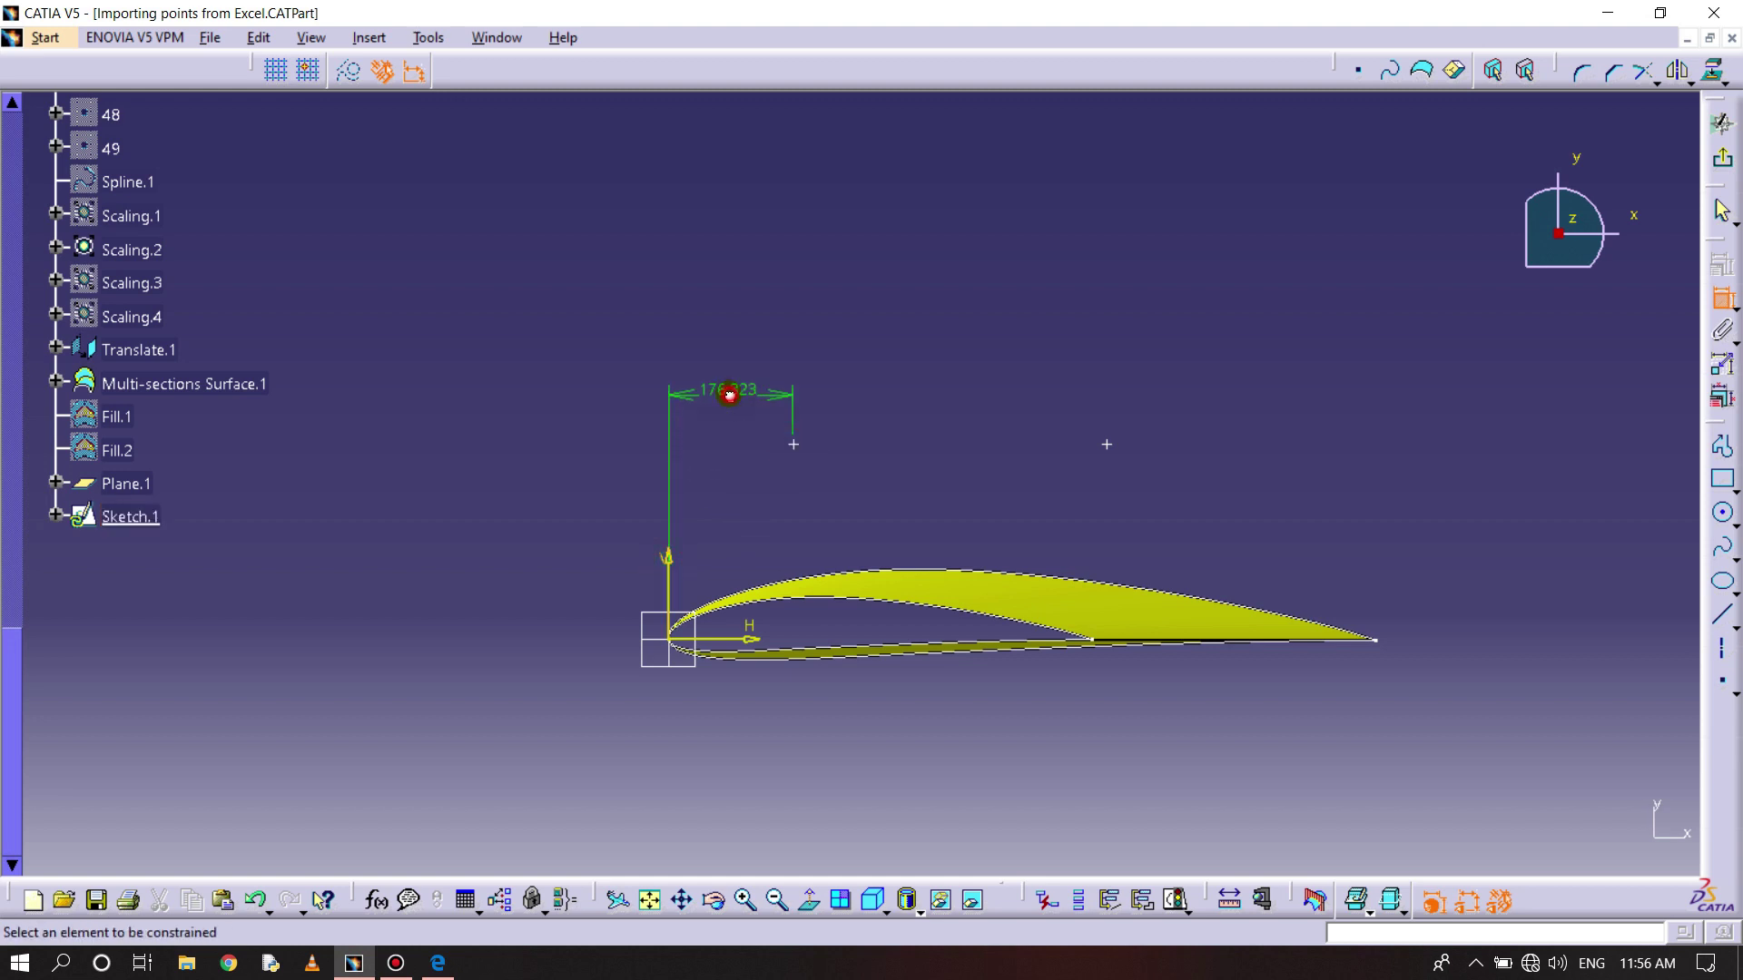
pyautogui.doubleClick(731, 390)
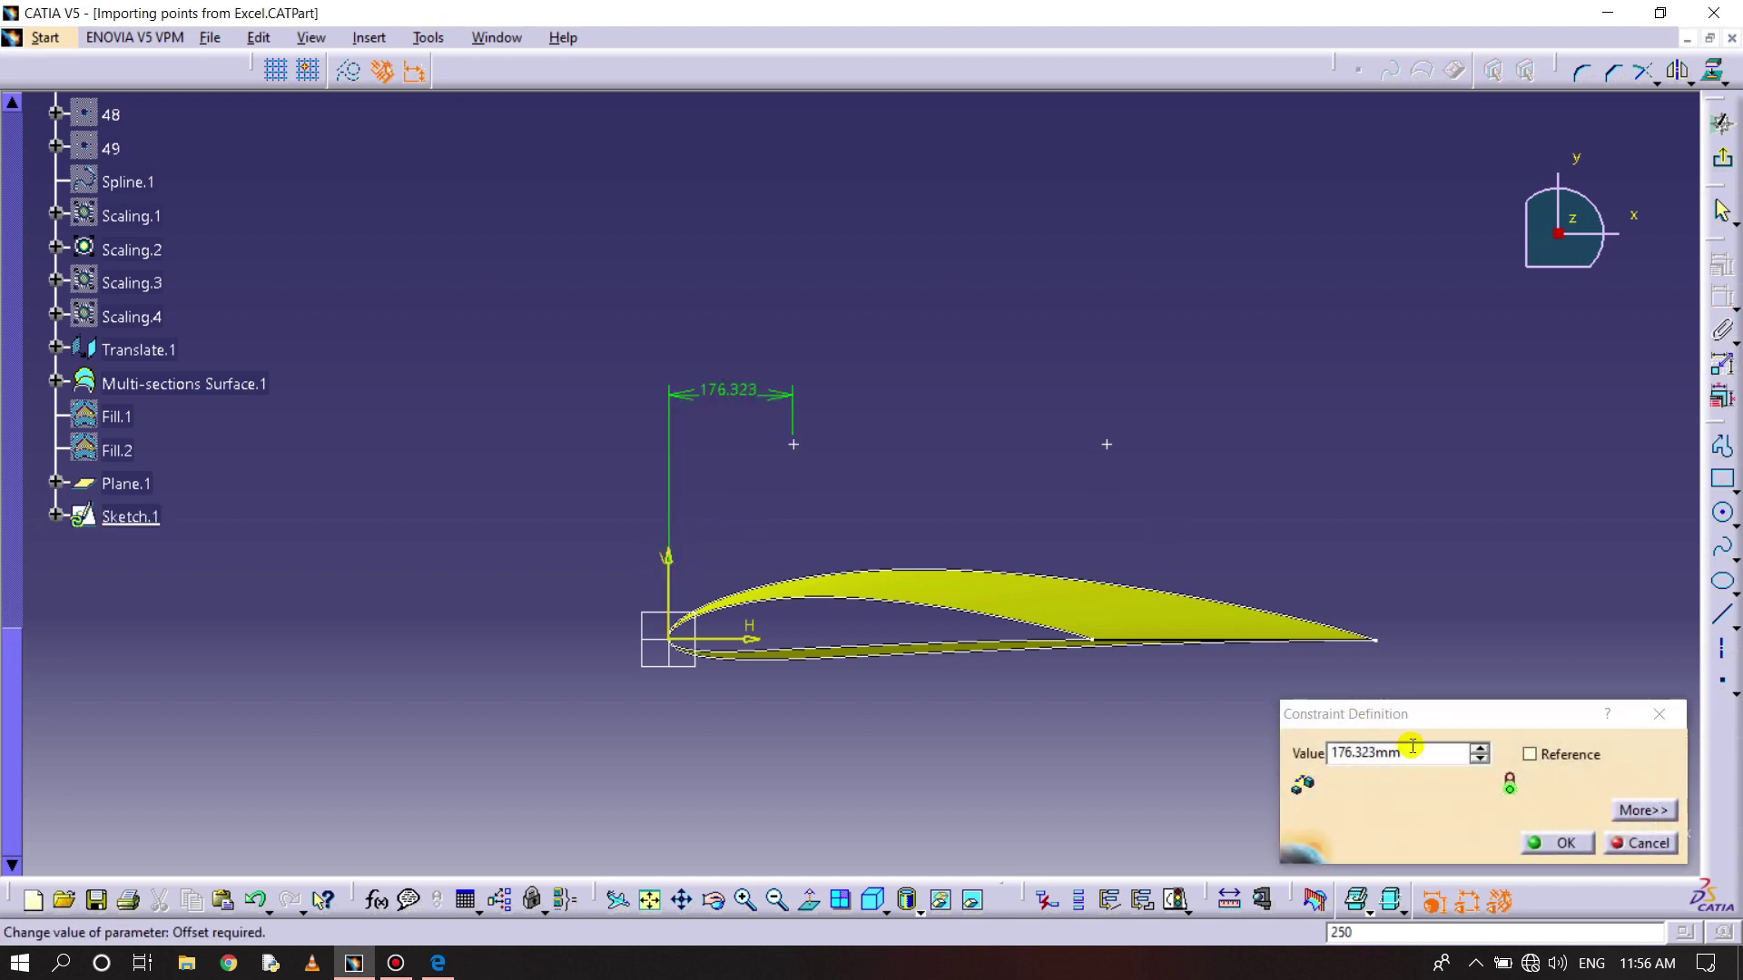
pyautogui.doubleClick(1413, 756)
pyautogui.press('Return')
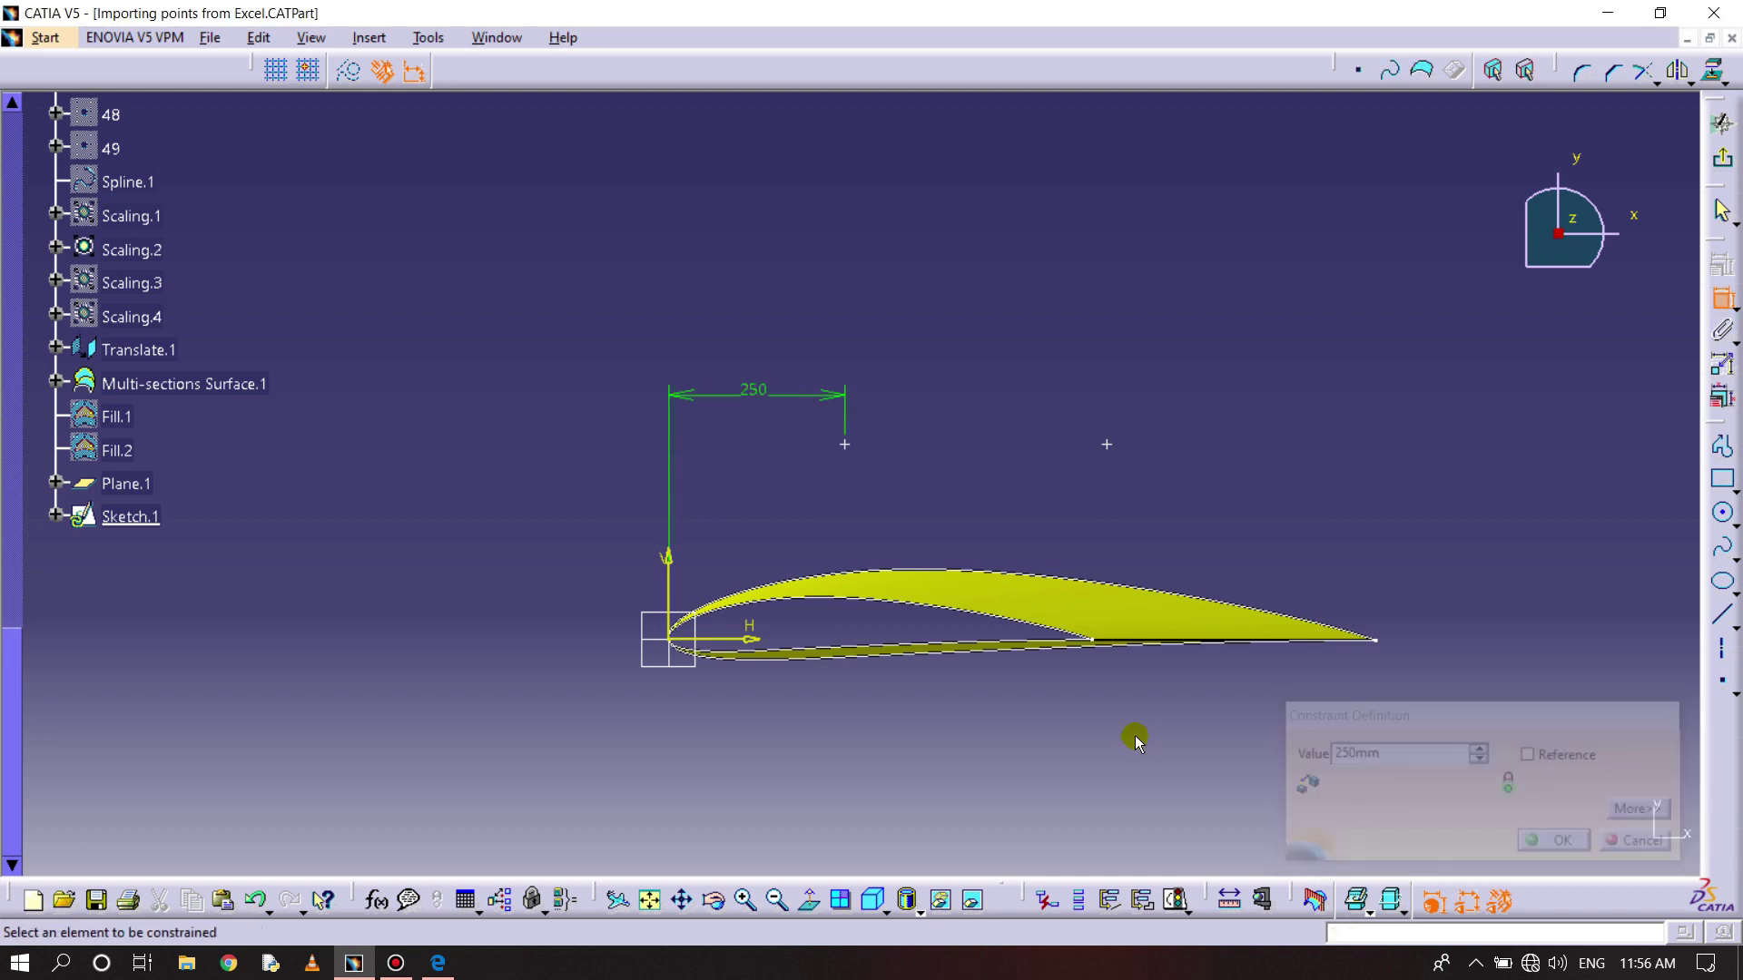
# - Dimension the point farther from the leading edge at 750 mm from the vertical axis
pyautogui.click(669, 570)
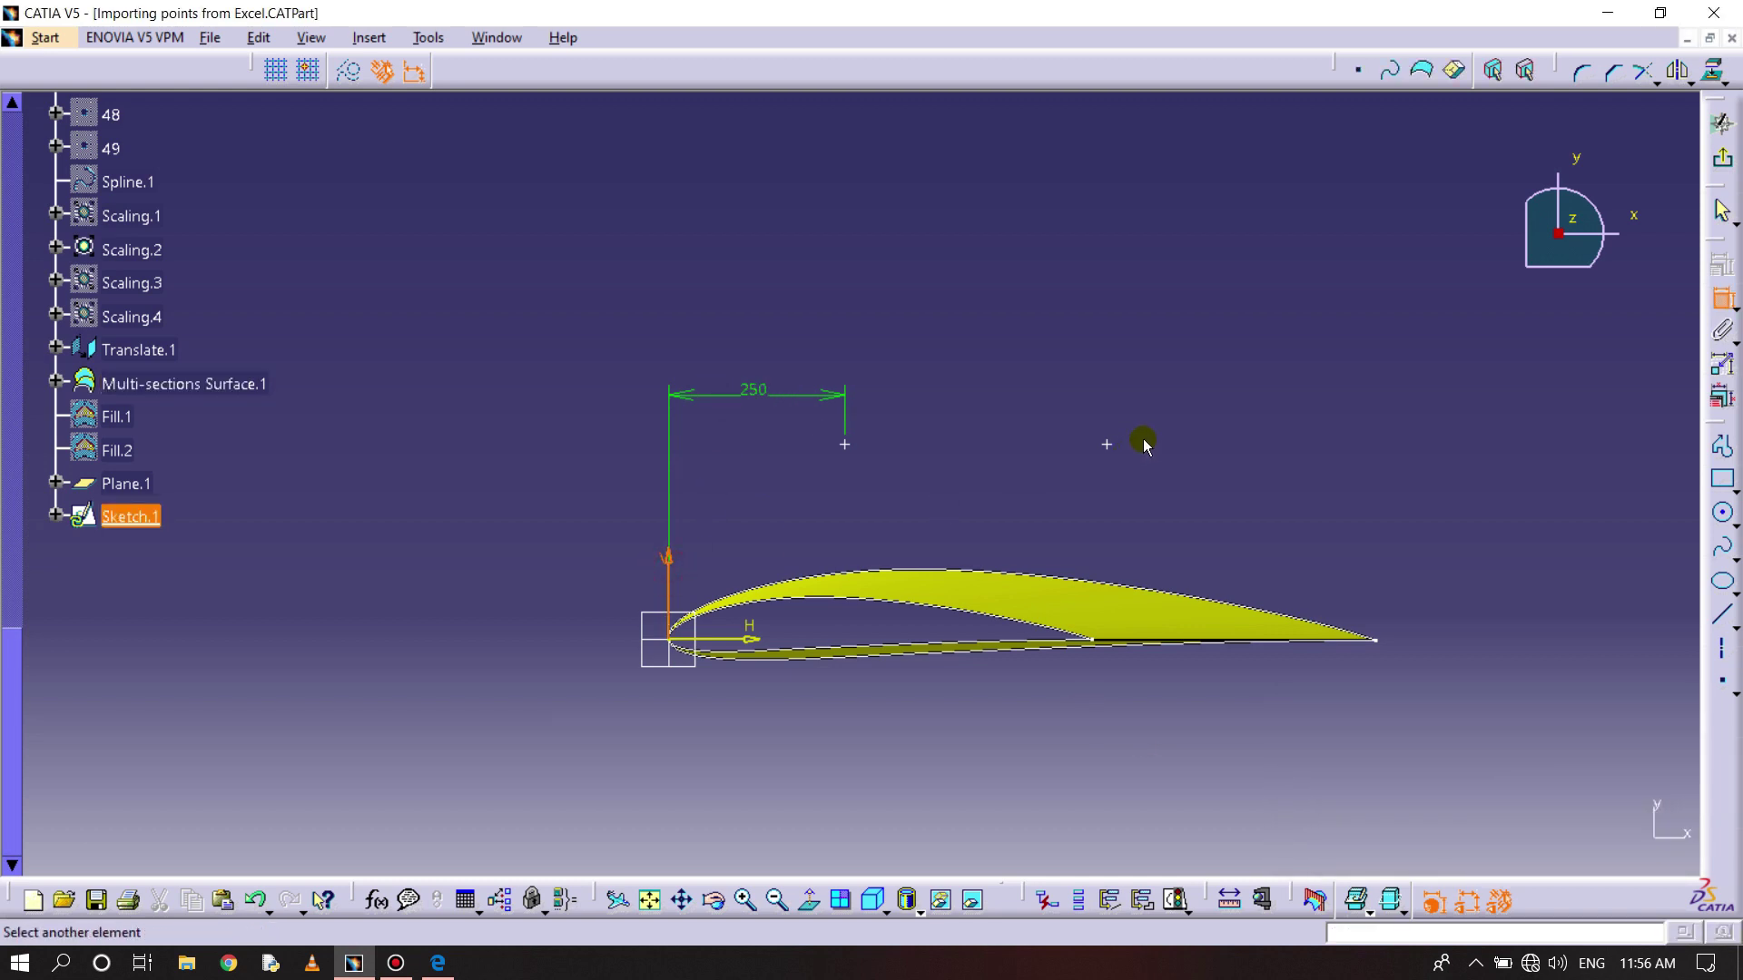
pyautogui.click(1107, 447)
pyautogui.doubleClick(957, 295)
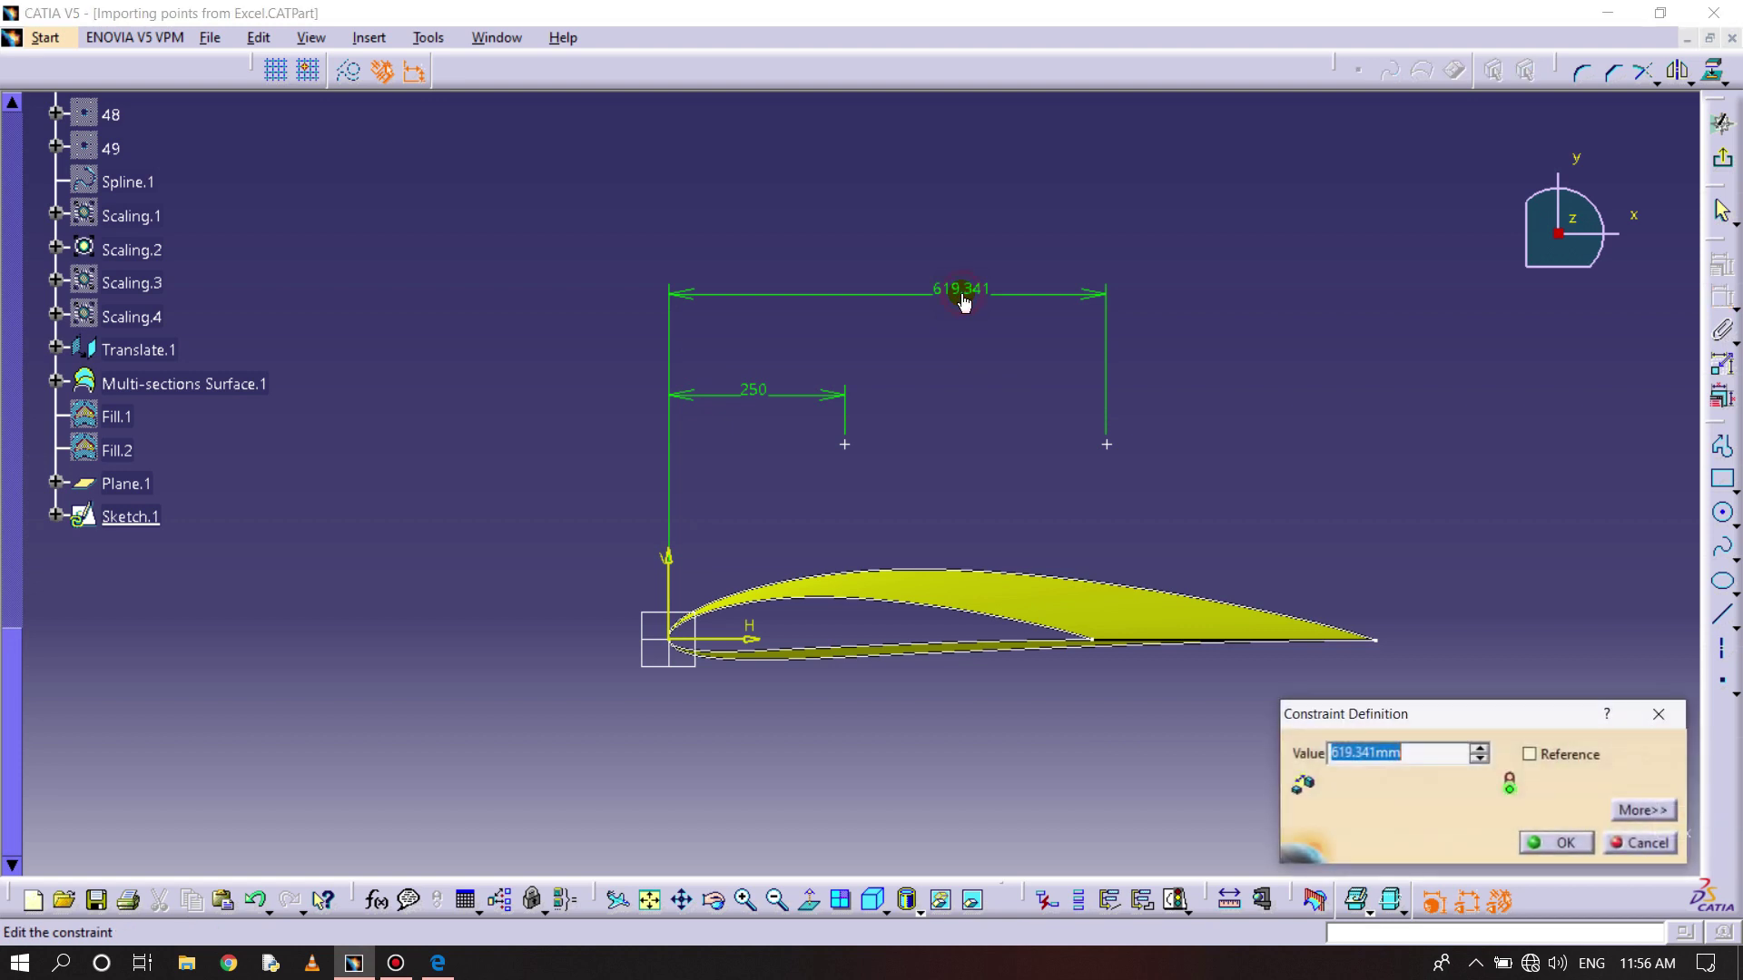
pyautogui.press('Return')
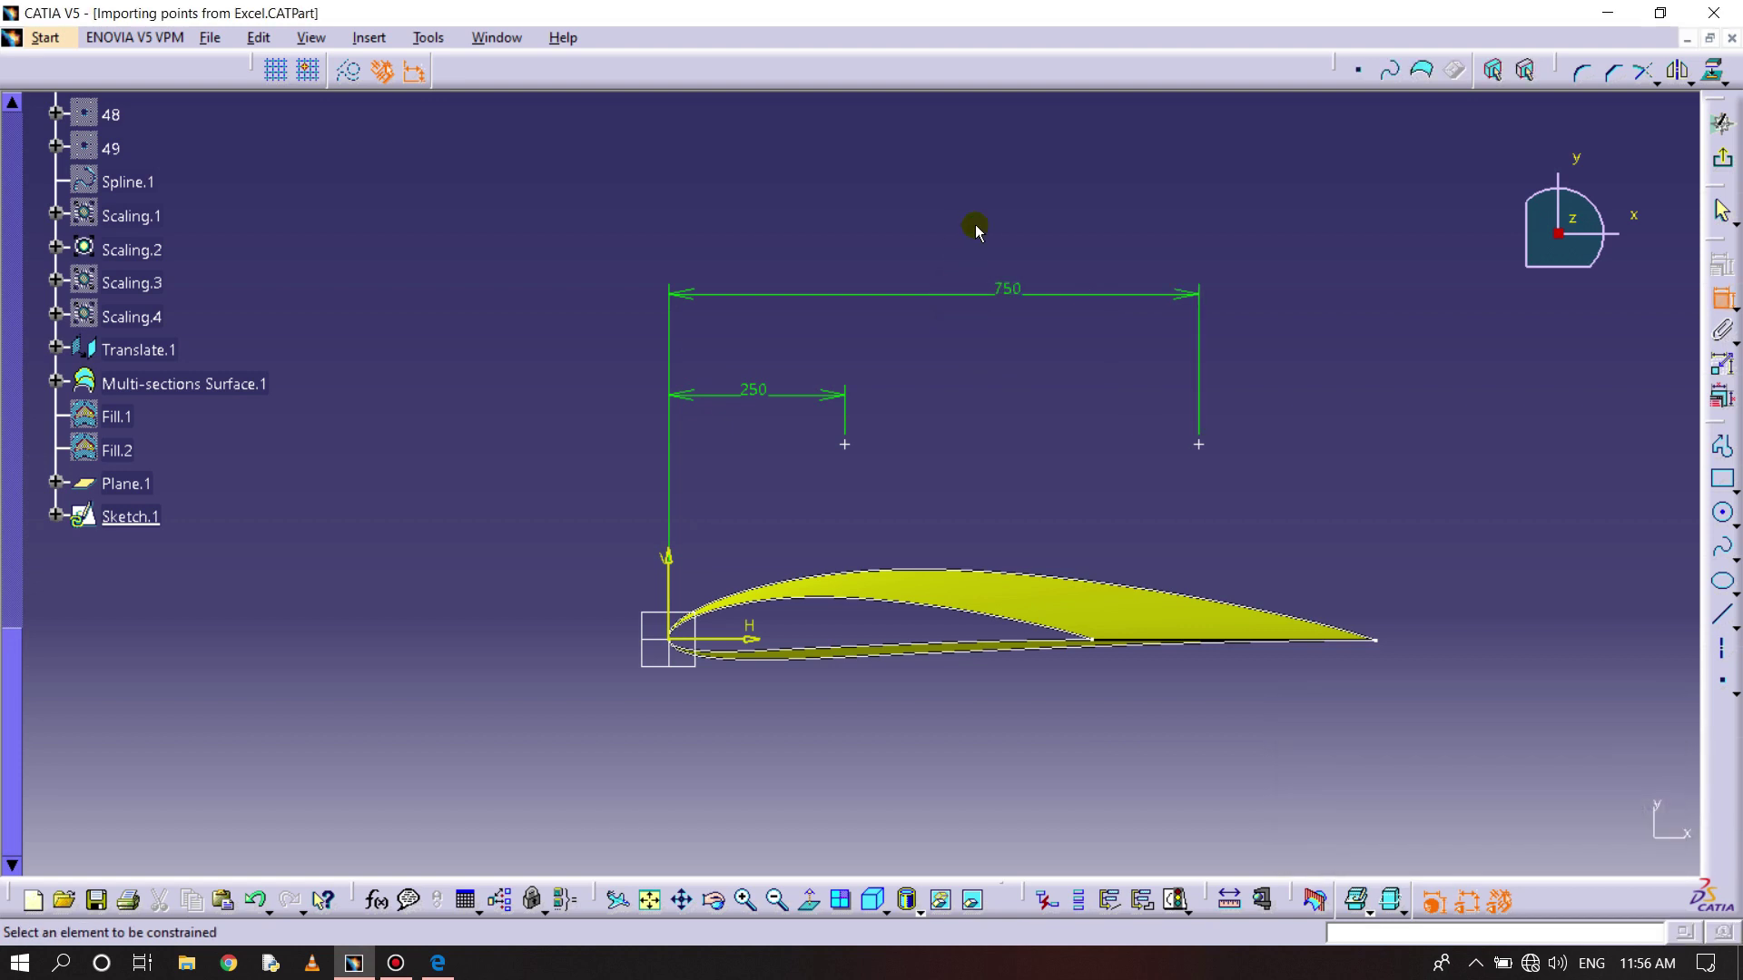
# - Make both root points coincident with the horizontal axis and exit the sketch
pyautogui.click(845, 445)
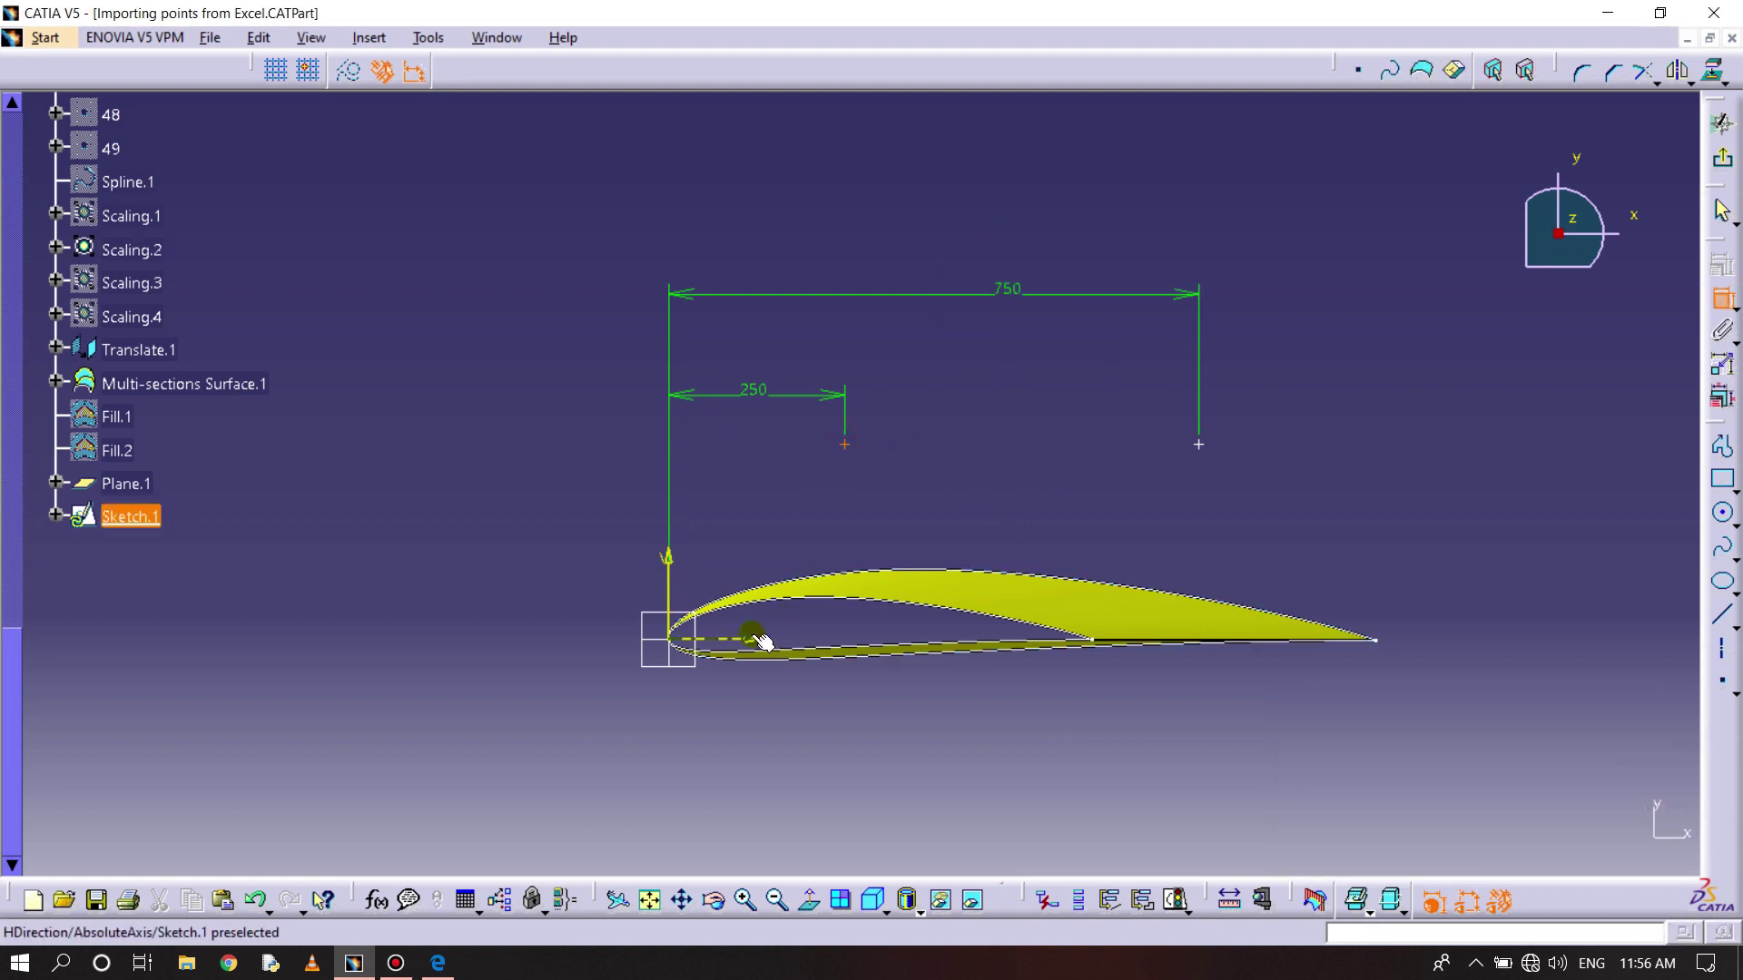
pyautogui.click(753, 640)
pyautogui.rightClick(751, 641)
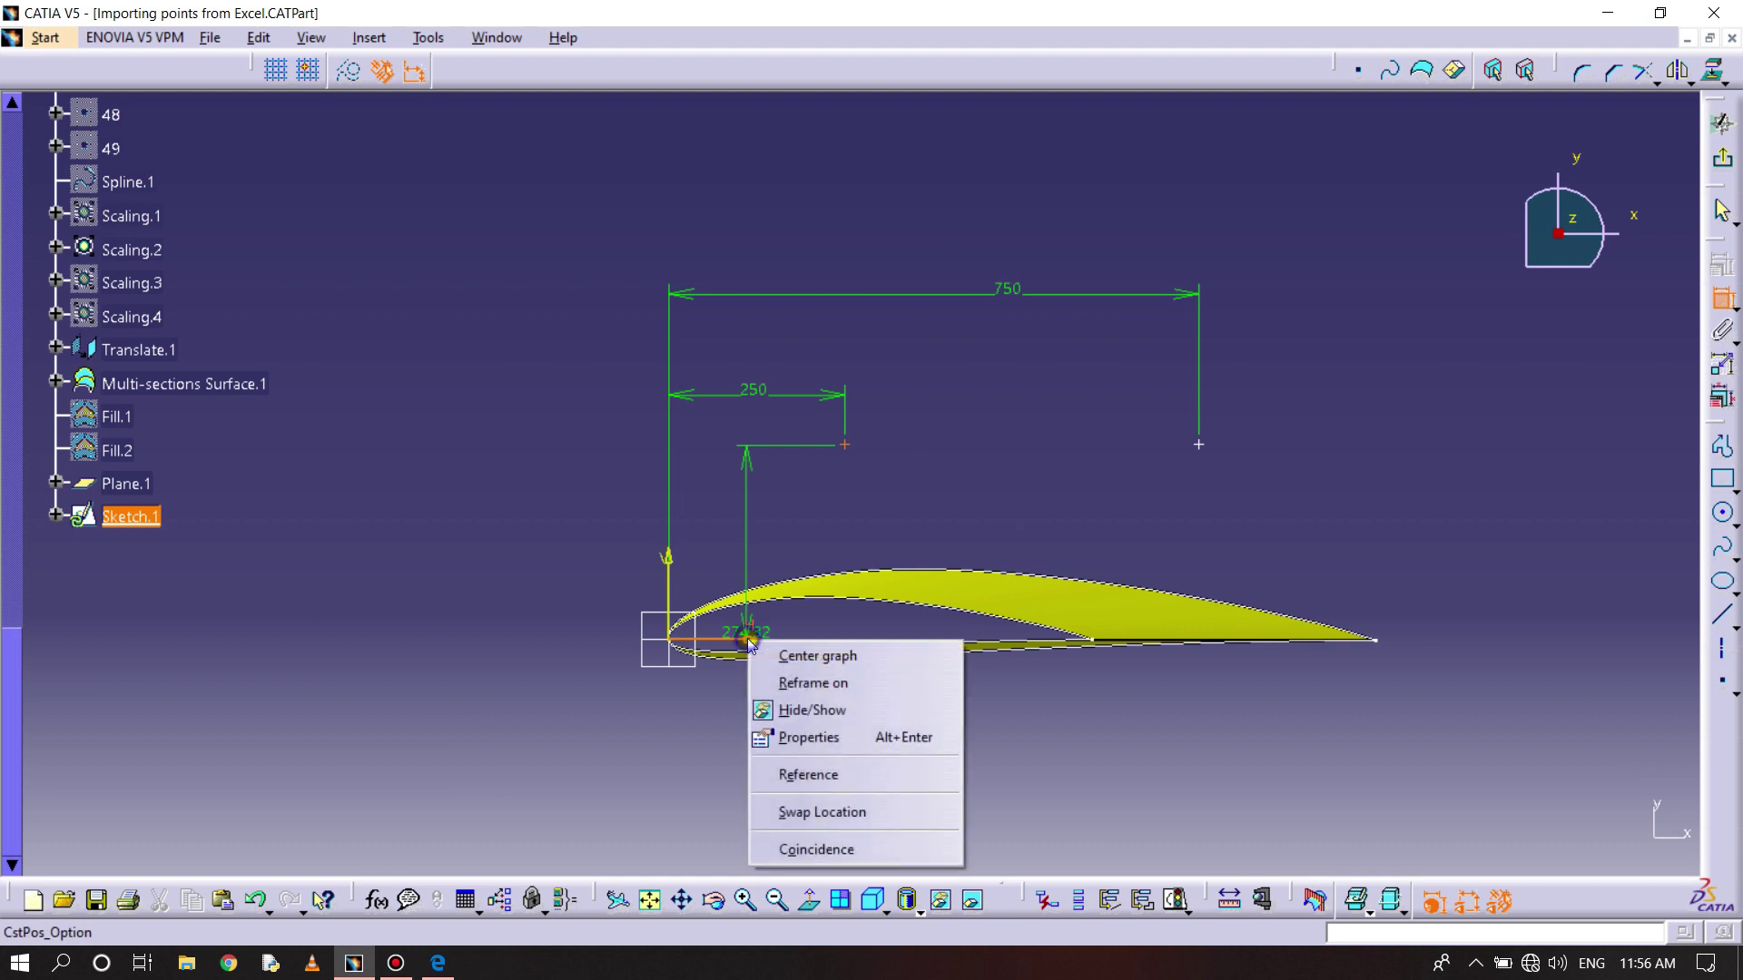
pyautogui.click(837, 853)
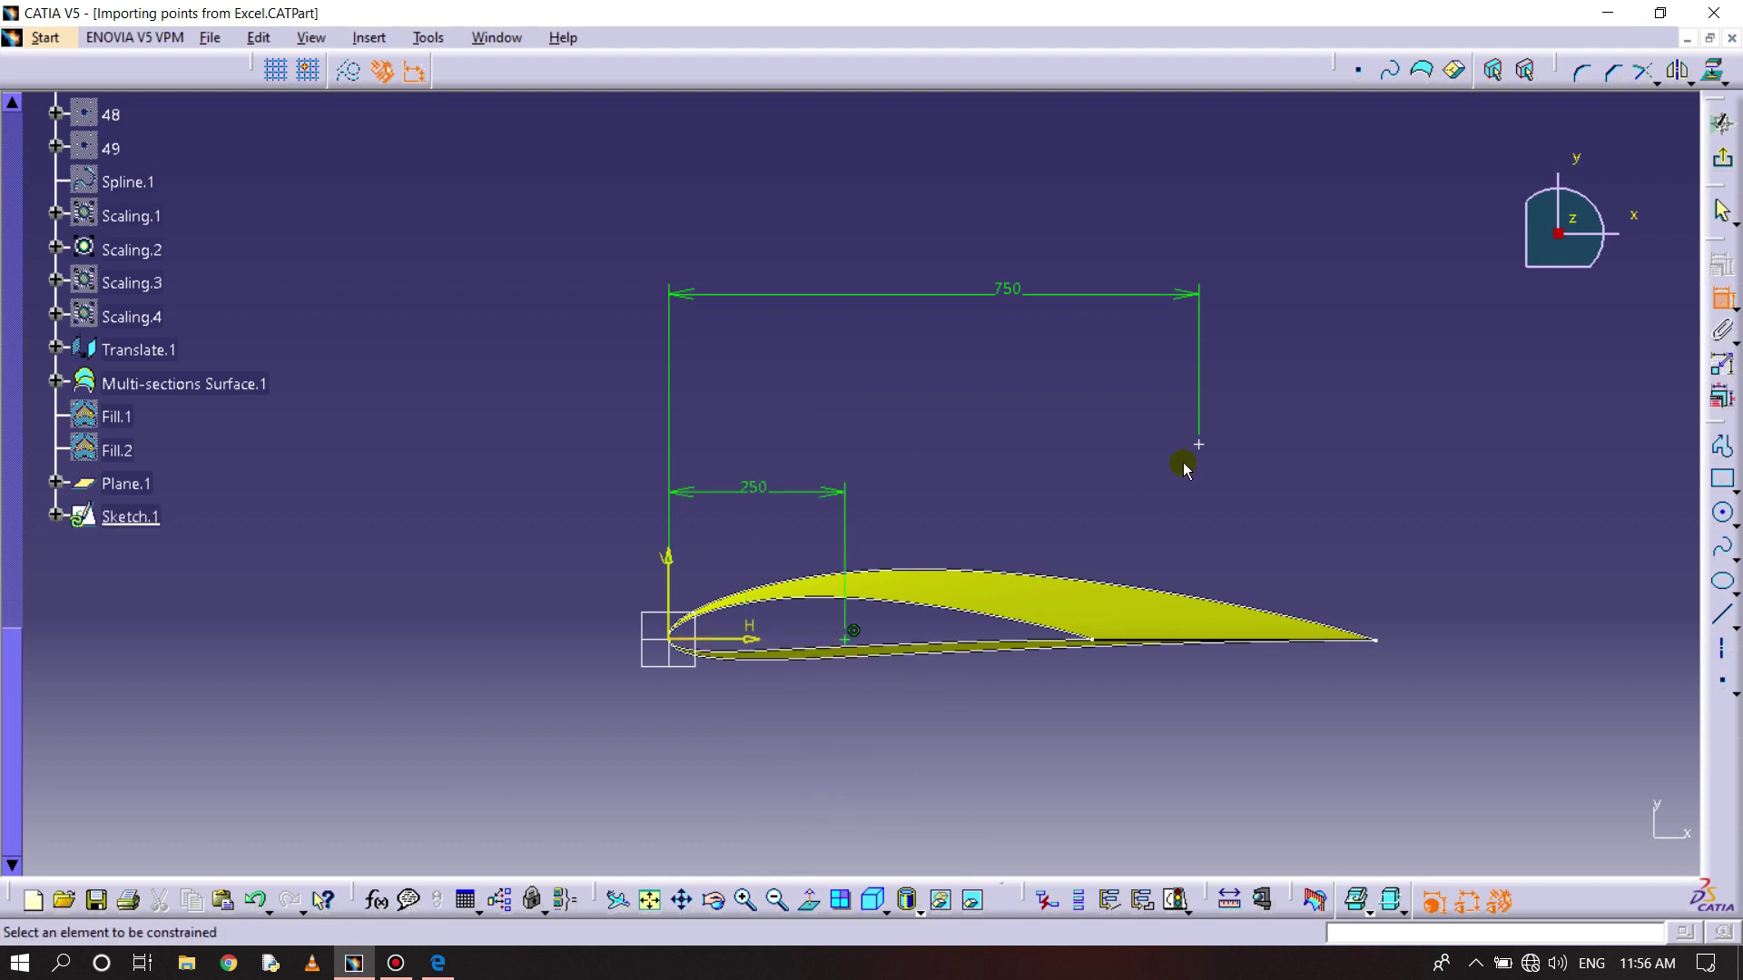
pyautogui.click(1198, 446)
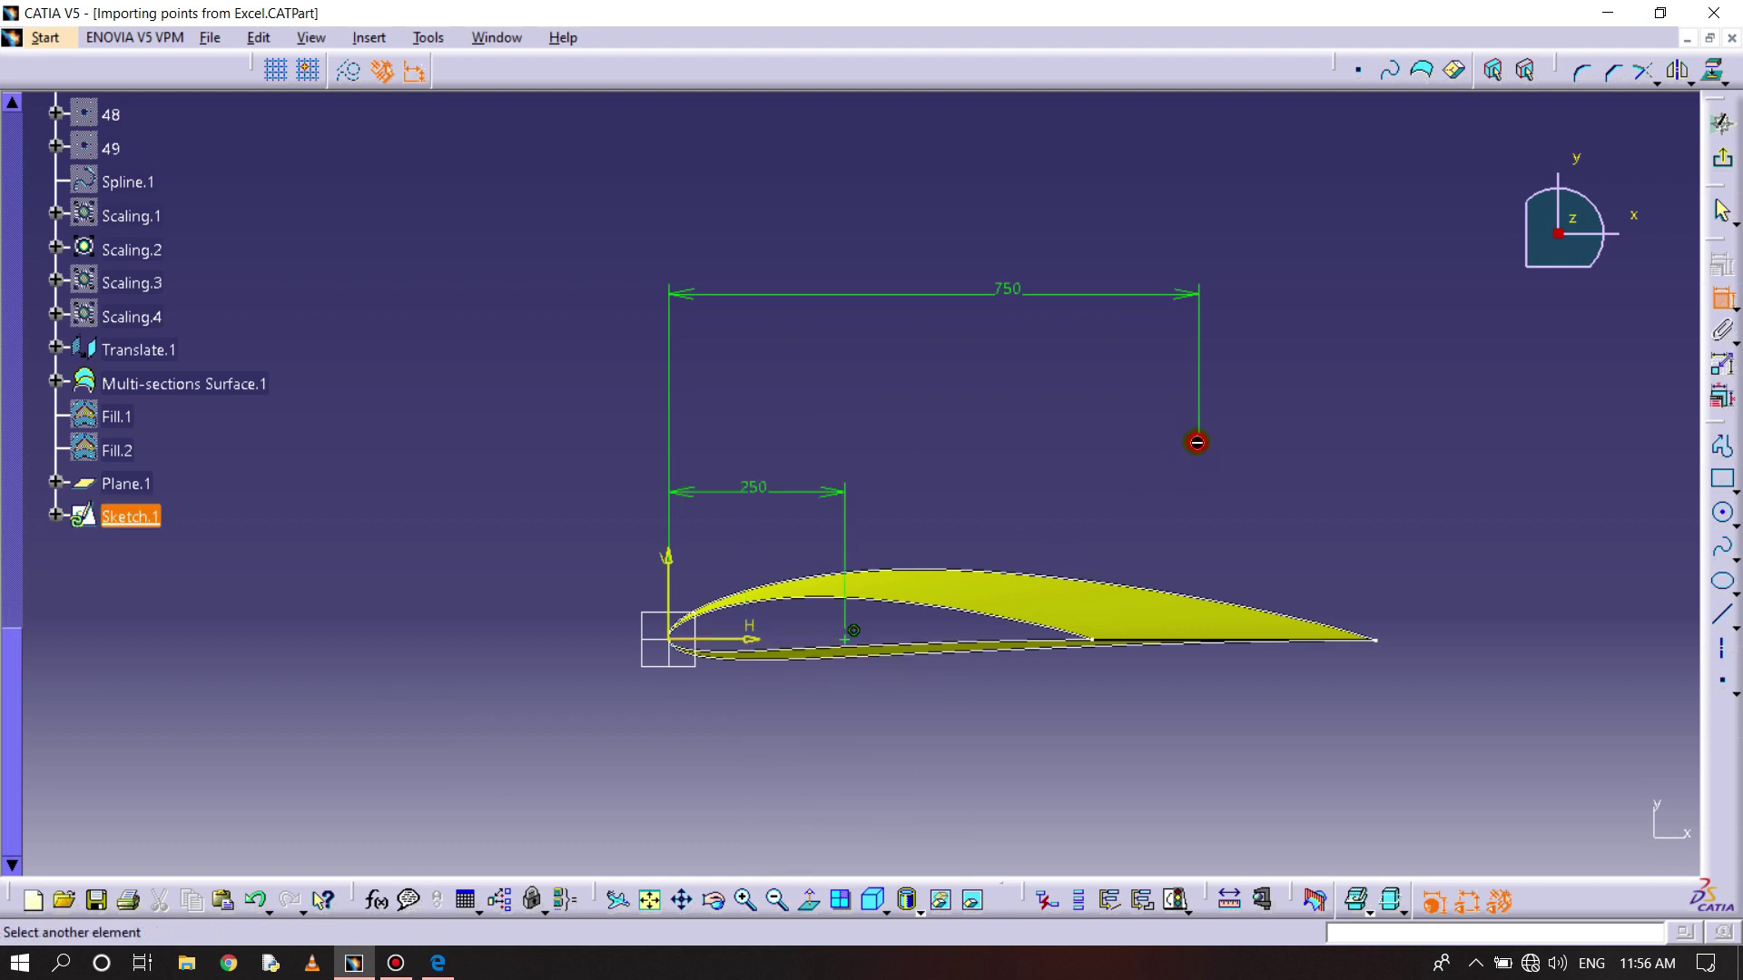
pyautogui.rightClick(752, 641)
pyautogui.click(822, 852)
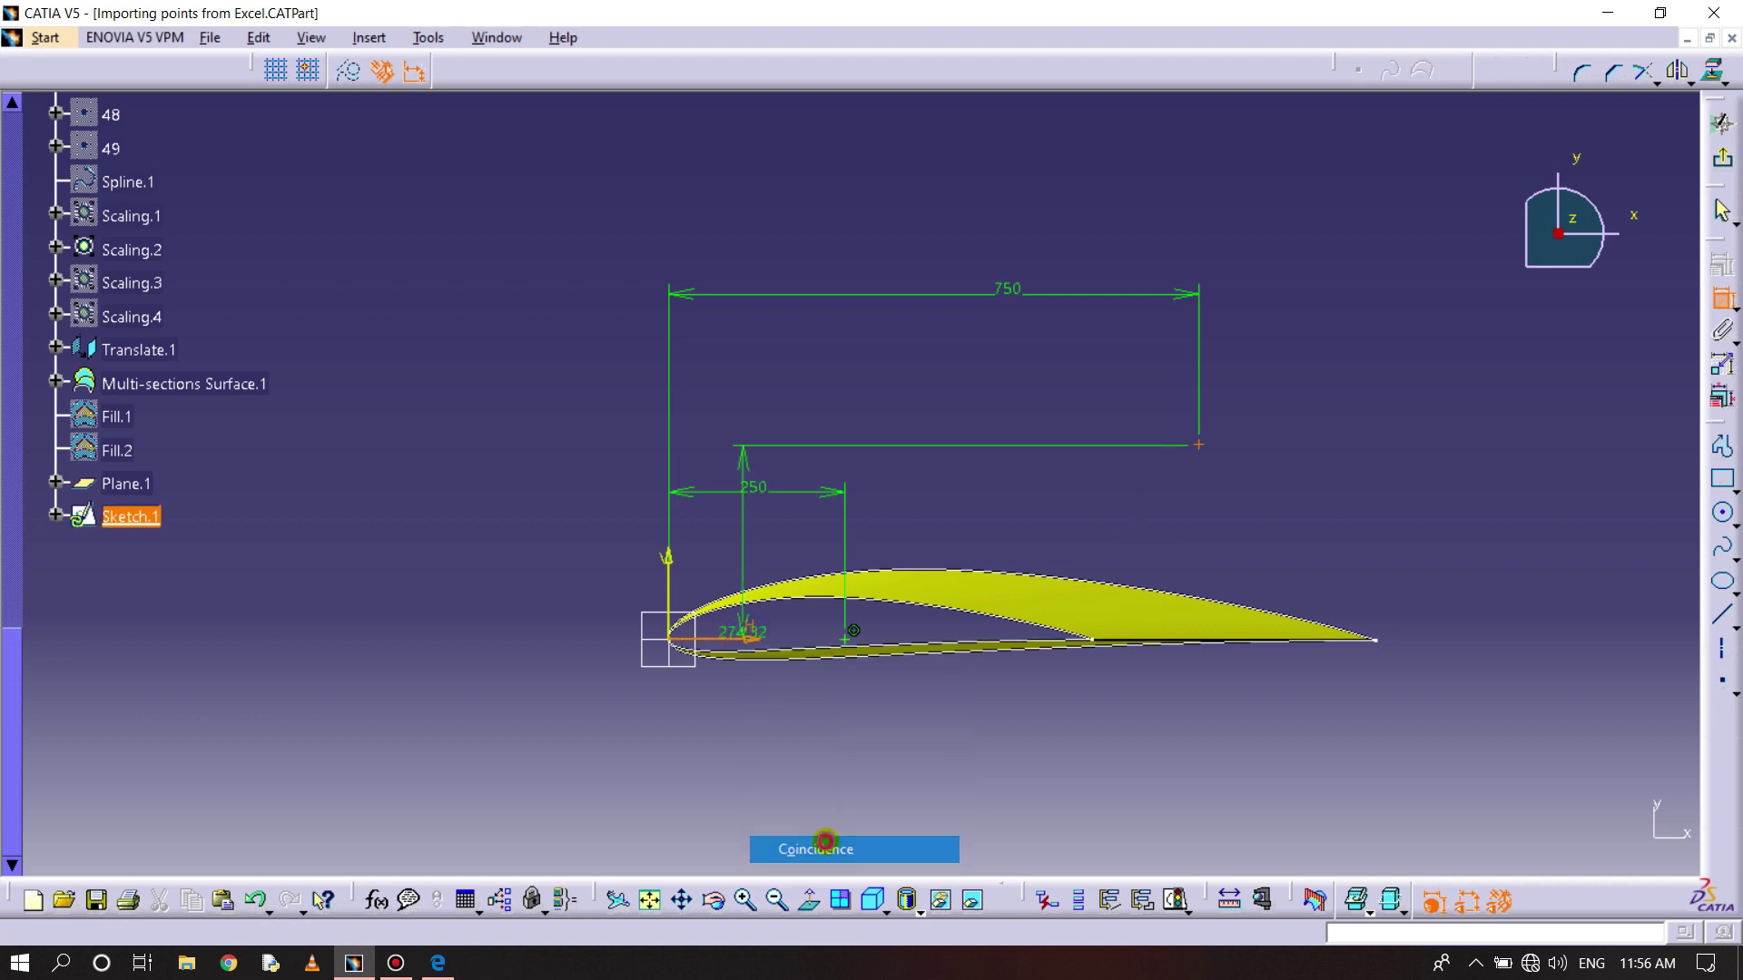
pyautogui.moveTo(967, 646); pyautogui.dragTo(942, 737, button='middle')
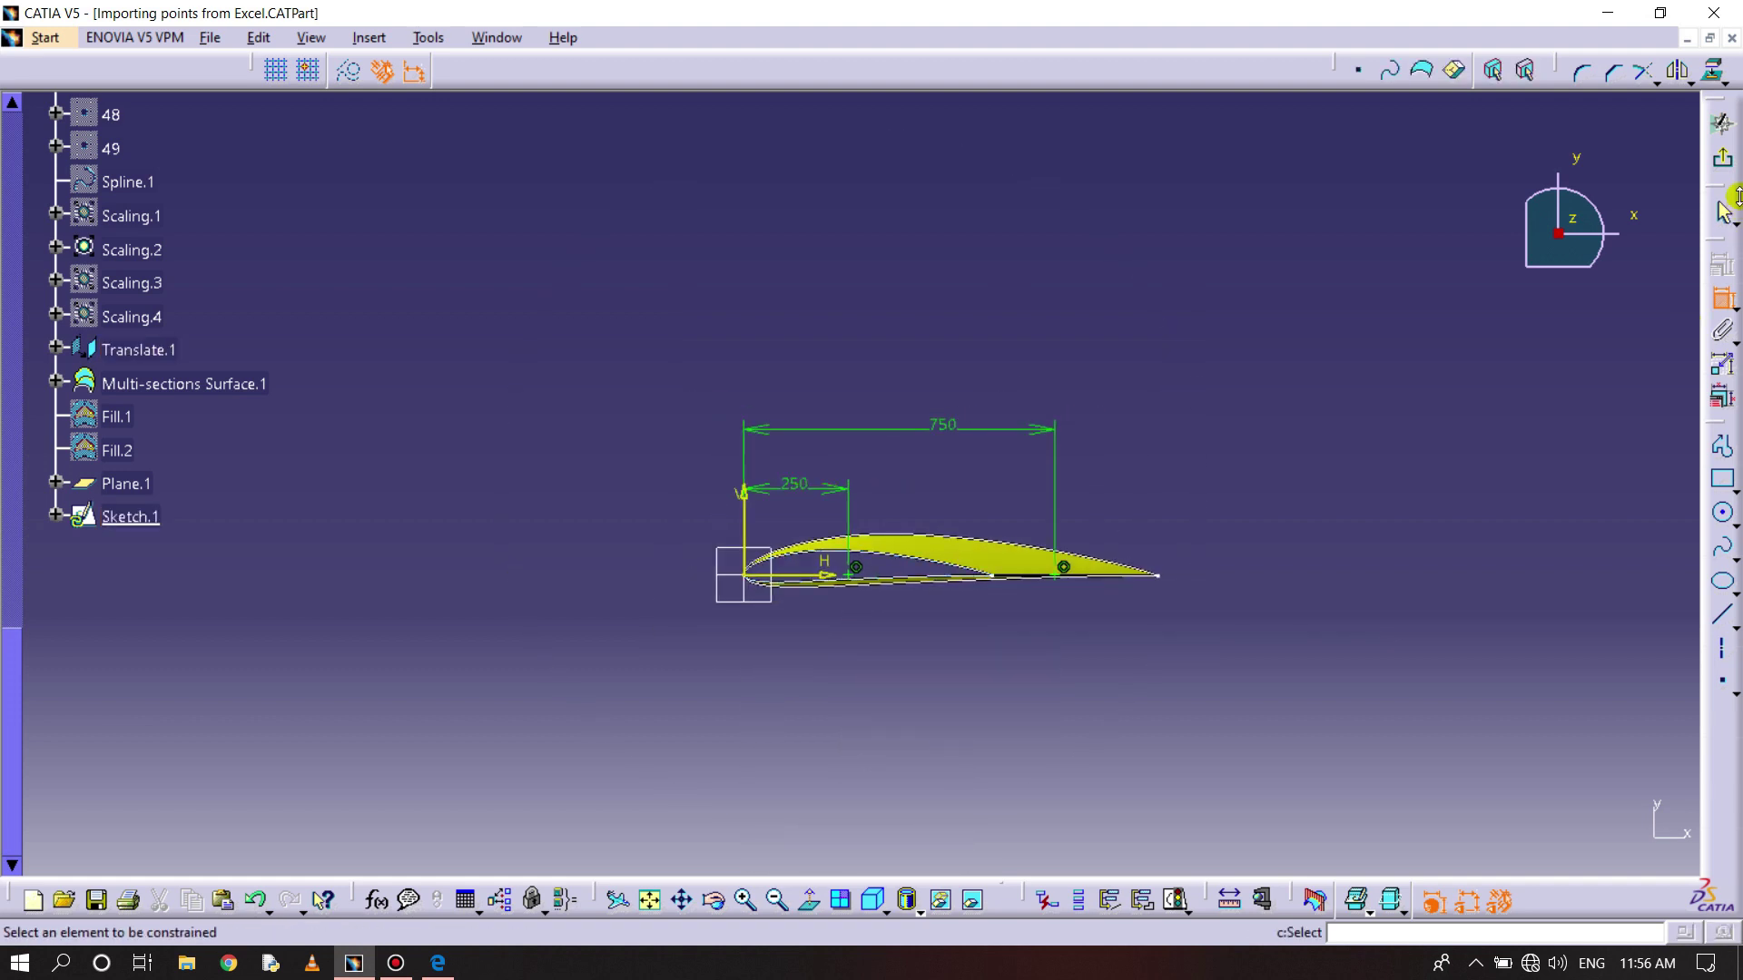
pyautogui.click(1720, 165)
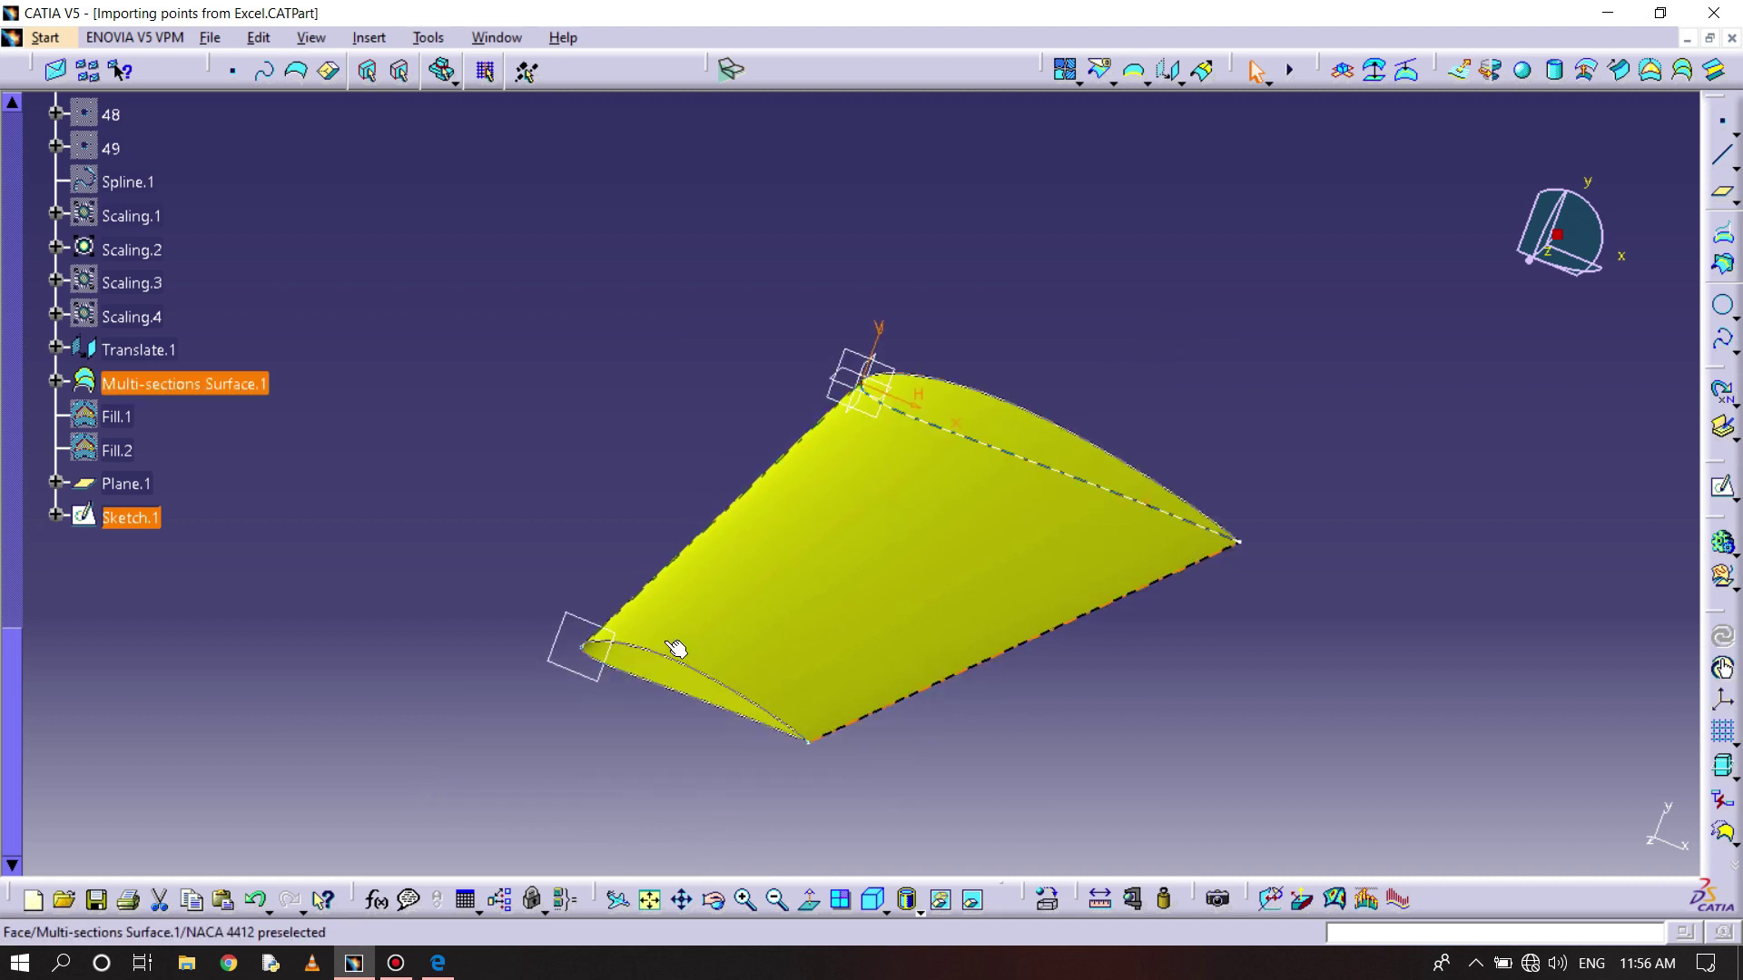
# - Start a sketch on the offset plane at the wing tip and place two points above the airfoil
pyautogui.click(572, 625)
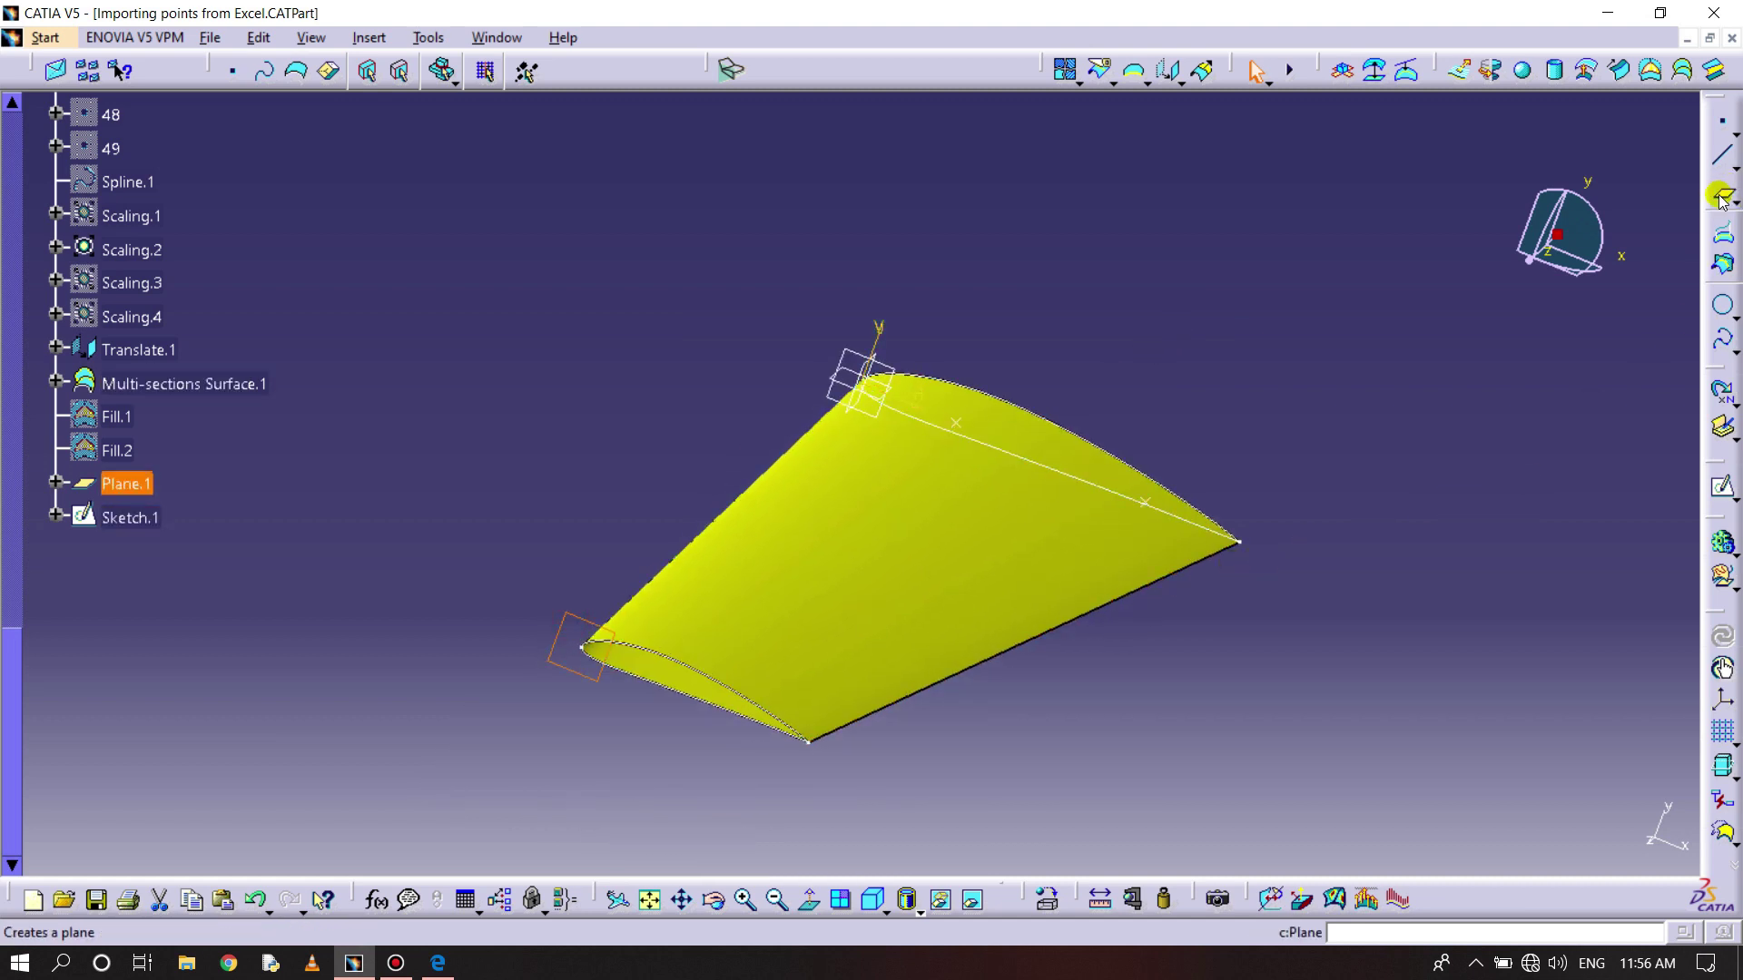
pyautogui.click(1734, 497)
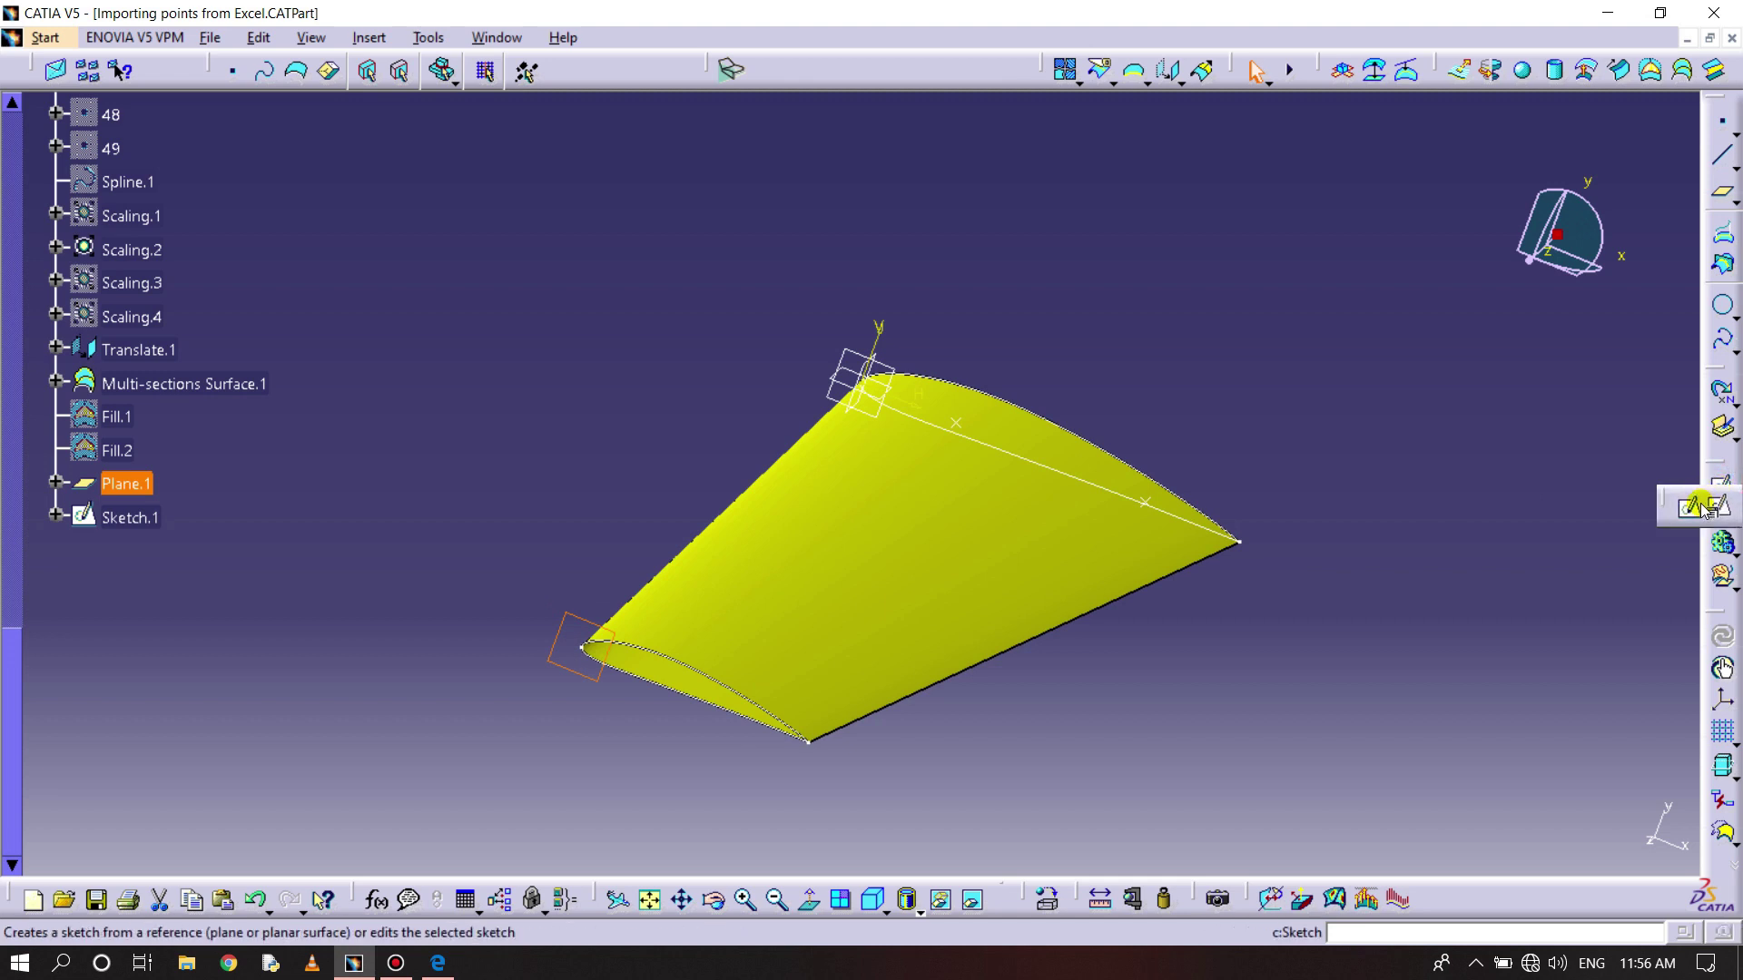
pyautogui.click(1694, 505)
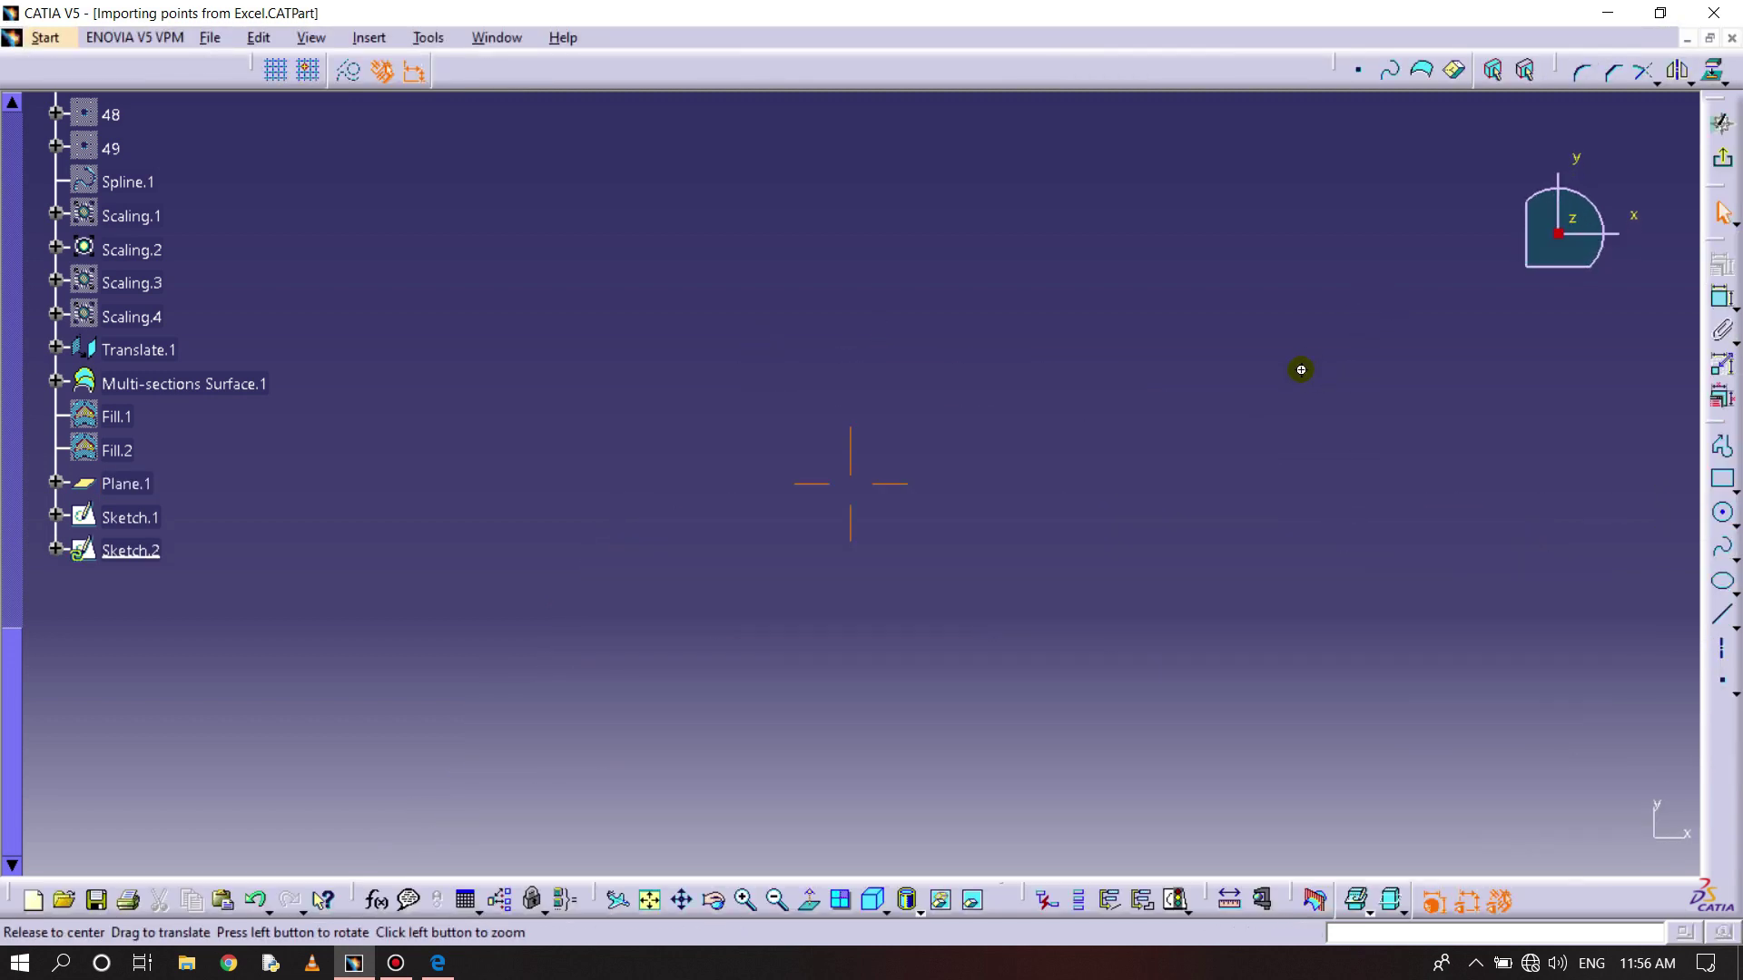
pyautogui.moveTo(1301, 593); pyautogui.dragTo(1232, 442, button='middle')
pyautogui.click(1722, 681)
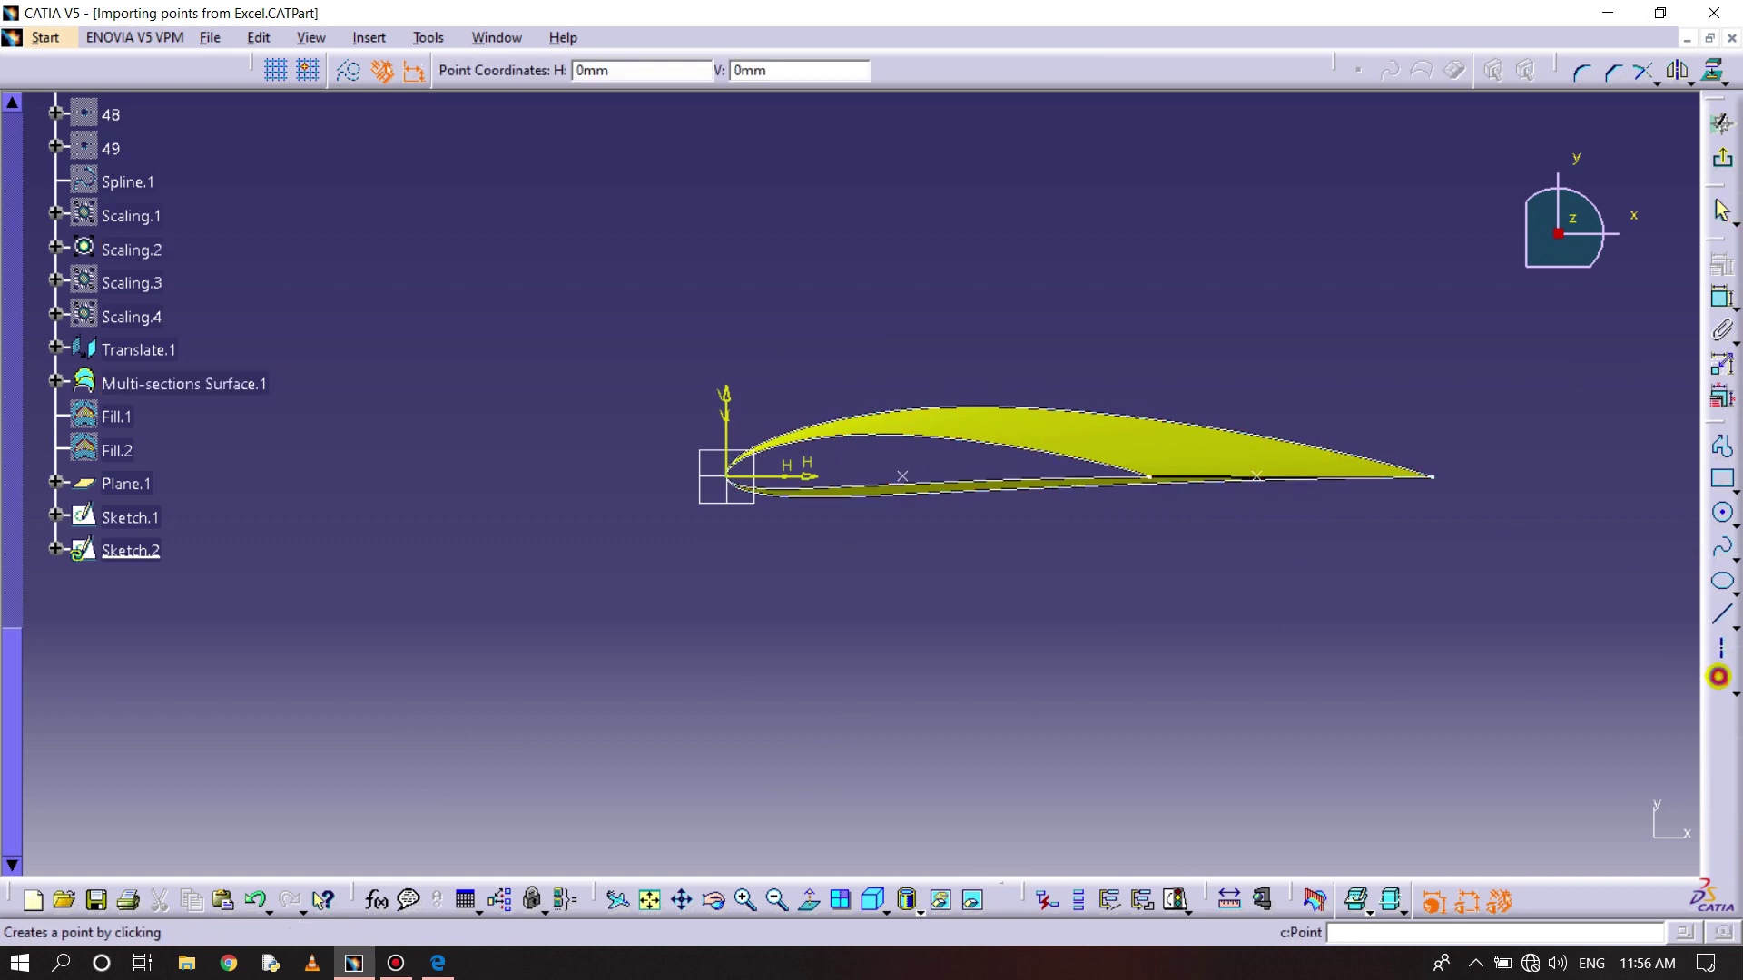
pyautogui.click(864, 320)
pyautogui.click(1120, 321)
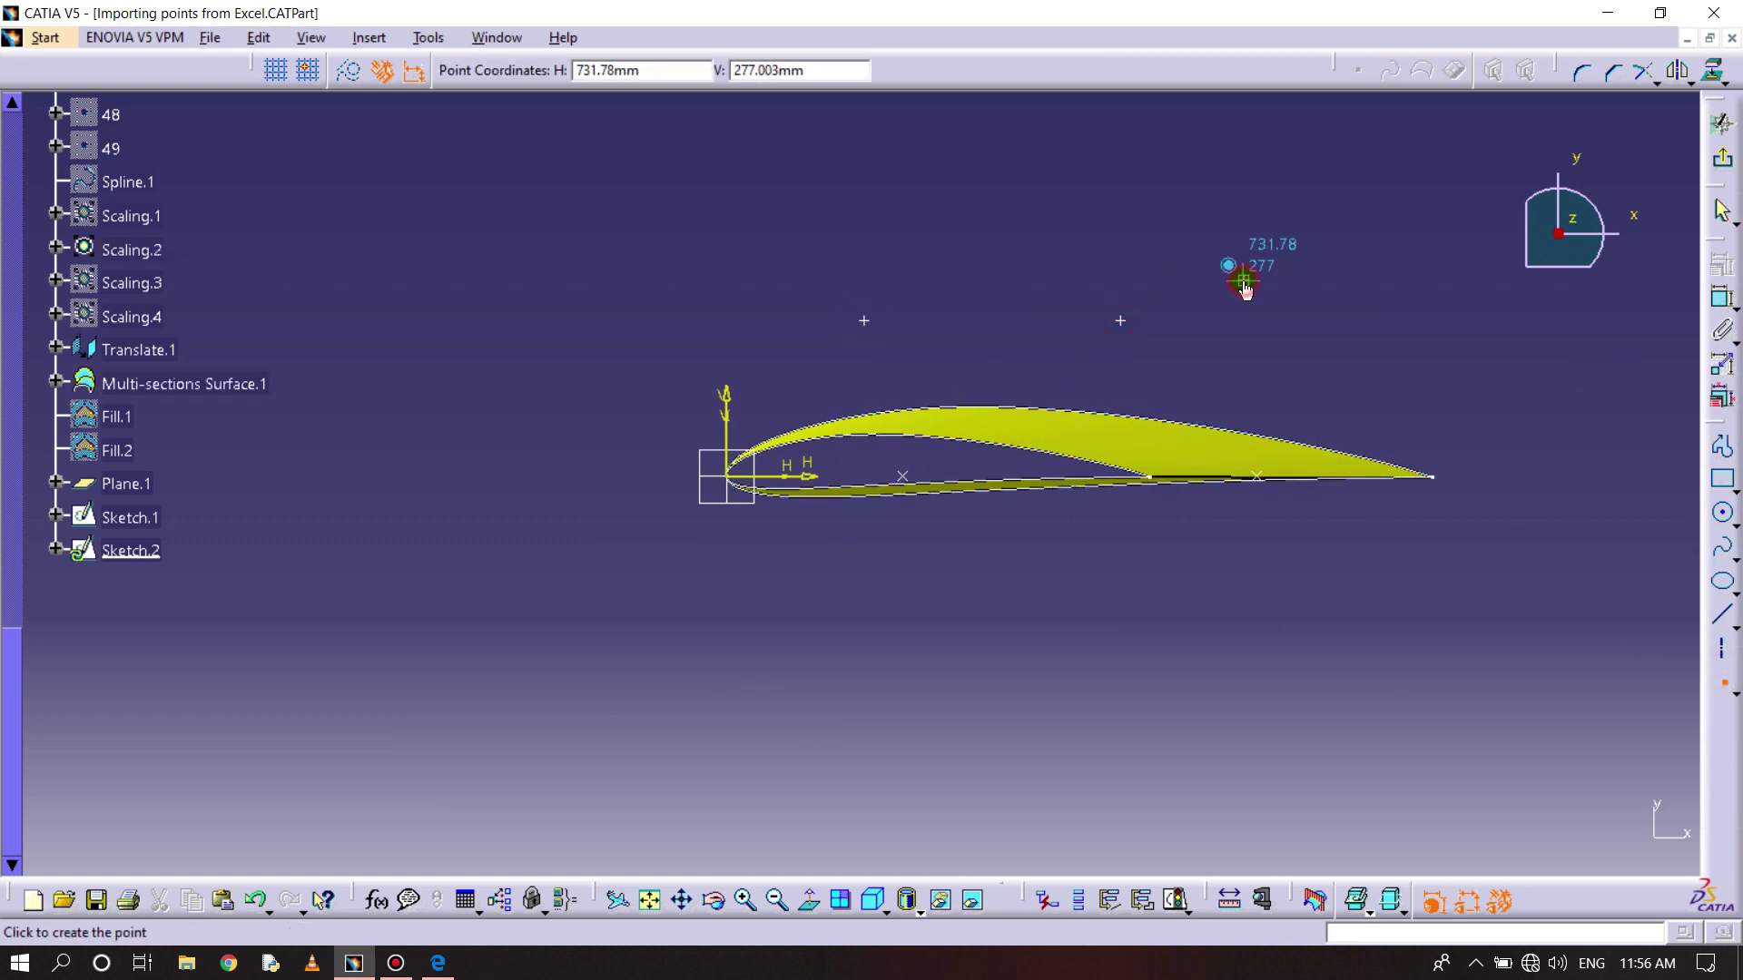
pyautogui.press('Escape')
pyautogui.click(1243, 280)
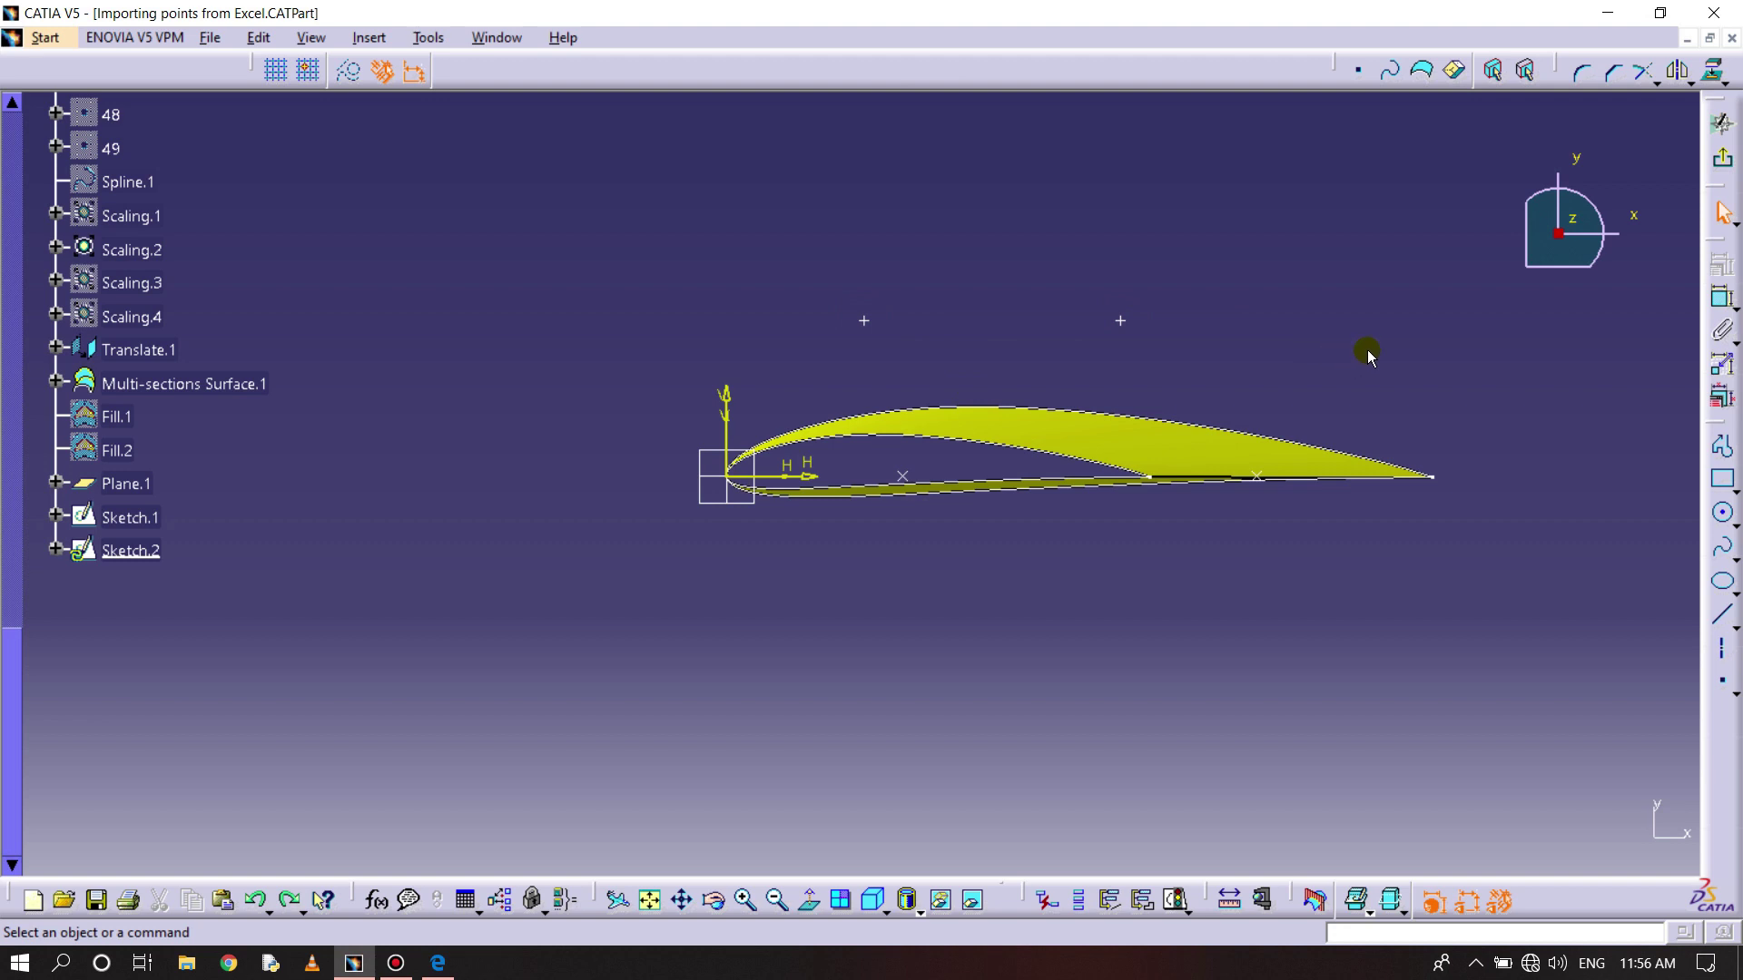
# - Dimension the tip point nearer the leading edge at 150 mm from the vertical axis
pyautogui.click(1722, 297)
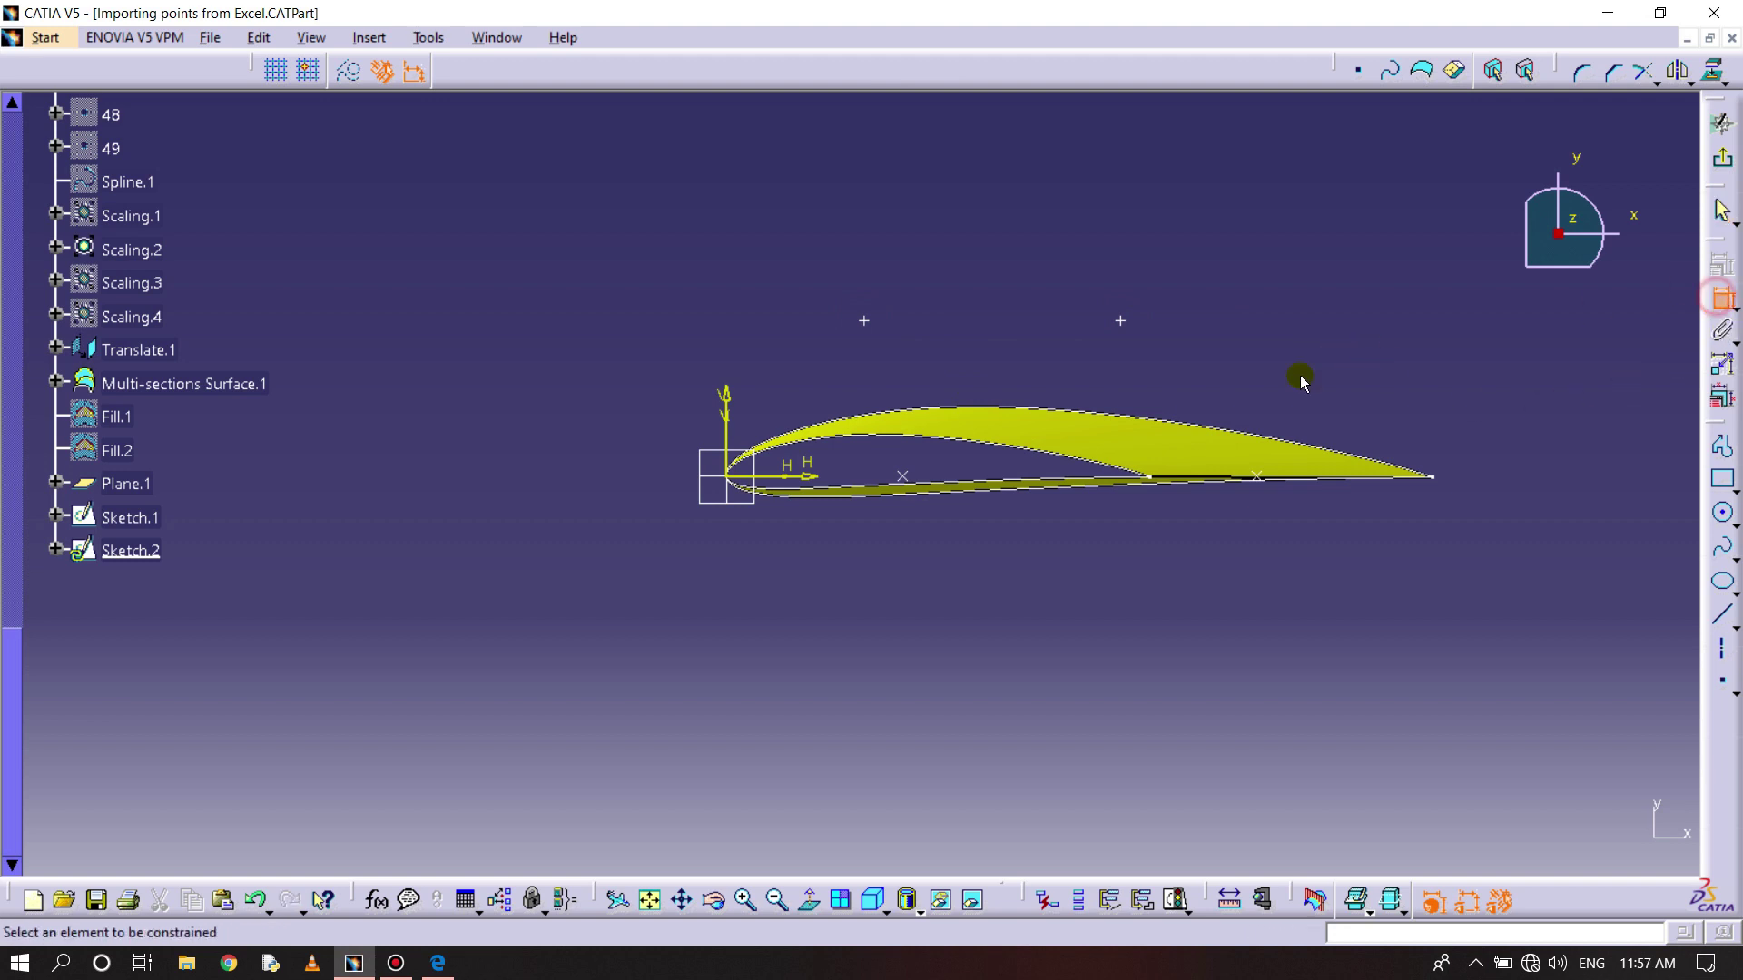
pyautogui.click(726, 404)
pyautogui.click(863, 322)
pyautogui.click(814, 289)
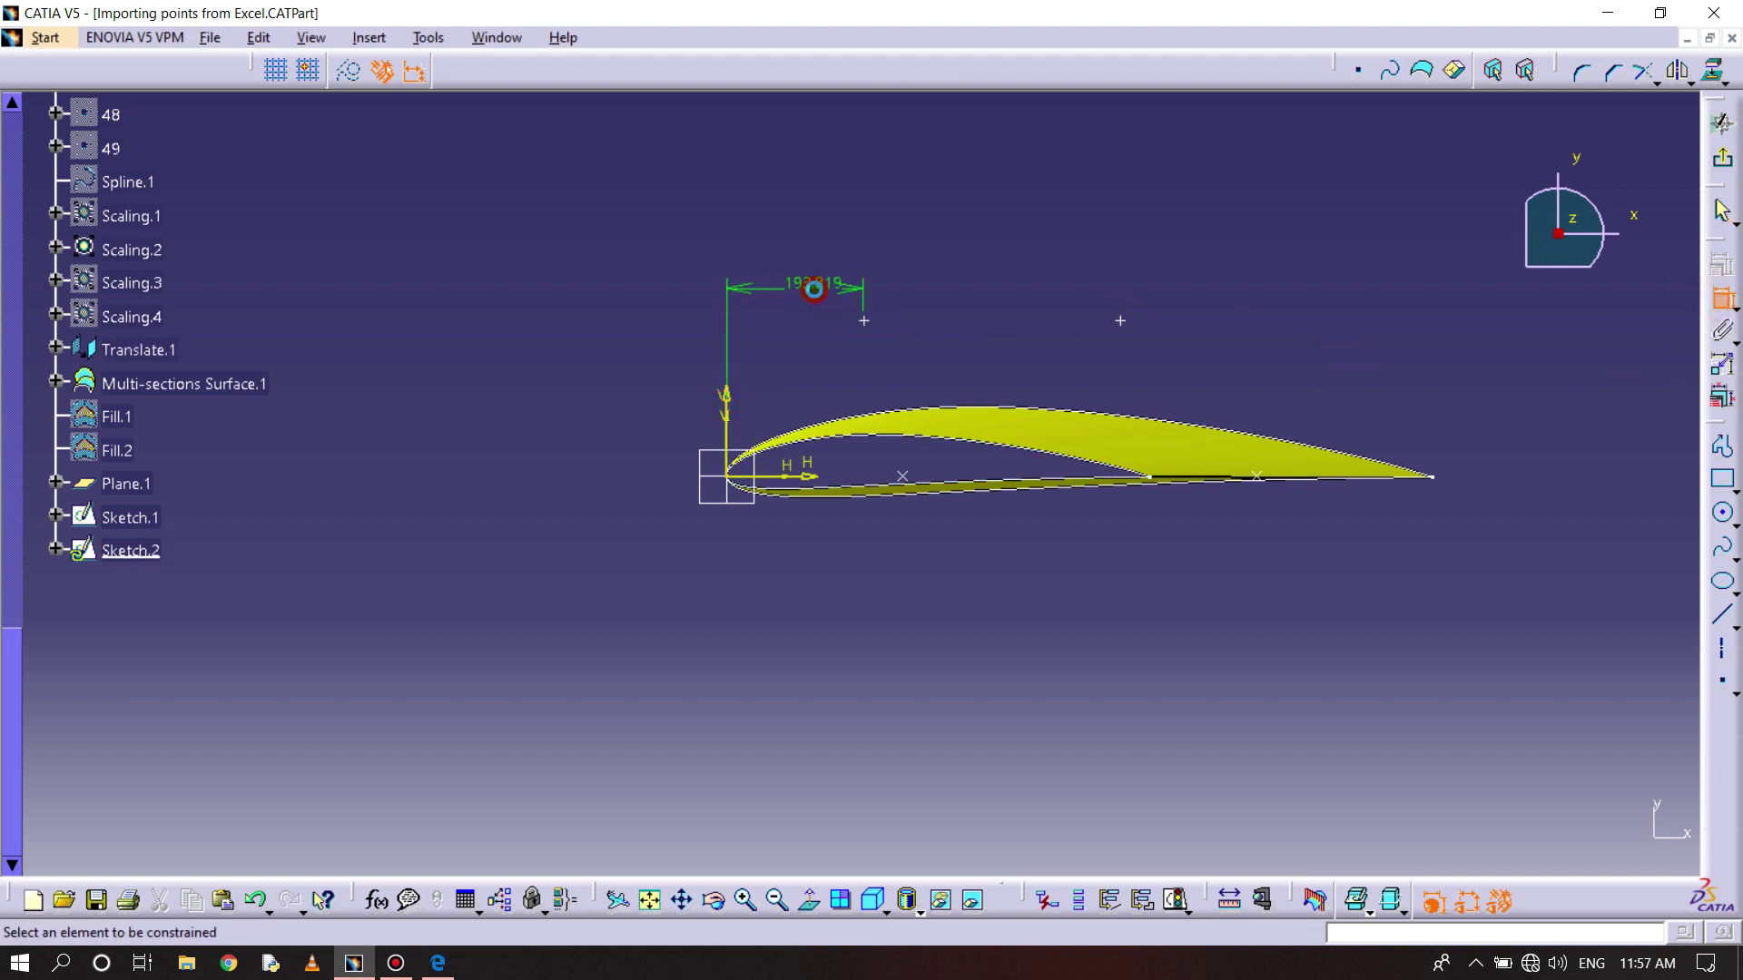
pyautogui.doubleClick(815, 287)
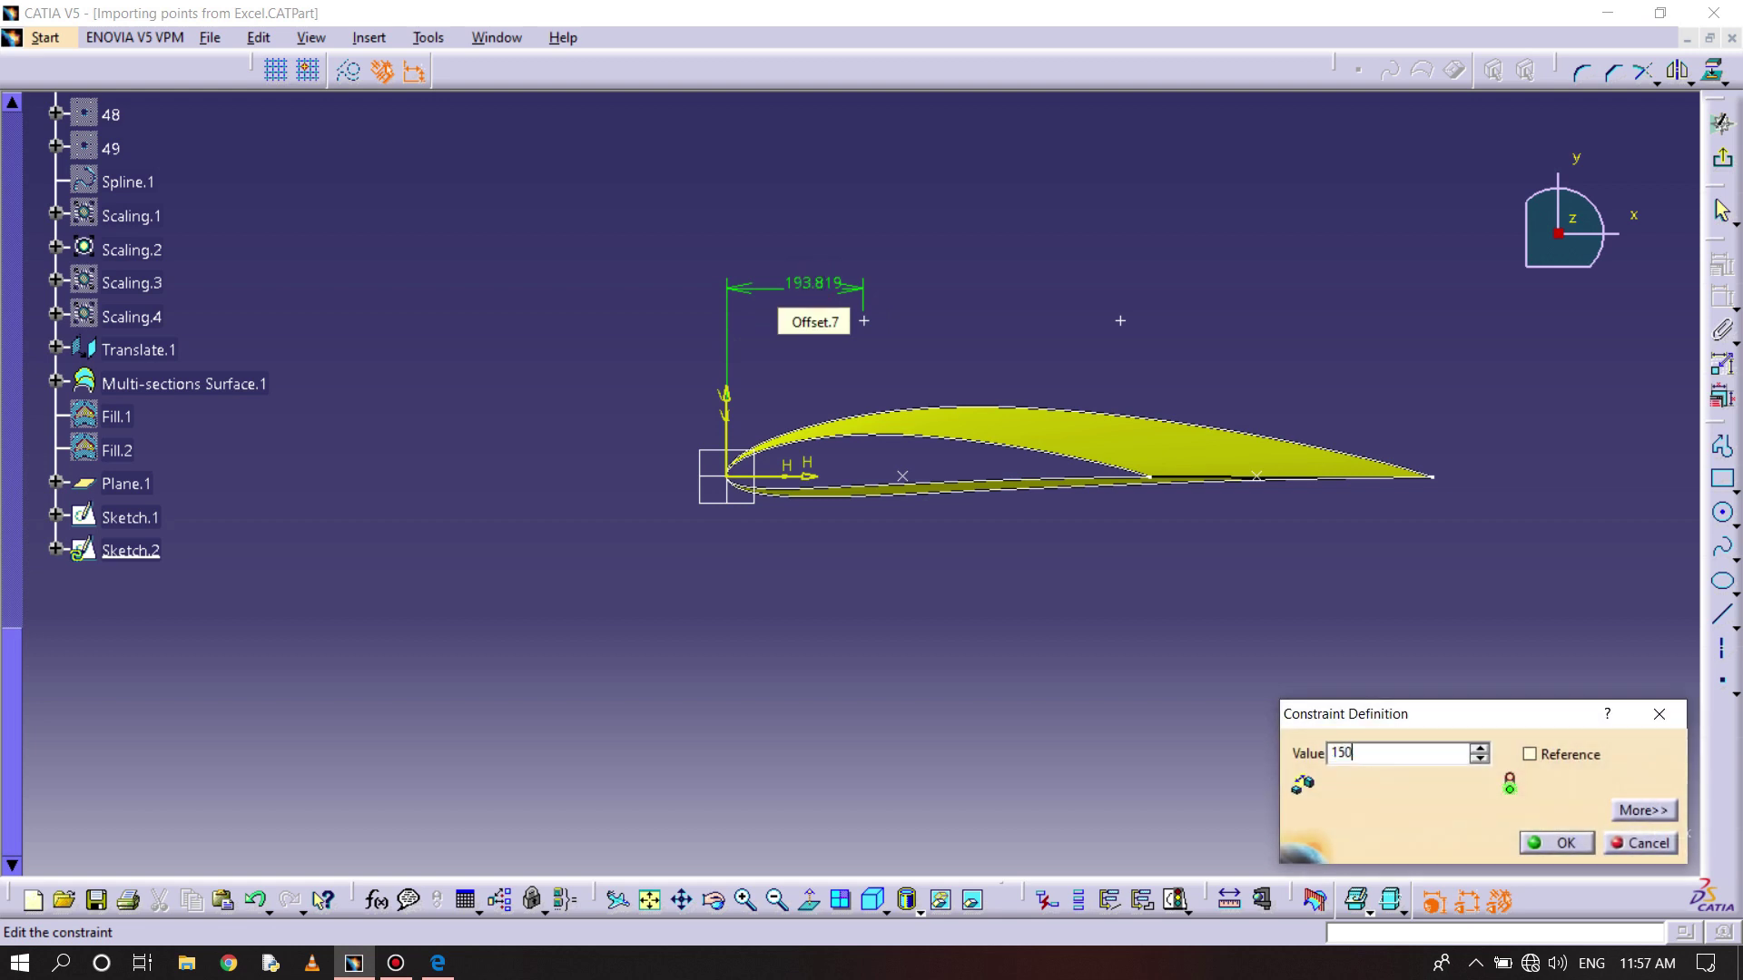
pyautogui.press('Return')
# - Dimension the tip point farther from the leading edge at 450 mm from the vertical axis
pyautogui.click(728, 408)
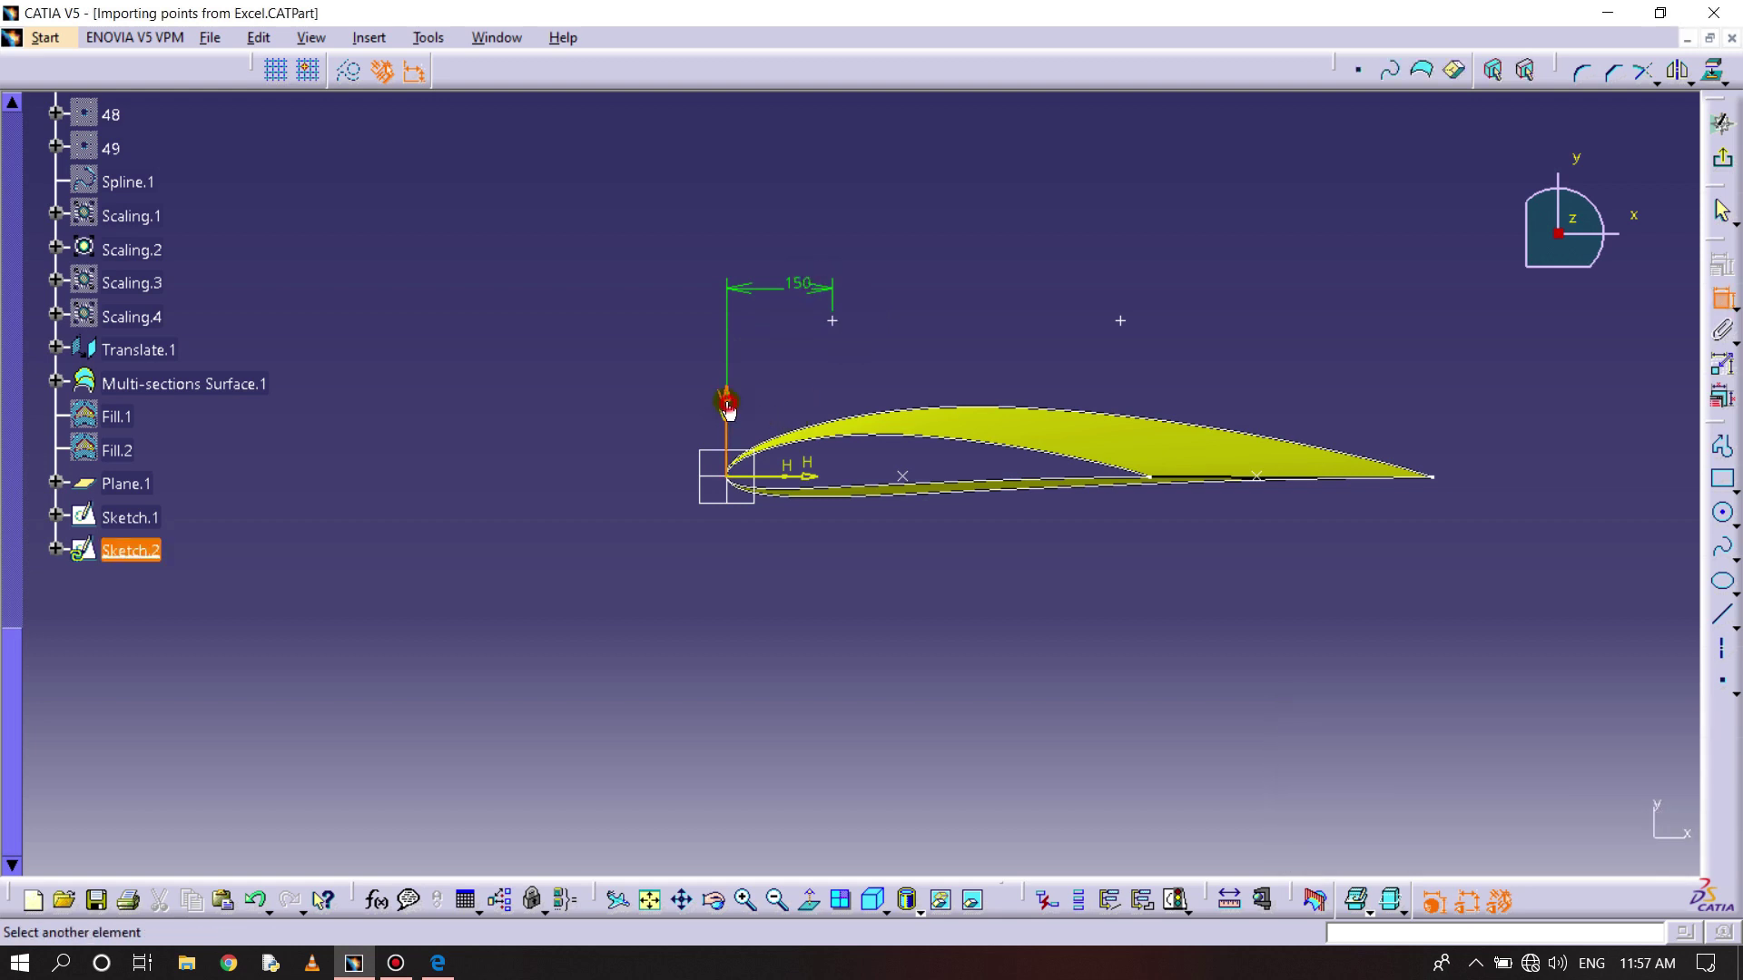
pyautogui.click(1120, 320)
pyautogui.click(947, 218)
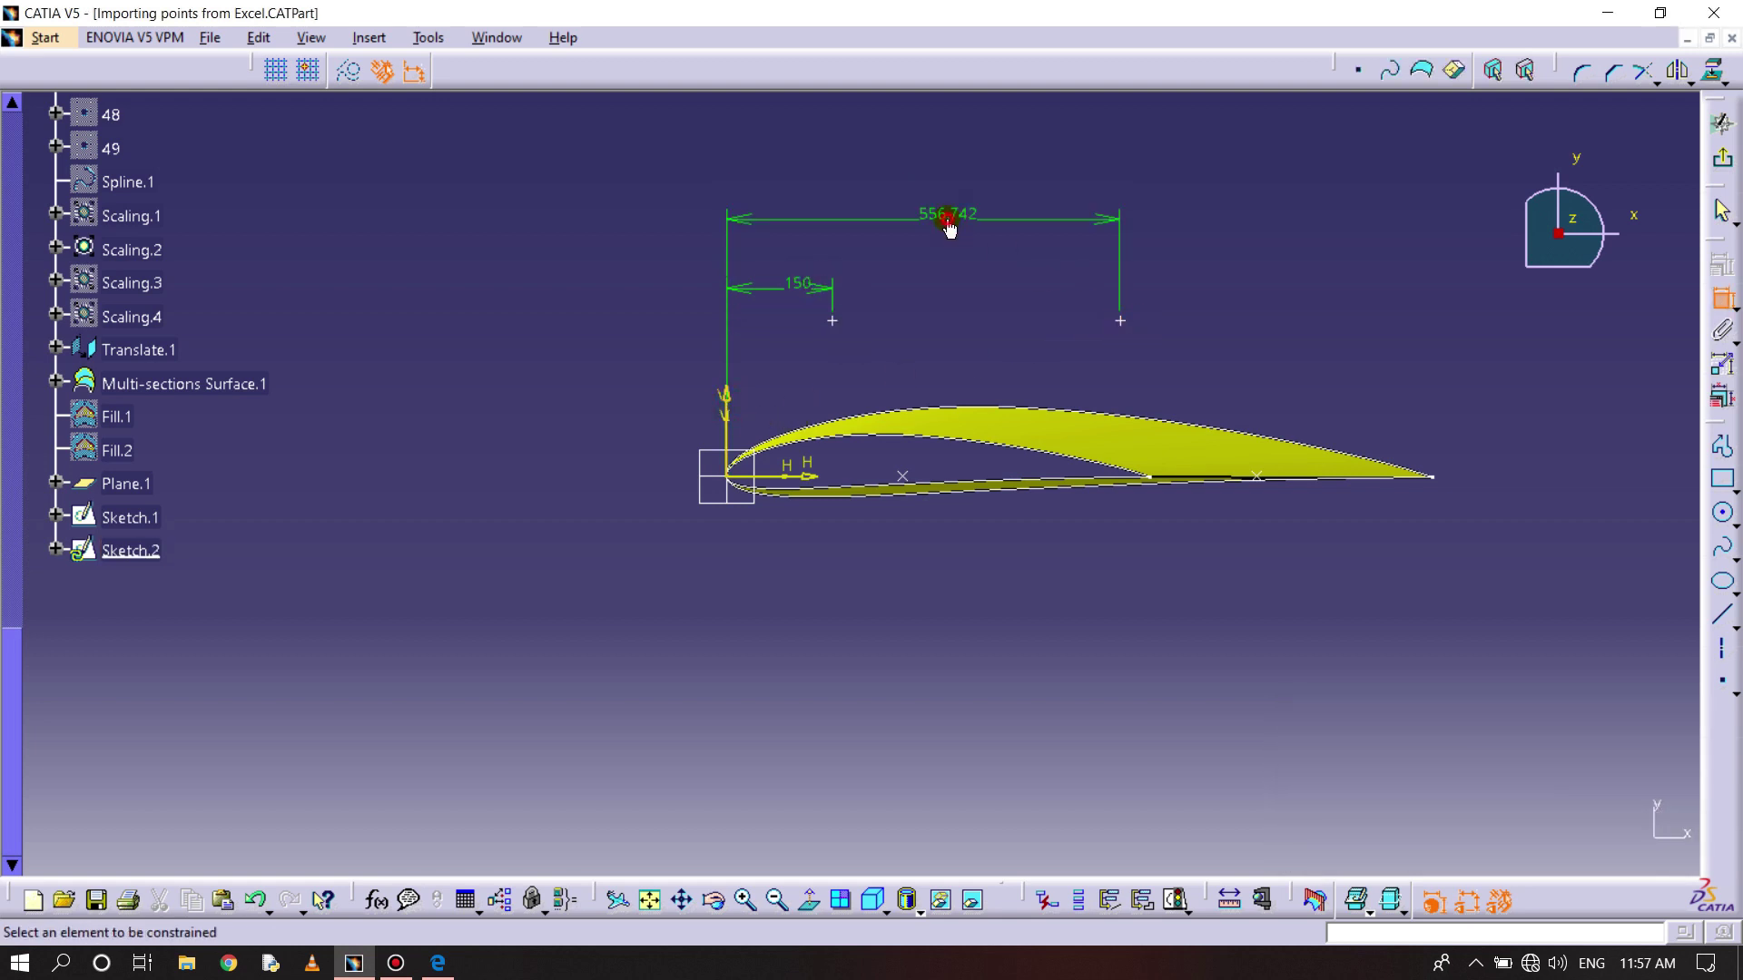
pyautogui.doubleClick(947, 218)
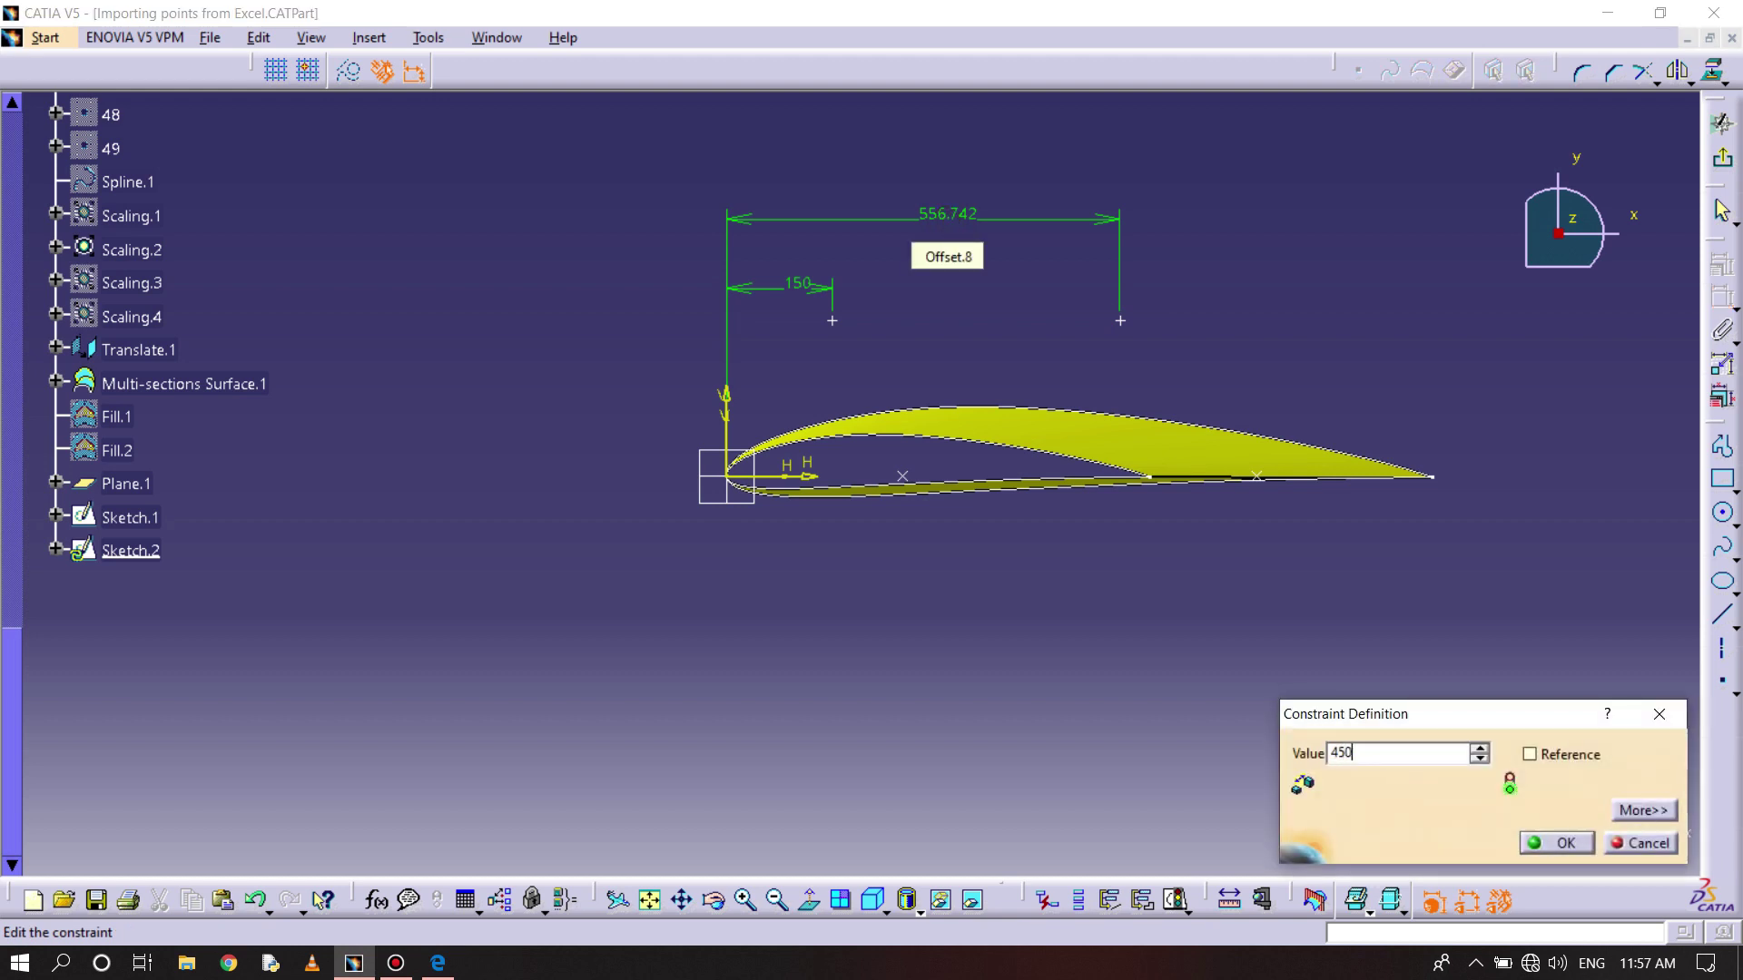
pyautogui.press('Return')
# - Make both tip points coincident with the horizontal axis and exit the sketch
pyautogui.click(833, 321)
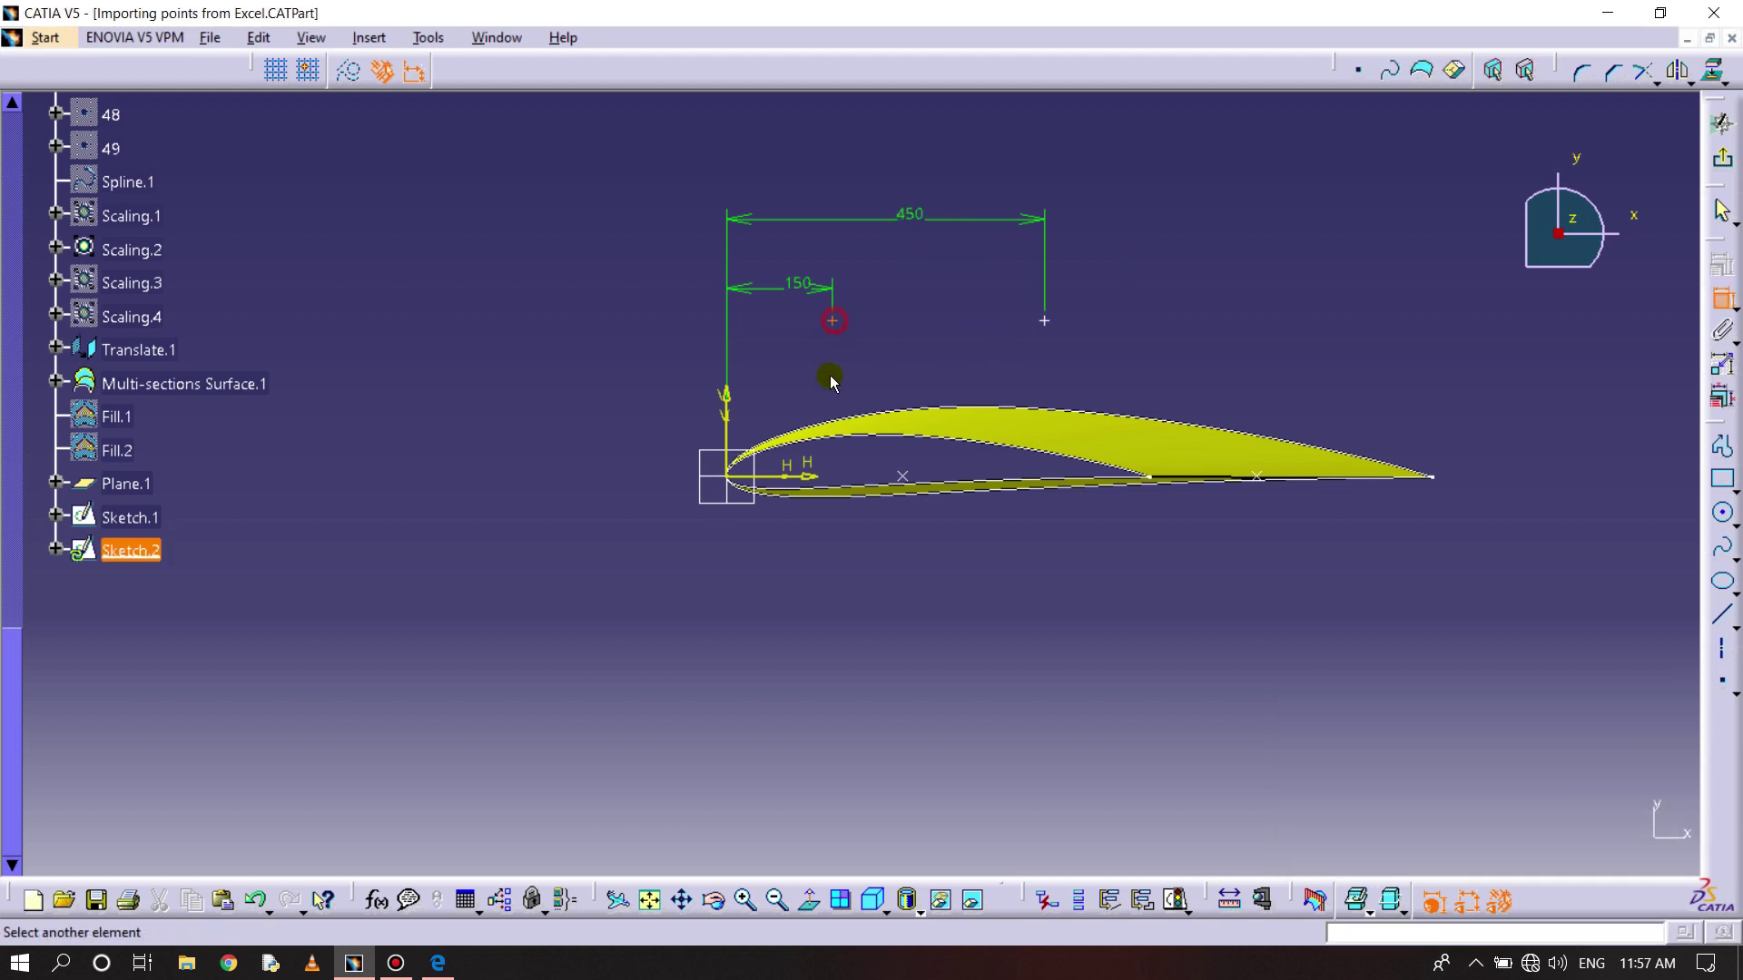
pyautogui.click(810, 476)
pyautogui.rightClick(810, 477)
pyautogui.click(854, 648)
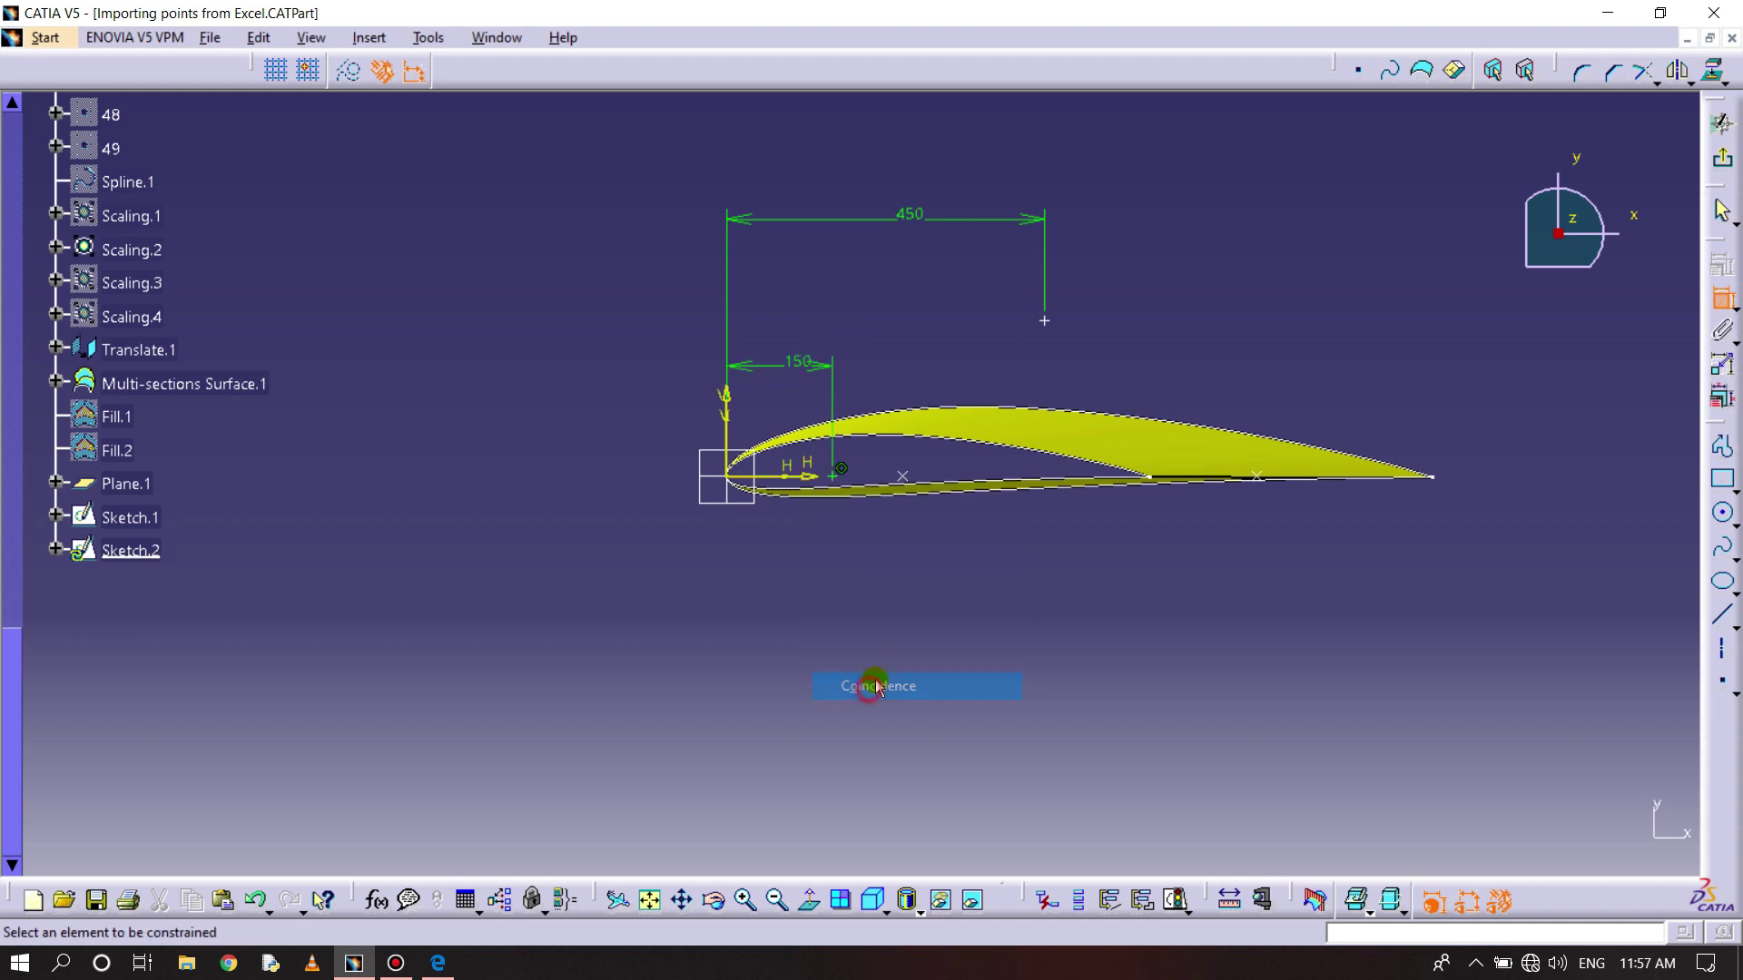
pyautogui.click(1044, 321)
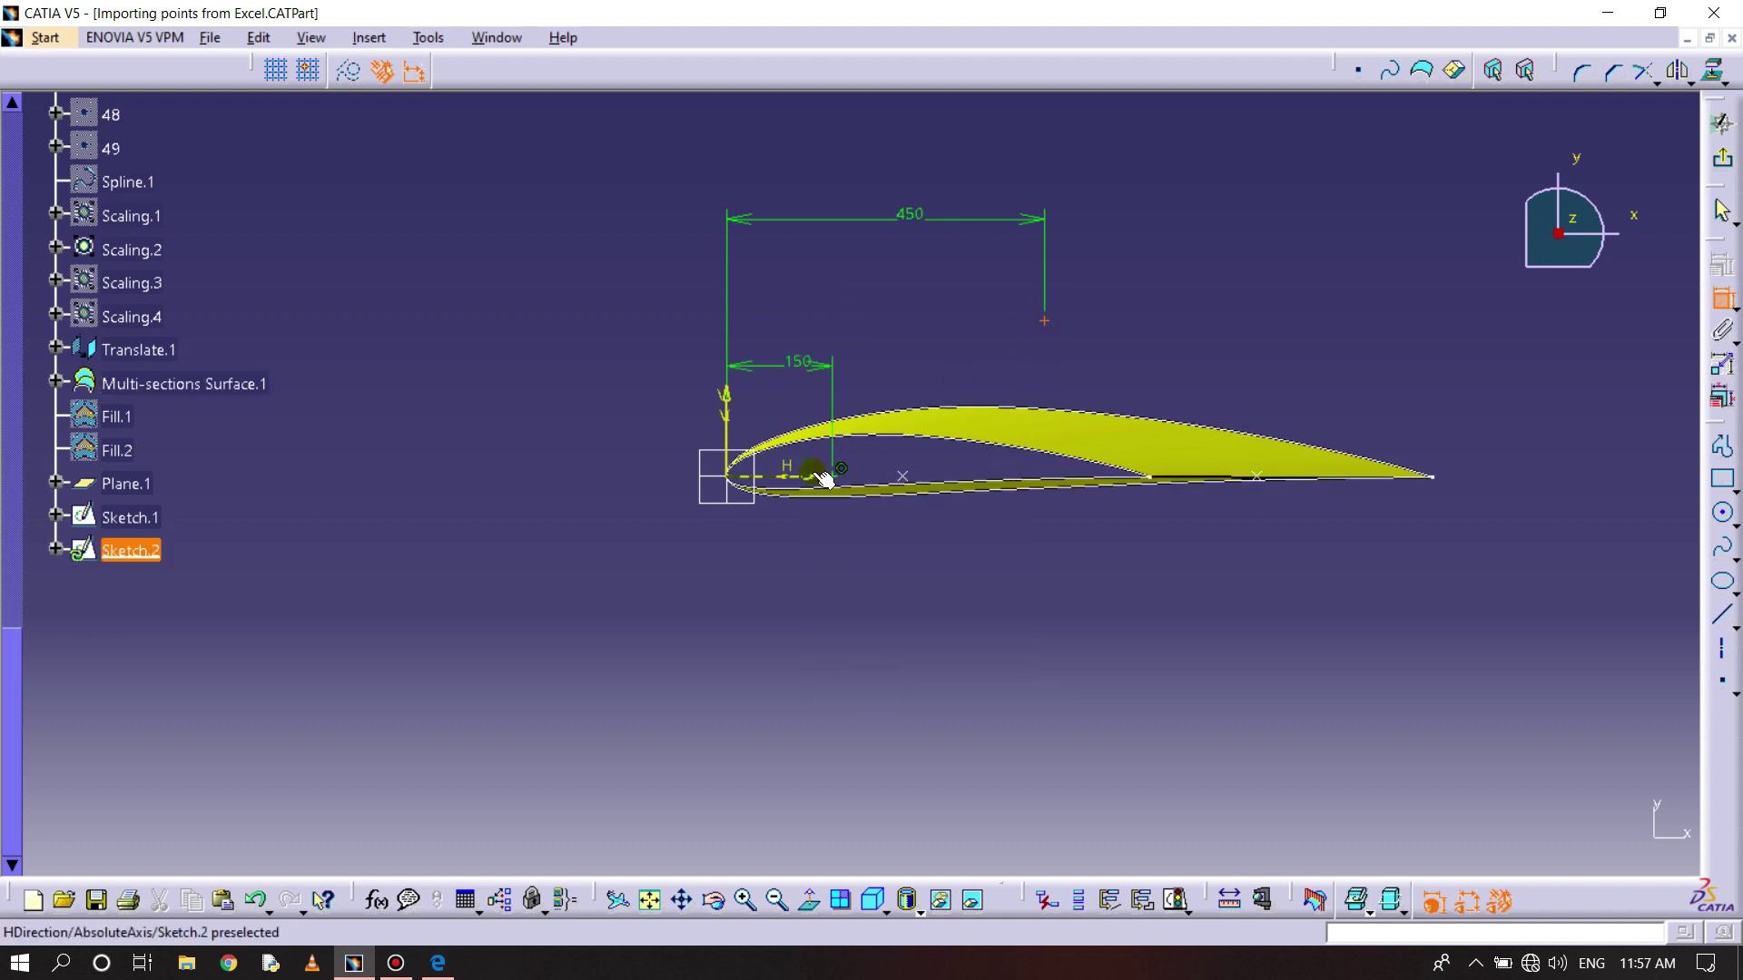
pyautogui.click(812, 476)
pyautogui.rightClick(812, 475)
pyautogui.click(884, 683)
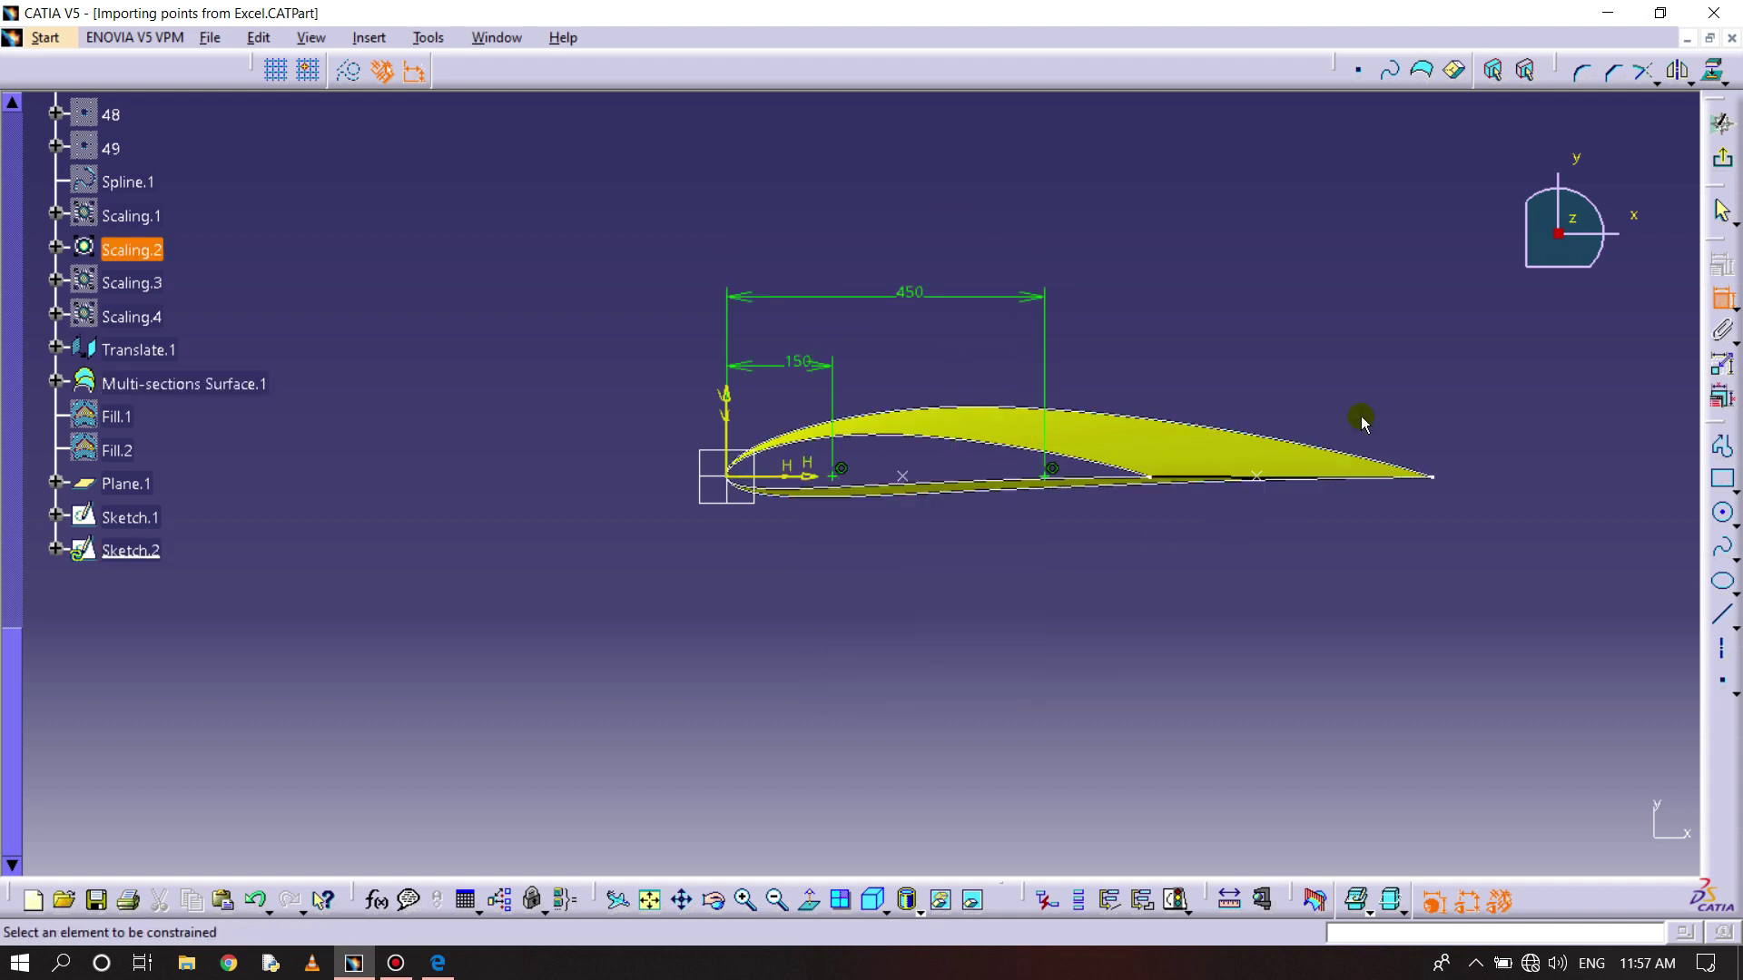
pyautogui.click(1722, 123)
# - Hide the multi-sections surface of the wing
pyautogui.moveTo(1205, 416)
pyautogui.mouseDown(button='middle')
pyautogui.moveTo(1074, 389)
pyautogui.moveTo(795, 440)
pyautogui.moveTo(845, 417)
pyautogui.mouseUp(button='middle')
pyautogui.rightClick(845, 417)
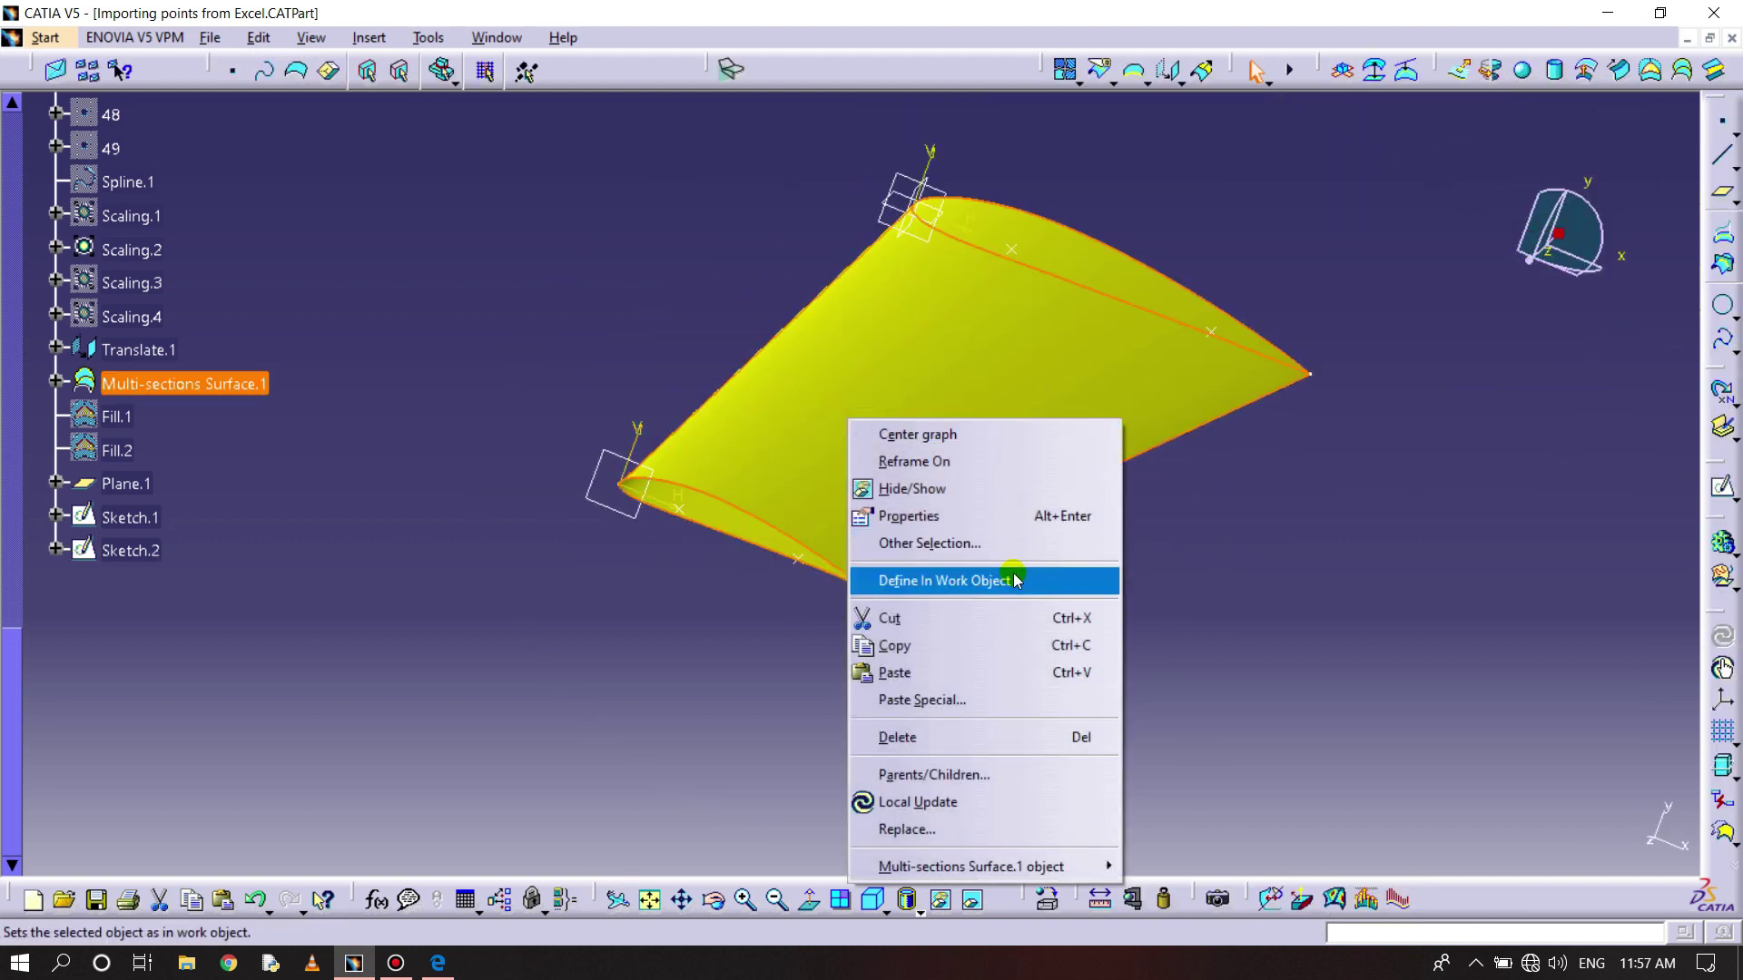
pyautogui.click(996, 490)
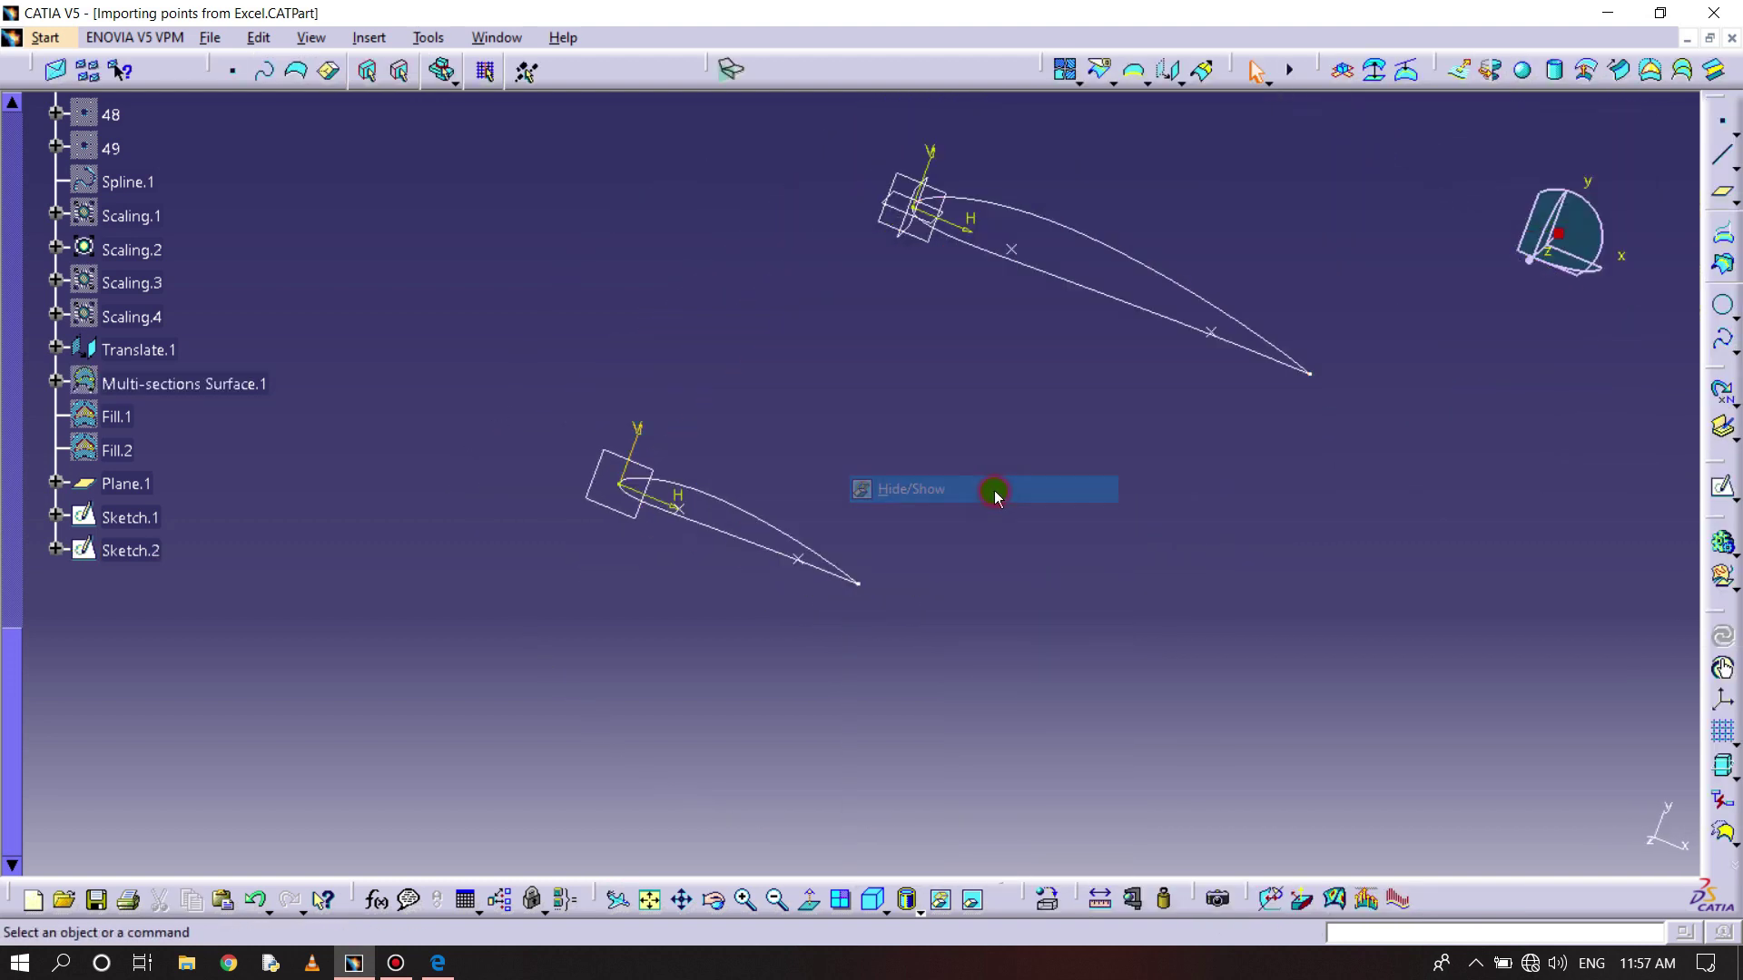
# - Create a point-to-point line joining the front spar points of the root and tip sketches
pyautogui.click(1733, 145)
pyautogui.click(1011, 249)
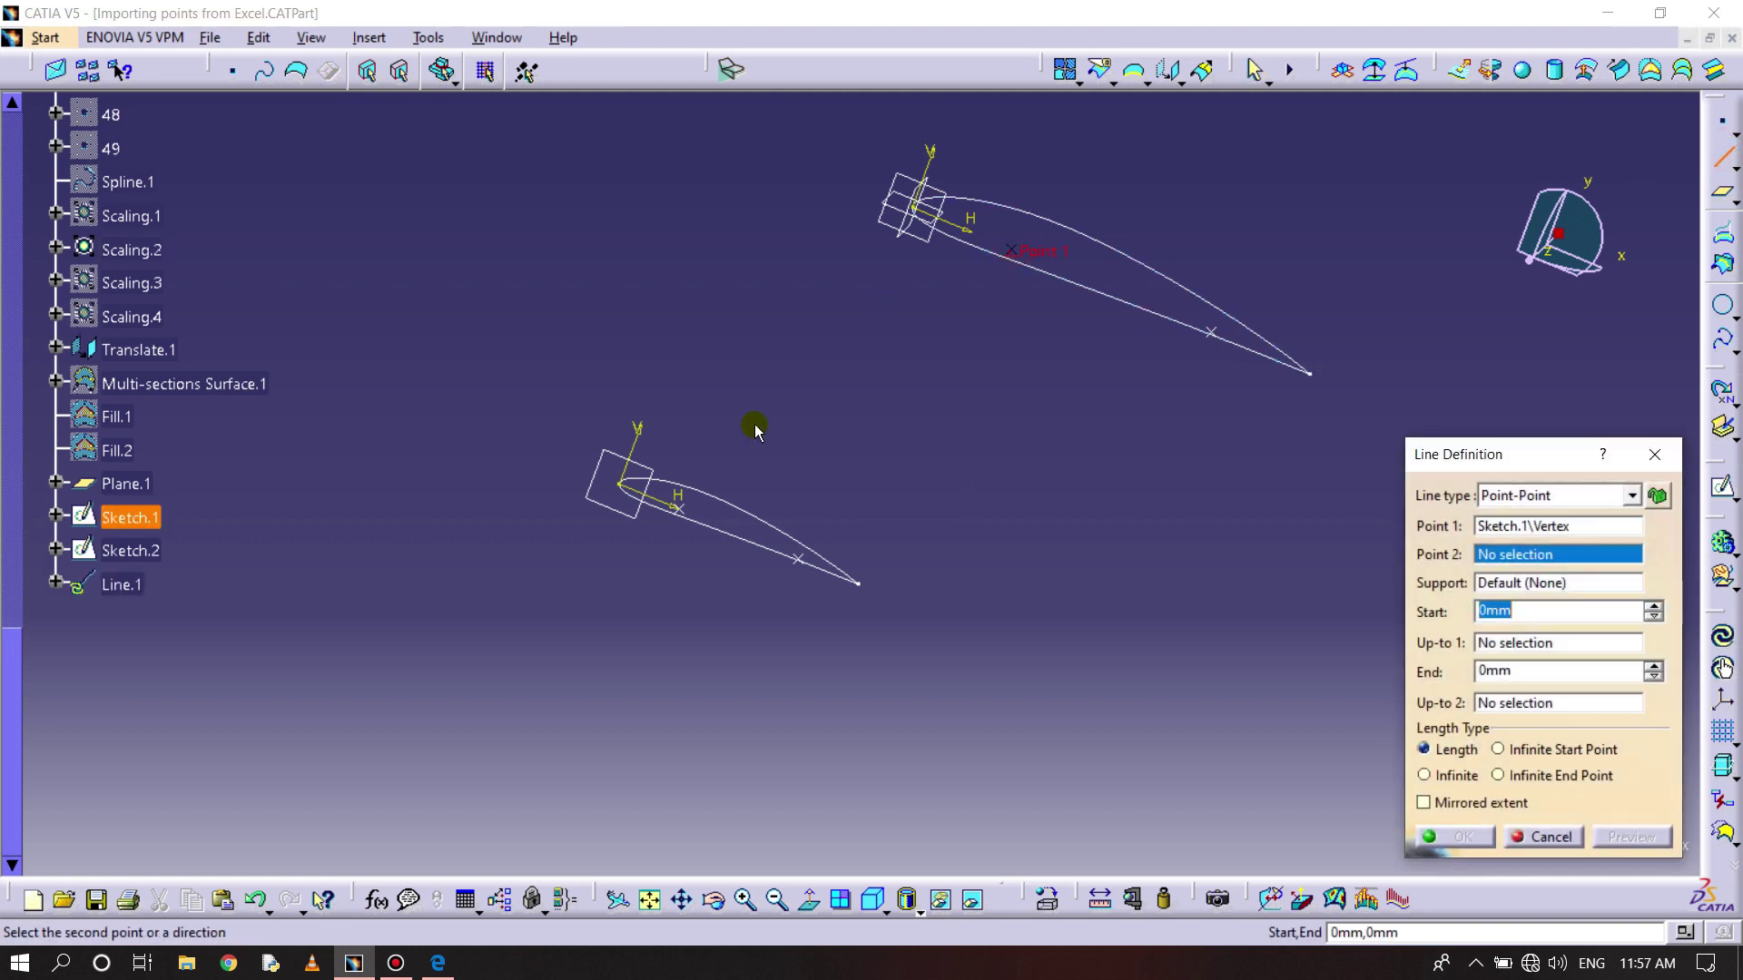
pyautogui.click(680, 510)
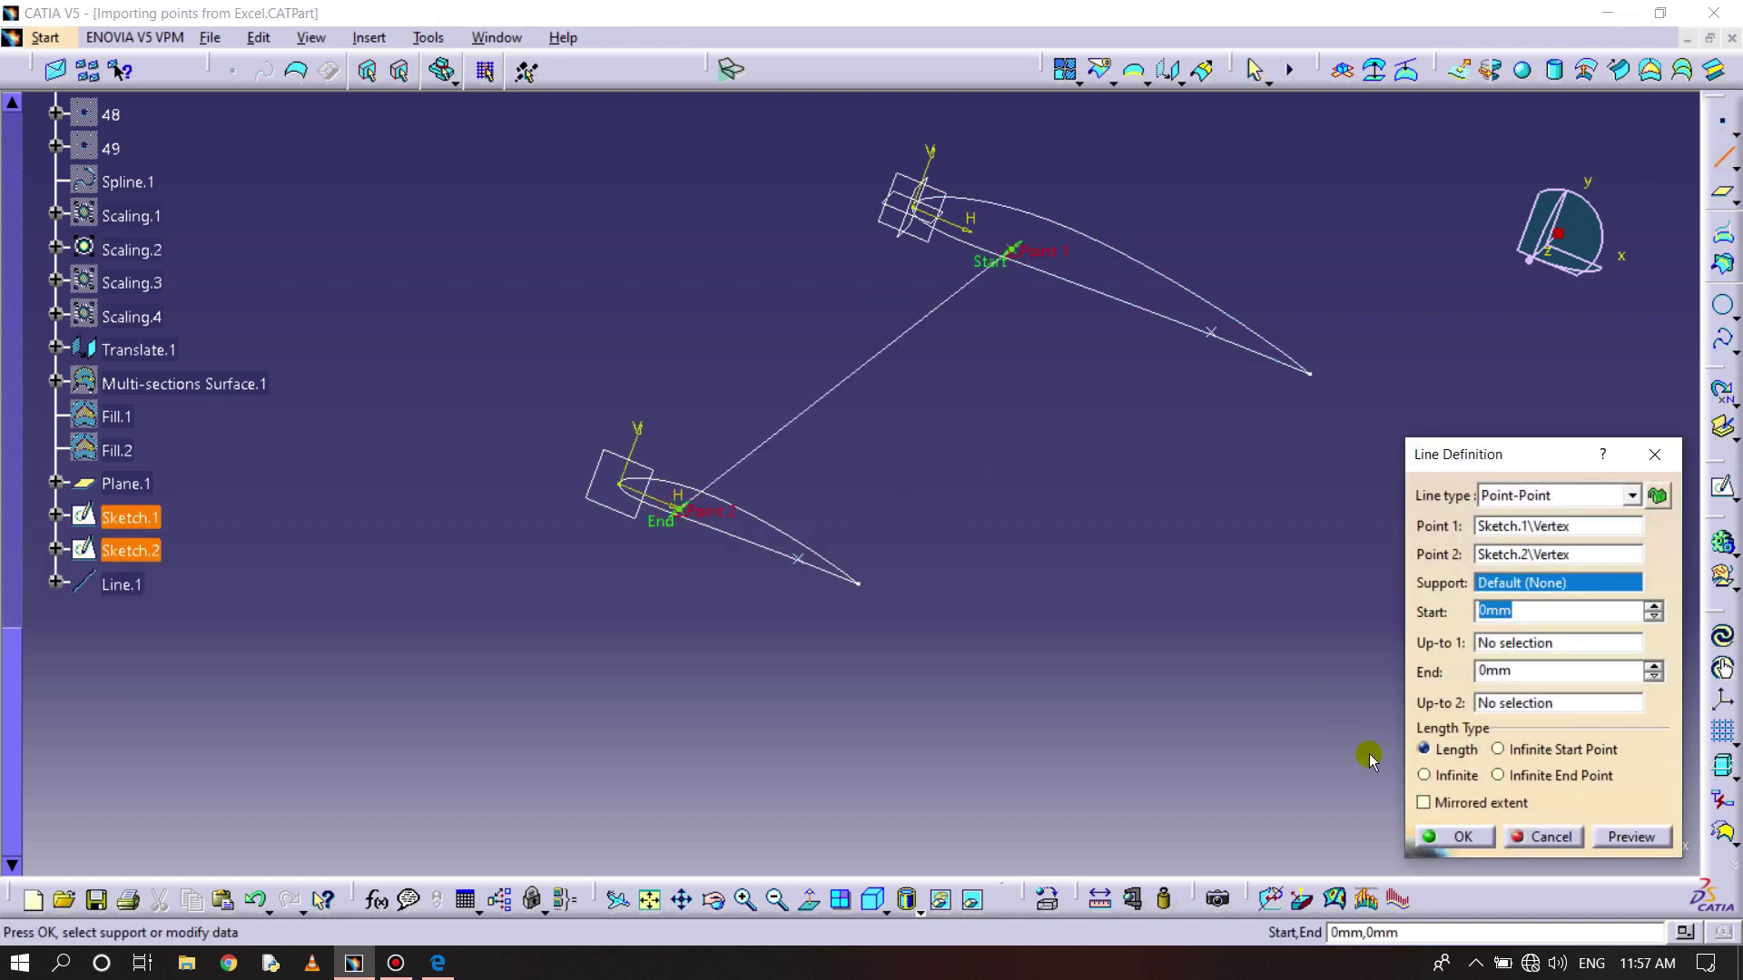
pyautogui.click(1455, 837)
# - Create a point-to-point line joining the rear spar points of the root and tip sketches
pyautogui.click(1723, 156)
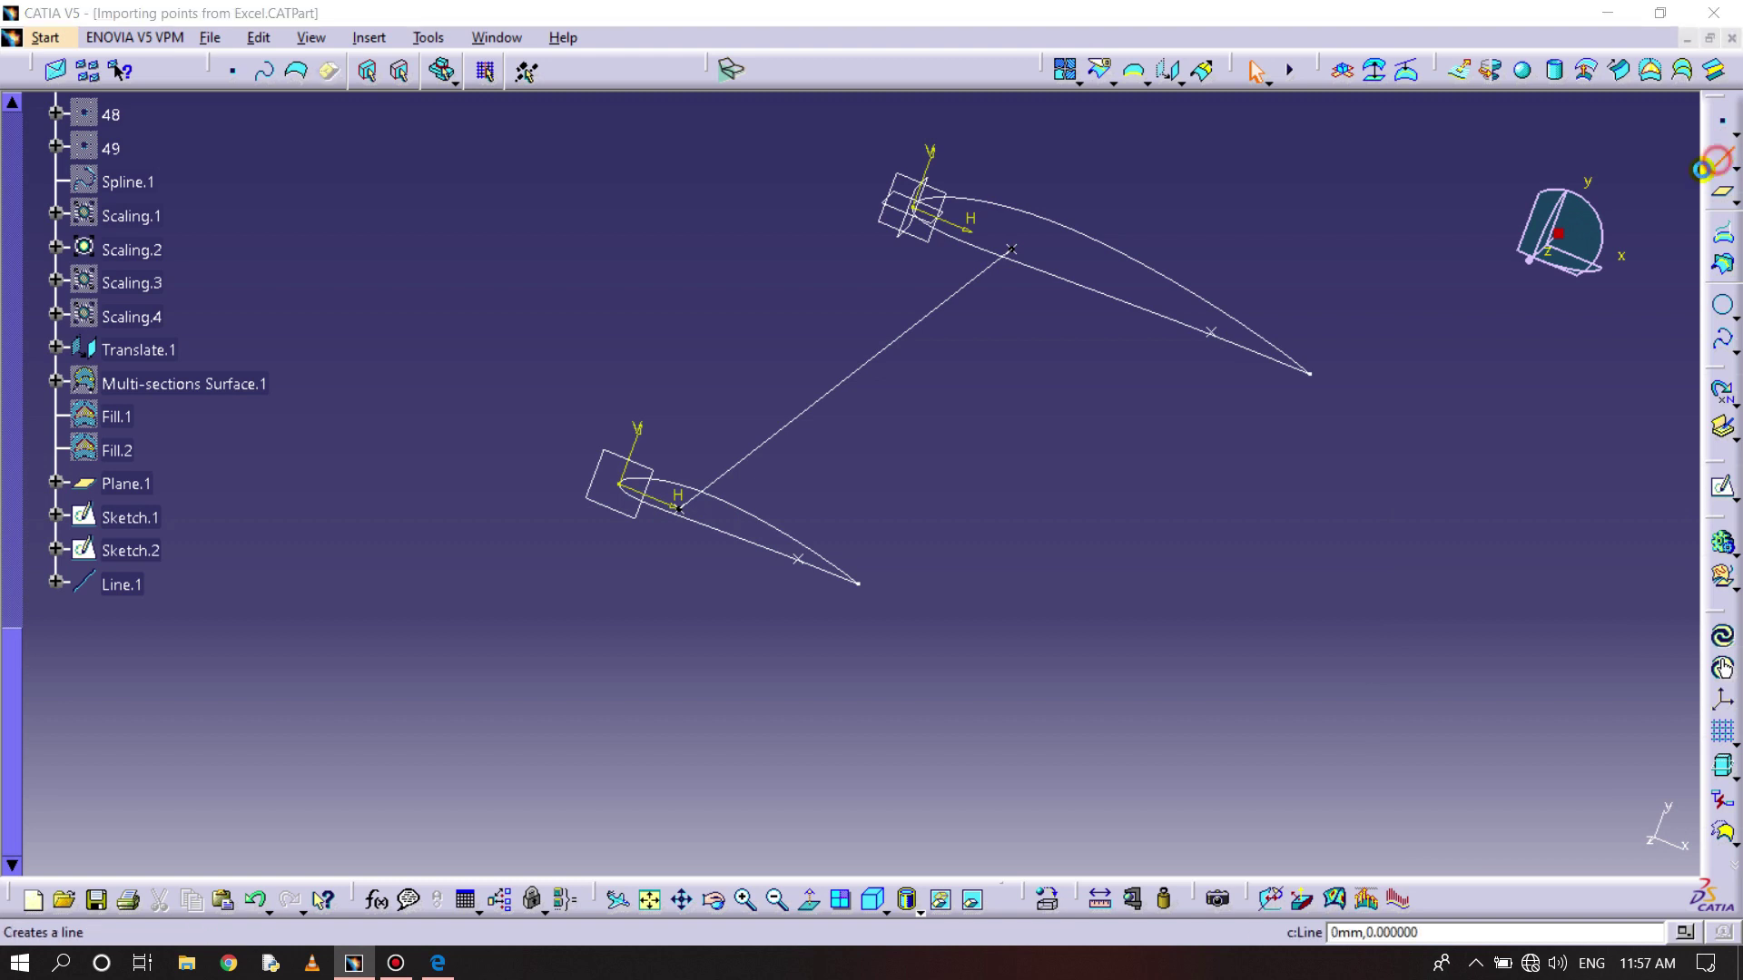
pyautogui.click(1215, 334)
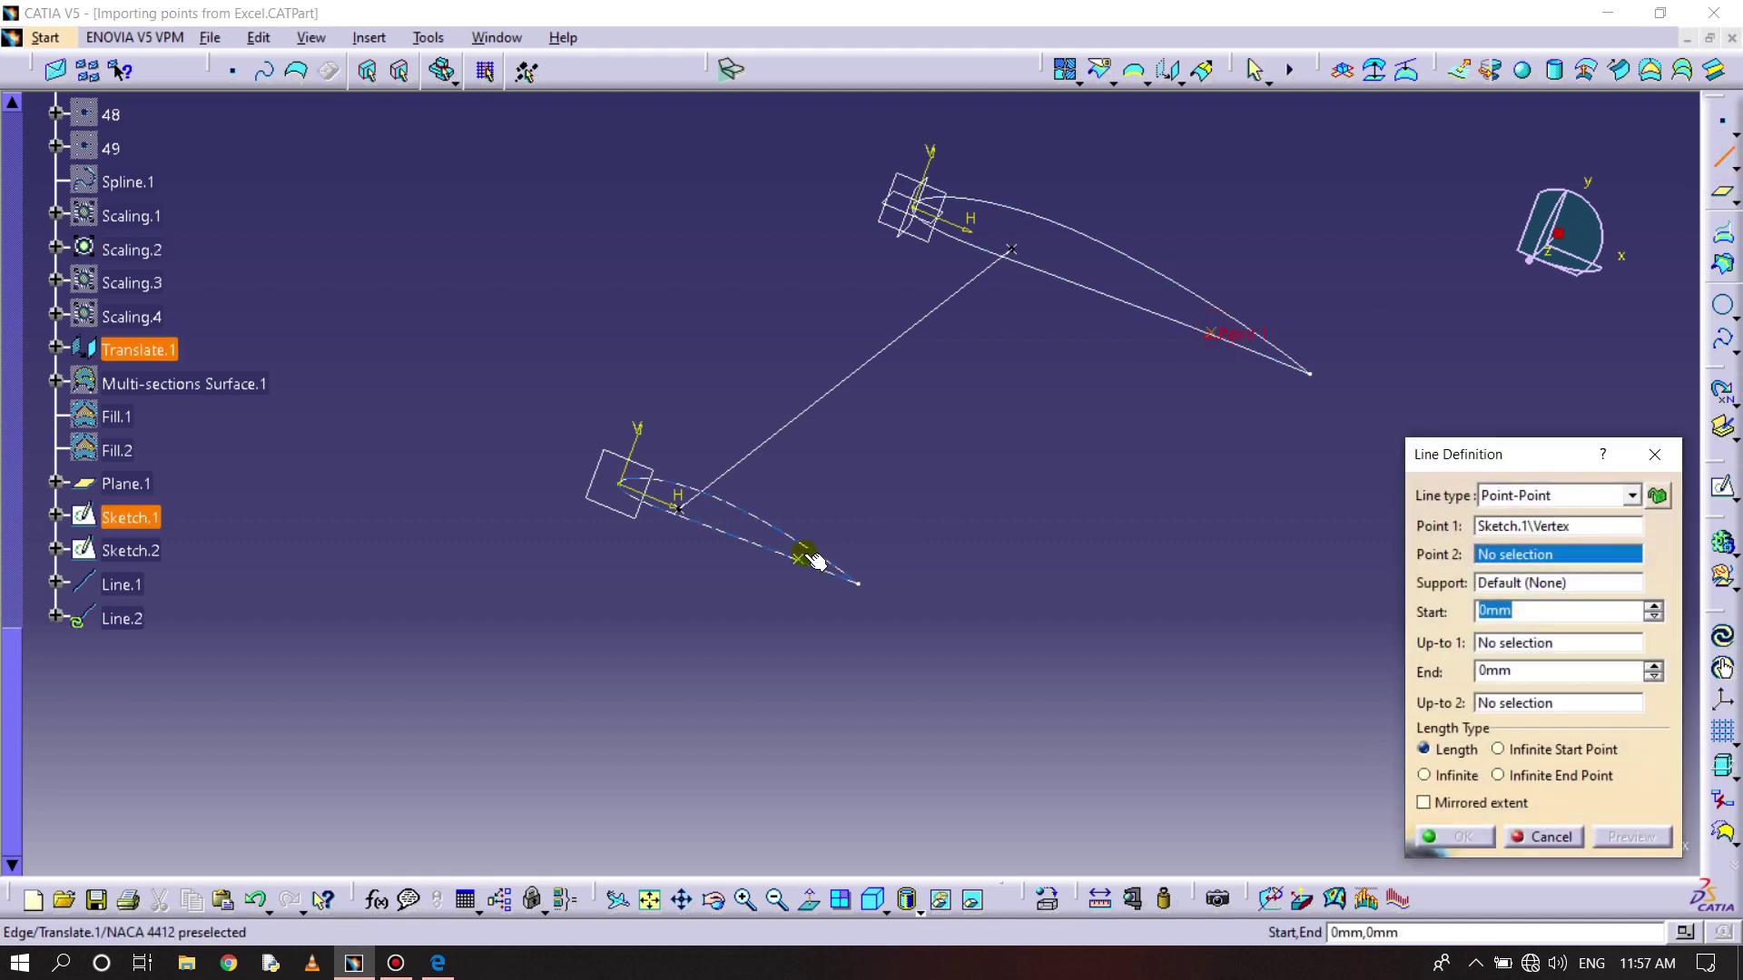
pyautogui.click(840, 576)
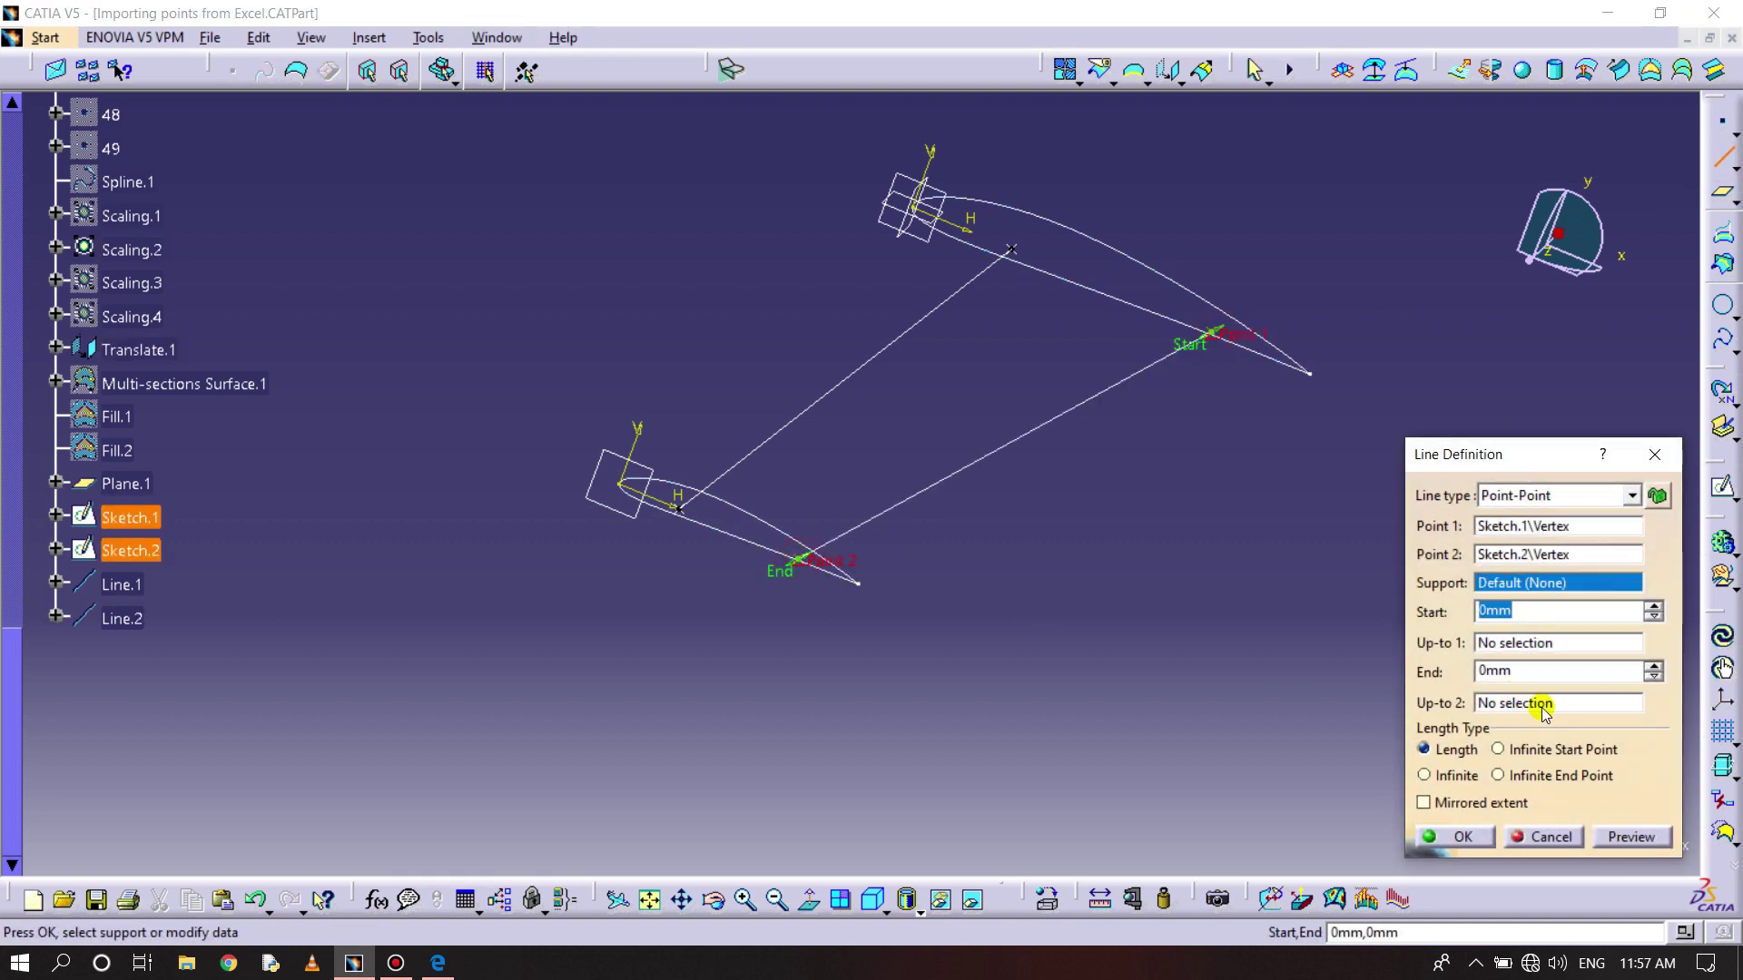
pyautogui.click(1487, 837)
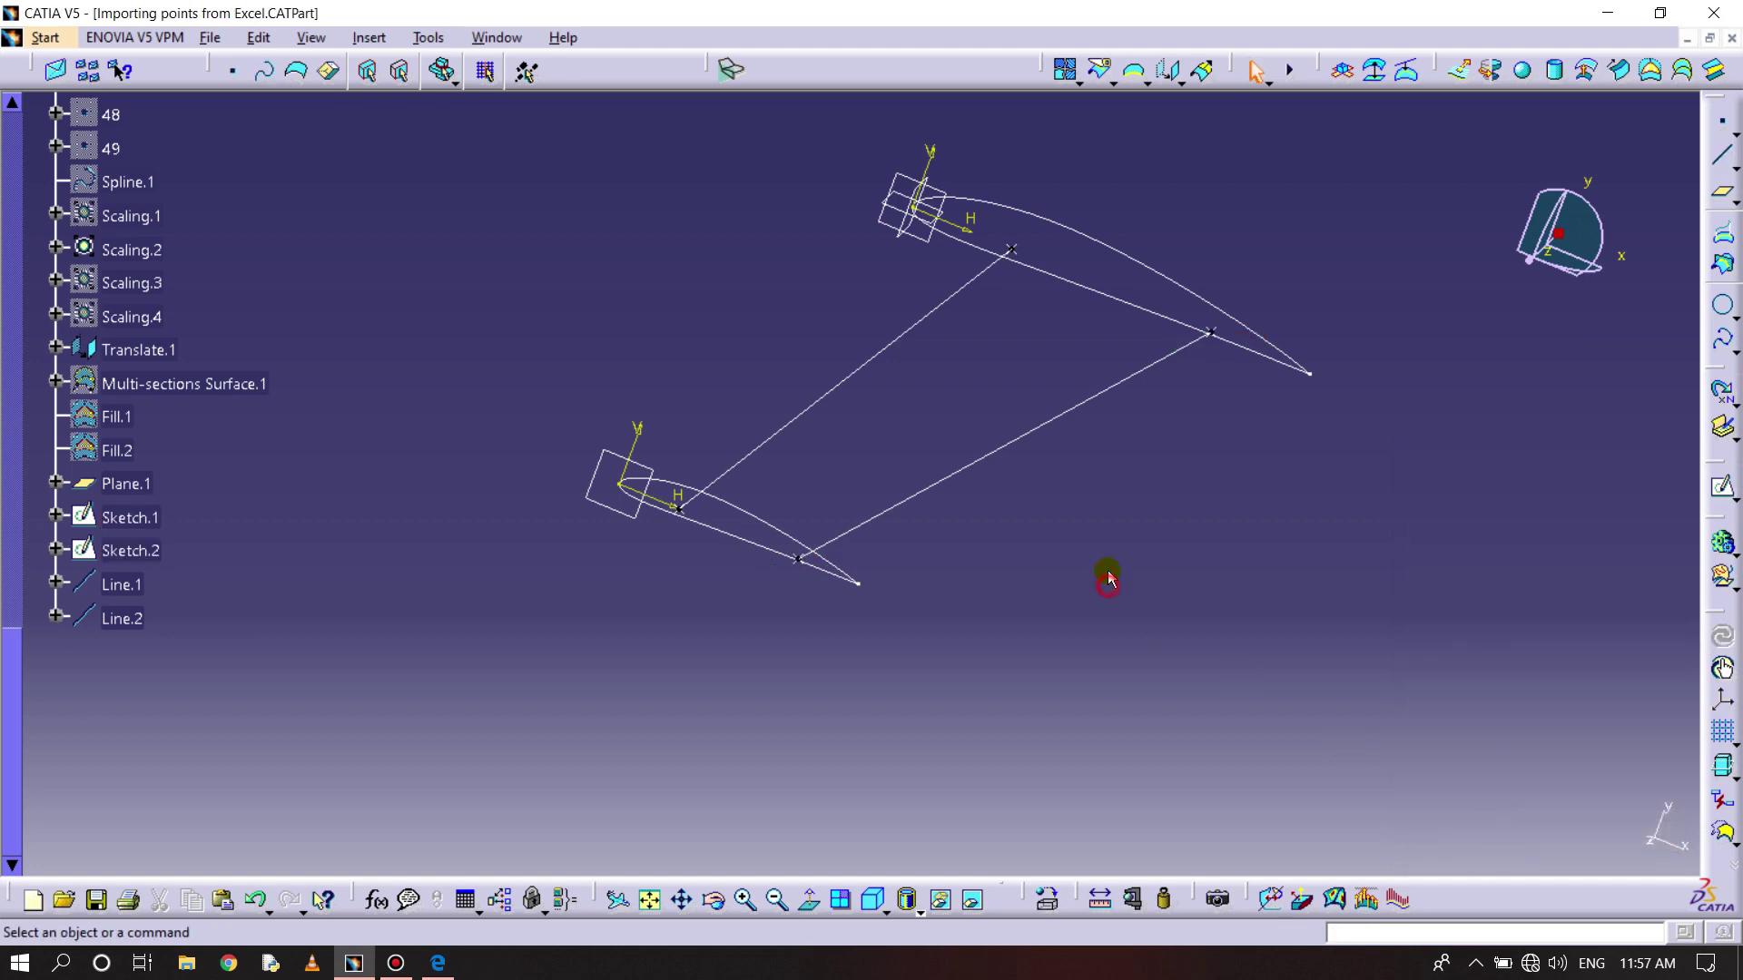
# - Set the line color of both spar lines to cyan in their graphic properties
pyautogui.click(1030, 430)
pyautogui.keyDown('ctrl'); pyautogui.click(875, 360); pyautogui.keyUp('ctrl')
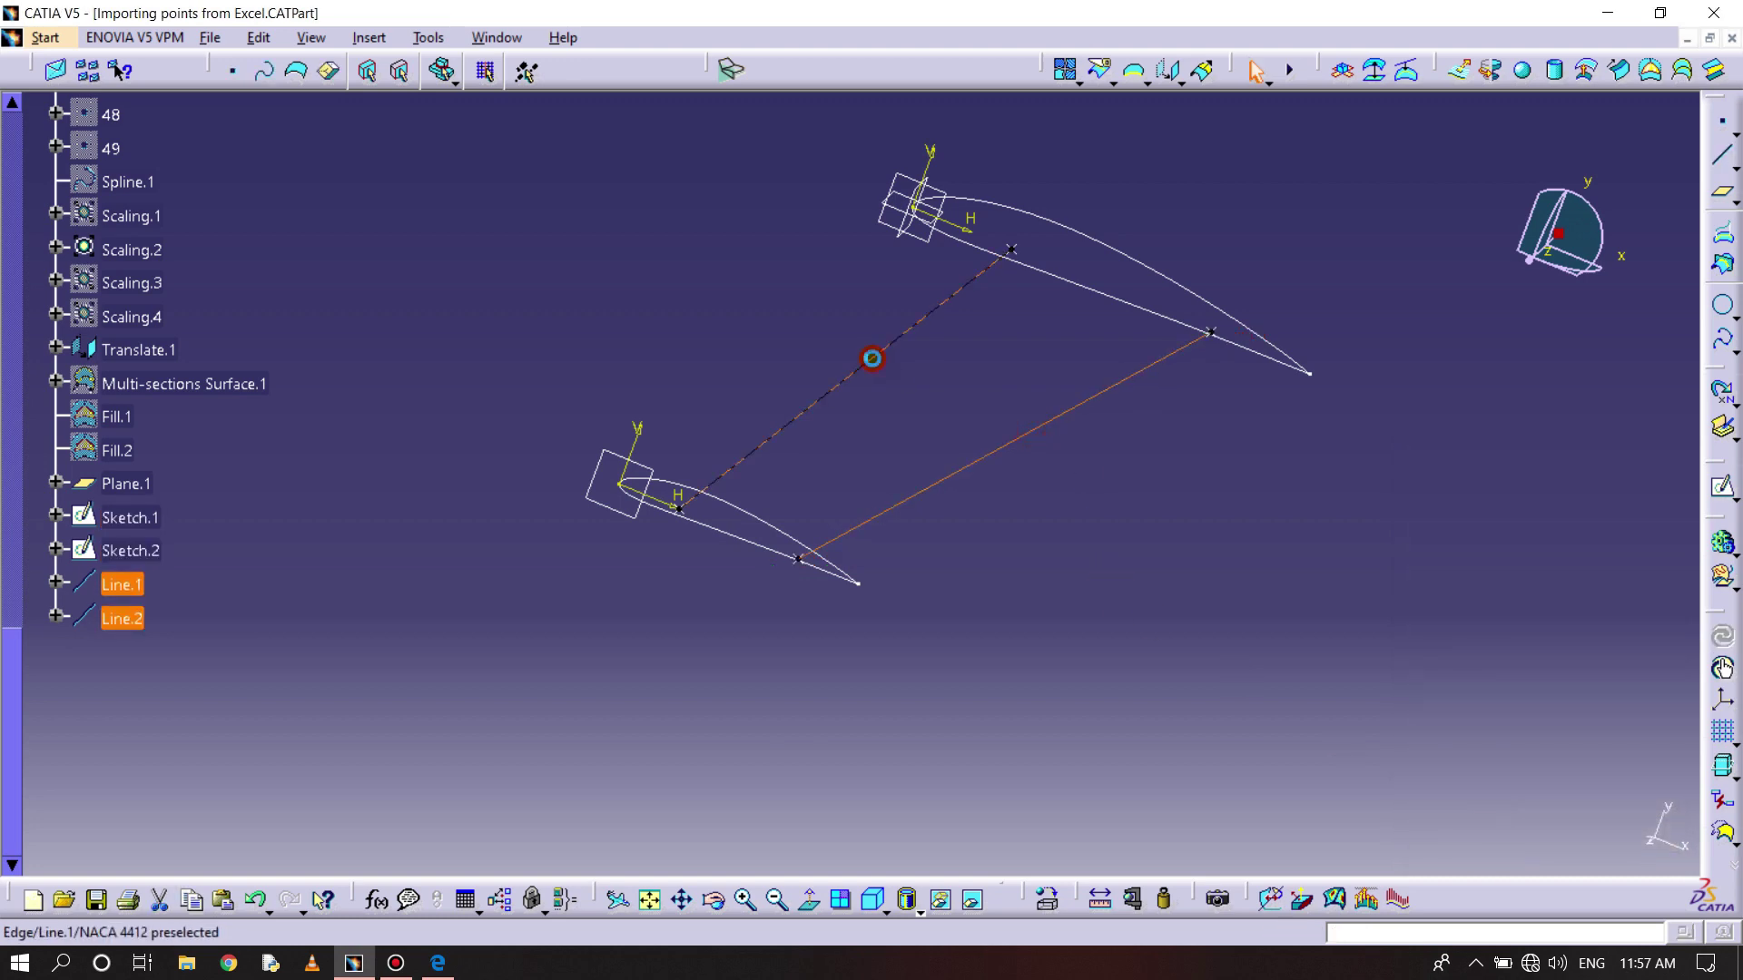
pyautogui.rightClick(872, 359)
pyautogui.click(964, 456)
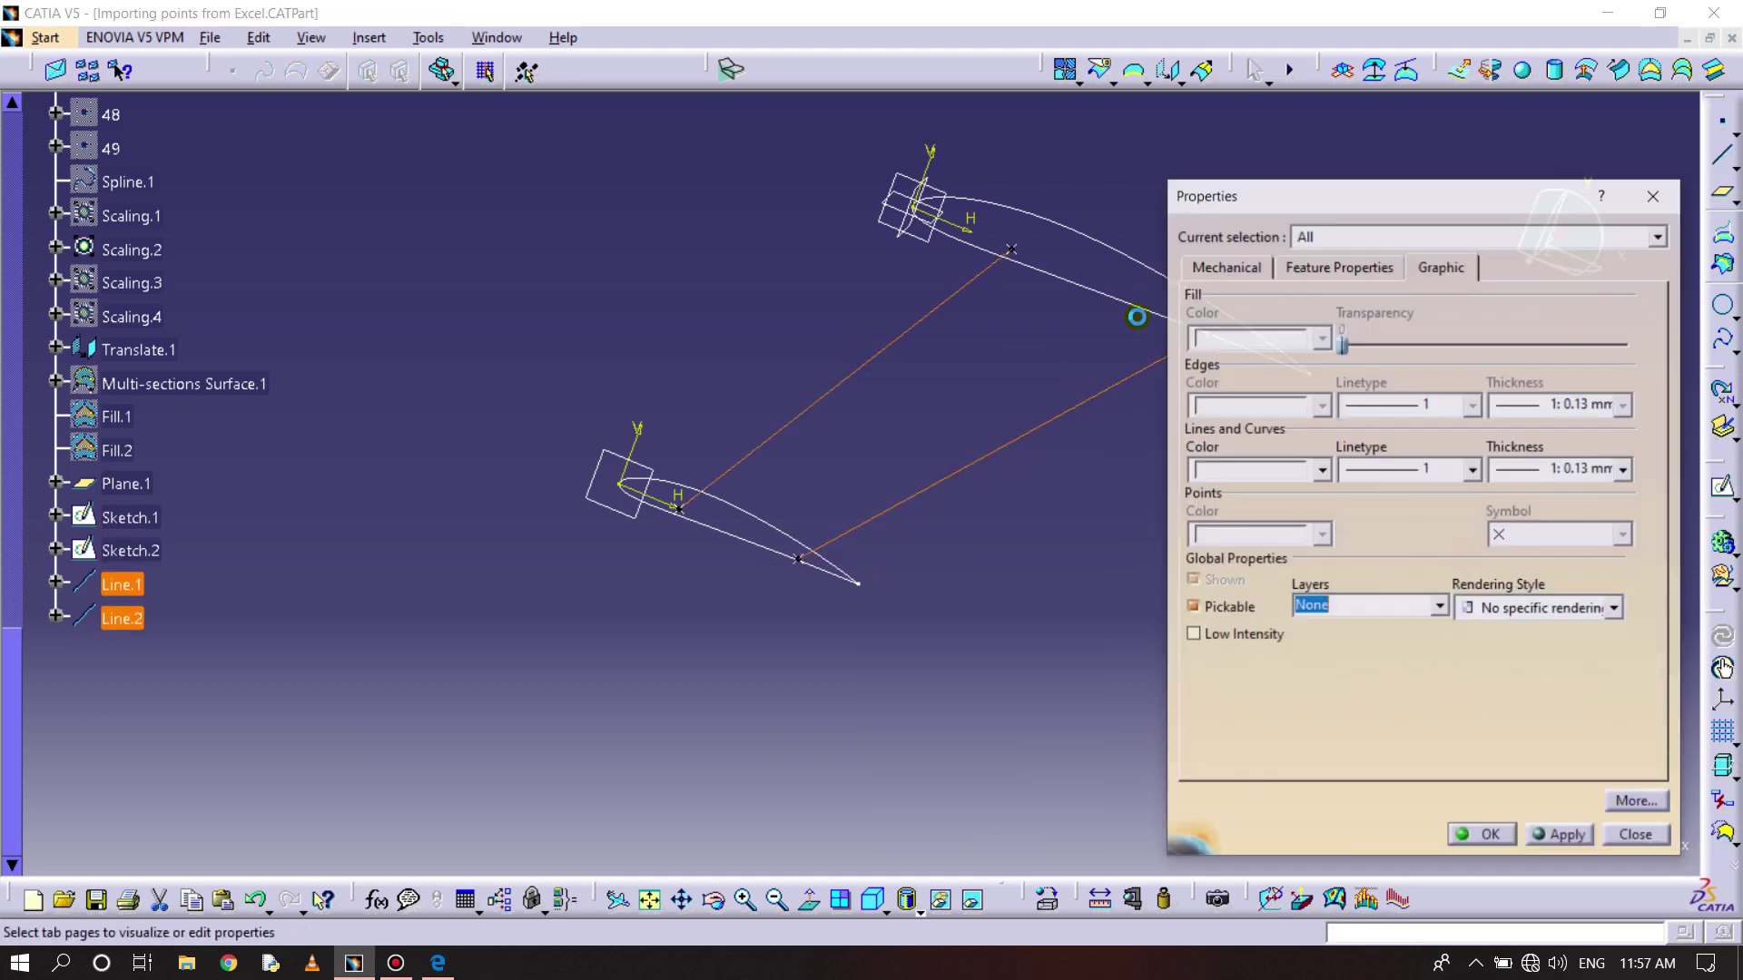
pyautogui.click(1264, 476)
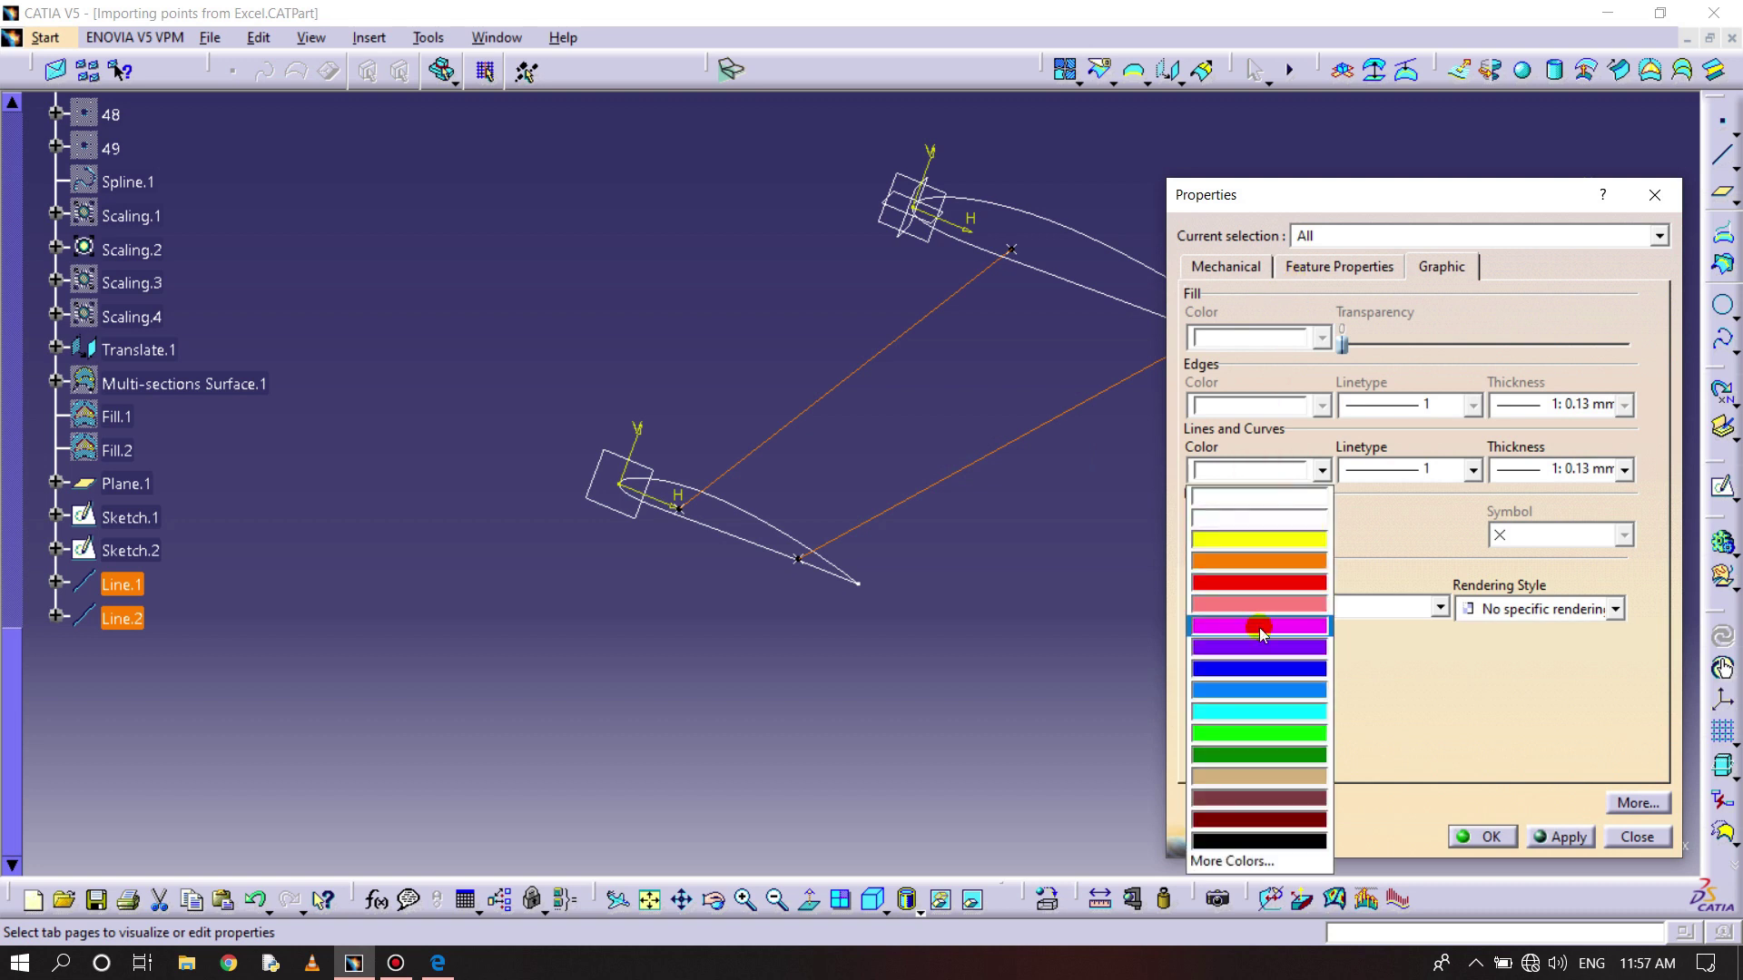
pyautogui.click(1285, 717)
pyautogui.click(1558, 837)
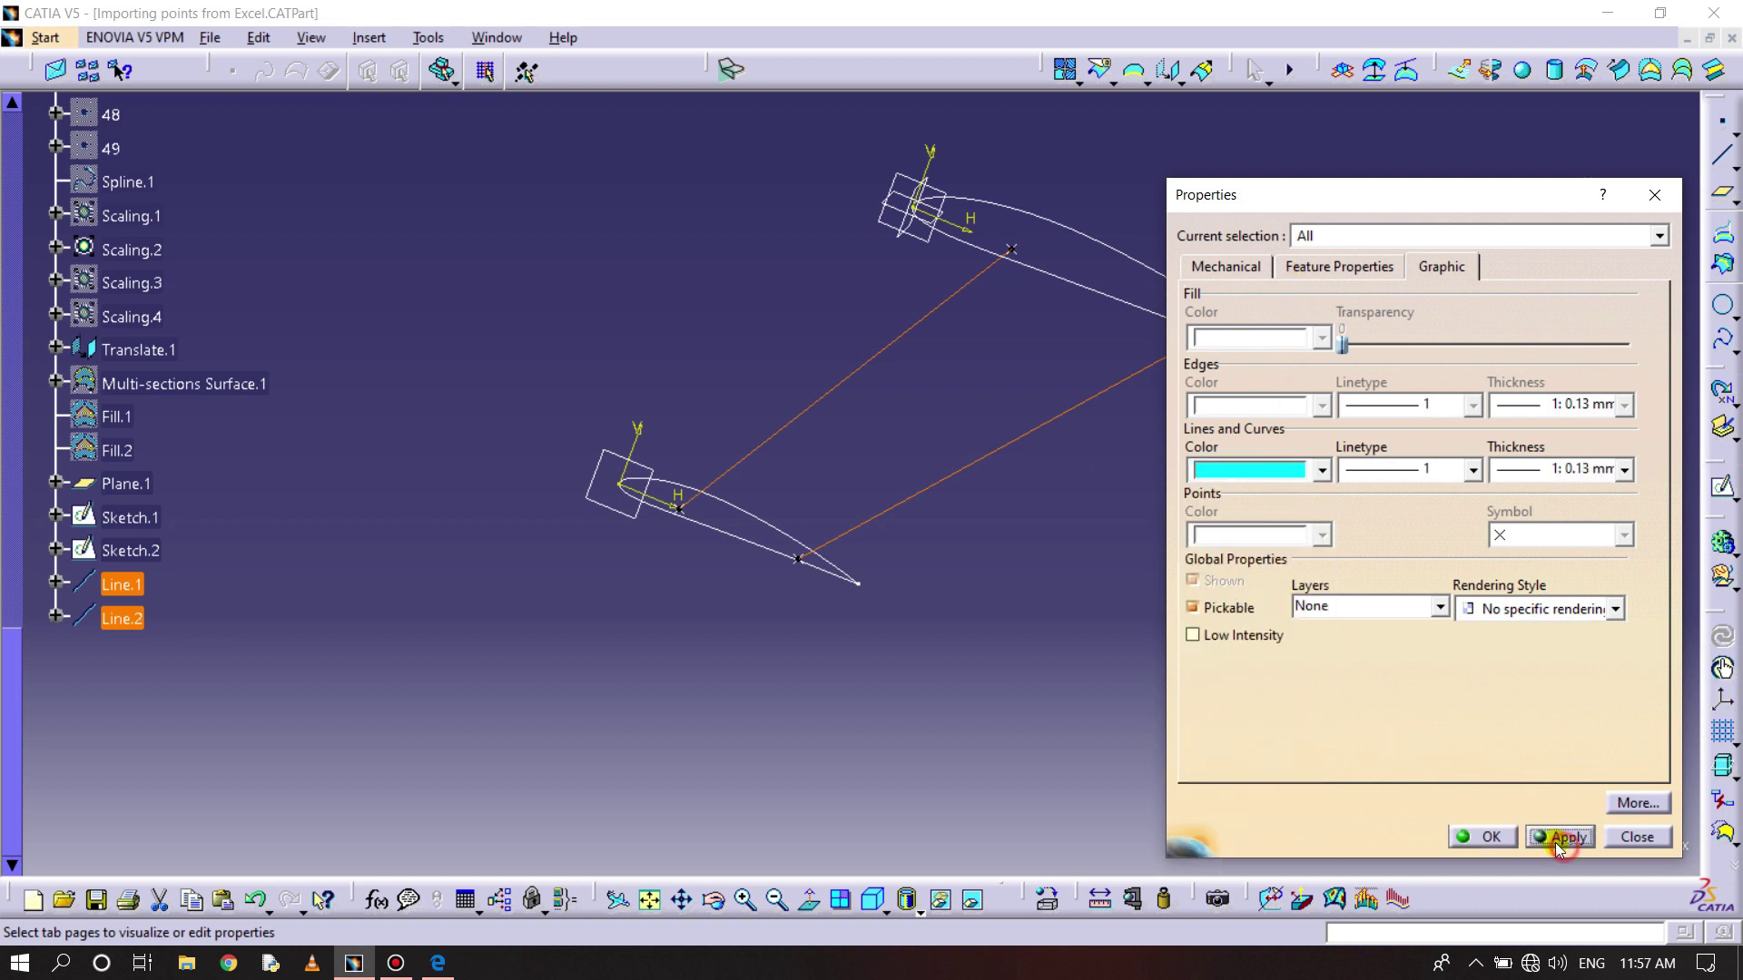
pyautogui.click(1506, 835)
# - Create 10 evenly repeated points along the root airfoil curve, grouped in a new body
pyautogui.moveTo(1128, 557)
pyautogui.mouseDown(button='middle')
pyautogui.moveTo(1129, 525)
pyautogui.moveTo(1128, 611)
pyautogui.moveTo(939, 455)
pyautogui.moveTo(981, 576)
pyautogui.moveTo(965, 471)
pyautogui.moveTo(986, 742)
pyautogui.mouseUp(button='middle')
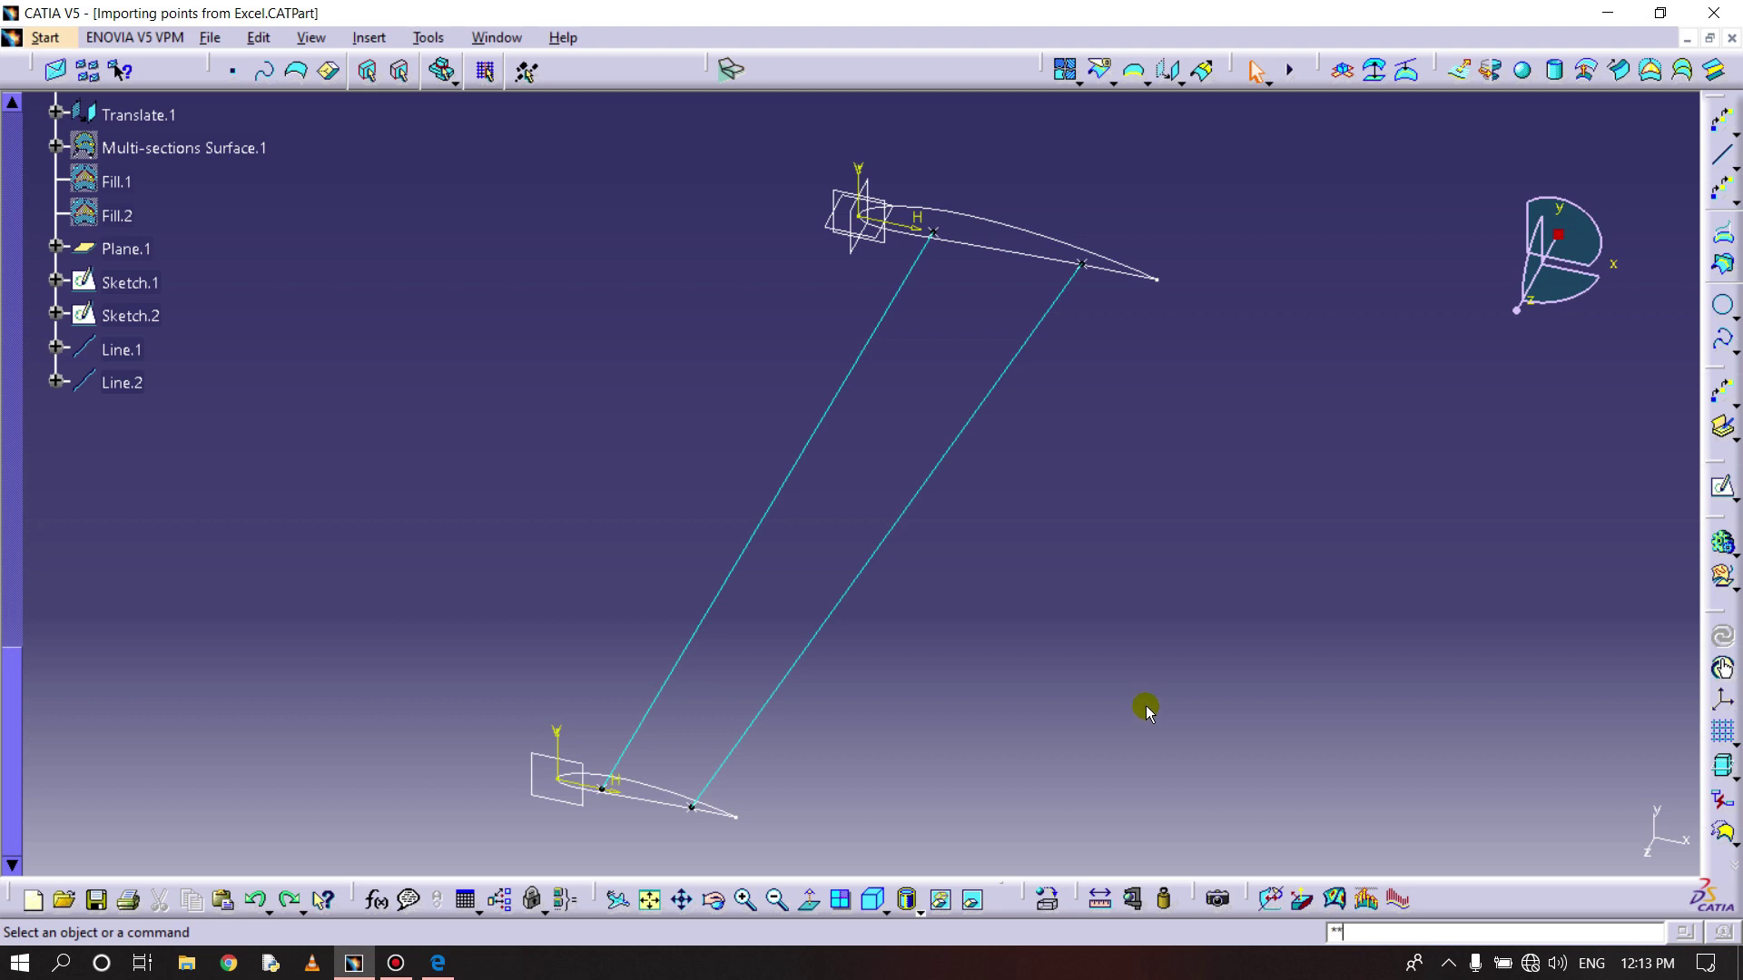
pyautogui.moveTo(1112, 406)
pyautogui.mouseDown(button='middle')
pyautogui.moveTo(1117, 373)
pyautogui.moveTo(1140, 447)
pyautogui.moveTo(1108, 440)
pyautogui.mouseUp(button='middle')
pyautogui.click(1720, 191)
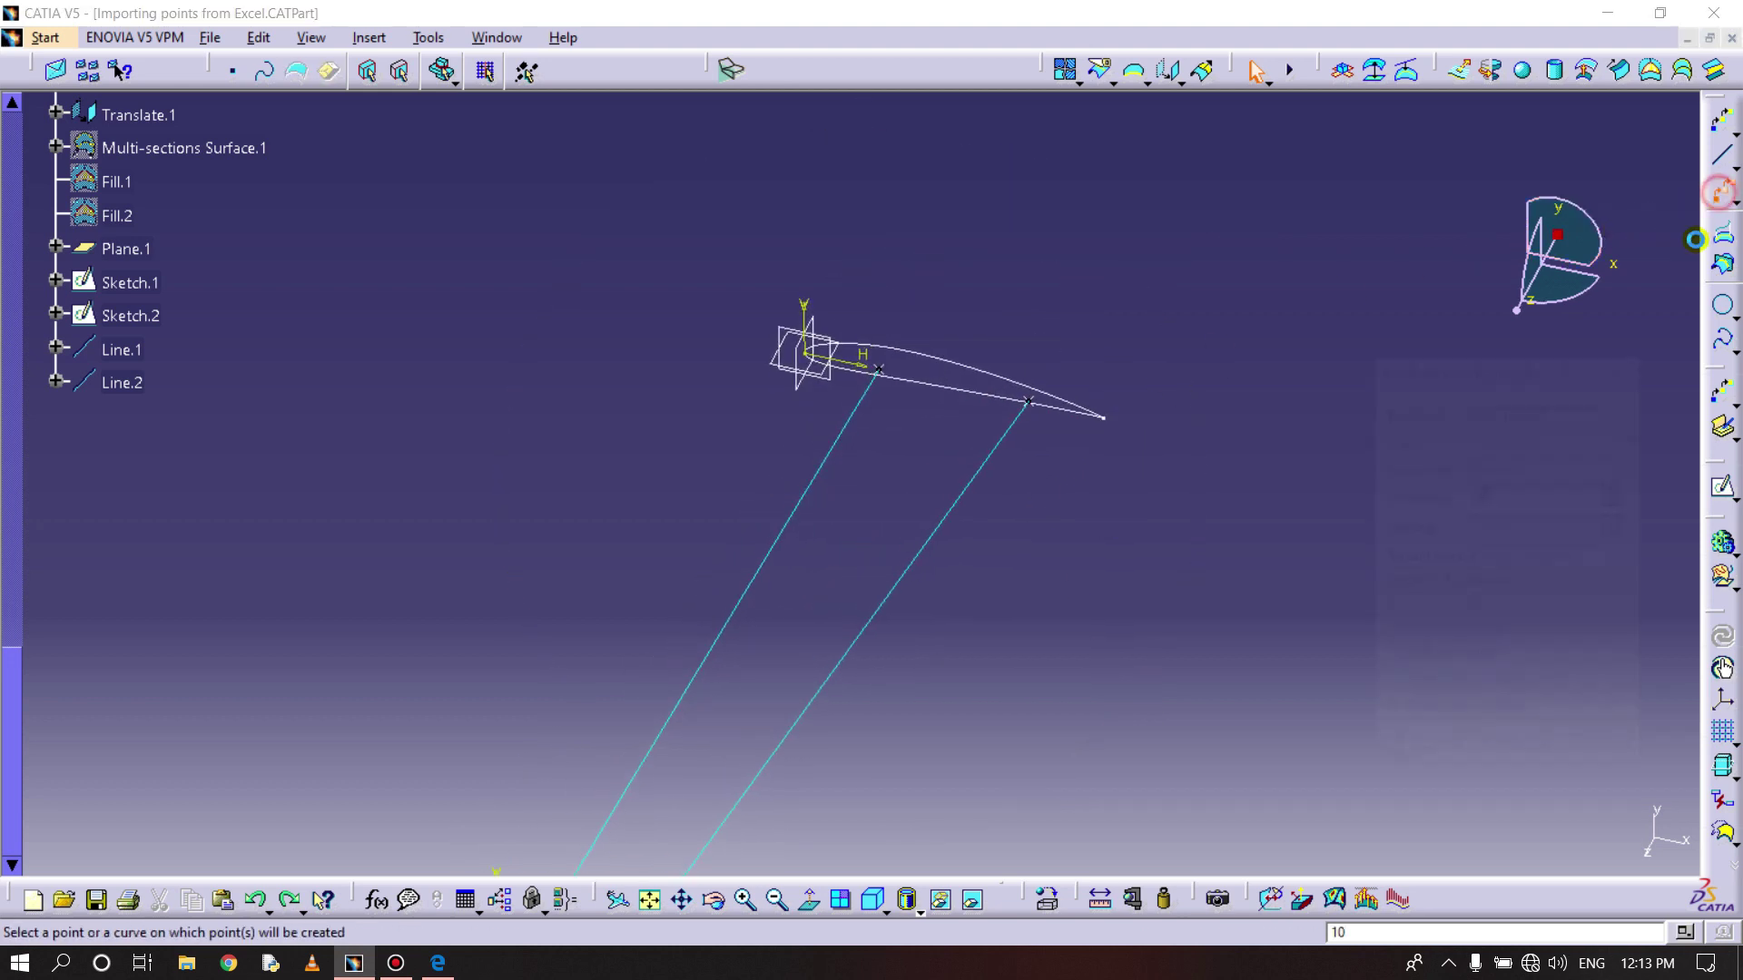
pyautogui.click(949, 363)
pyautogui.moveTo(1004, 416); pyautogui.dragTo(944, 449, button='middle')
pyautogui.click(1504, 490)
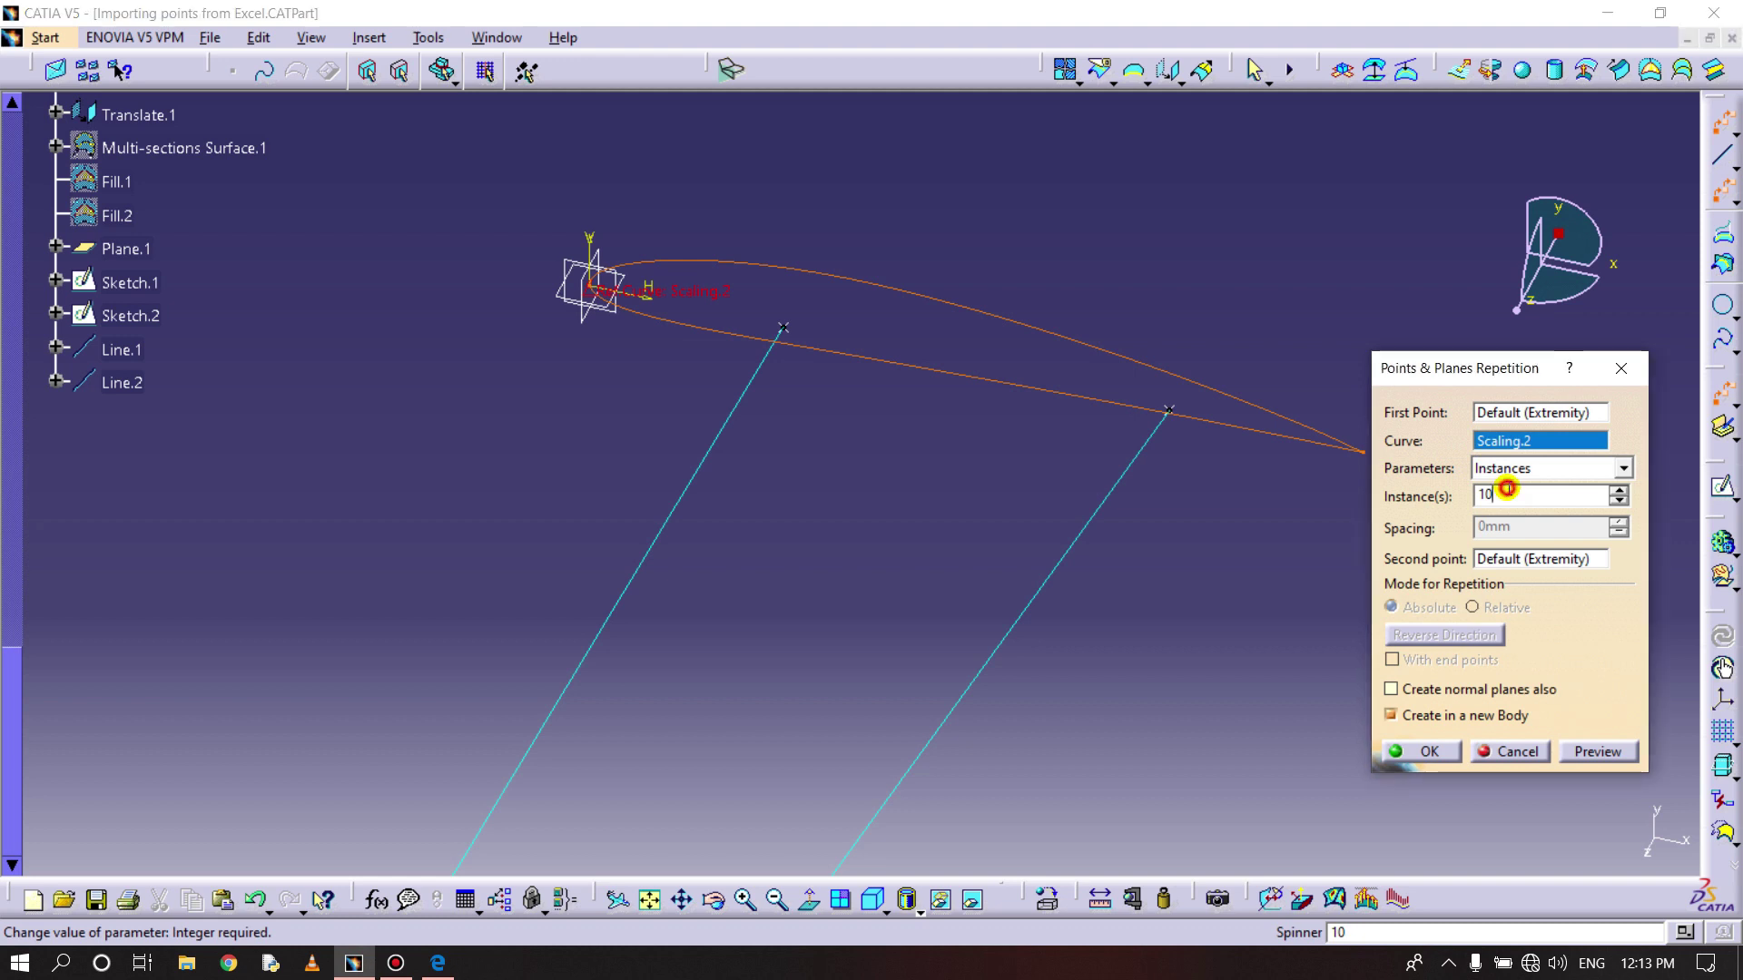
pyautogui.click(1596, 746)
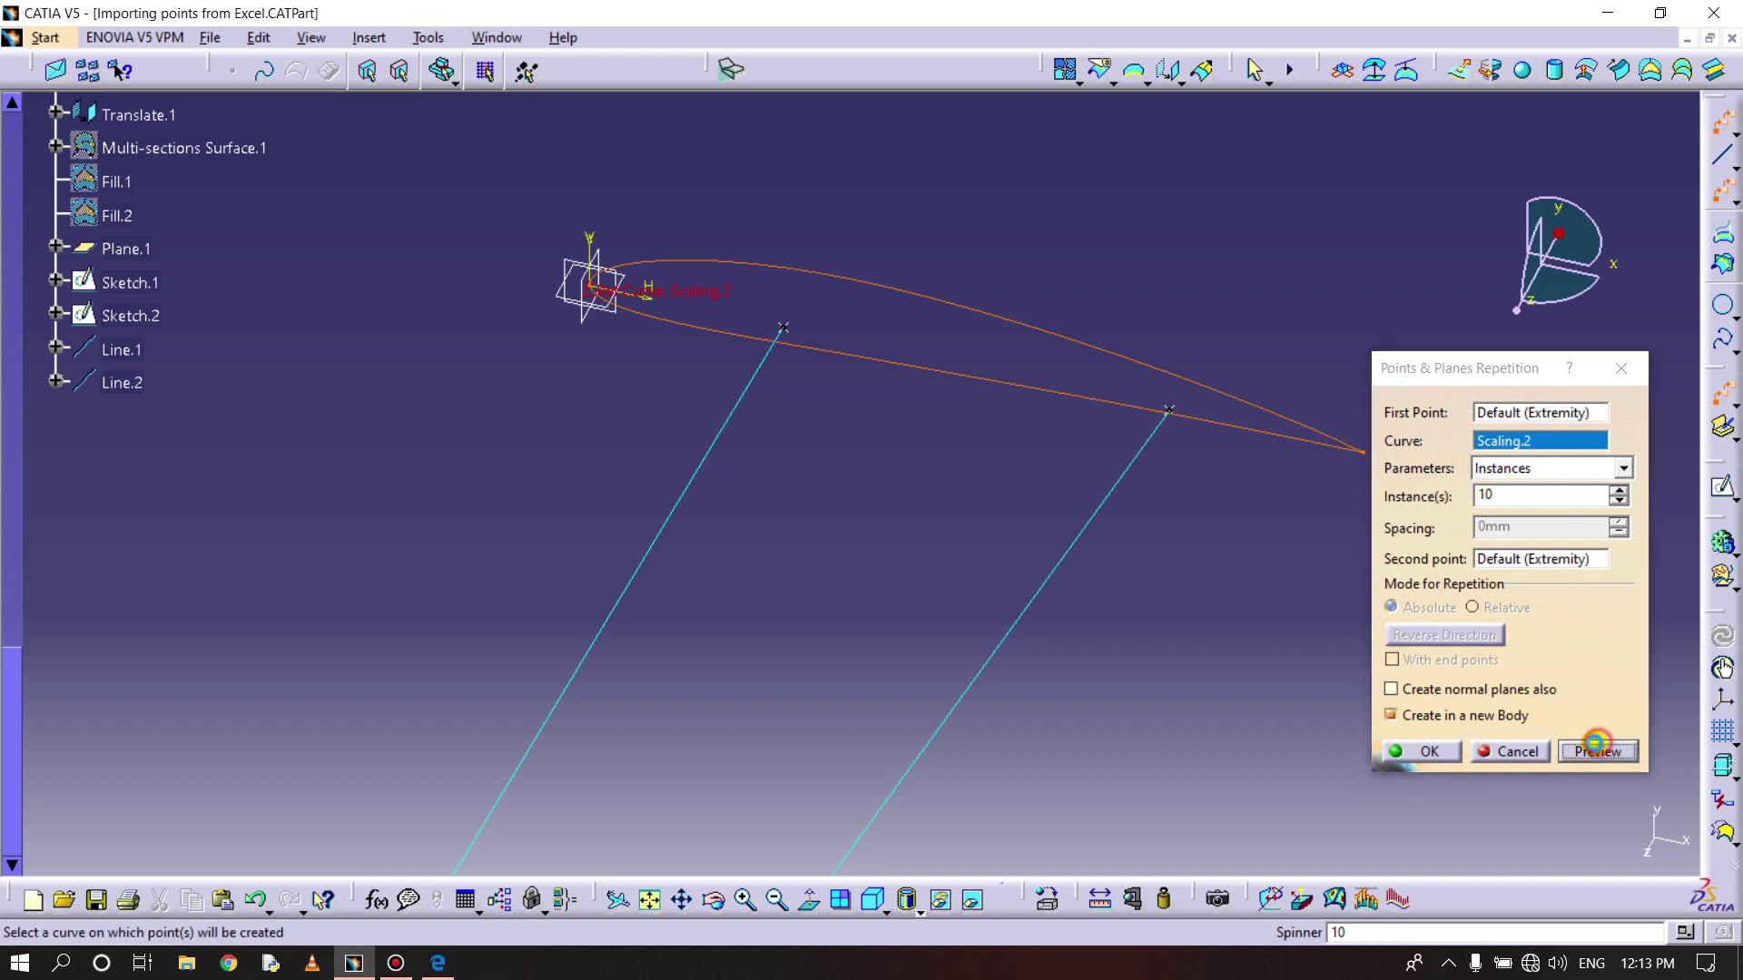
pyautogui.click(1413, 750)
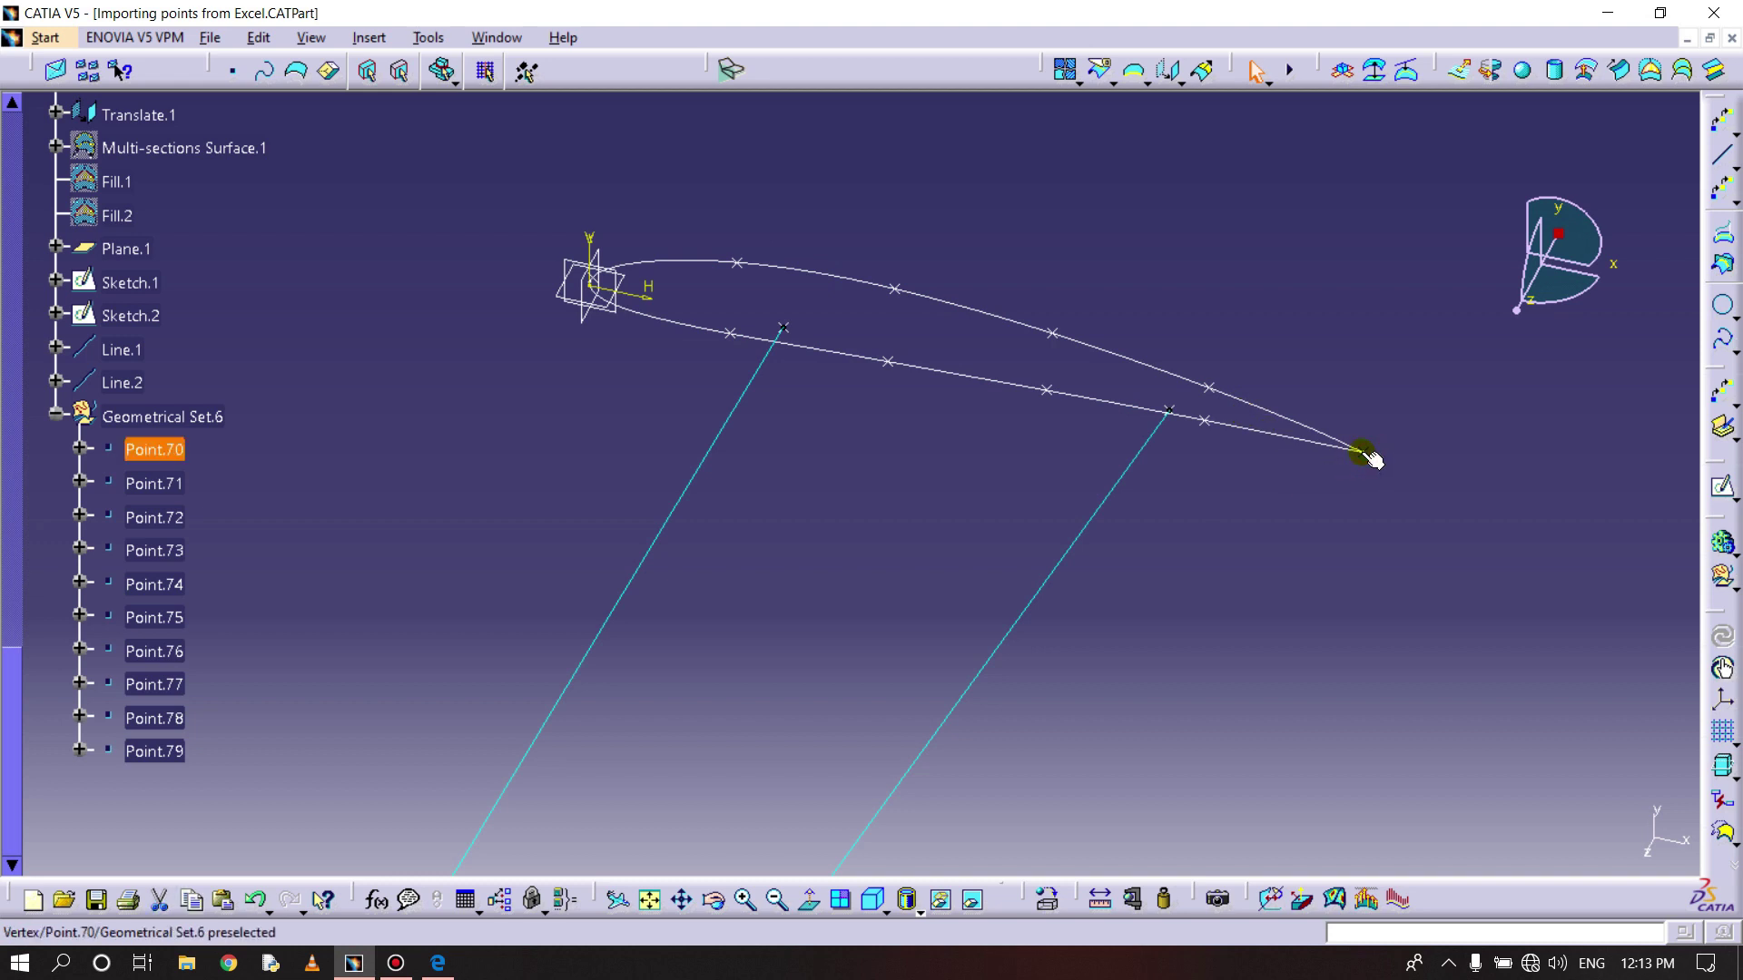
# - Delete the repeated points at the trailing edge and leading edge of the root airfoil
pyautogui.moveTo(627, 345); pyautogui.dragTo(910, 428, button='middle')
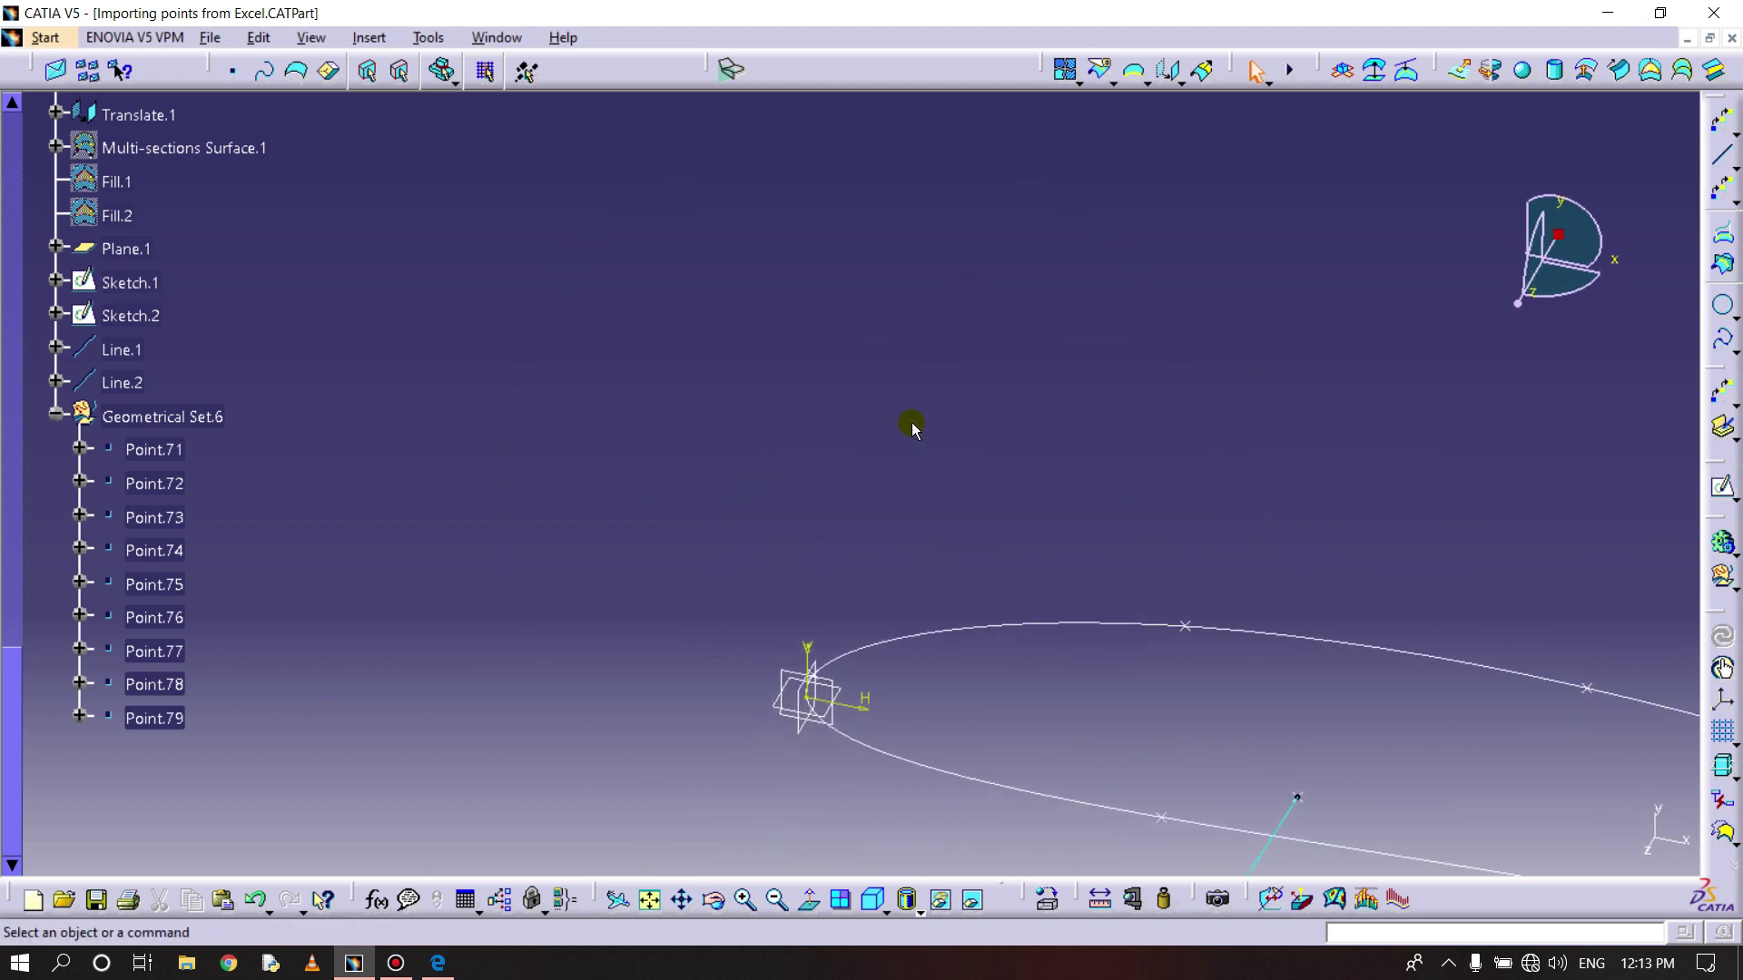
pyautogui.click(824, 679)
pyautogui.press('Delete')
pyautogui.moveTo(890, 540); pyautogui.dragTo(1194, 375, button='middle')
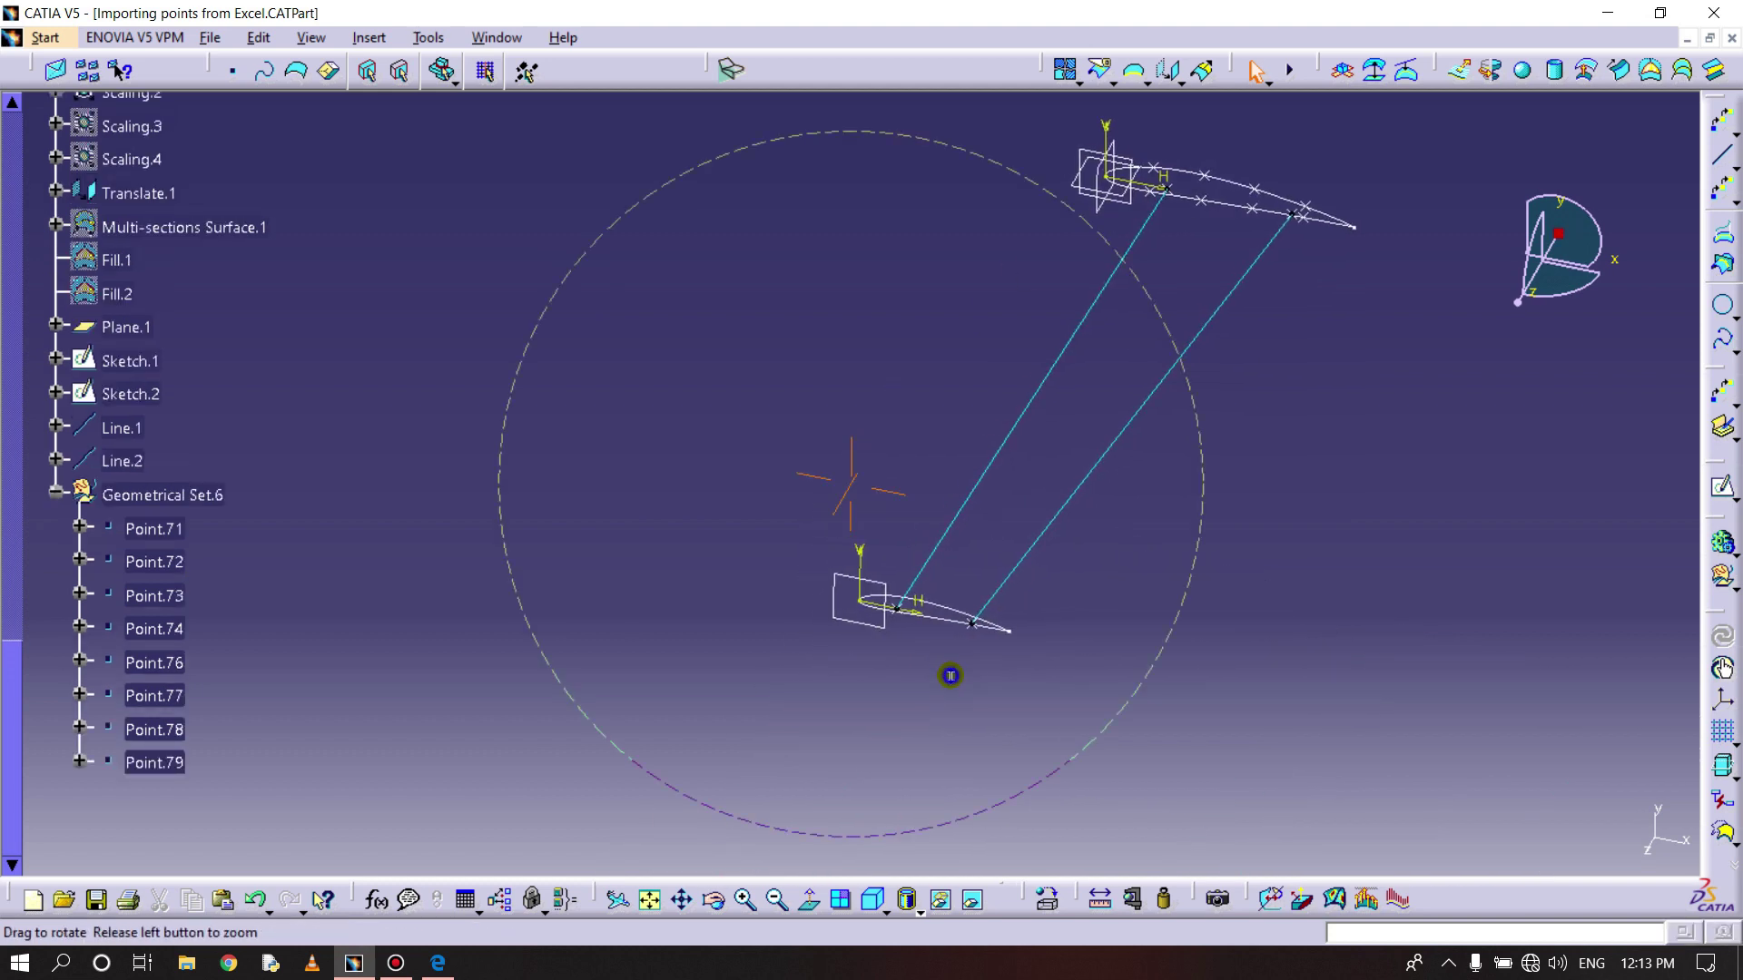
# - Create 10 evenly repeated points along the tip airfoil curve, grouped in a new body
pyautogui.moveTo(950, 675); pyautogui.dragTo(899, 399, button='middle')
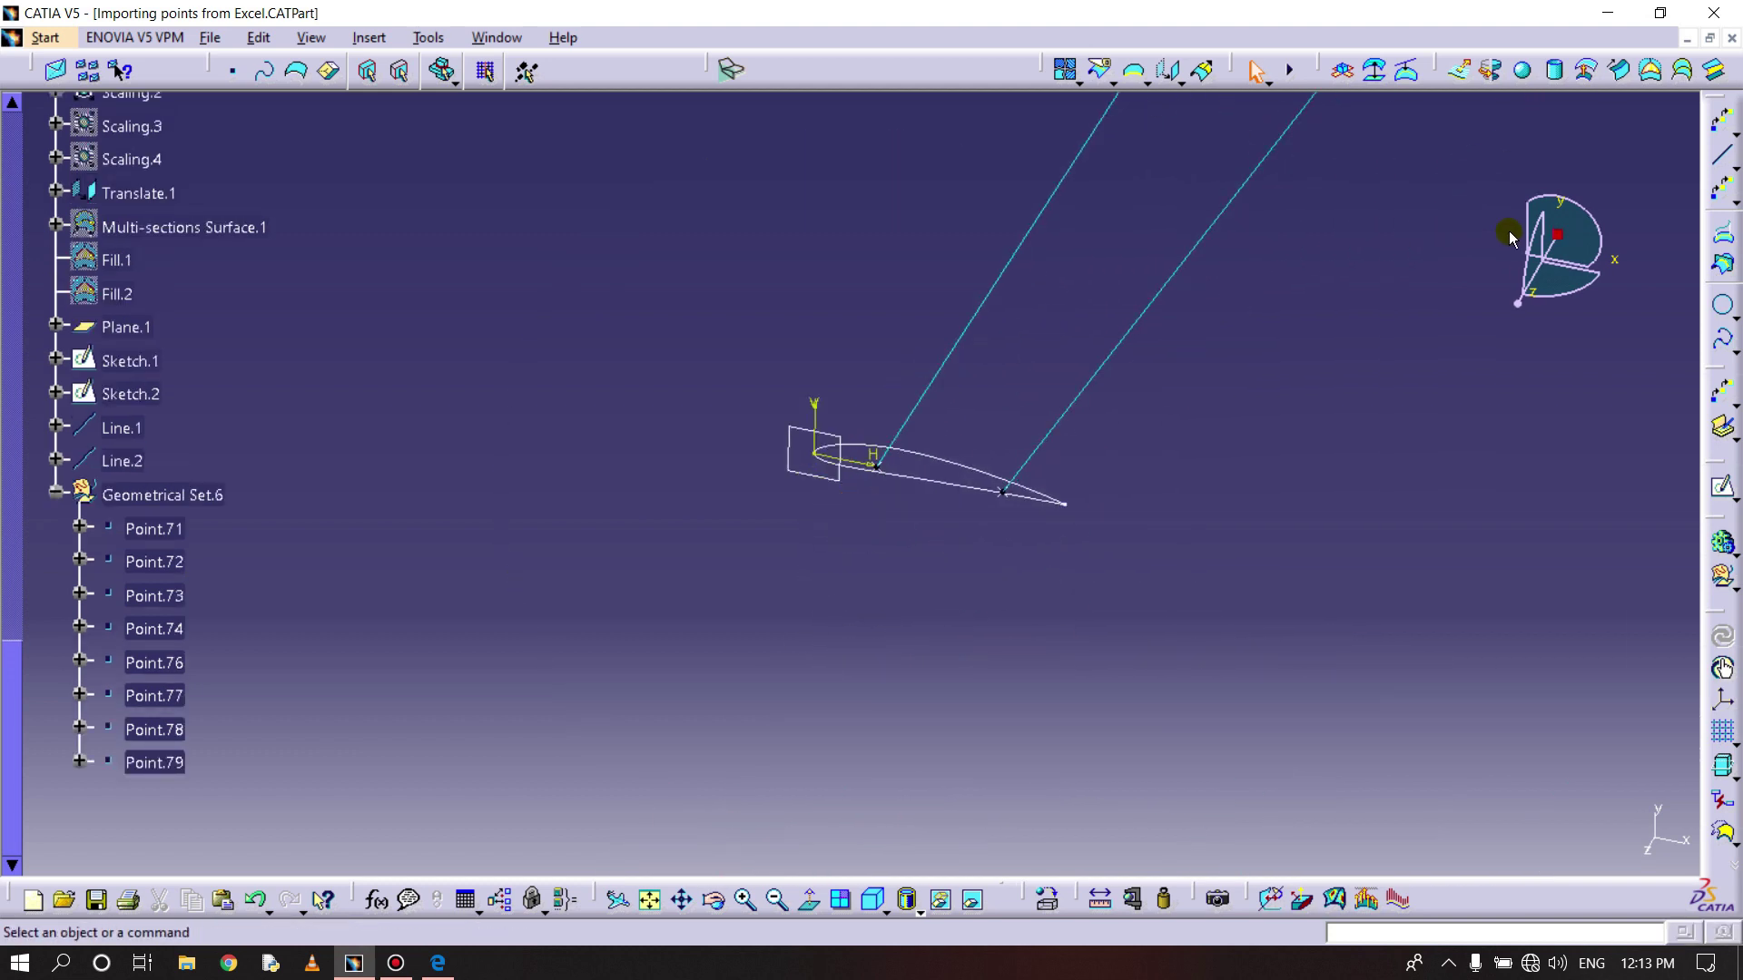
pyautogui.click(1719, 198)
pyautogui.click(951, 464)
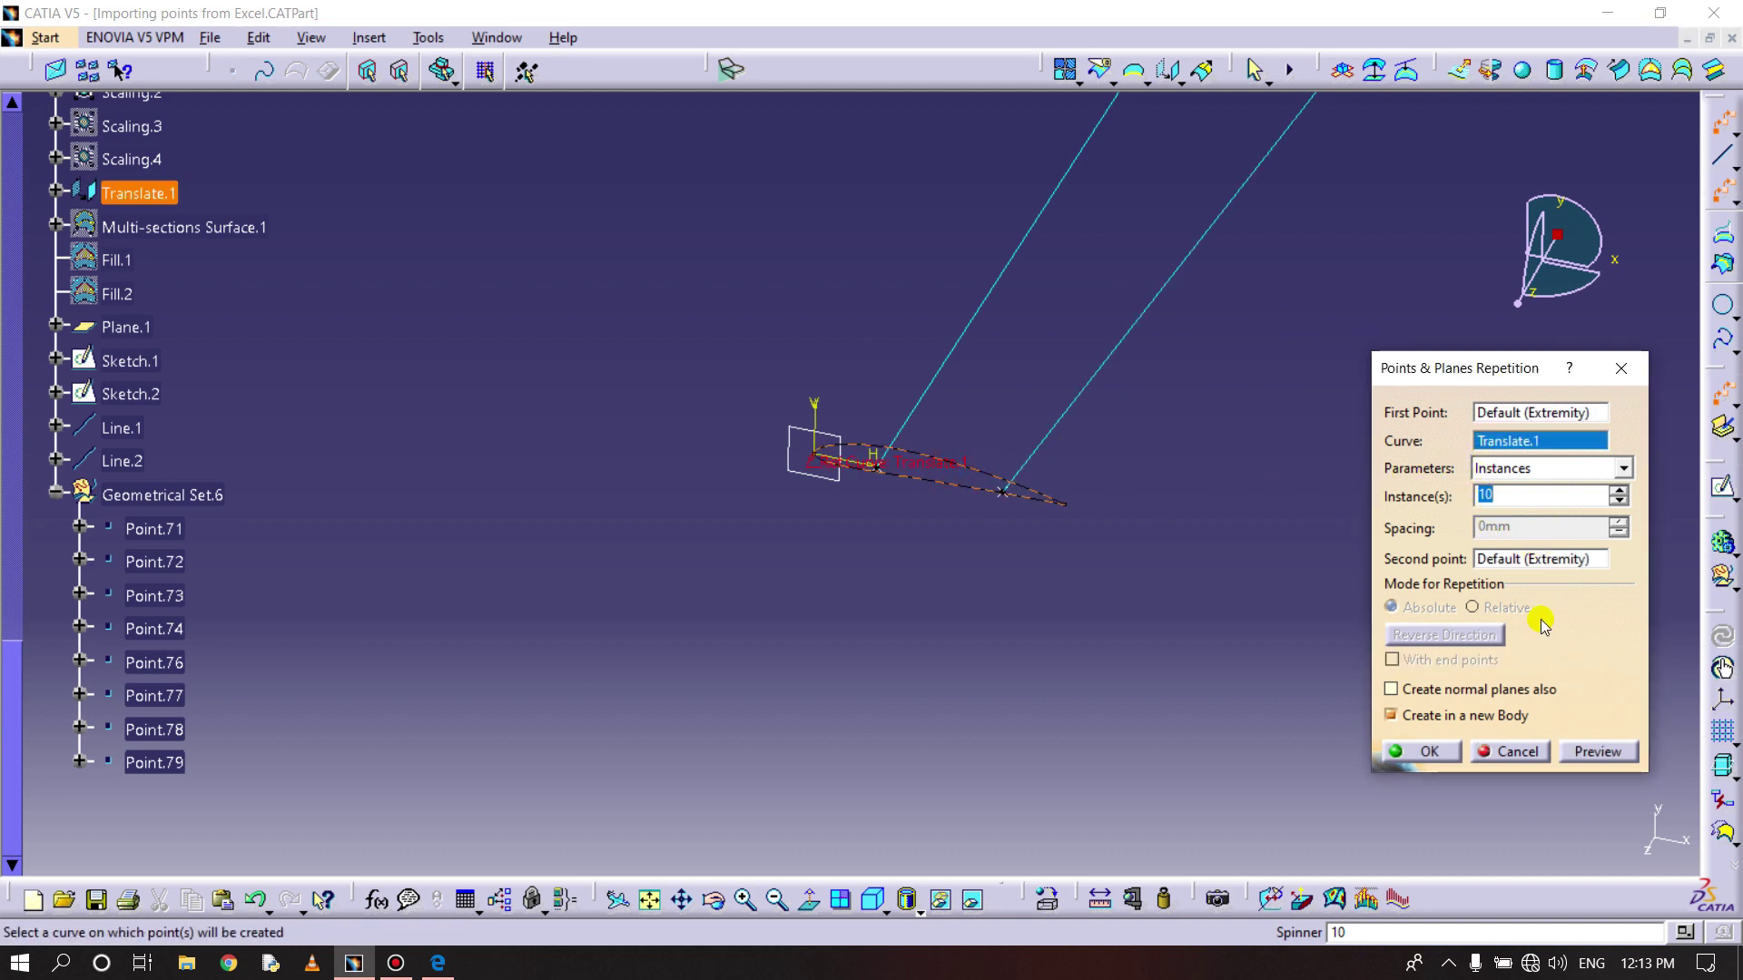
pyautogui.click(1422, 752)
# - Delete the repeated points at the trailing edge and leading edge of the tip airfoil
pyautogui.moveTo(1148, 696); pyautogui.dragTo(1058, 491, button='middle')
pyautogui.middleClick(1059, 491)
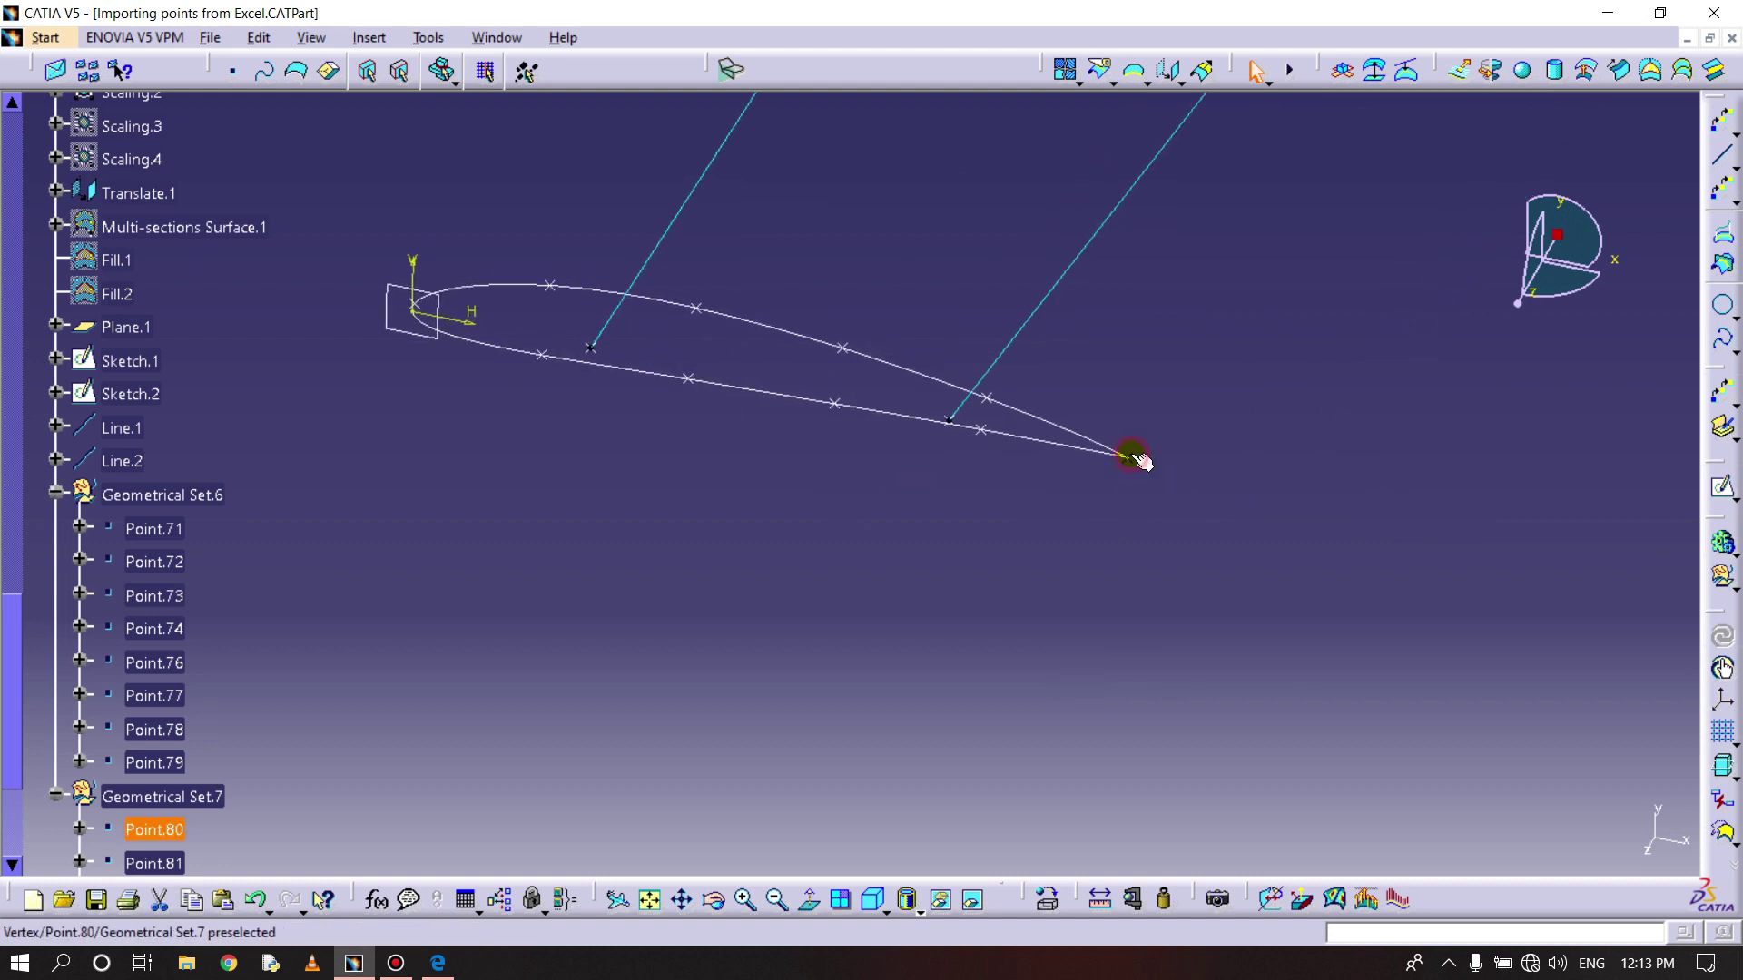
pyautogui.moveTo(690, 428); pyautogui.dragTo(993, 529, button='middle')
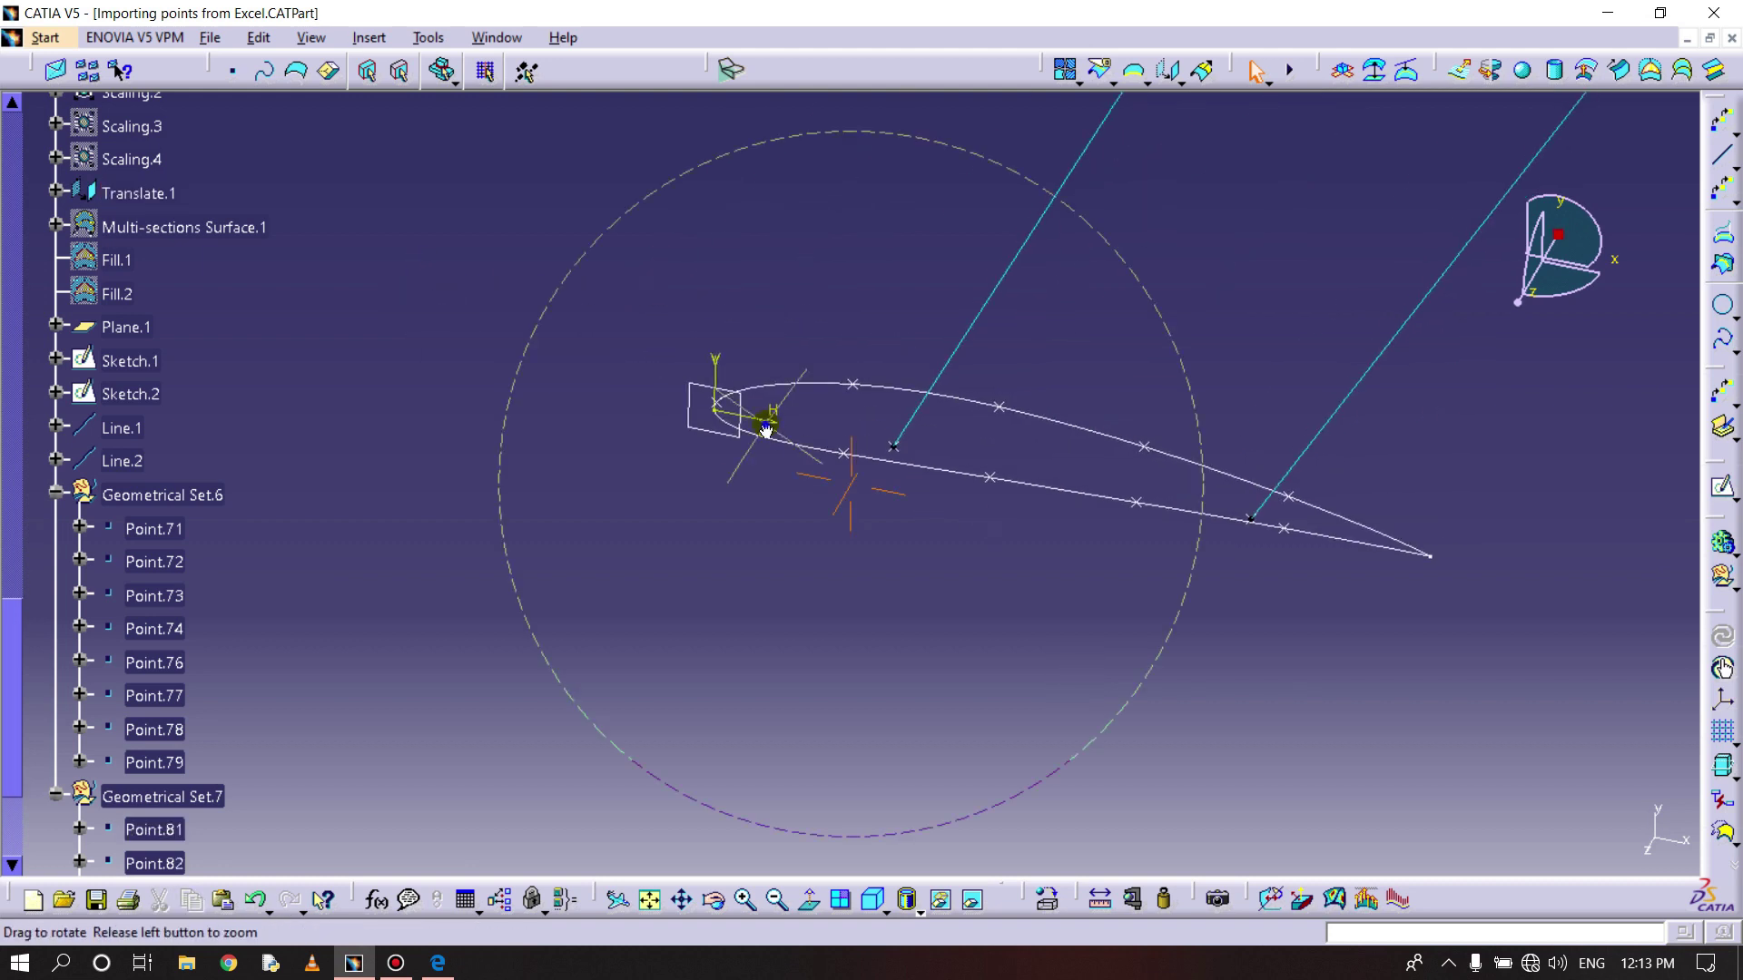
pyautogui.moveTo(765, 430)
pyautogui.mouseDown(button='middle')
pyautogui.moveTo(720, 287)
pyautogui.moveTo(760, 436)
pyautogui.mouseUp(button='middle')
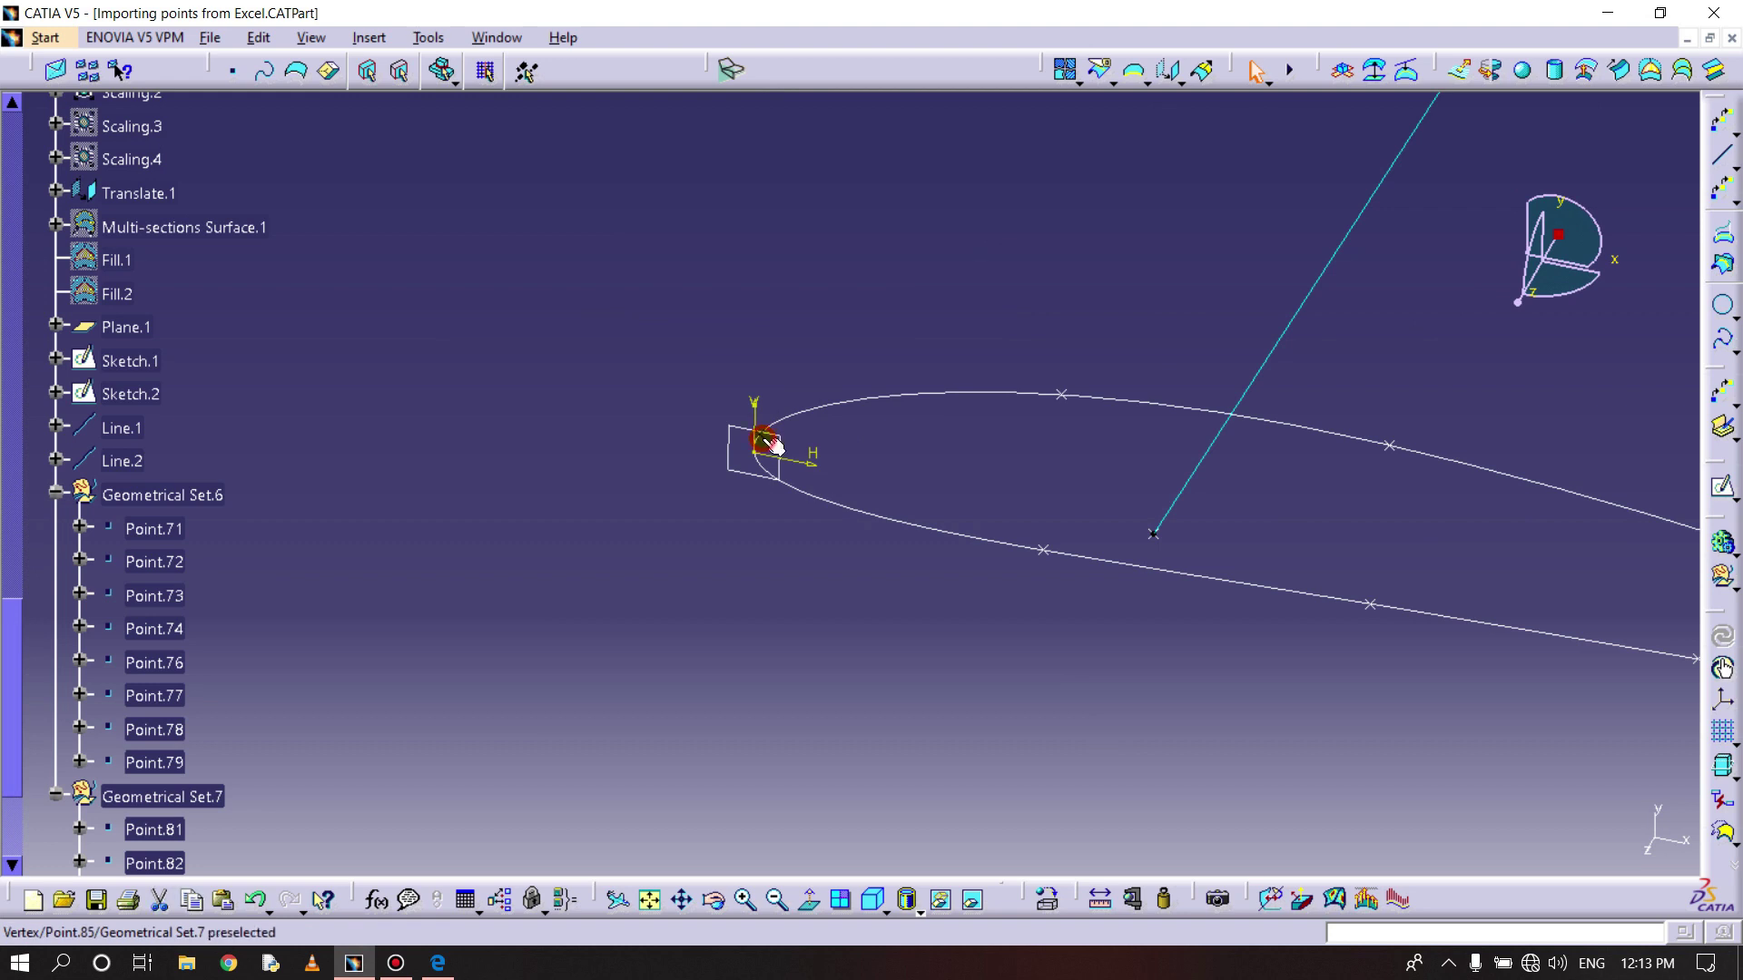
pyautogui.moveTo(888, 440); pyautogui.dragTo(1277, 616, button='middle')
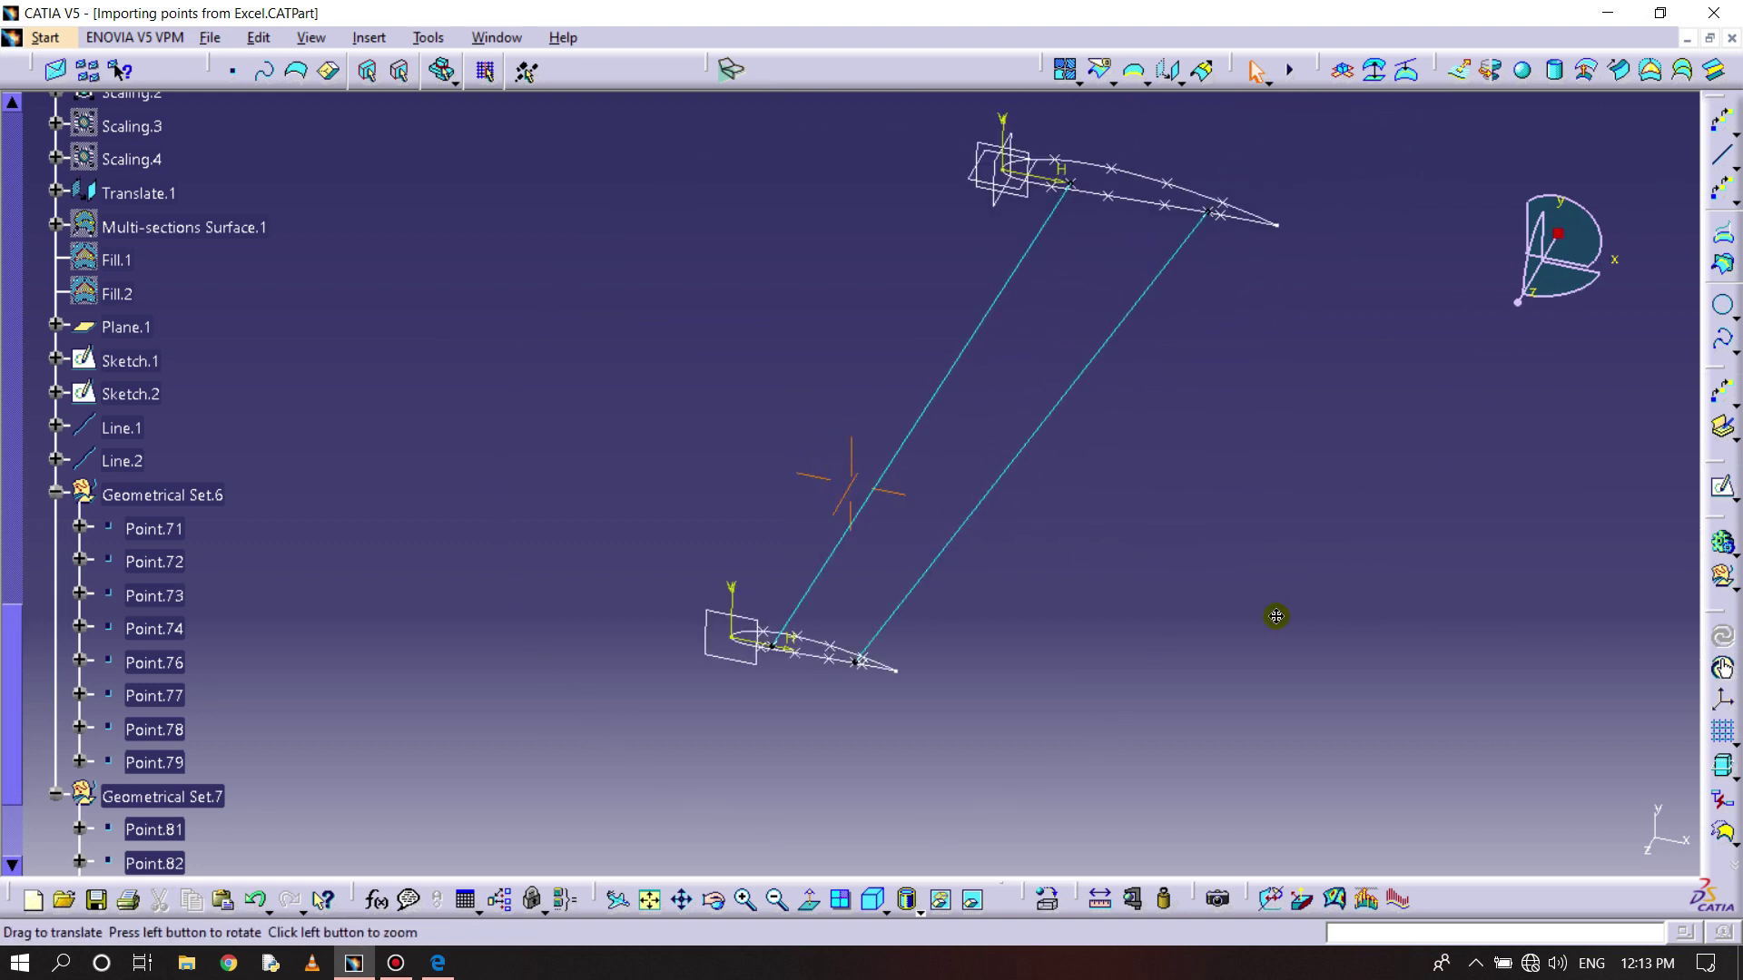
# - Create point-to-point lines joining the root and tip airfoils at the two upper-surface repeated points nearest the leading edge
pyautogui.click(1722, 160)
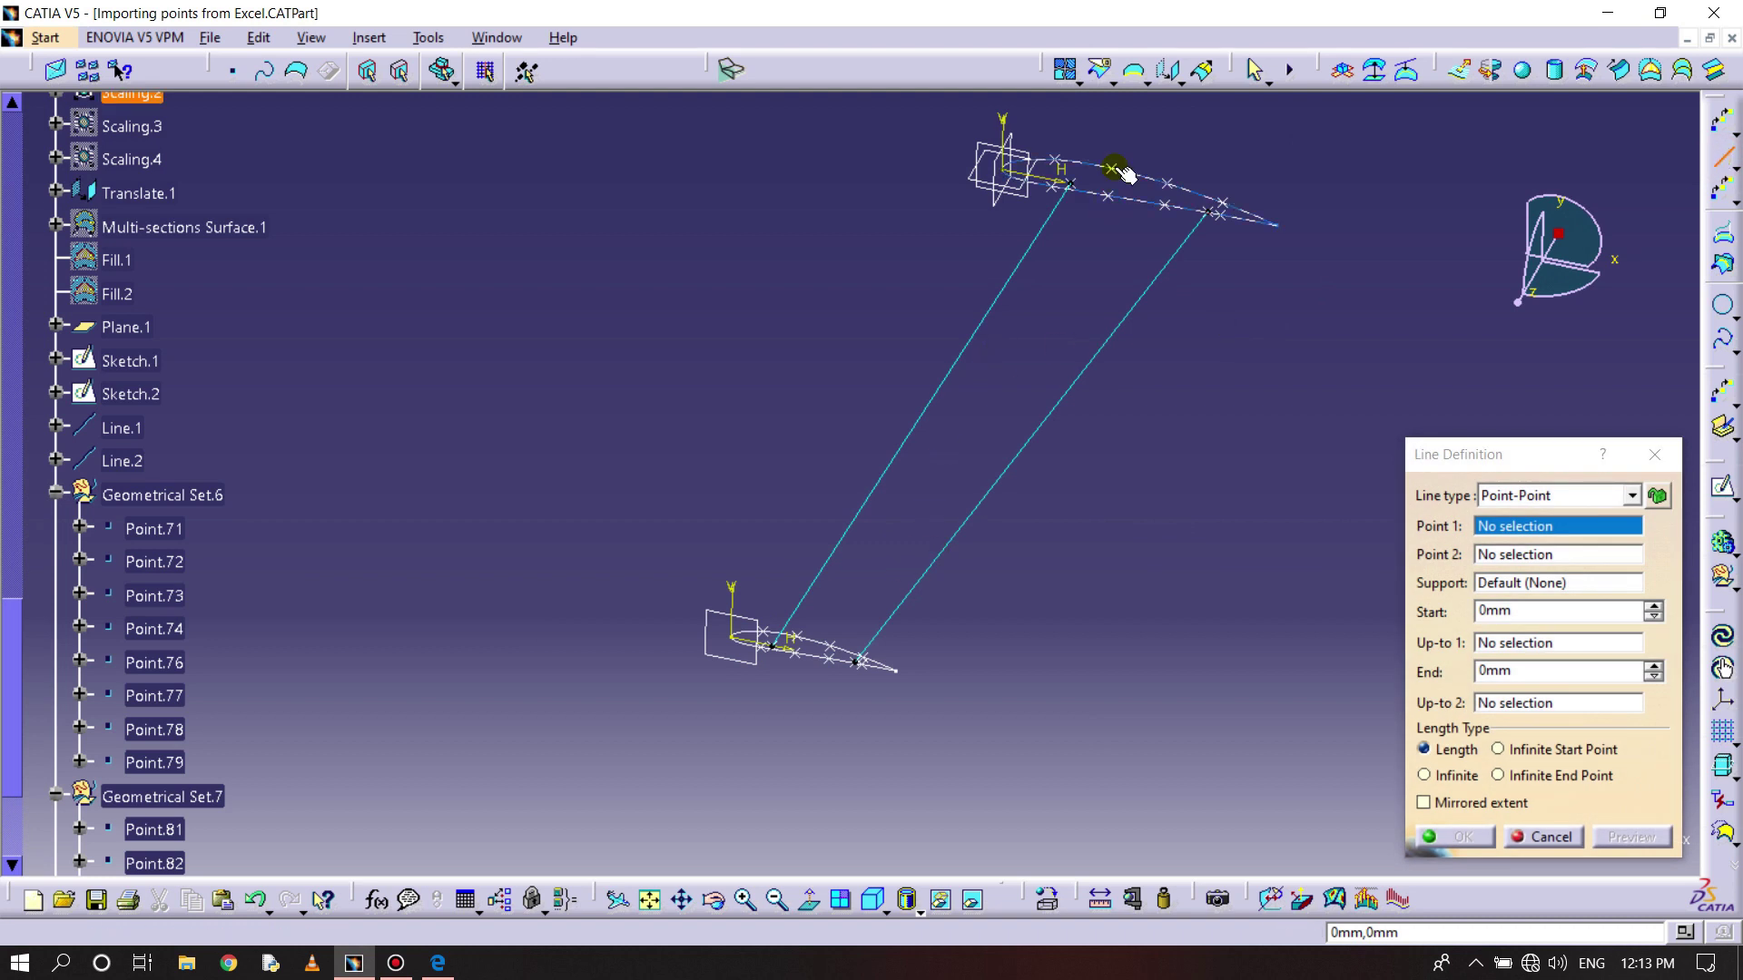
pyautogui.click(1057, 165)
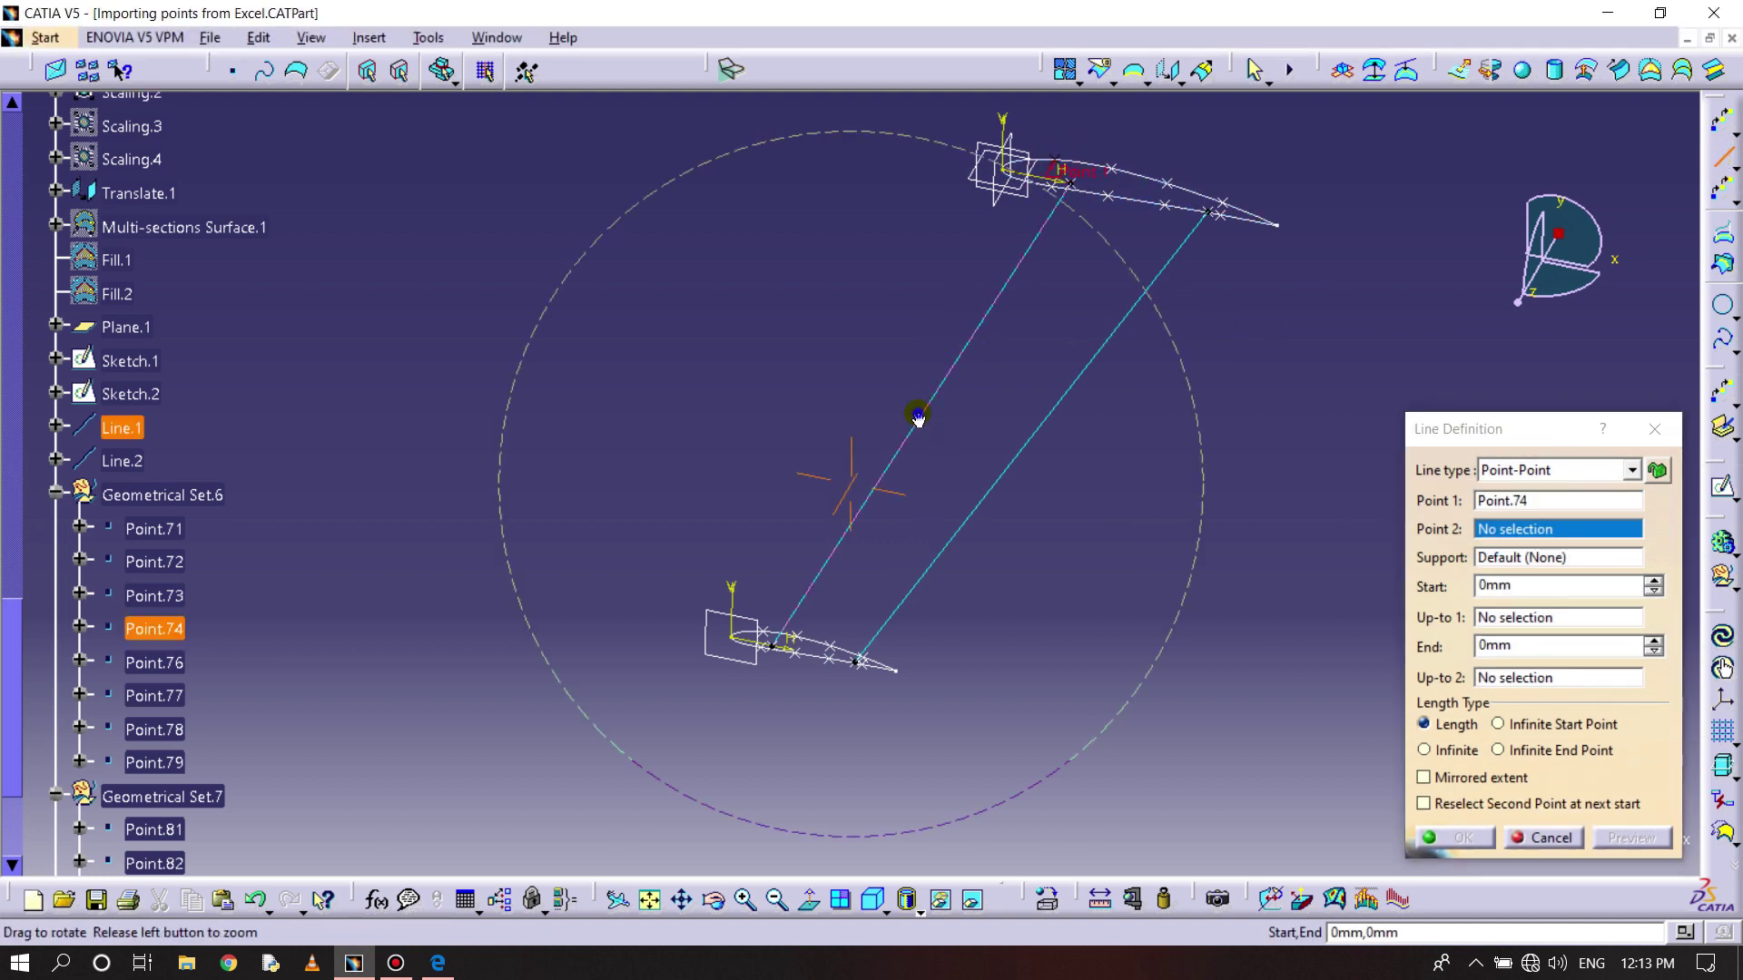
pyautogui.moveTo(917, 412); pyautogui.dragTo(809, 669, button='middle')
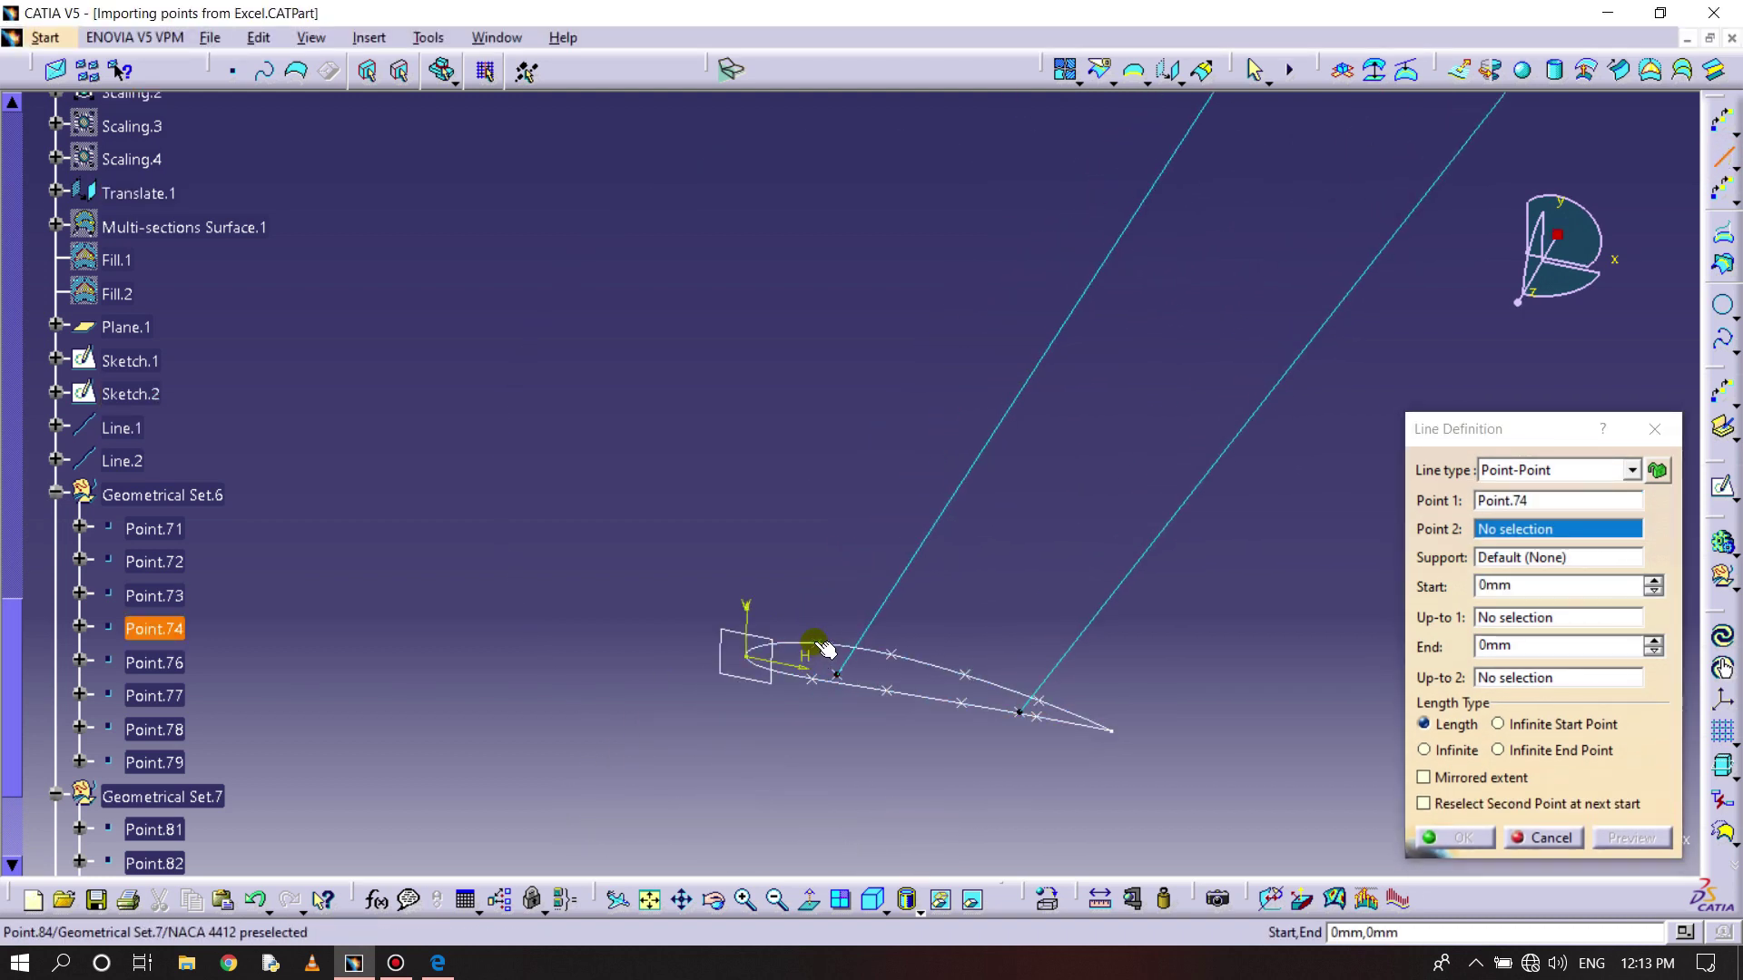
pyautogui.click(815, 646)
pyautogui.moveTo(992, 534); pyautogui.dragTo(1049, 445, button='middle')
pyautogui.click(1440, 828)
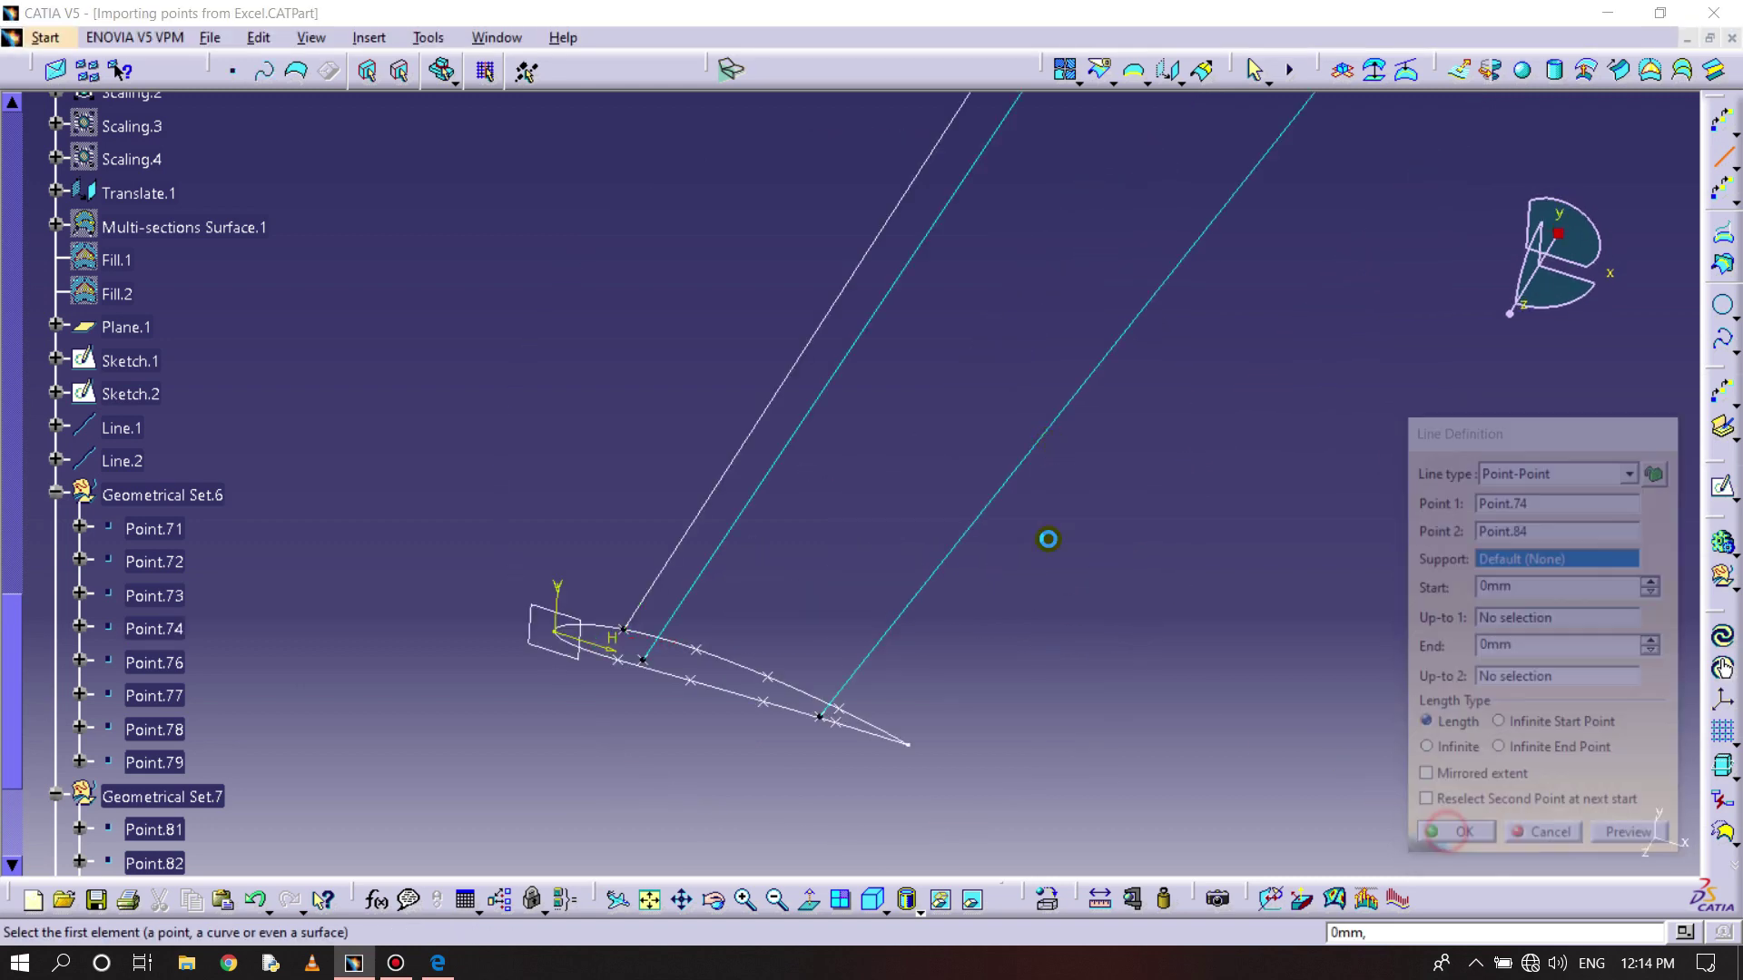
pyautogui.moveTo(1046, 537); pyautogui.dragTo(1128, 234, button='middle')
pyautogui.click(1086, 195)
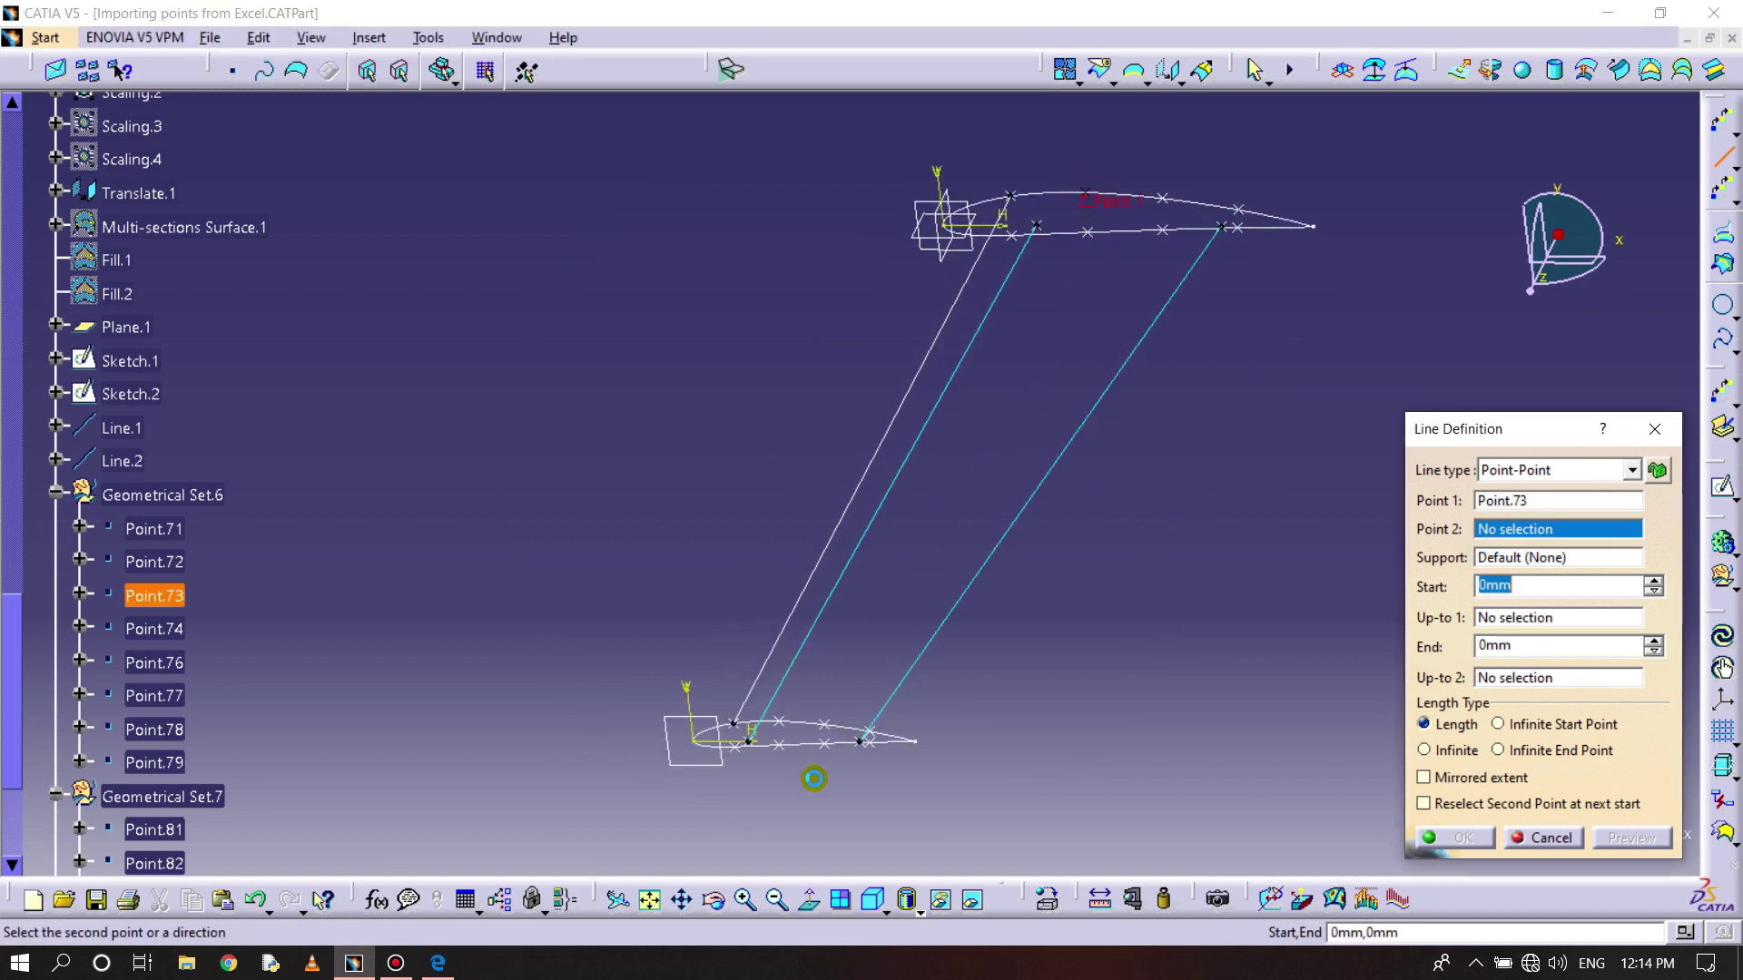
pyautogui.click(784, 730)
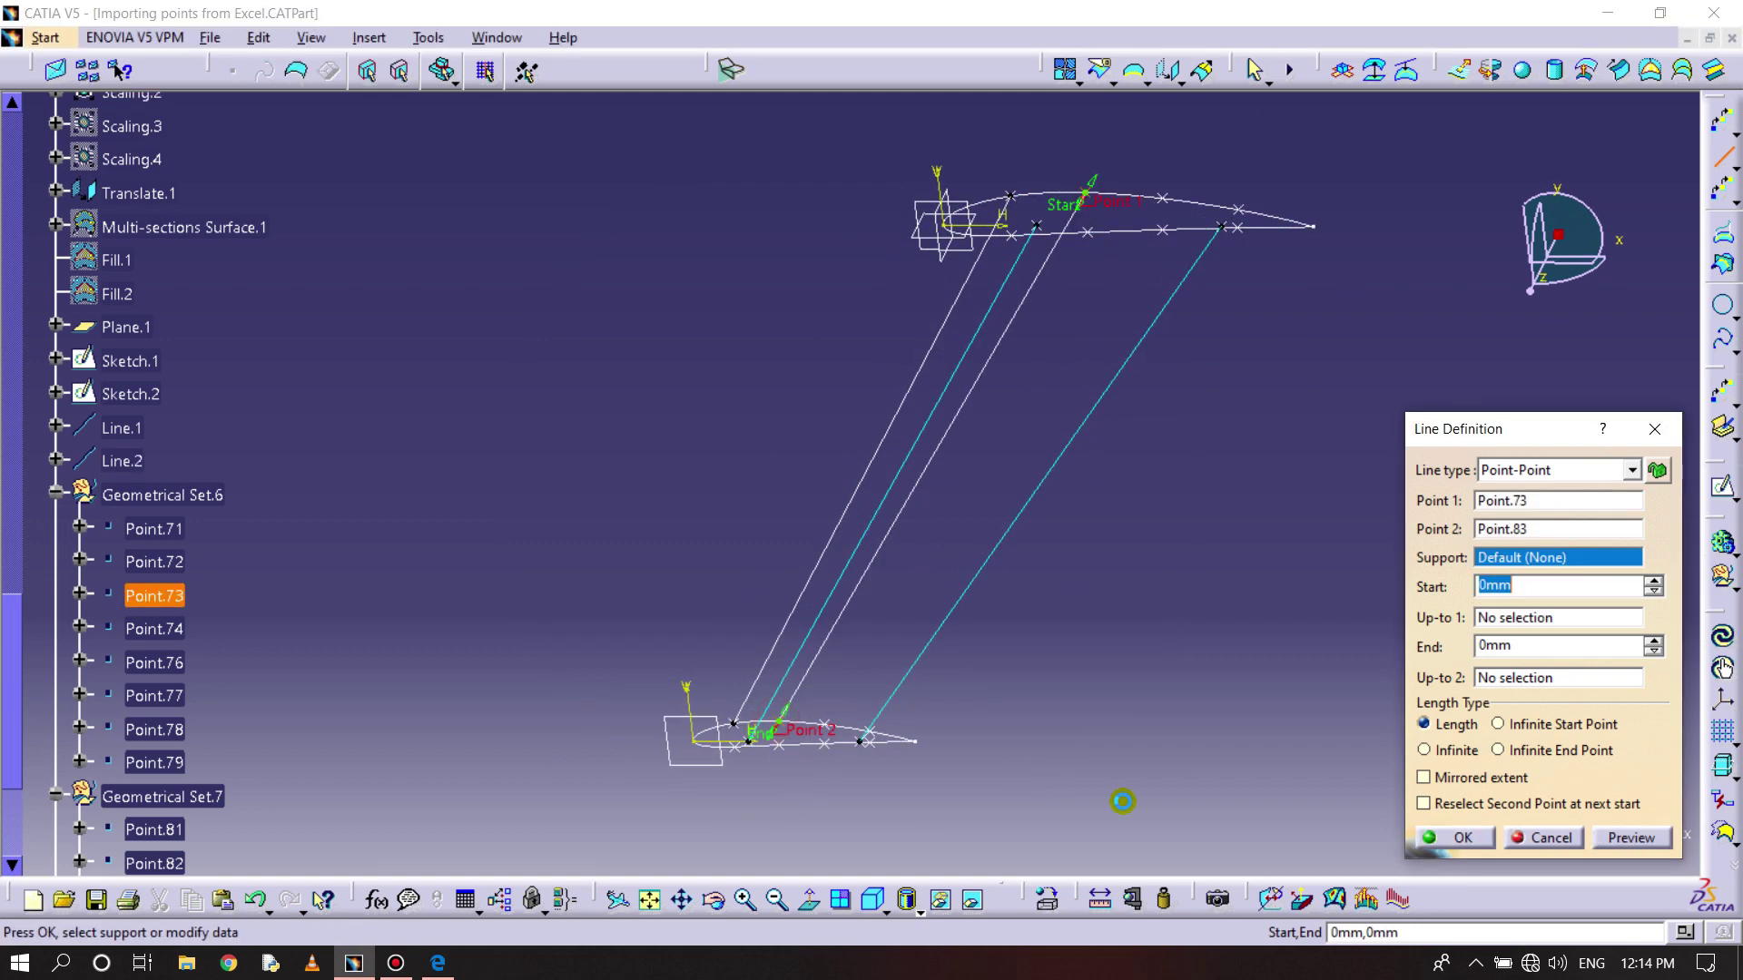
pyautogui.click(1450, 842)
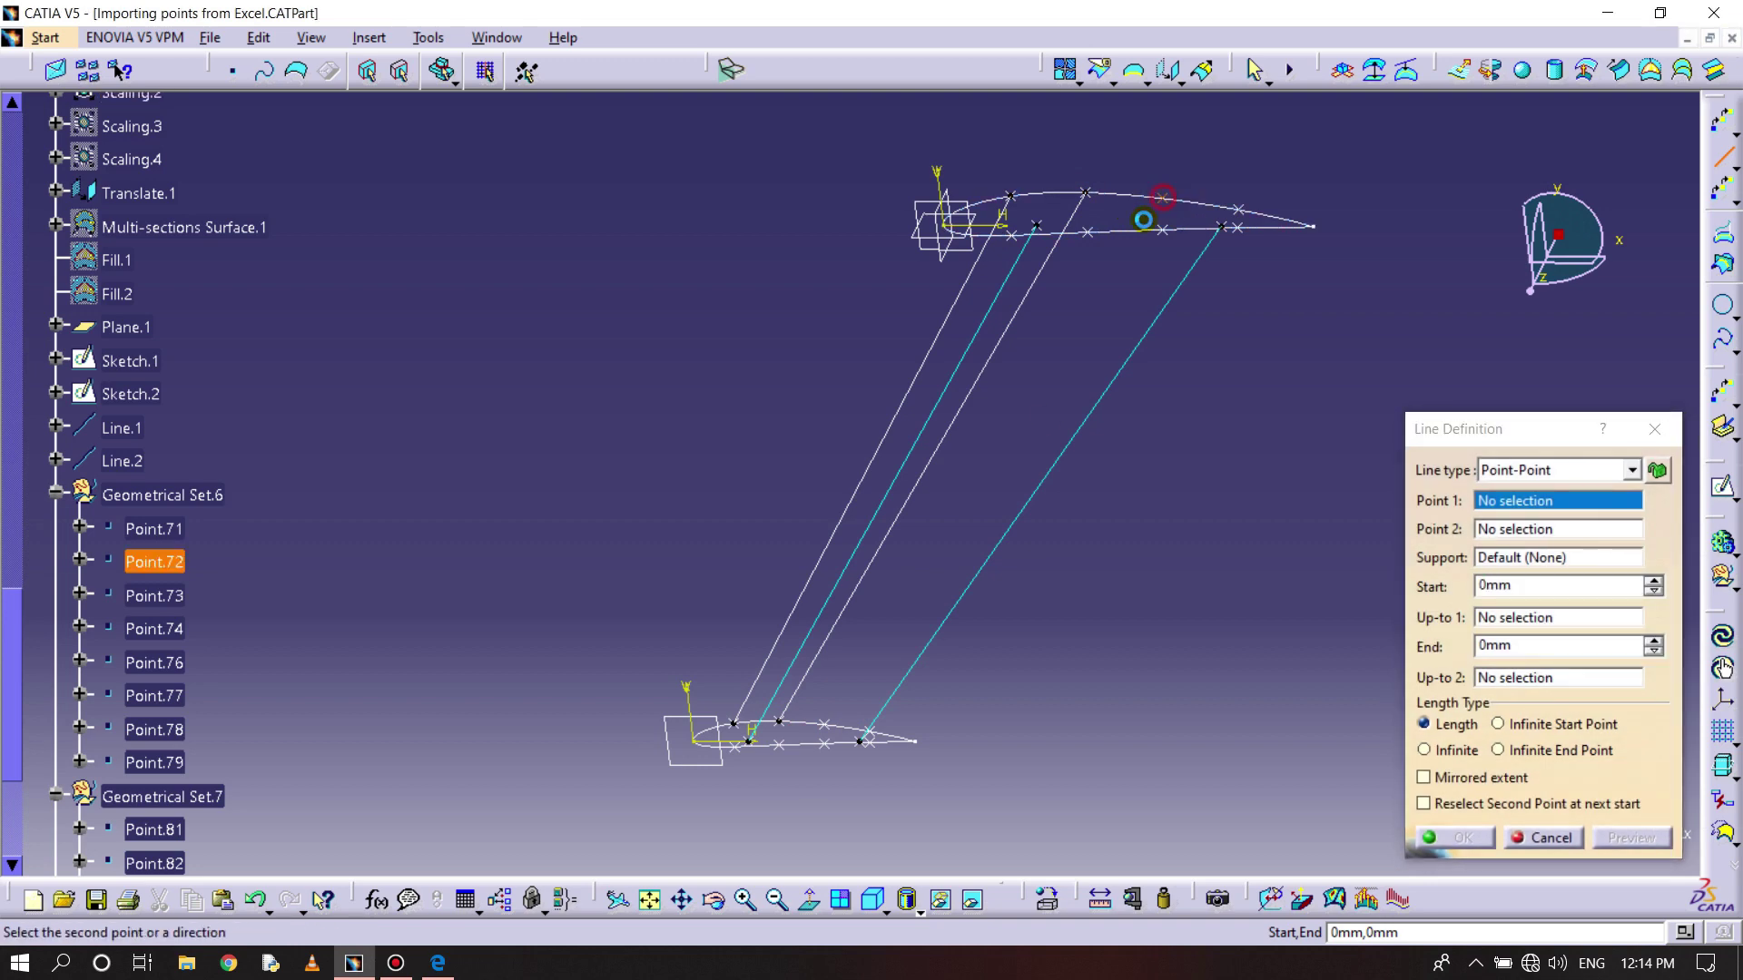
# - Create point-to-point lines from root to tip through the two upper-surface repeated points nearest the trailing edge
pyautogui.click(1144, 219)
pyautogui.click(826, 725)
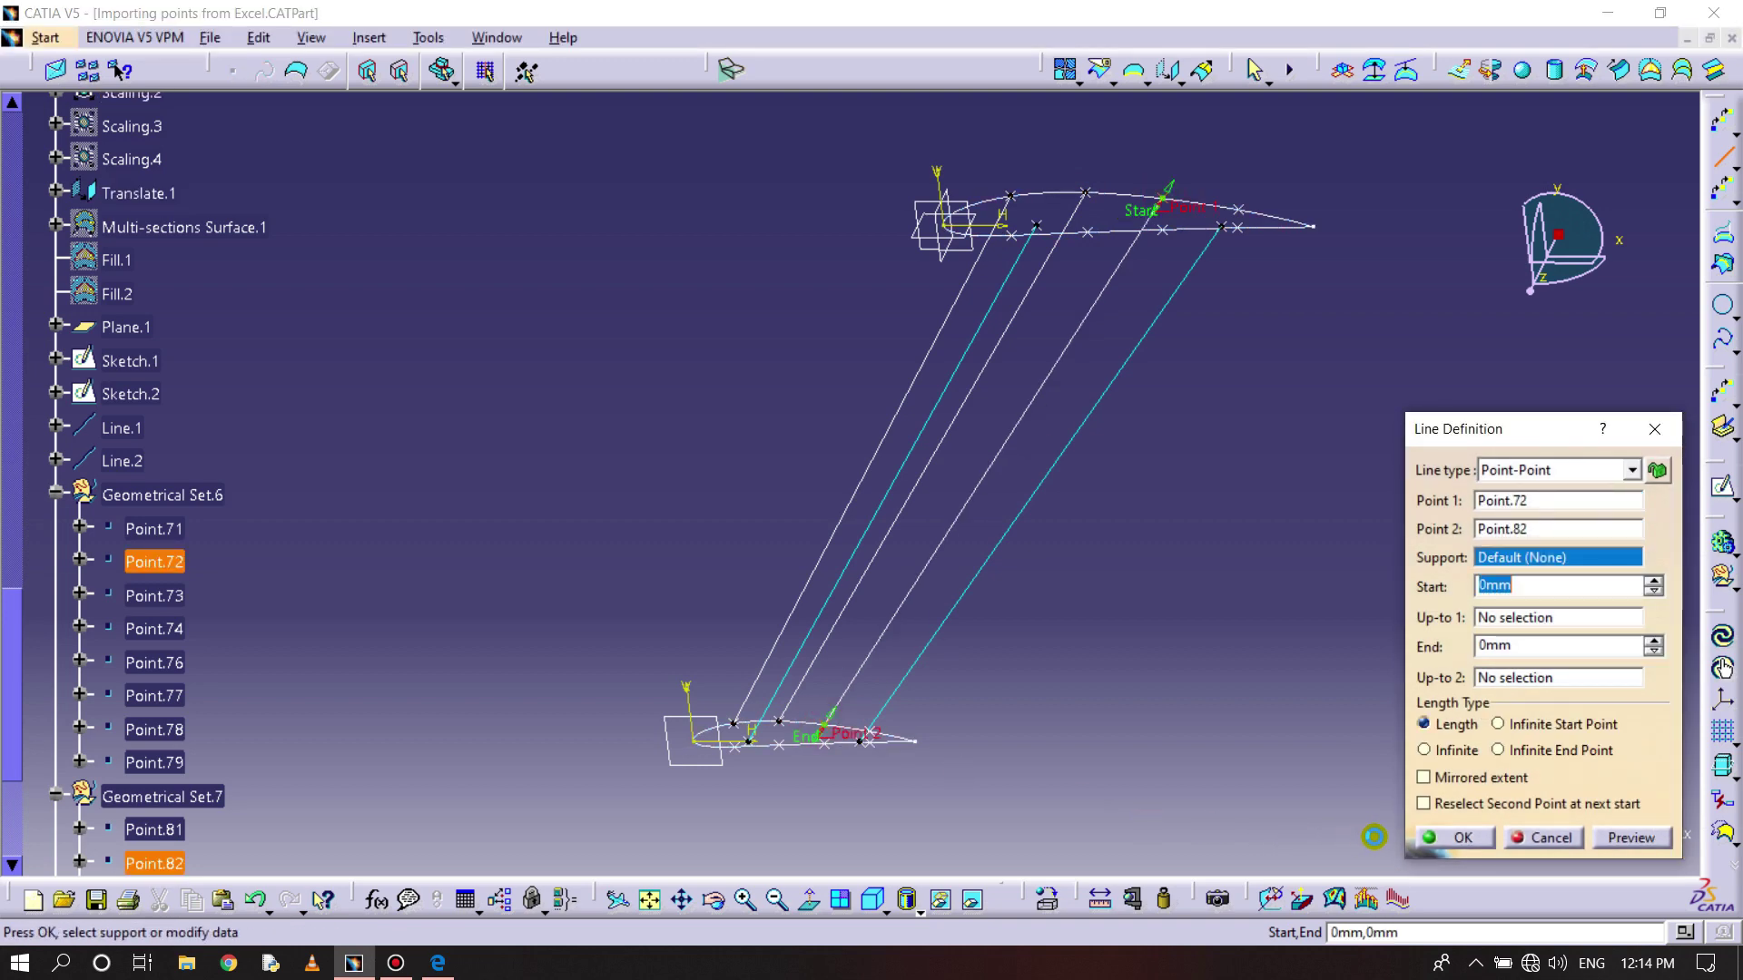
pyautogui.click(1449, 841)
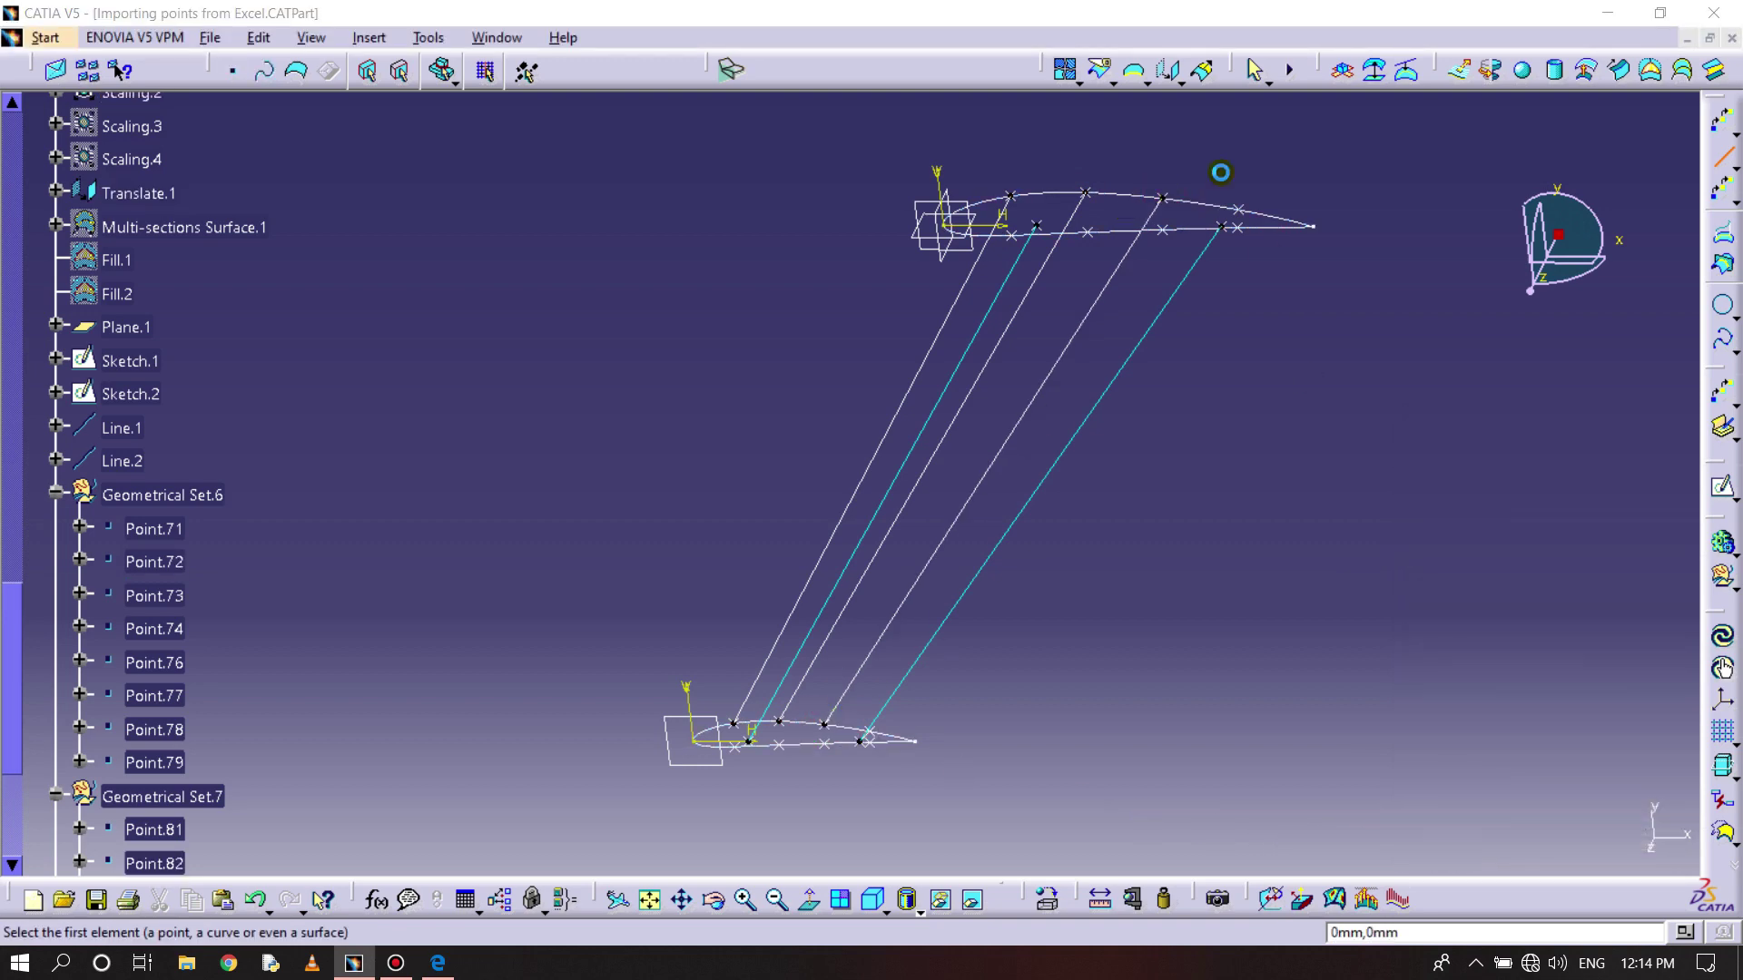
pyautogui.click(1236, 226)
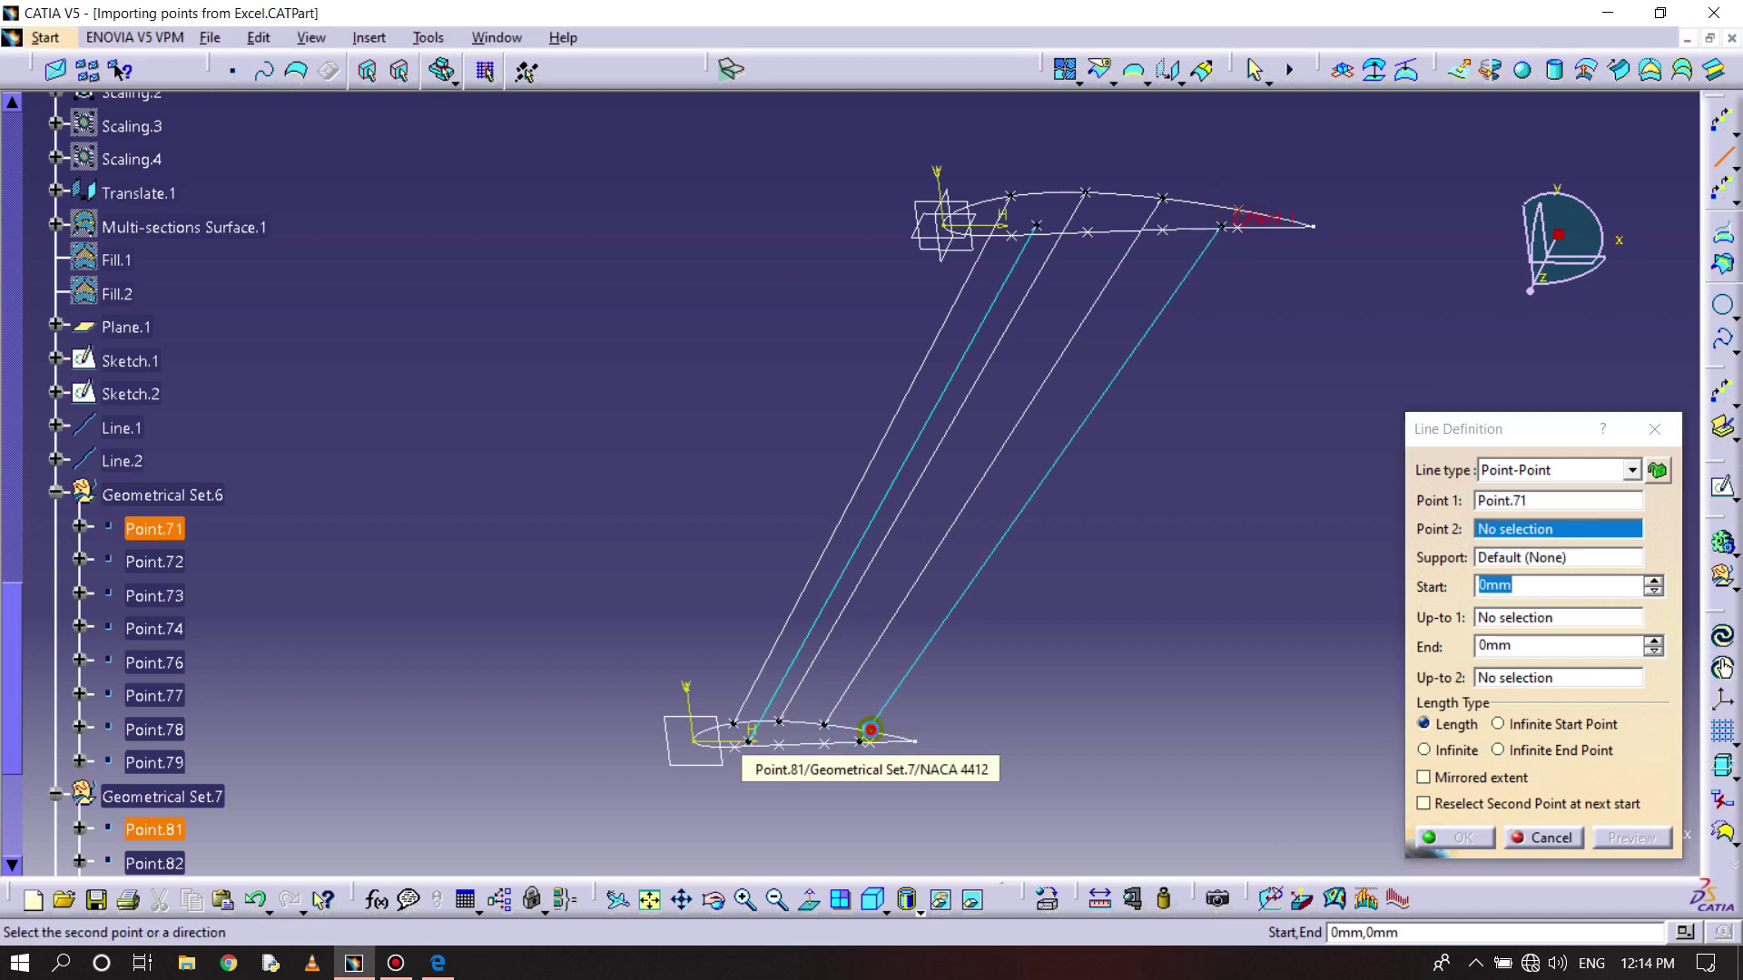
pyautogui.click(869, 731)
pyautogui.click(1464, 836)
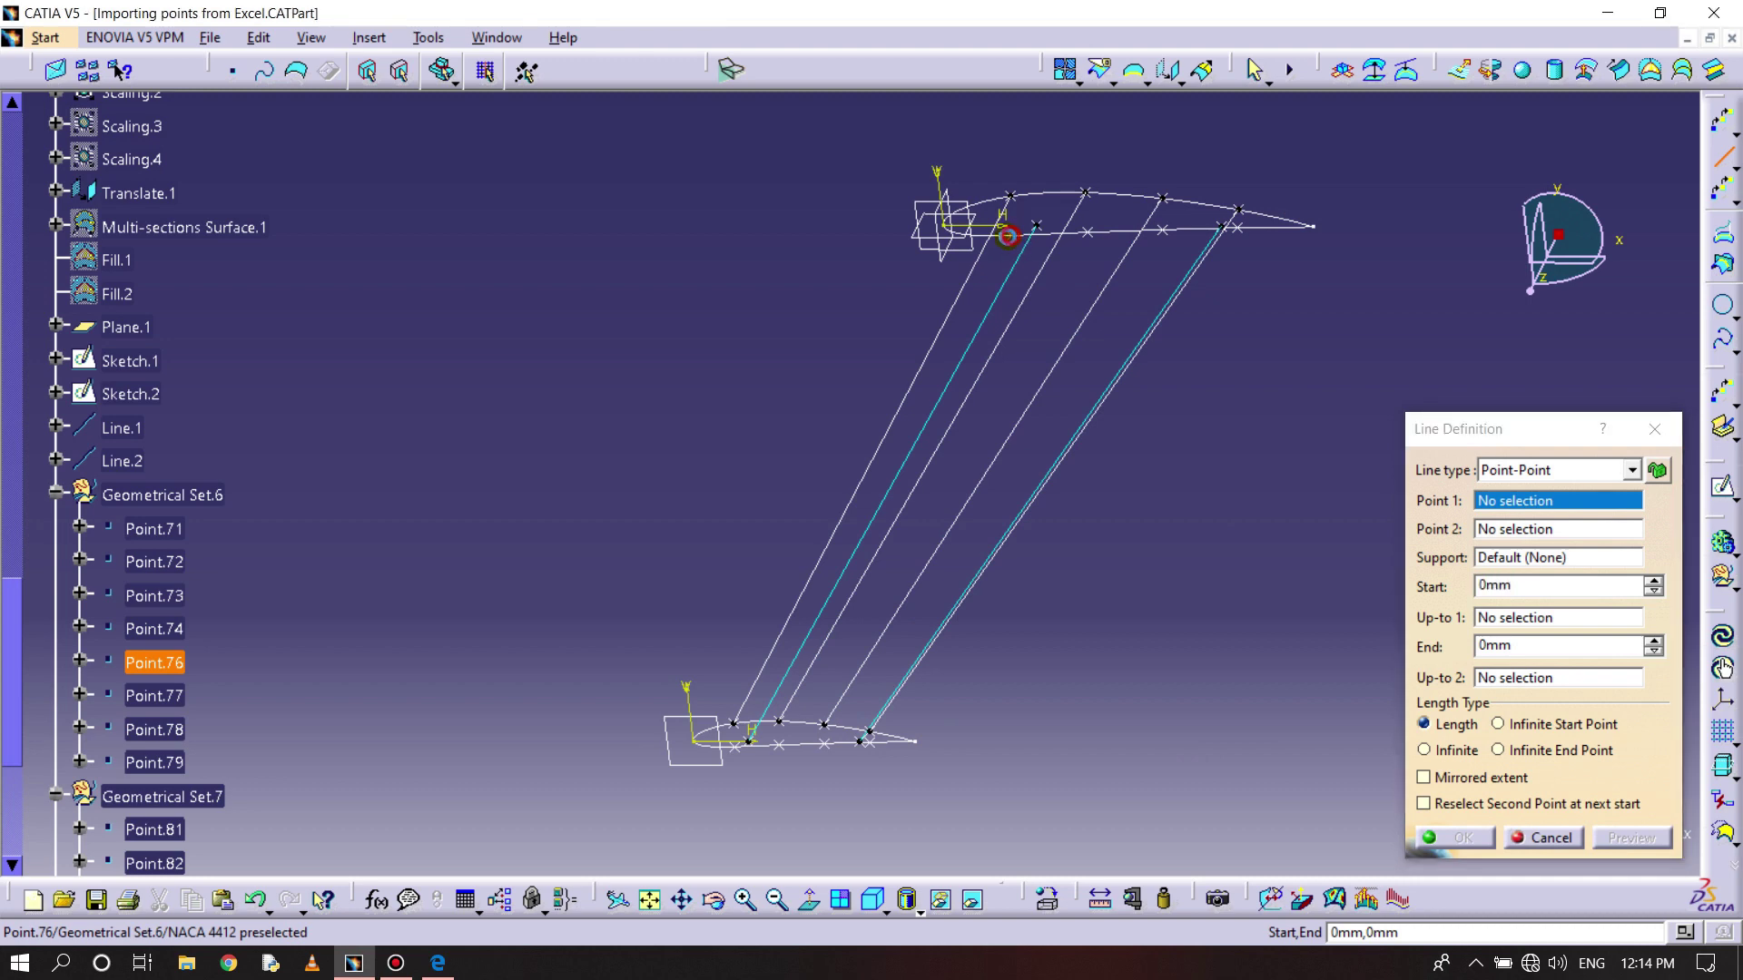
# - Join Point.76 to Point.86 and Point.77 to Point.87 with root-to-tip lines along the forward lower surface
pyautogui.click(1011, 234)
pyautogui.click(746, 748)
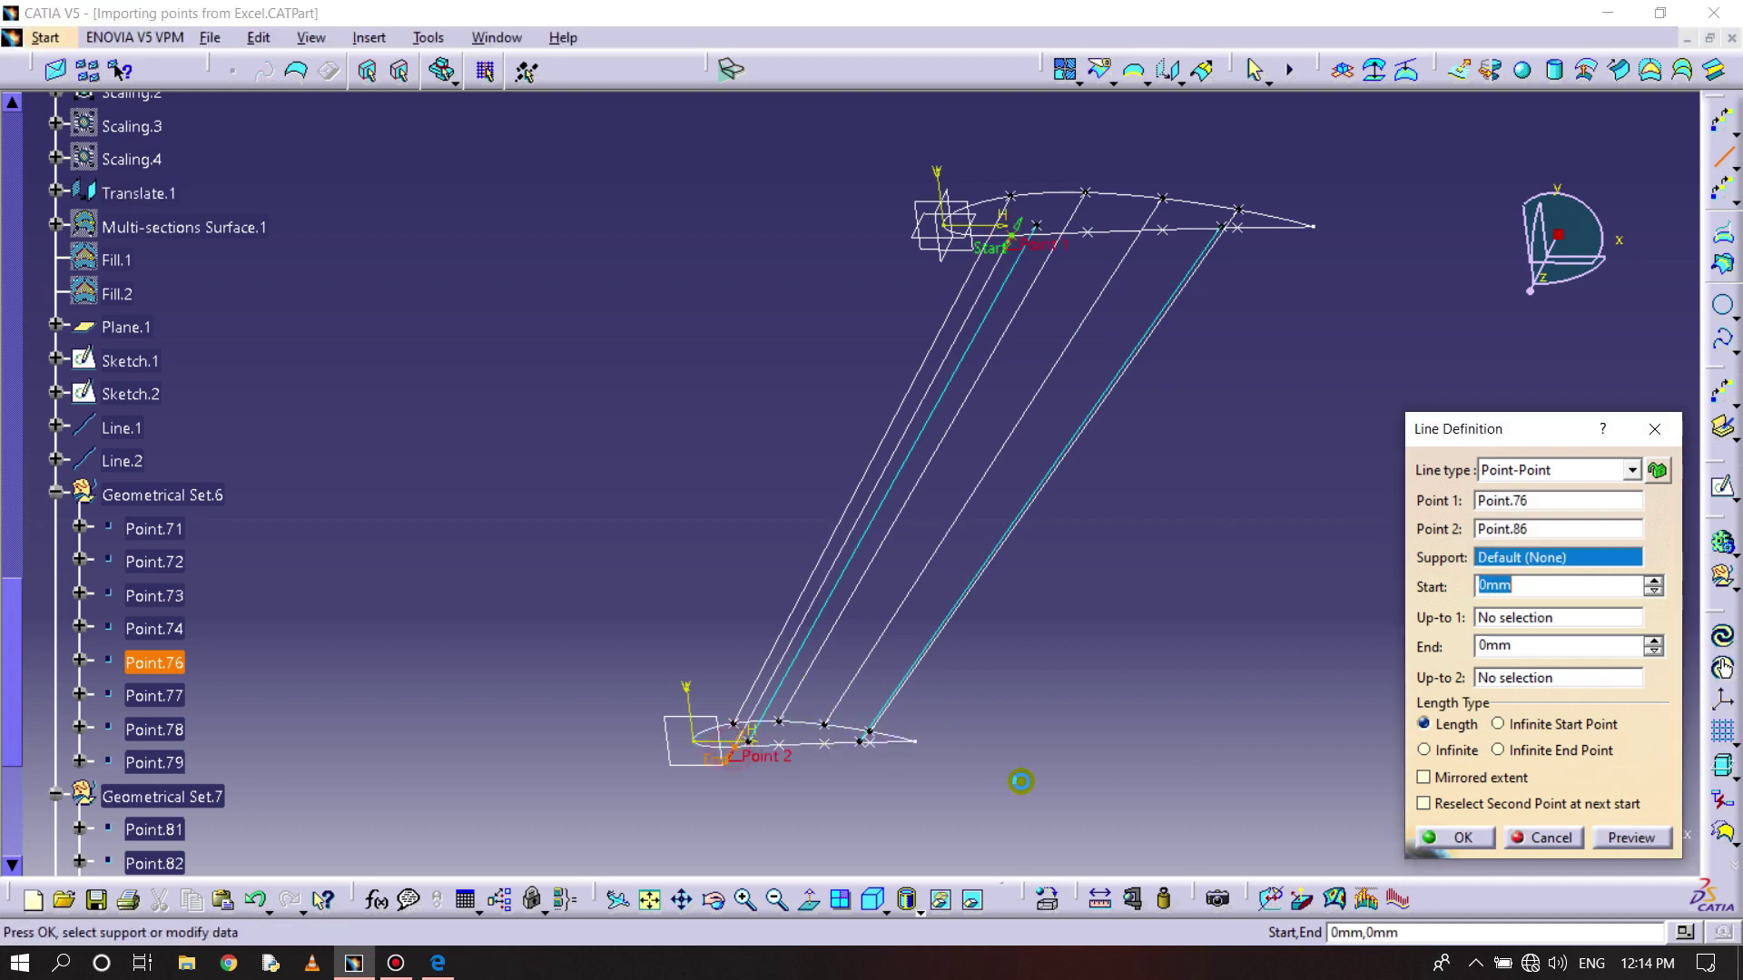
pyautogui.click(1428, 836)
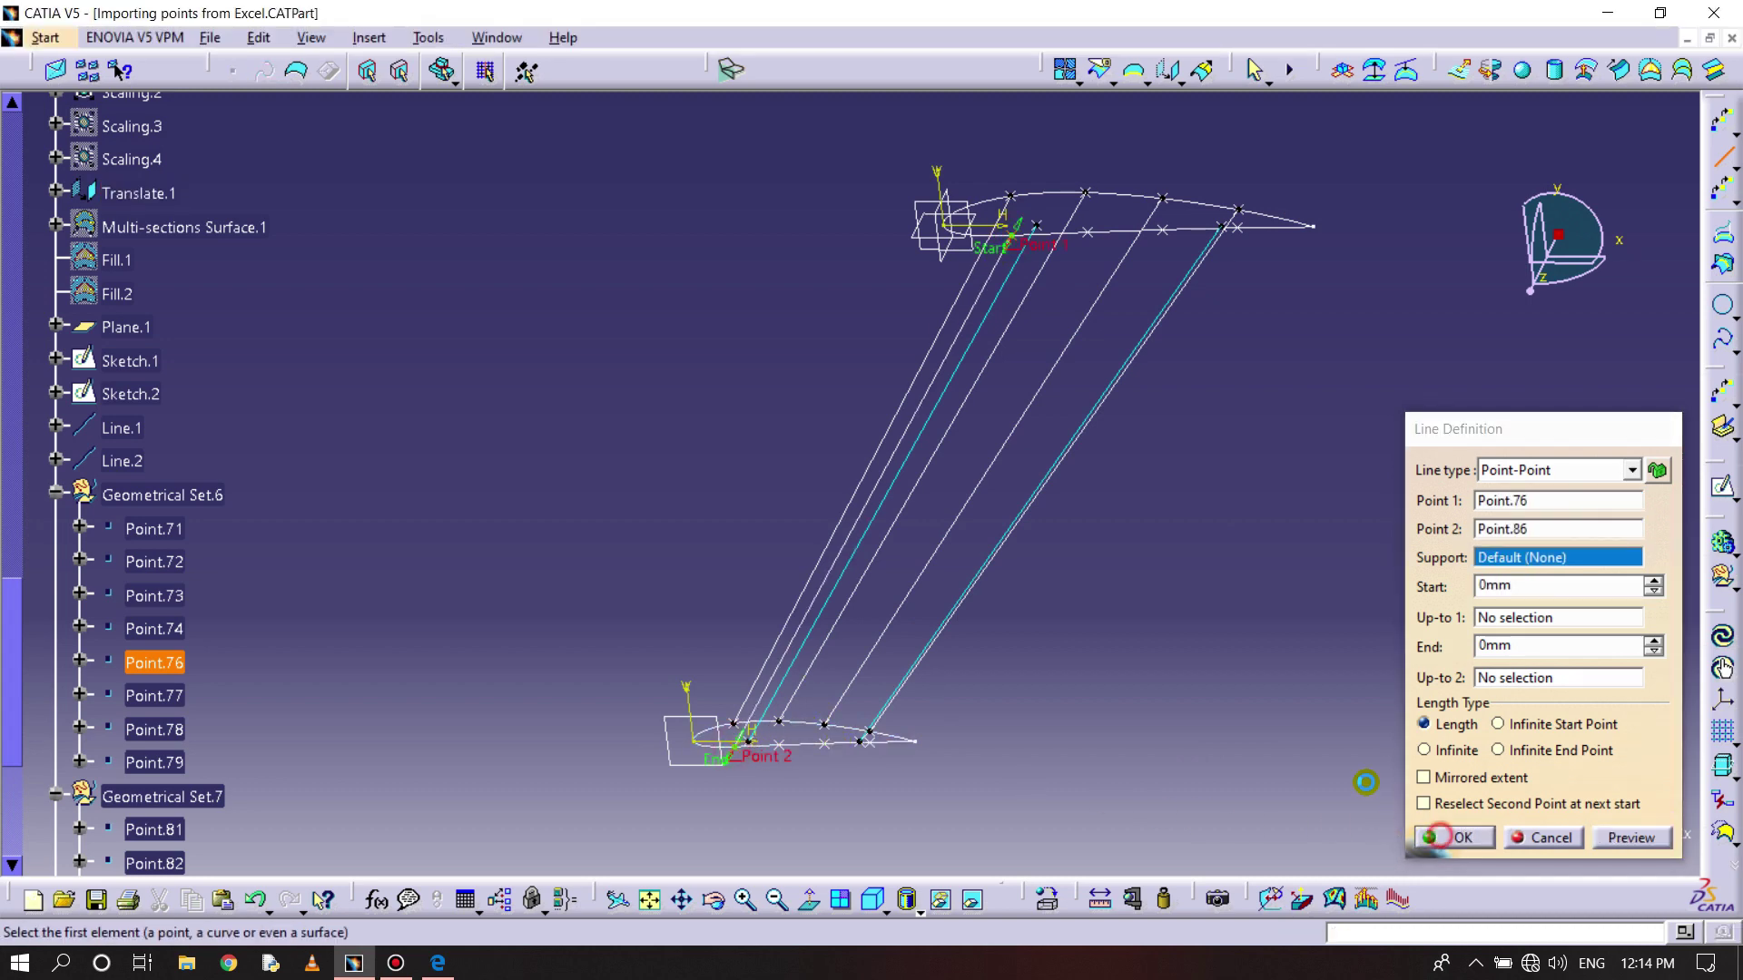
pyautogui.click(1092, 236)
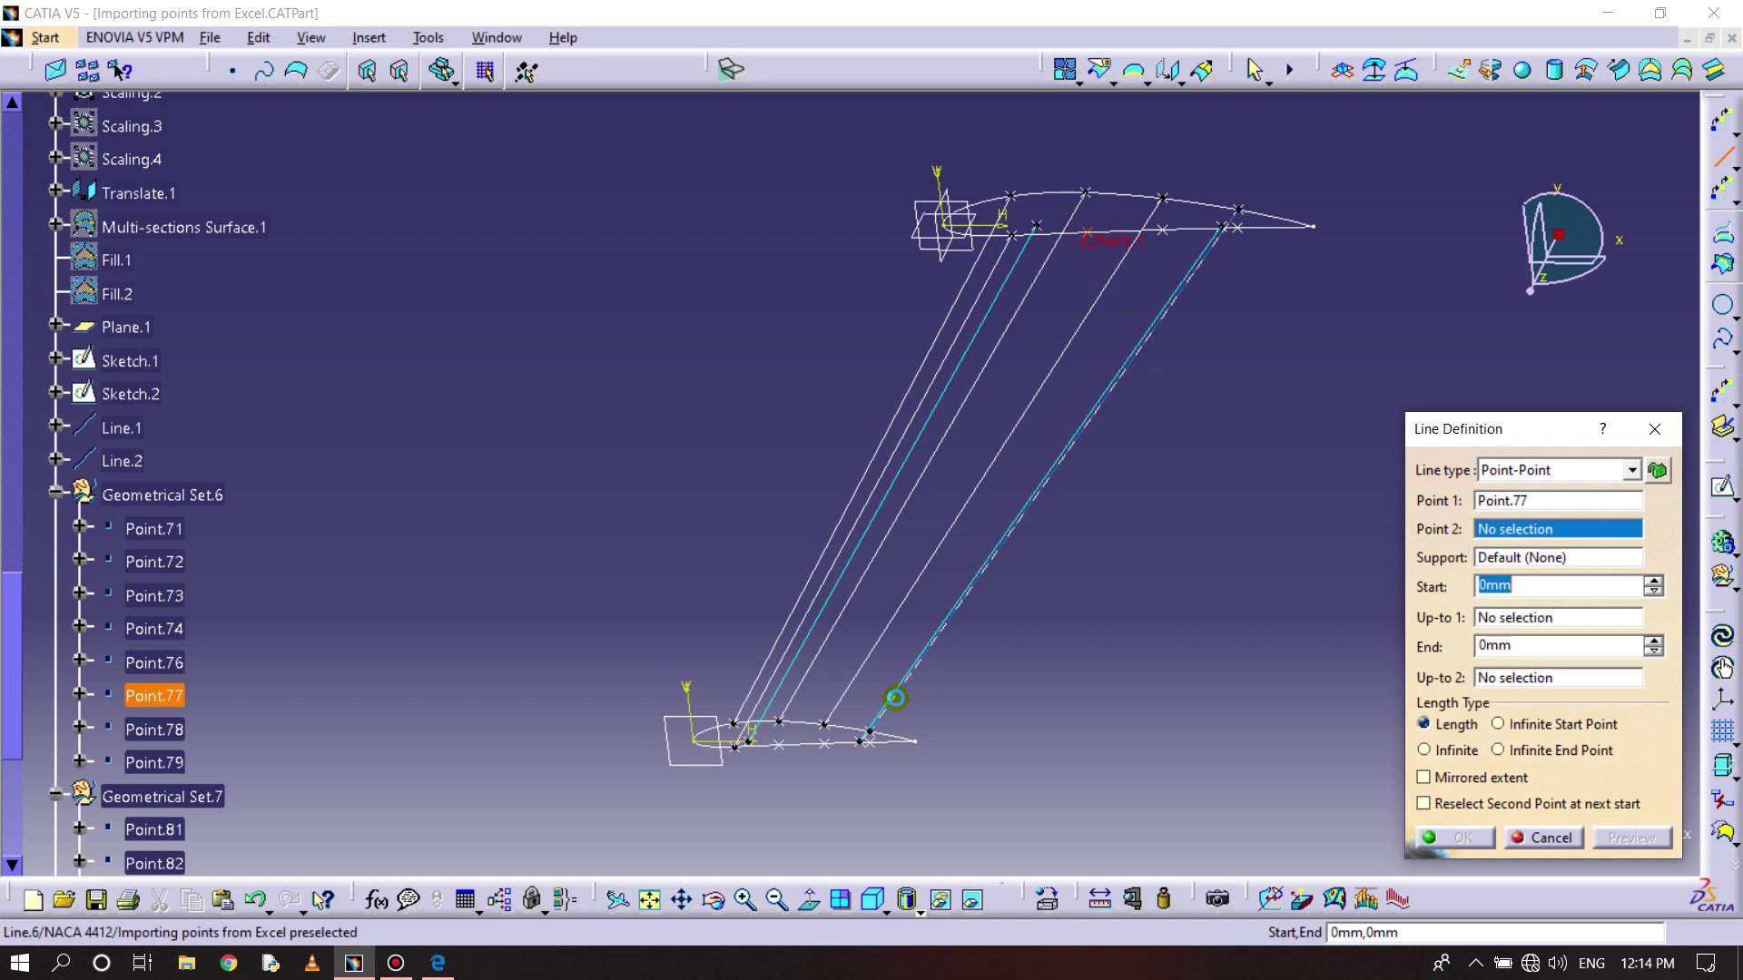
pyautogui.click(779, 747)
pyautogui.click(1447, 840)
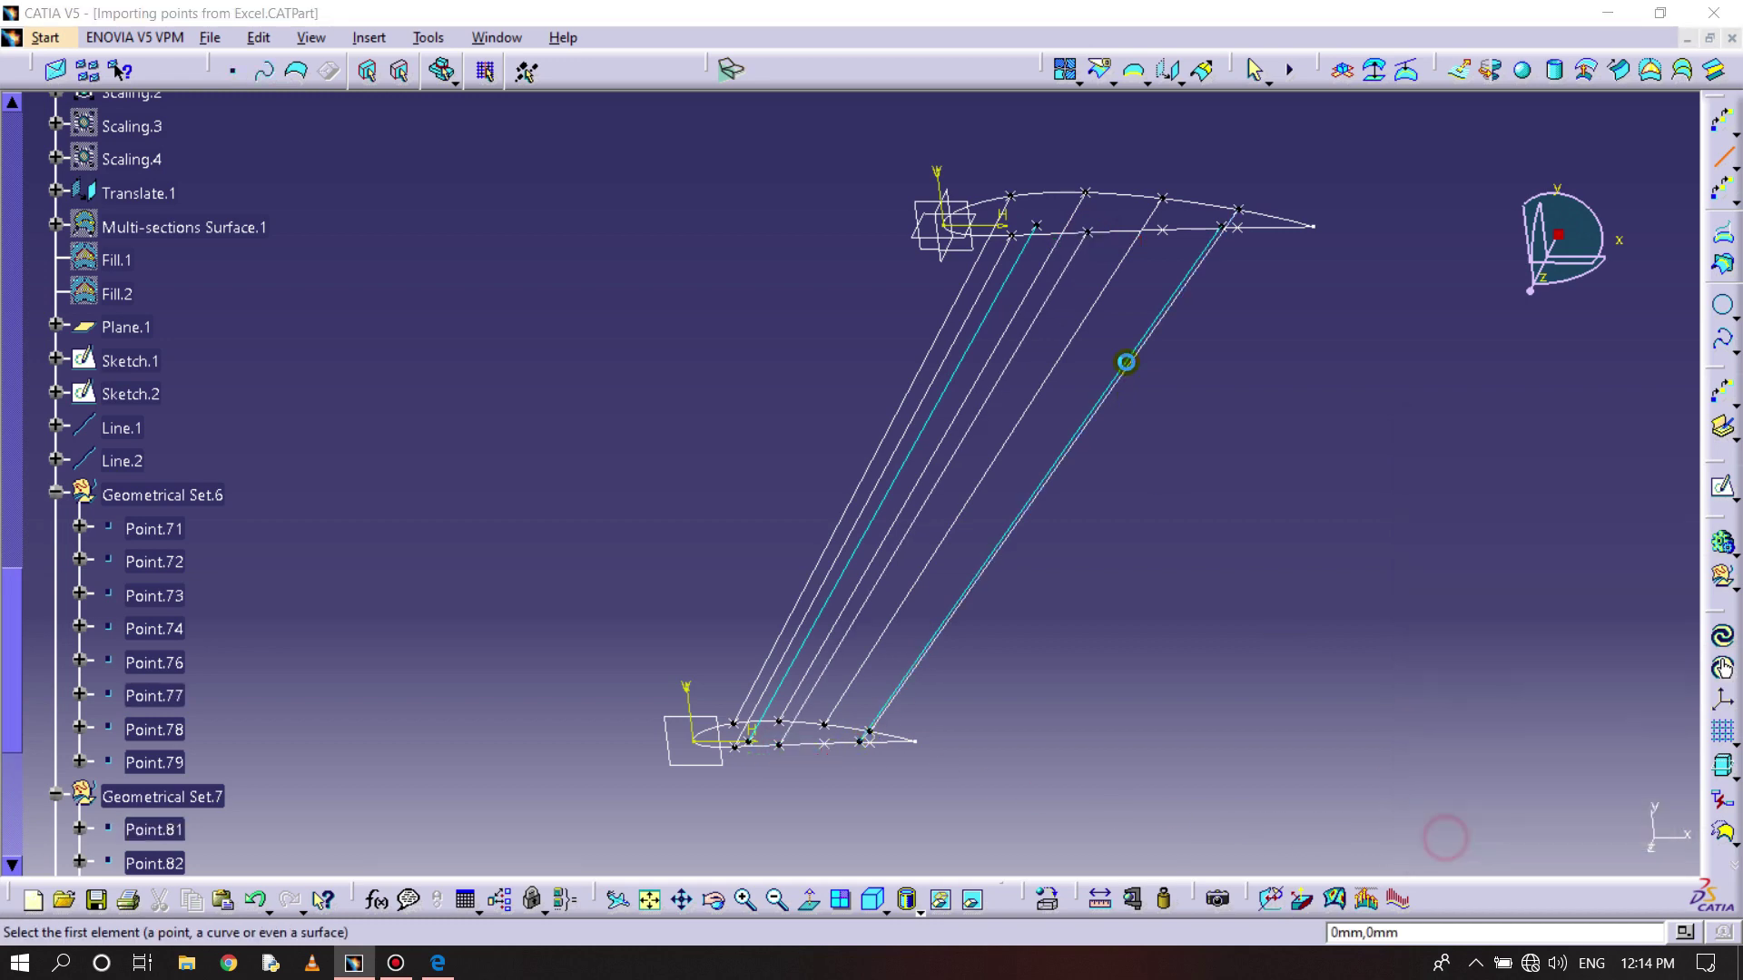
# - Join Point.78 to Point.88 and Point.79 to Point.89 with root-to-tip lines along the rear lower surface
pyautogui.click(1162, 231)
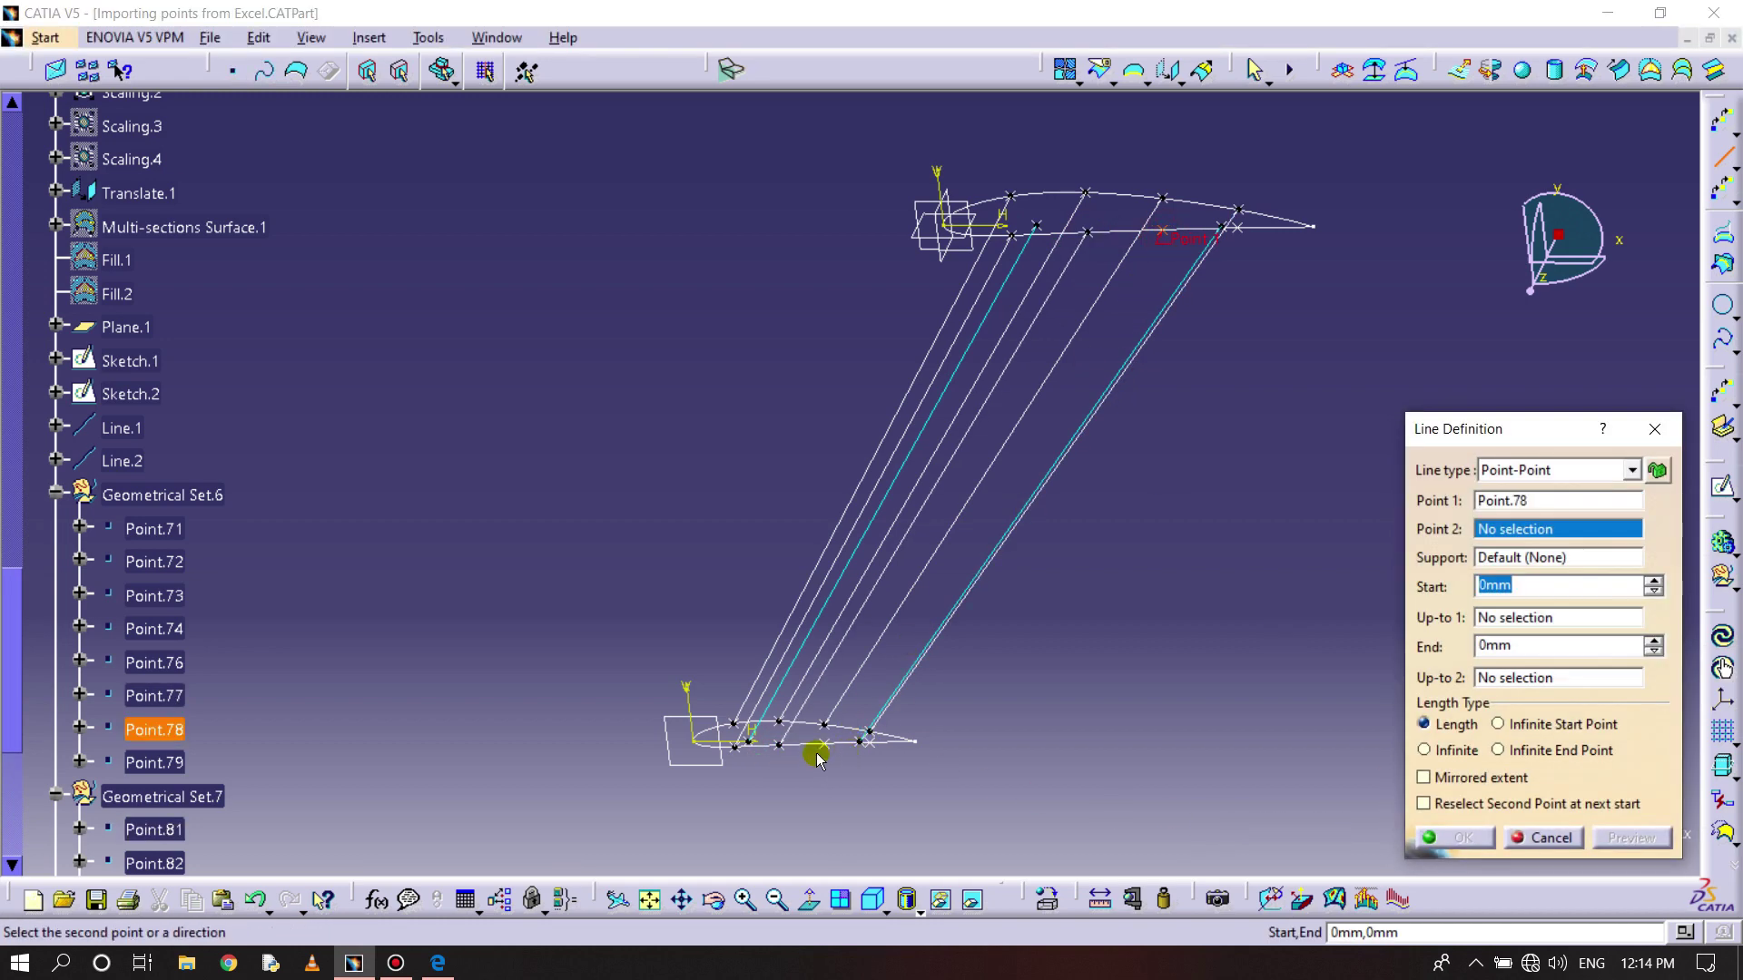
pyautogui.click(820, 756)
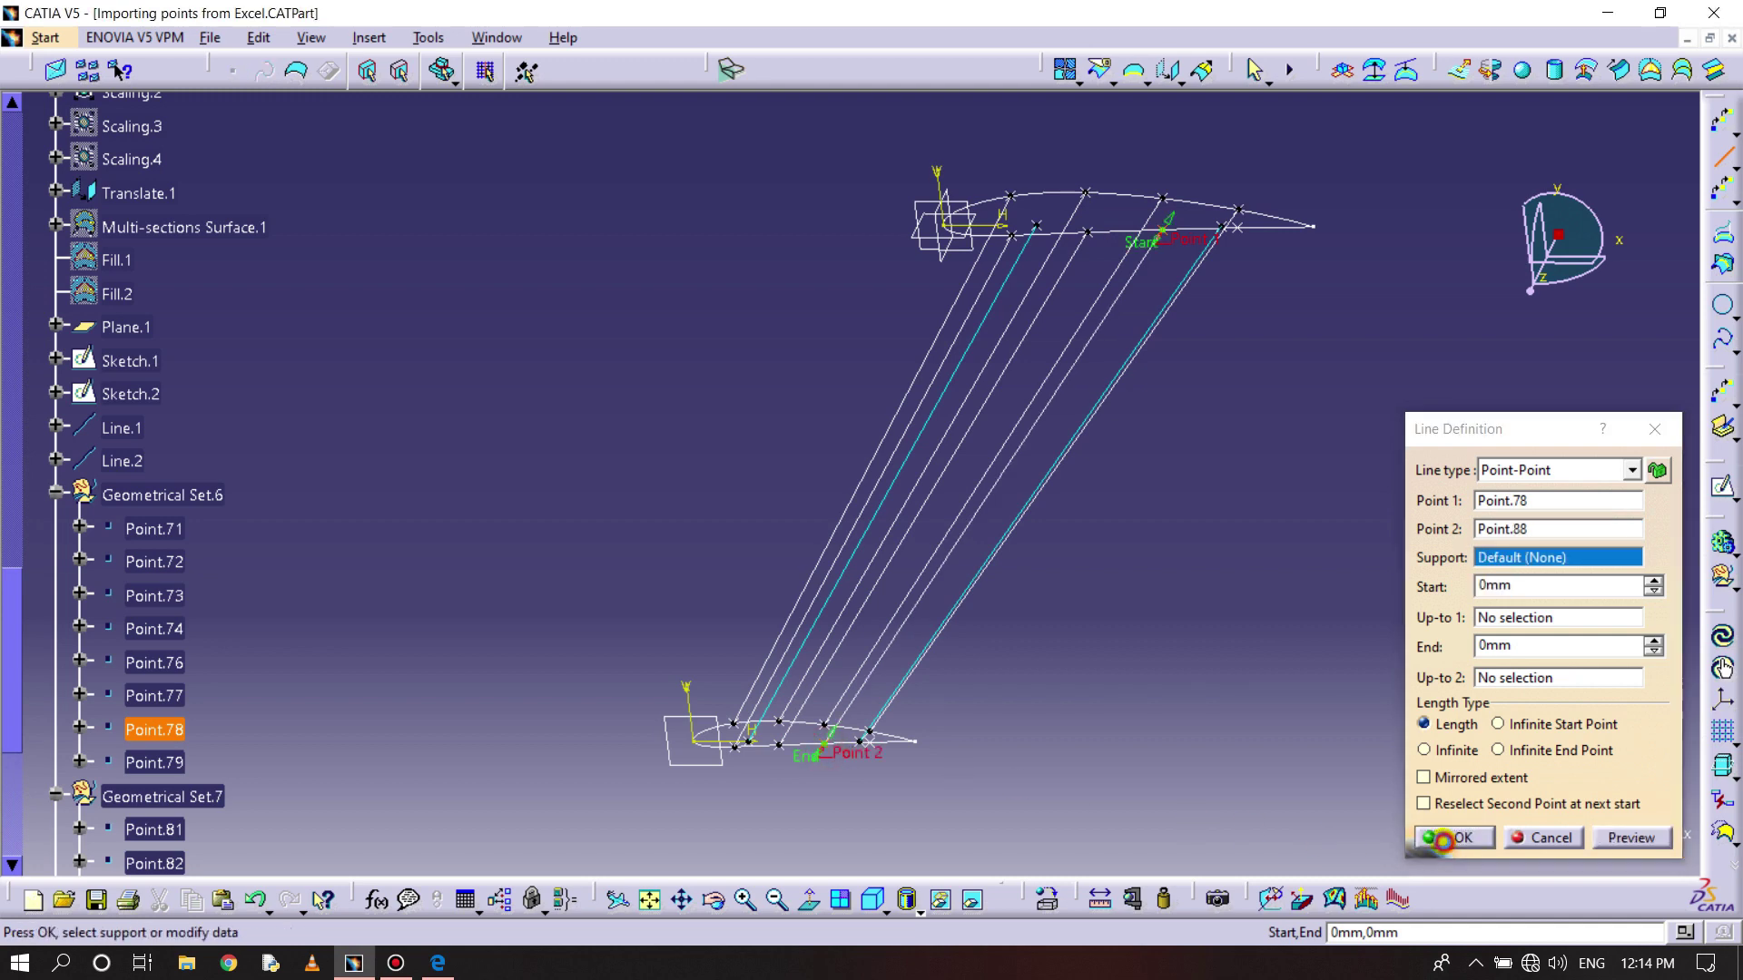
pyautogui.click(1443, 839)
pyautogui.click(1236, 226)
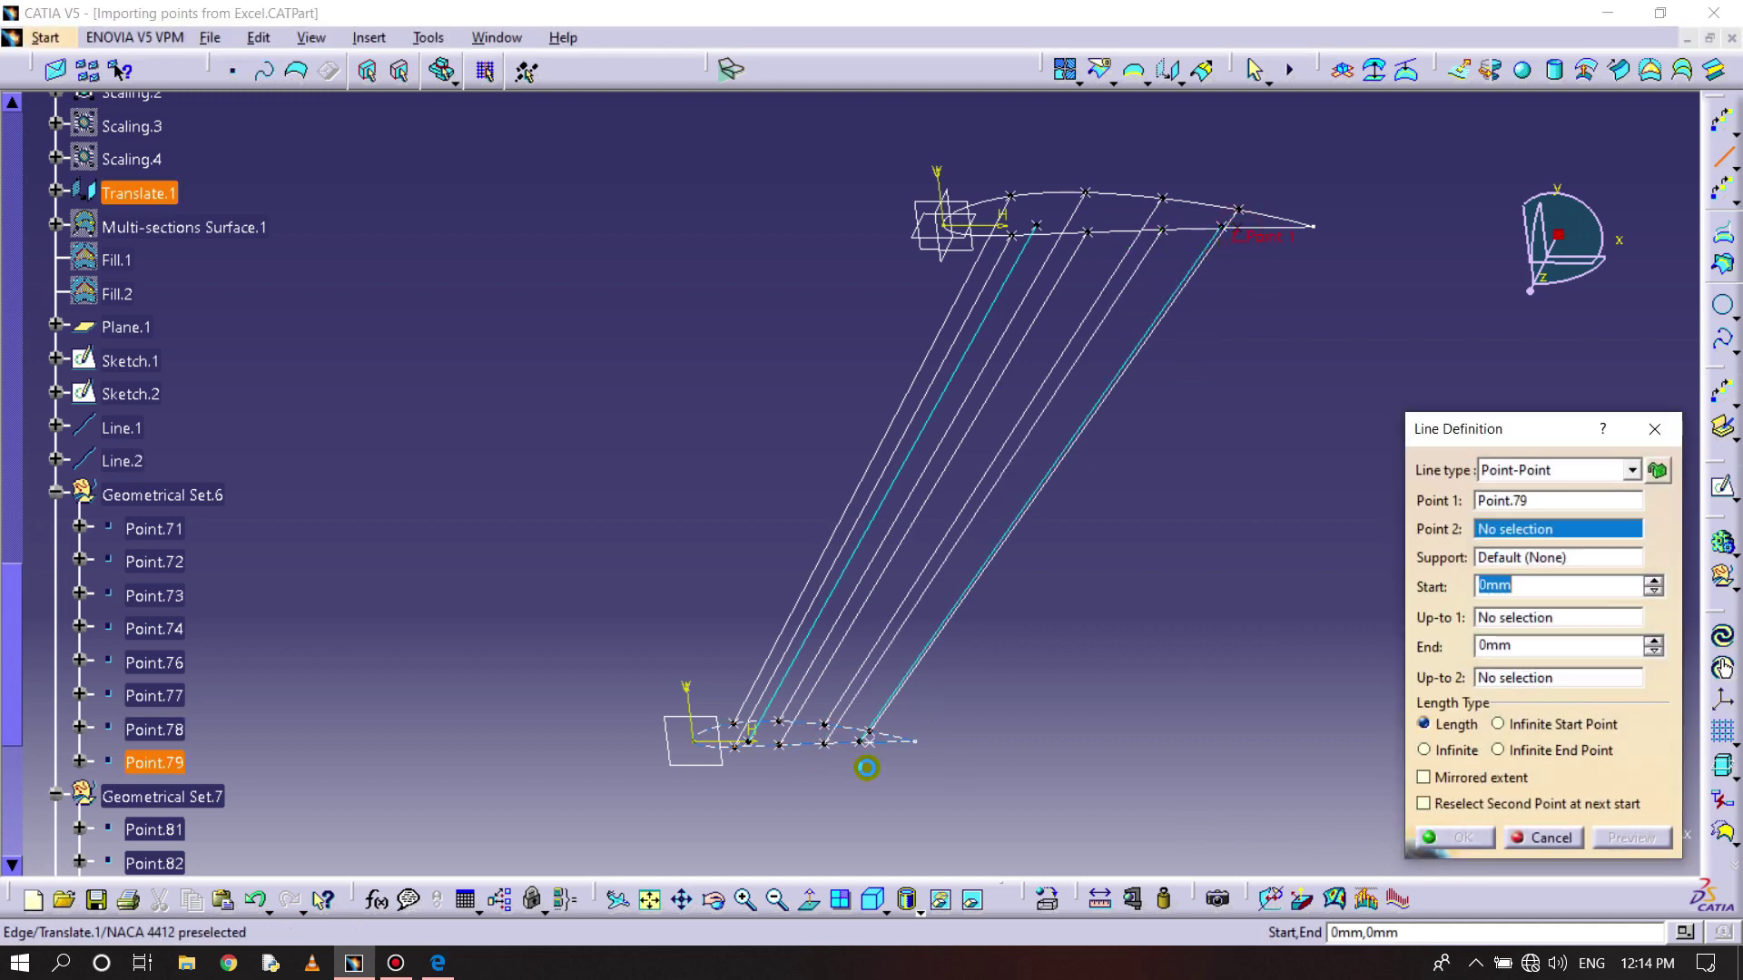
pyautogui.click(869, 740)
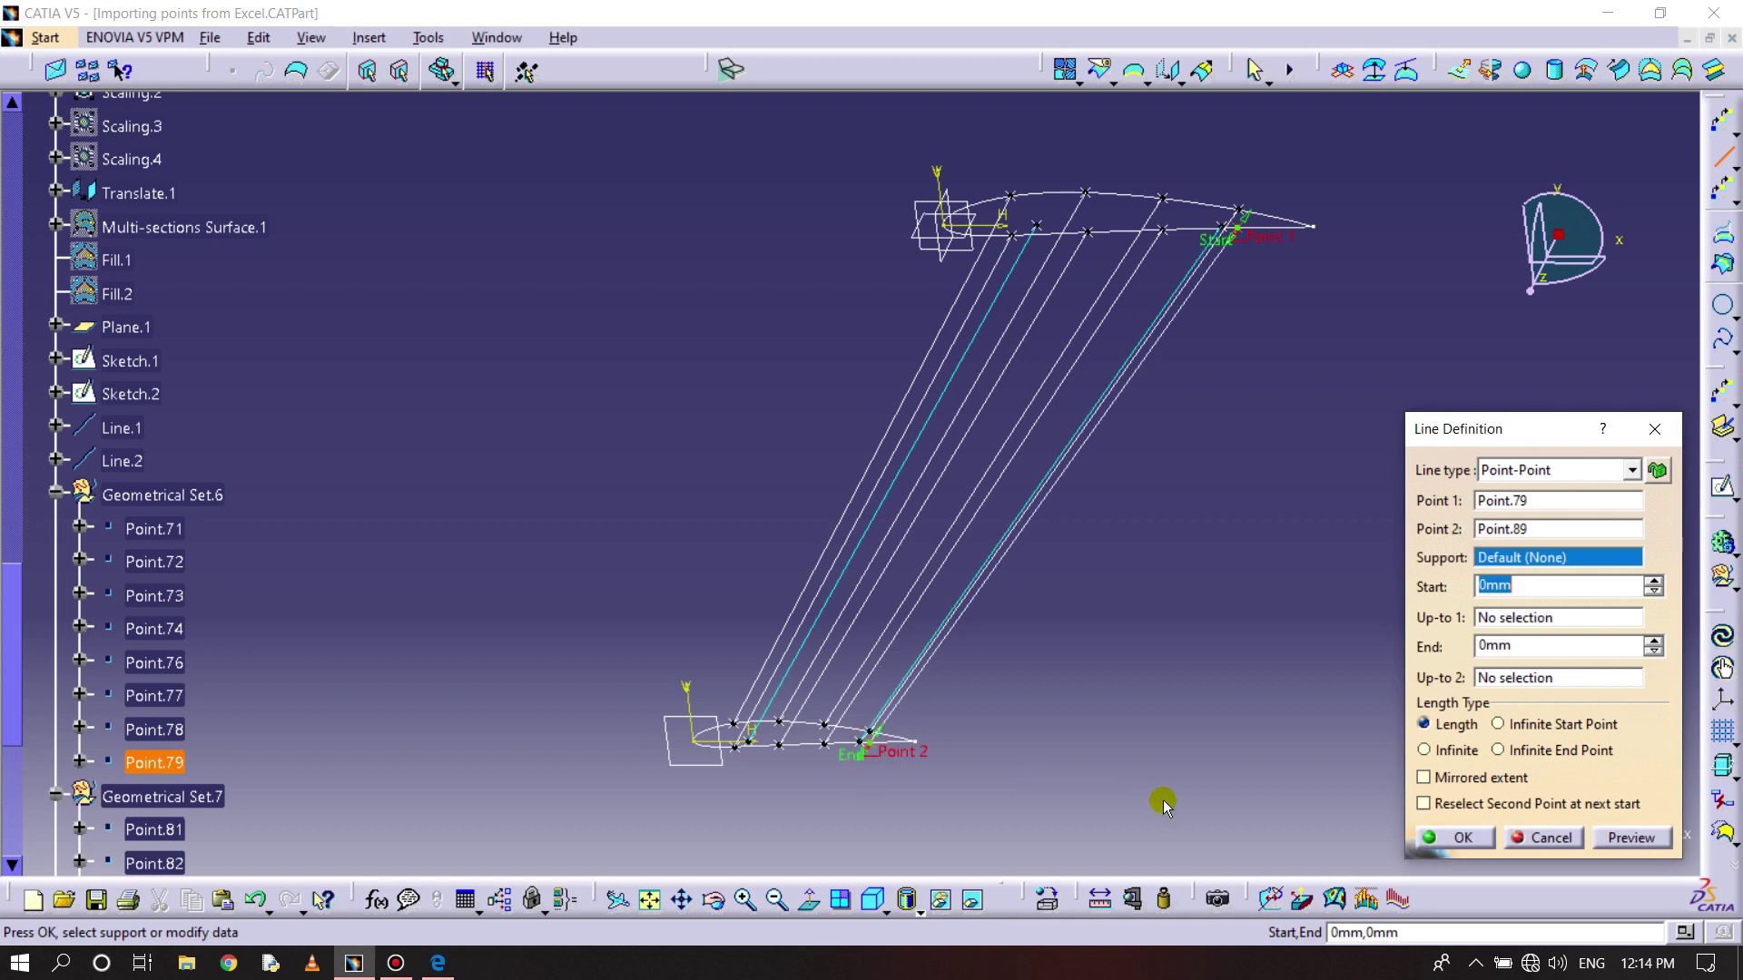
pyautogui.click(1452, 836)
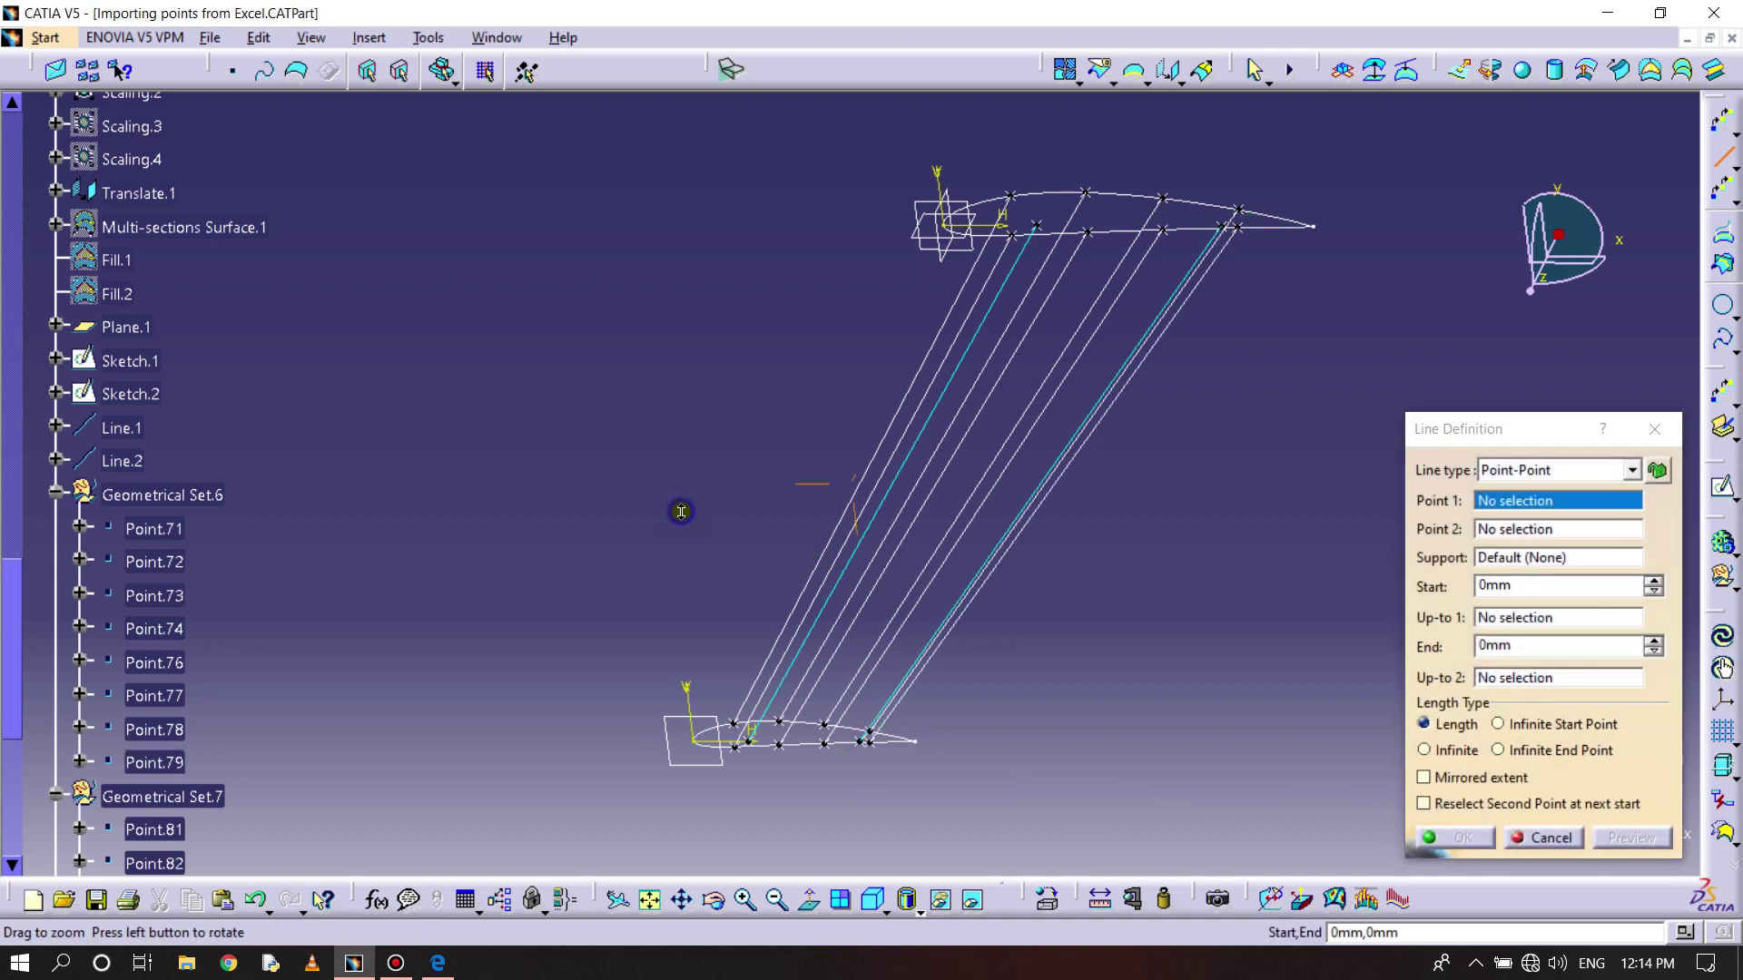
pyautogui.press('Escape')
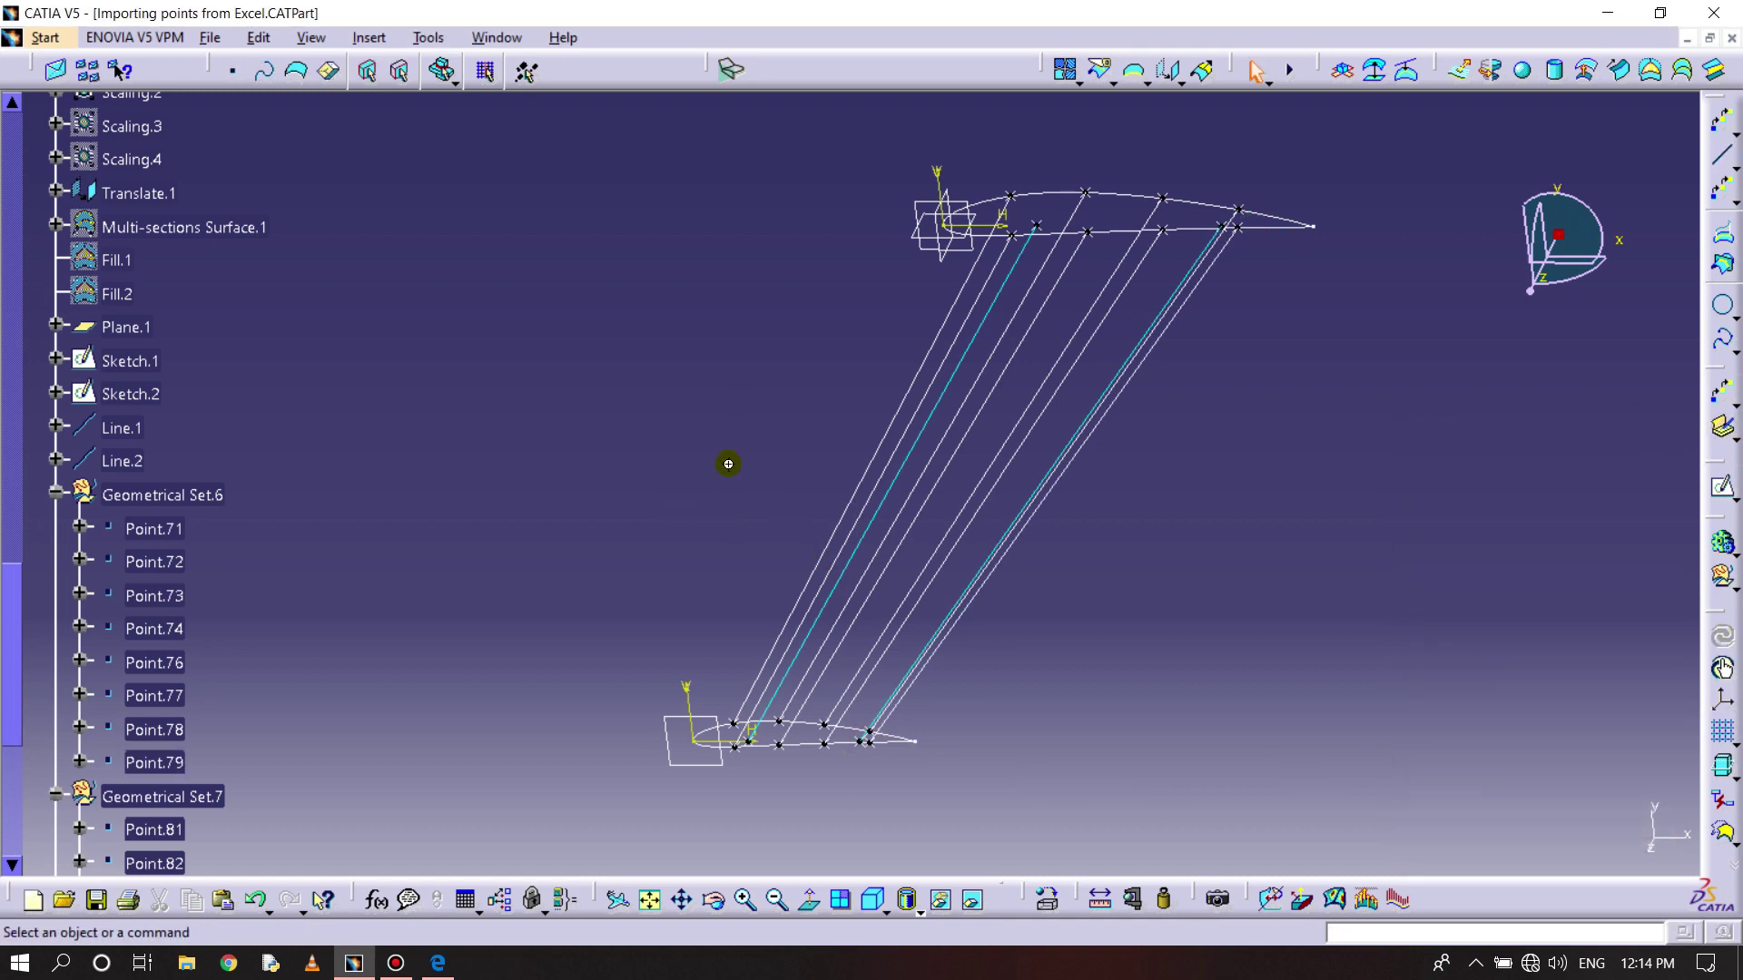
# - Set the color of the eight root-to-tip lines, Line.3 through Line.10, to magenta
pyautogui.moveTo(728, 463); pyautogui.dragTo(1001, 526, button='middle')
pyautogui.scroll(-8, 285, 449)
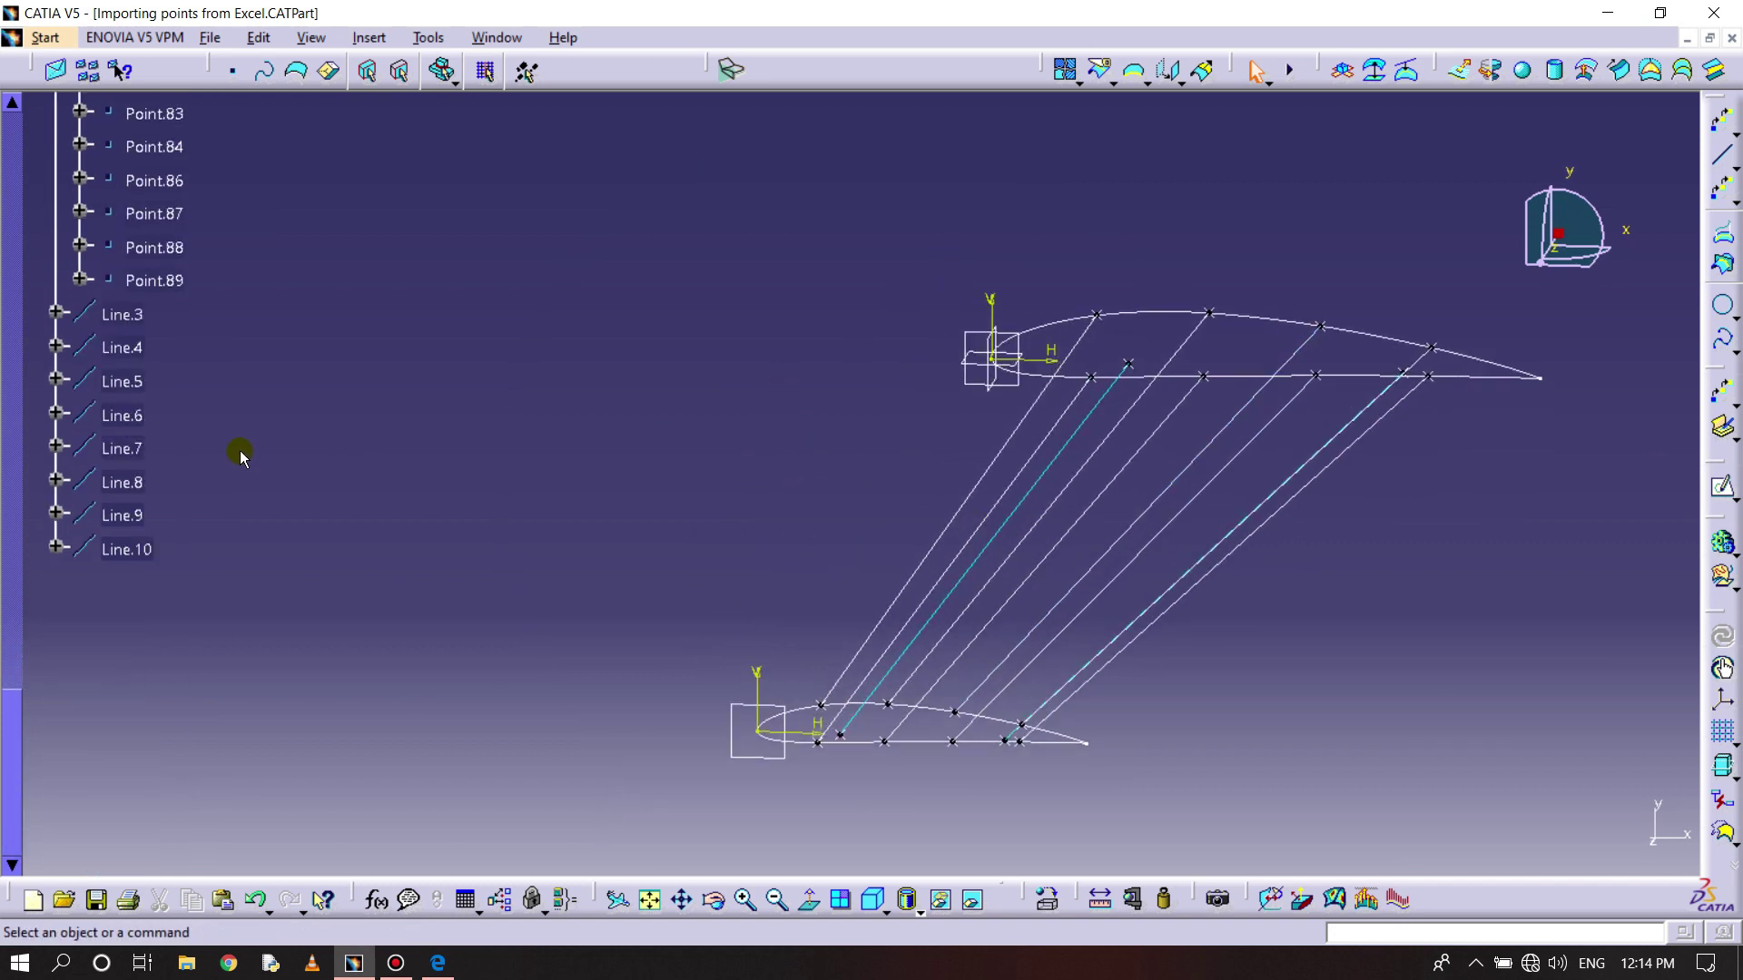
pyautogui.scroll(2, 214, 436)
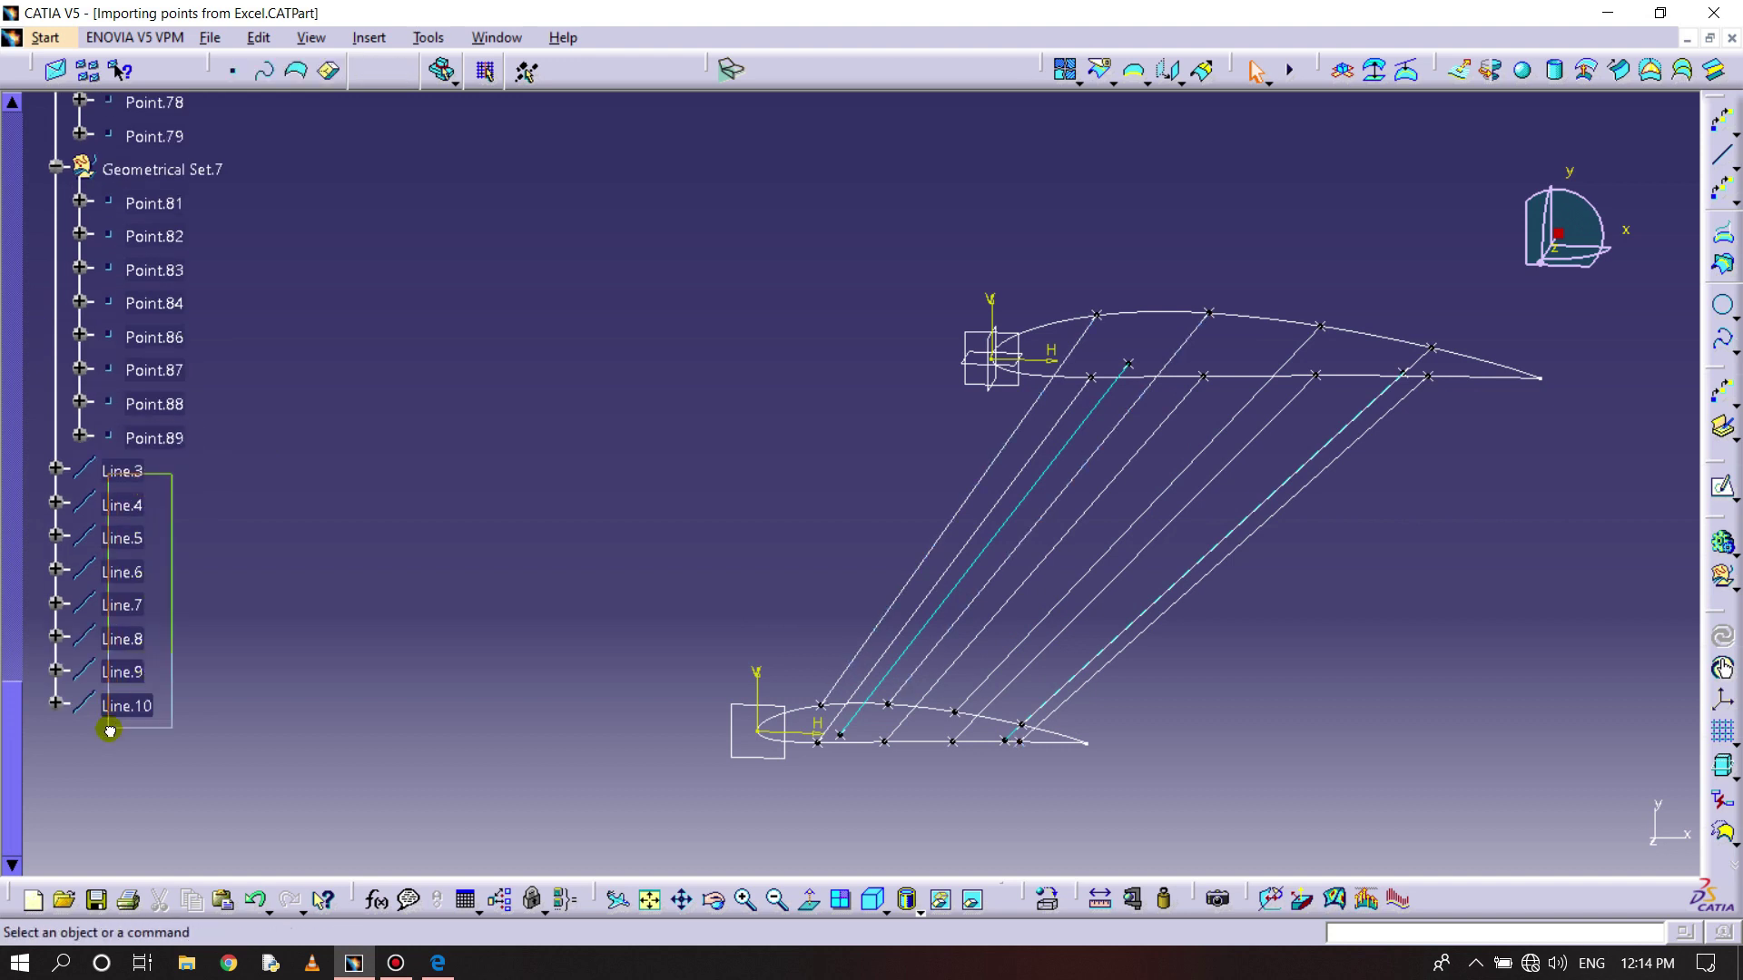
pyautogui.click(122, 470)
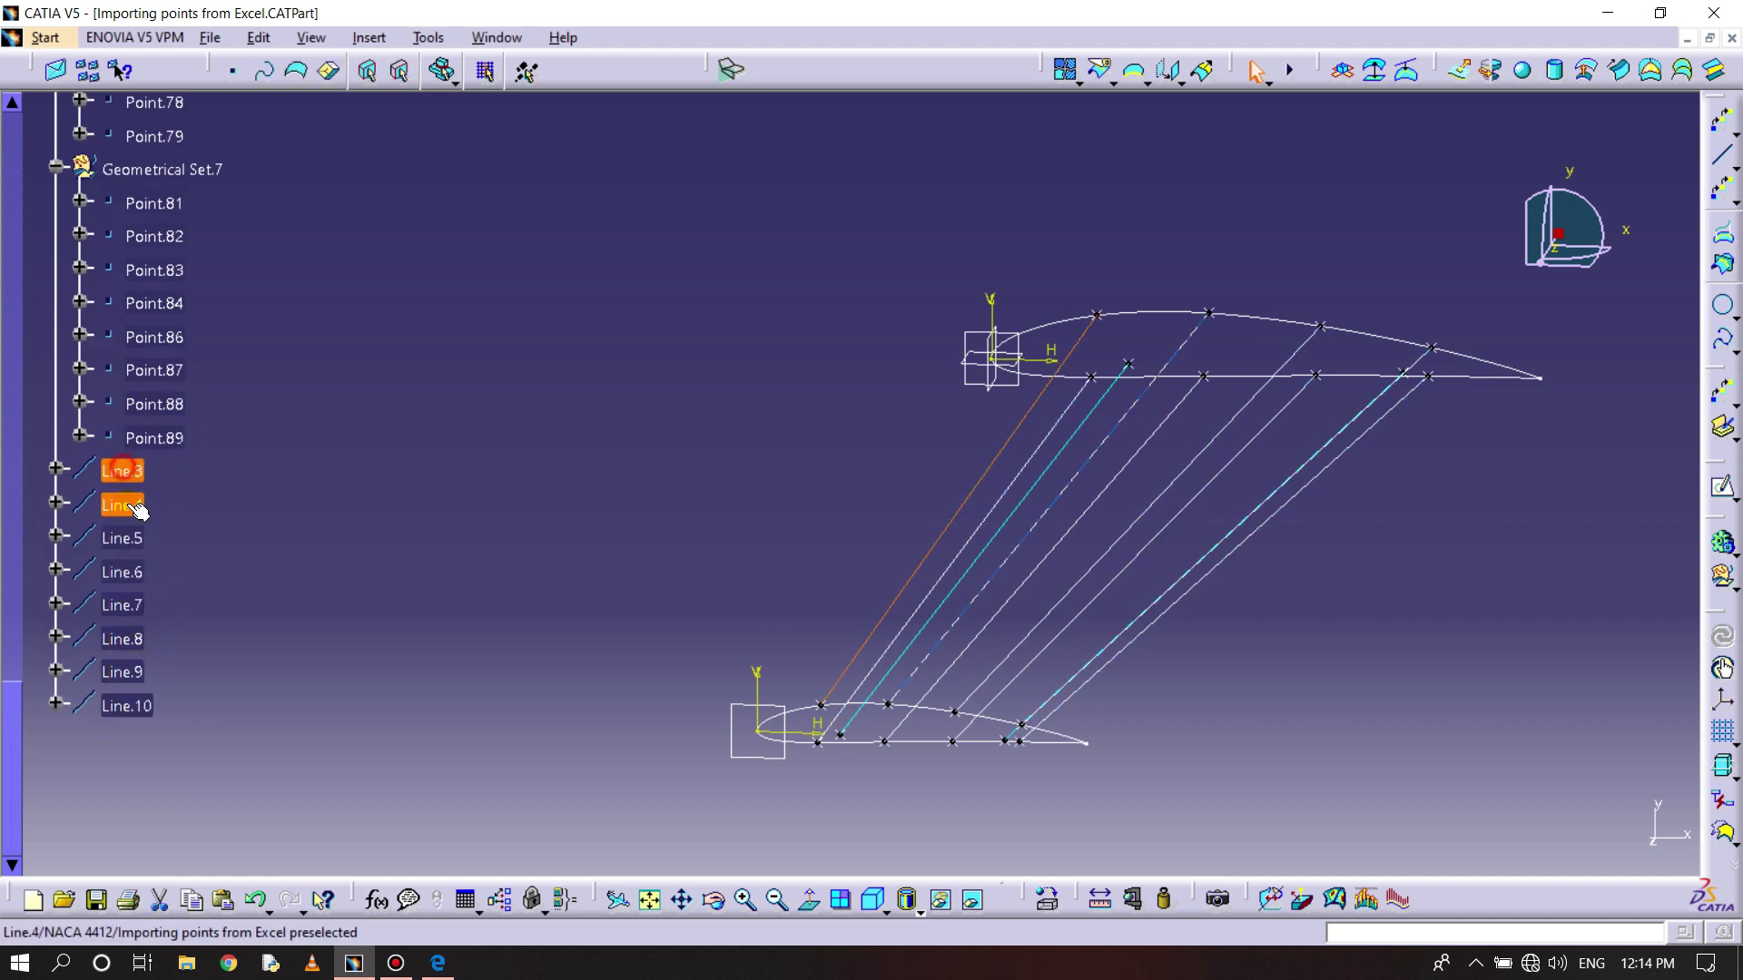
pyautogui.keyDown('ctrl'); pyautogui.click(123, 572); pyautogui.keyUp('ctrl')
pyautogui.keyDown('ctrl'); pyautogui.click(122, 604); pyautogui.keyUp('ctrl')
pyautogui.keyDown('ctrl'); pyautogui.click(121, 639); pyautogui.keyUp('ctrl')
pyautogui.keyDown('ctrl'); pyautogui.click(121, 672); pyautogui.keyUp('ctrl')
pyautogui.keyDown('ctrl'); pyautogui.click(126, 705); pyautogui.keyUp('ctrl')
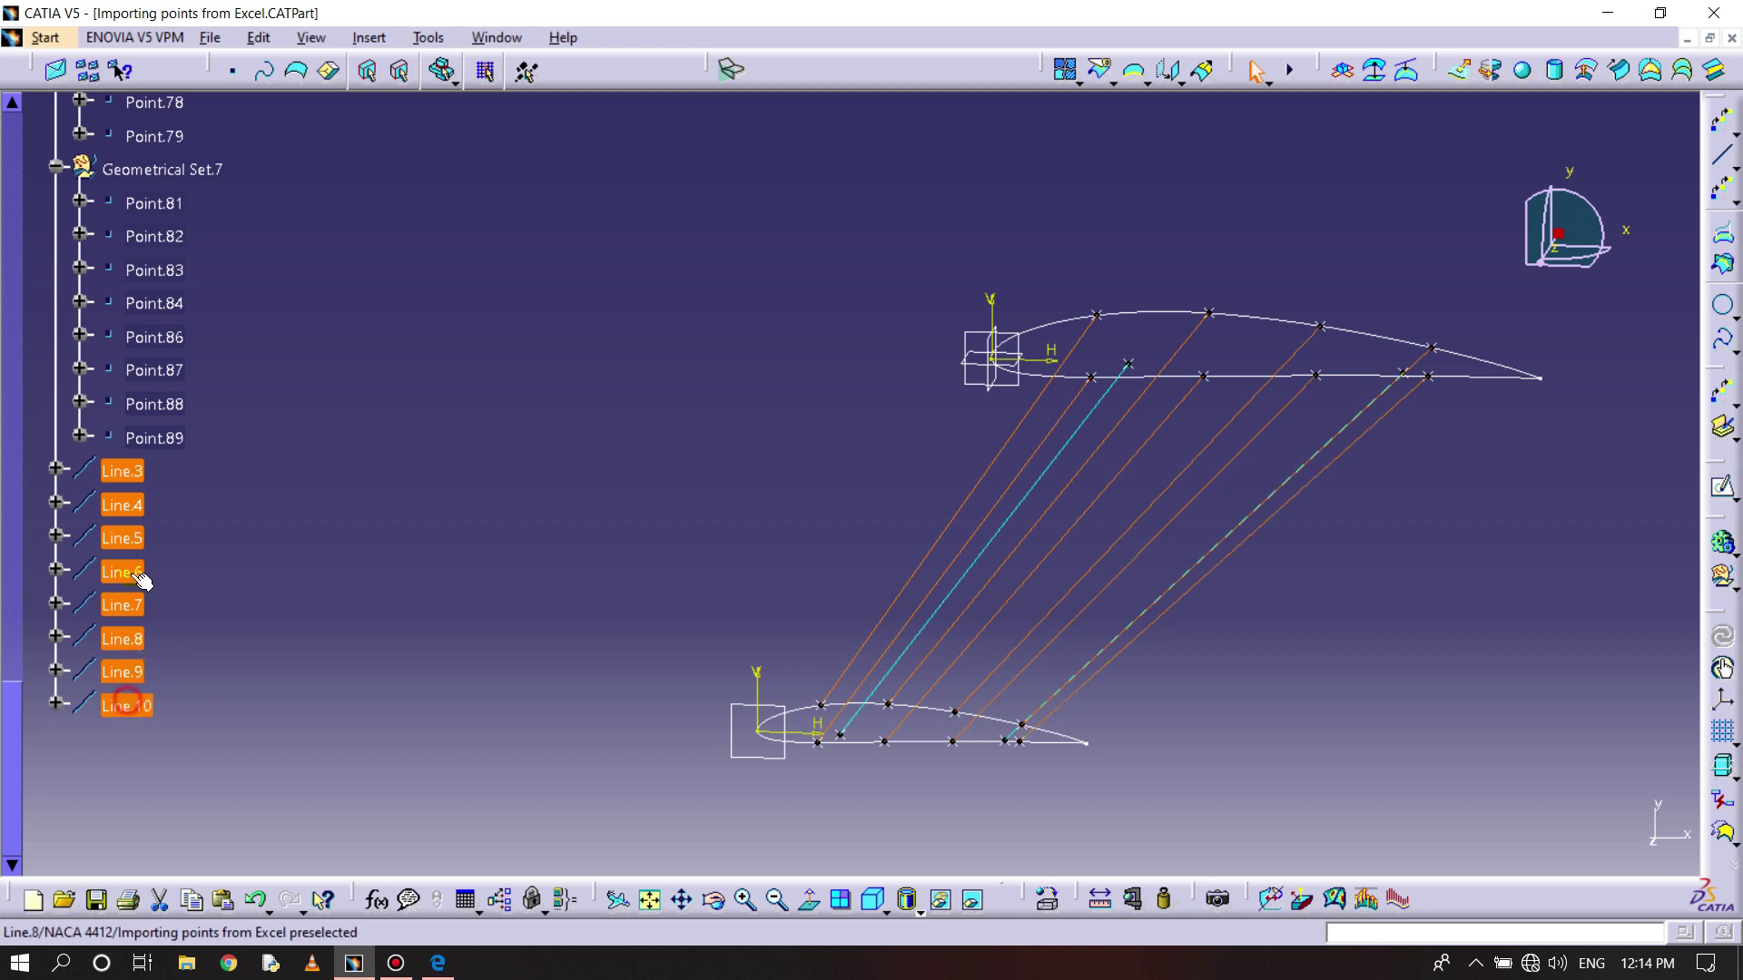
pyautogui.rightClick(134, 539)
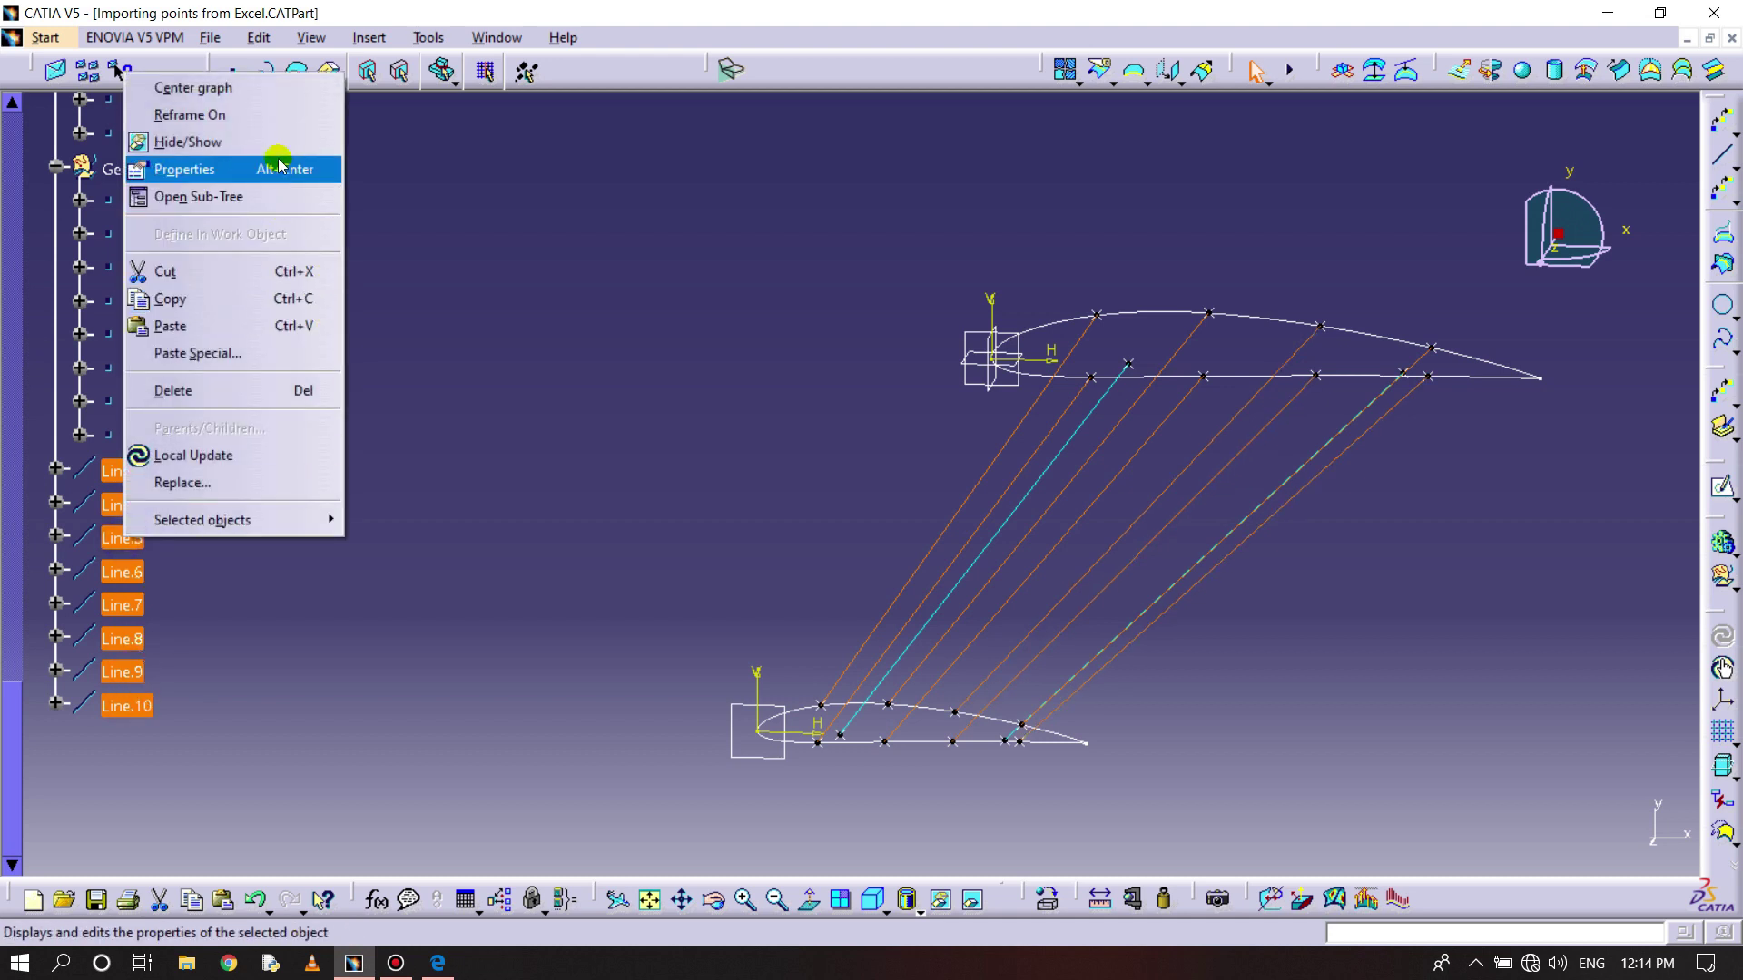
pyautogui.click(307, 168)
pyautogui.click(1247, 468)
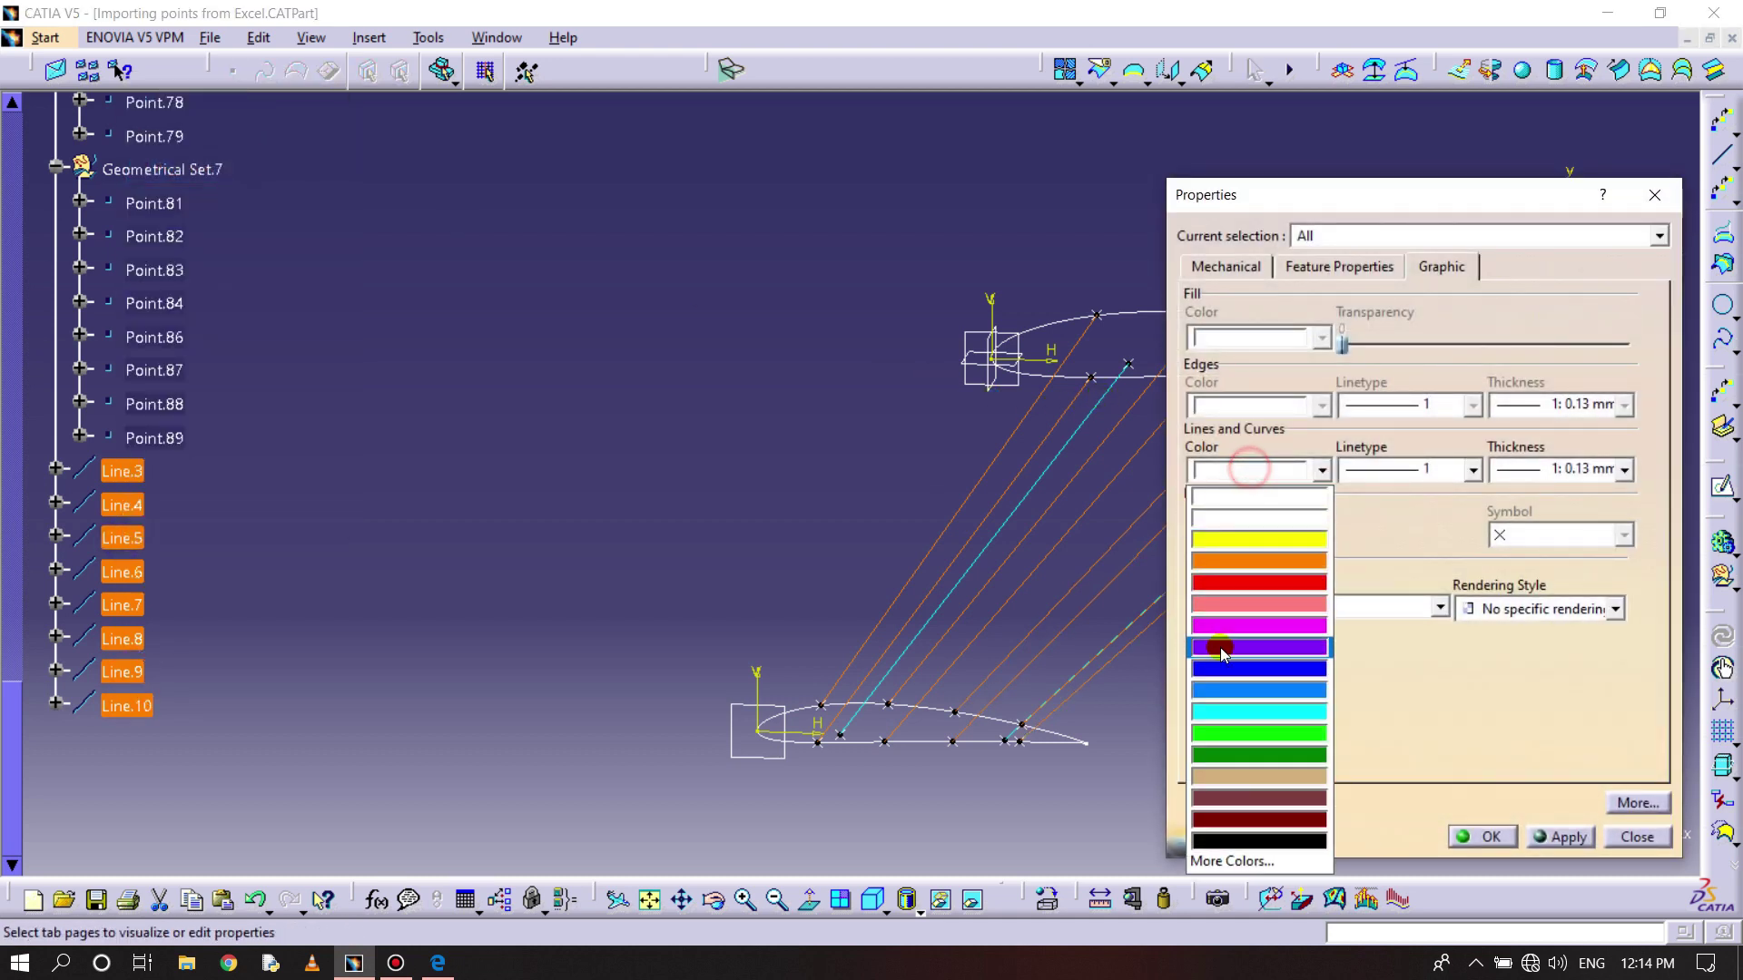
pyautogui.click(1235, 626)
pyautogui.click(1551, 839)
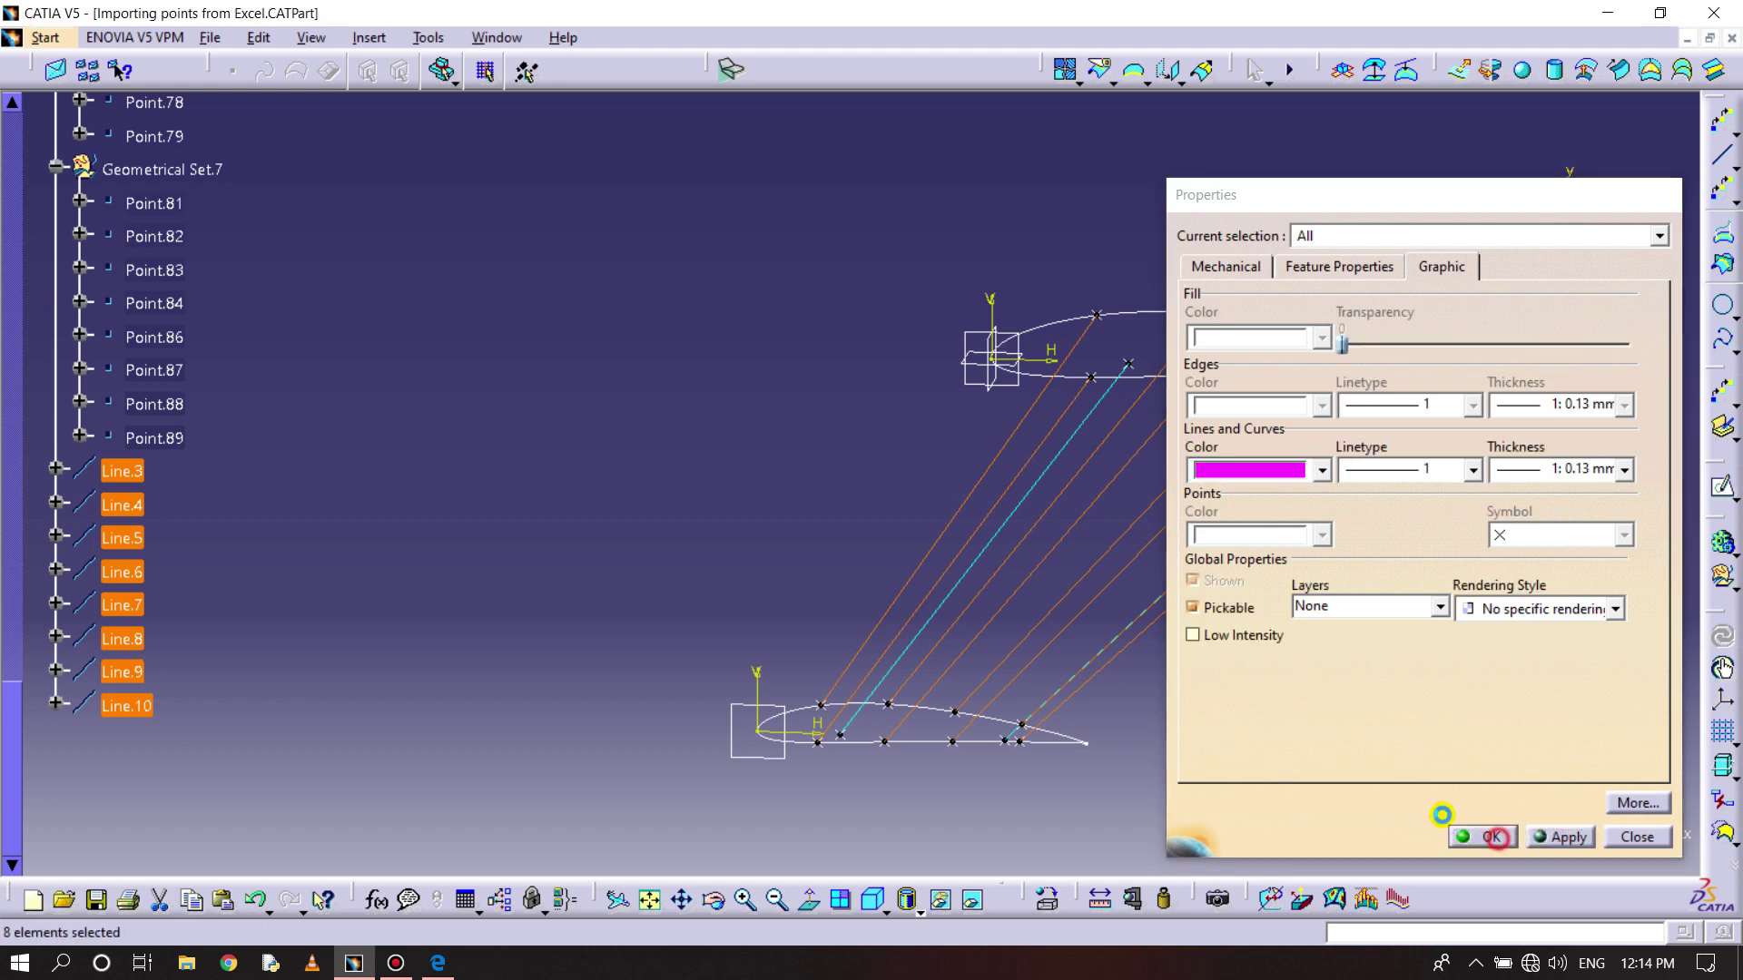
pyautogui.click(1481, 836)
# - Bring the hidden multi-sections wing surface back into the visible space
pyautogui.moveTo(1335, 635); pyautogui.dragTo(899, 506, button='middle')
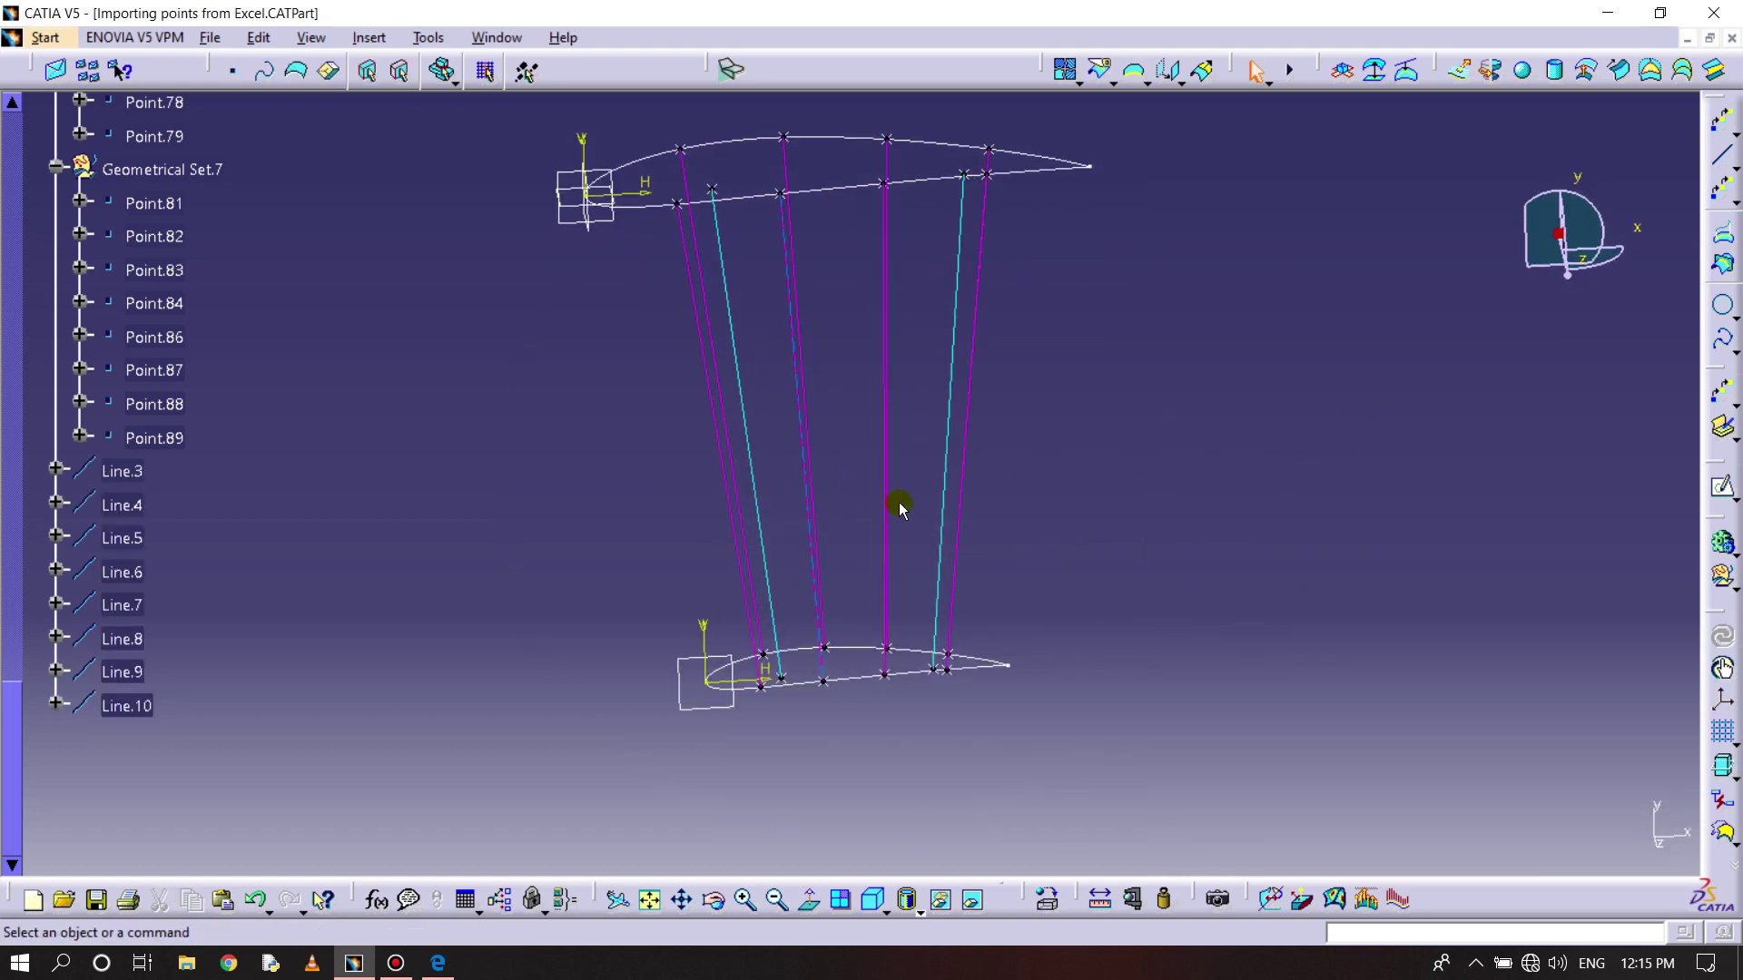
pyautogui.moveTo(1028, 738)
pyautogui.mouseDown(button='middle')
pyautogui.moveTo(1023, 669)
pyautogui.moveTo(1054, 684)
pyautogui.moveTo(1061, 744)
pyautogui.mouseUp(button='middle')
pyautogui.moveTo(1169, 569); pyautogui.dragTo(898, 681, button='middle')
pyautogui.click(976, 901)
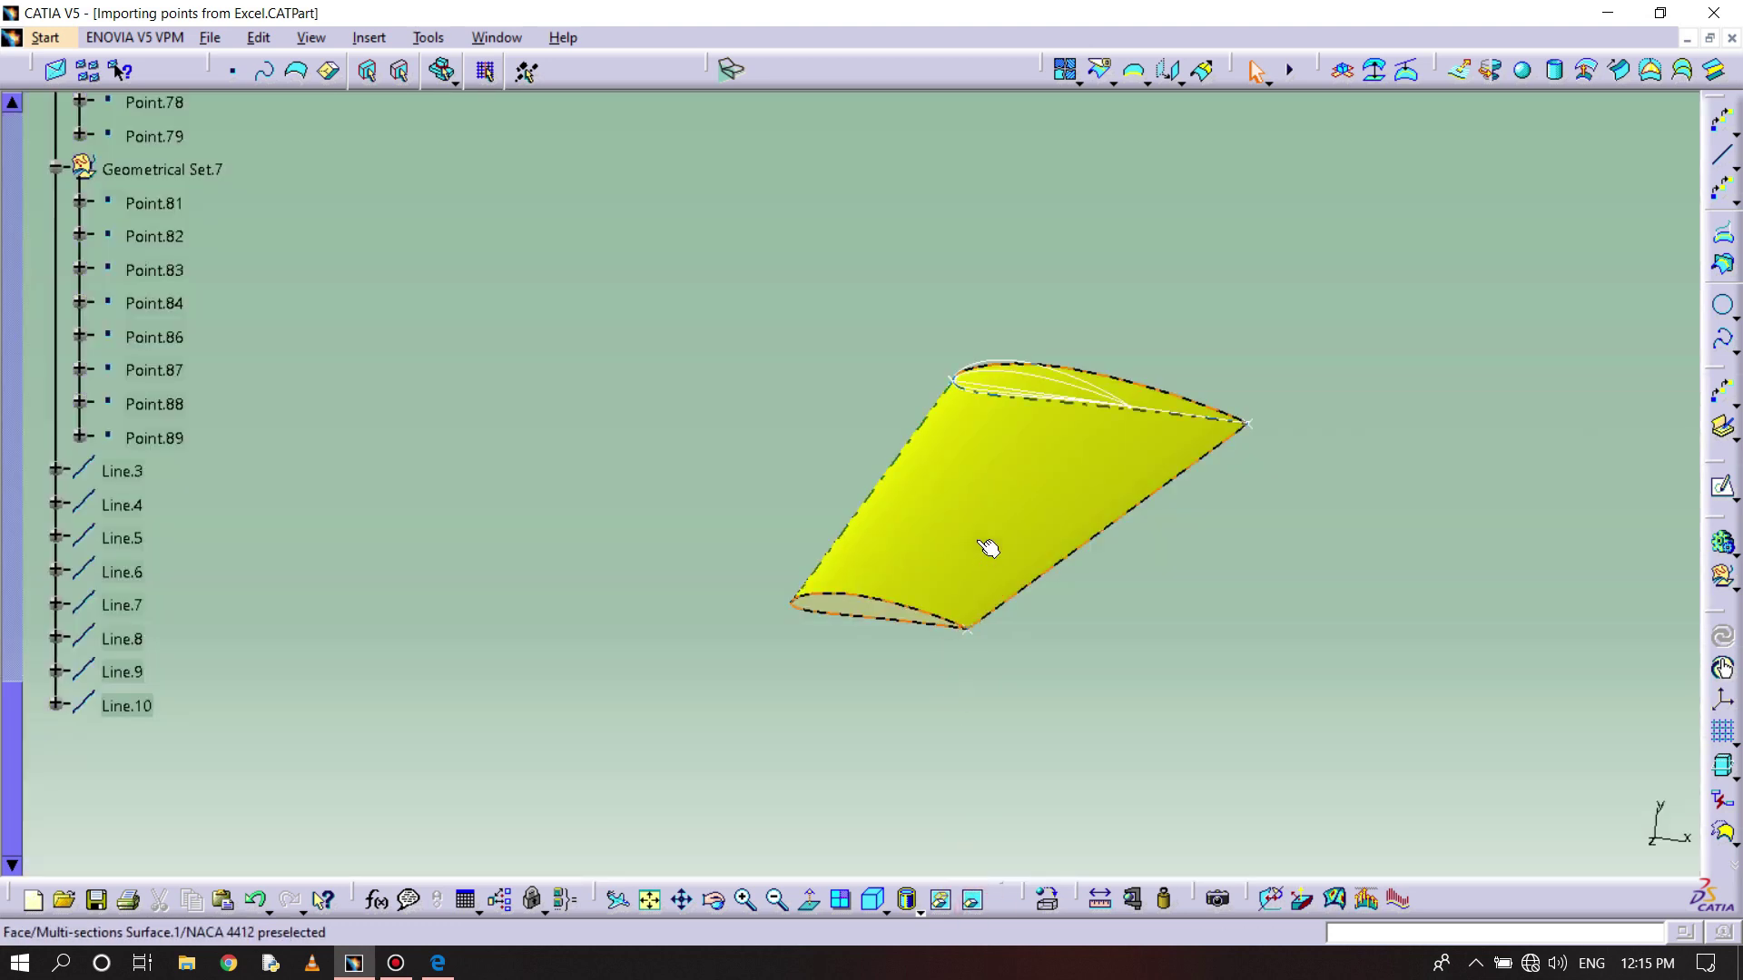
pyautogui.rightClick(987, 544)
pyautogui.click(1044, 117)
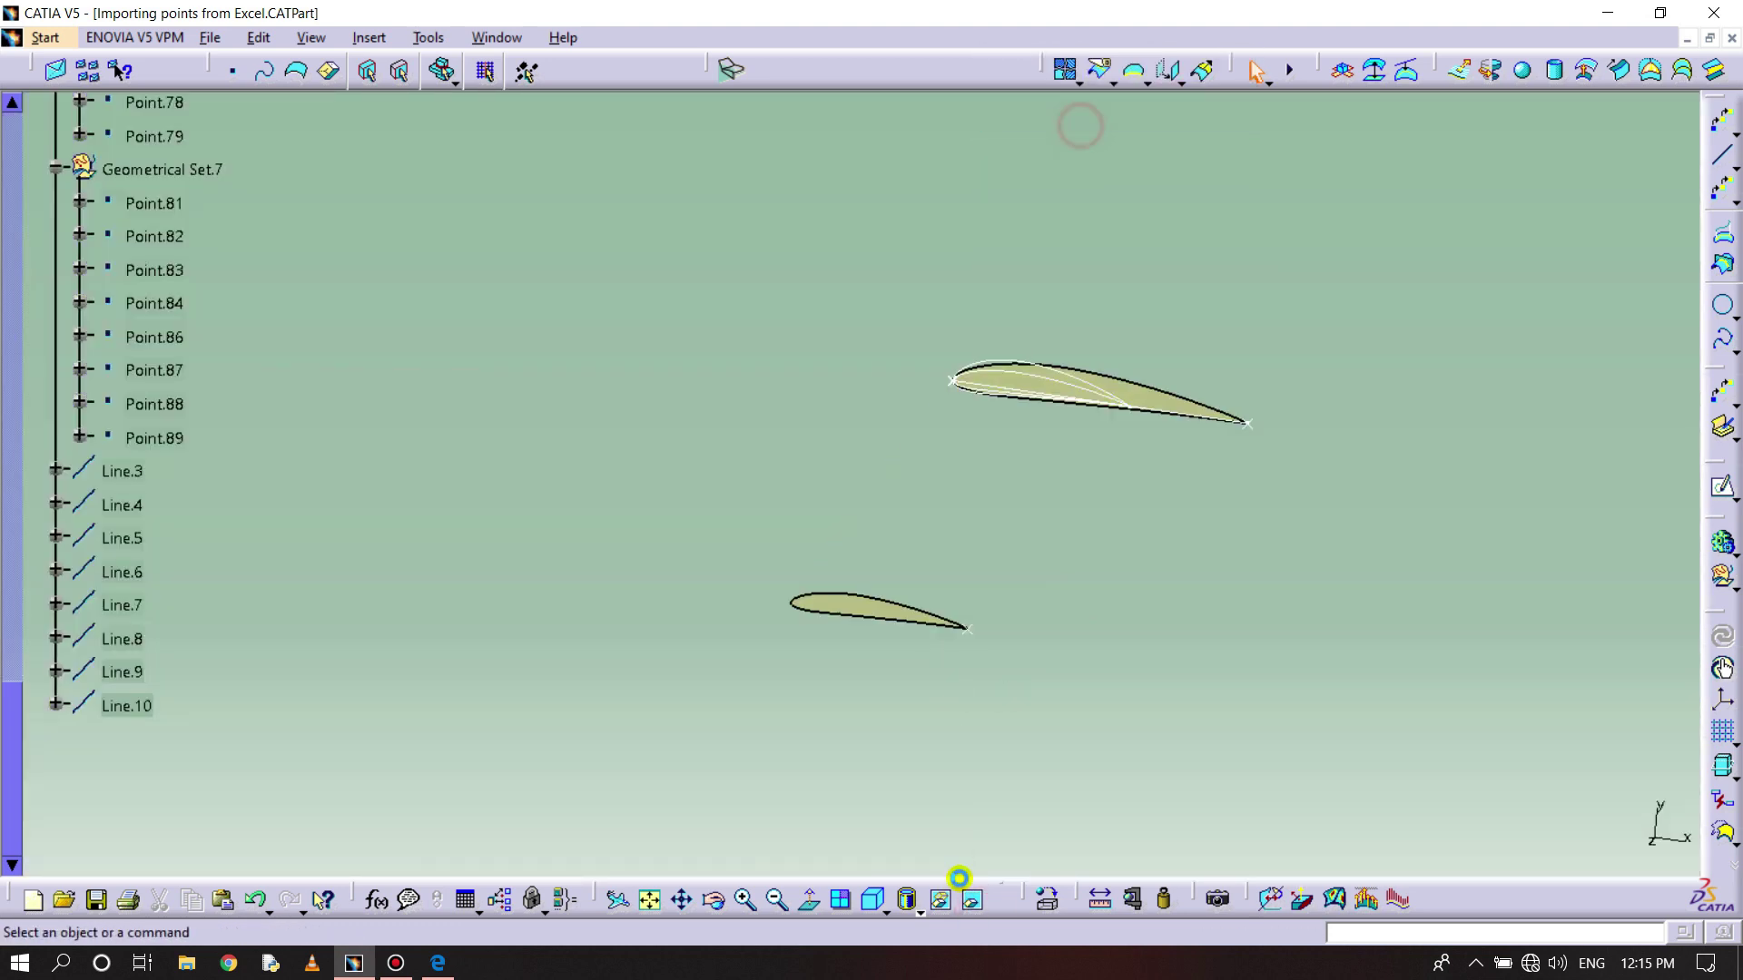
pyautogui.click(975, 901)
# - Insert a new body into the part and rename it Front Spar
pyautogui.moveTo(681, 700); pyautogui.dragTo(691, 620, button='middle')
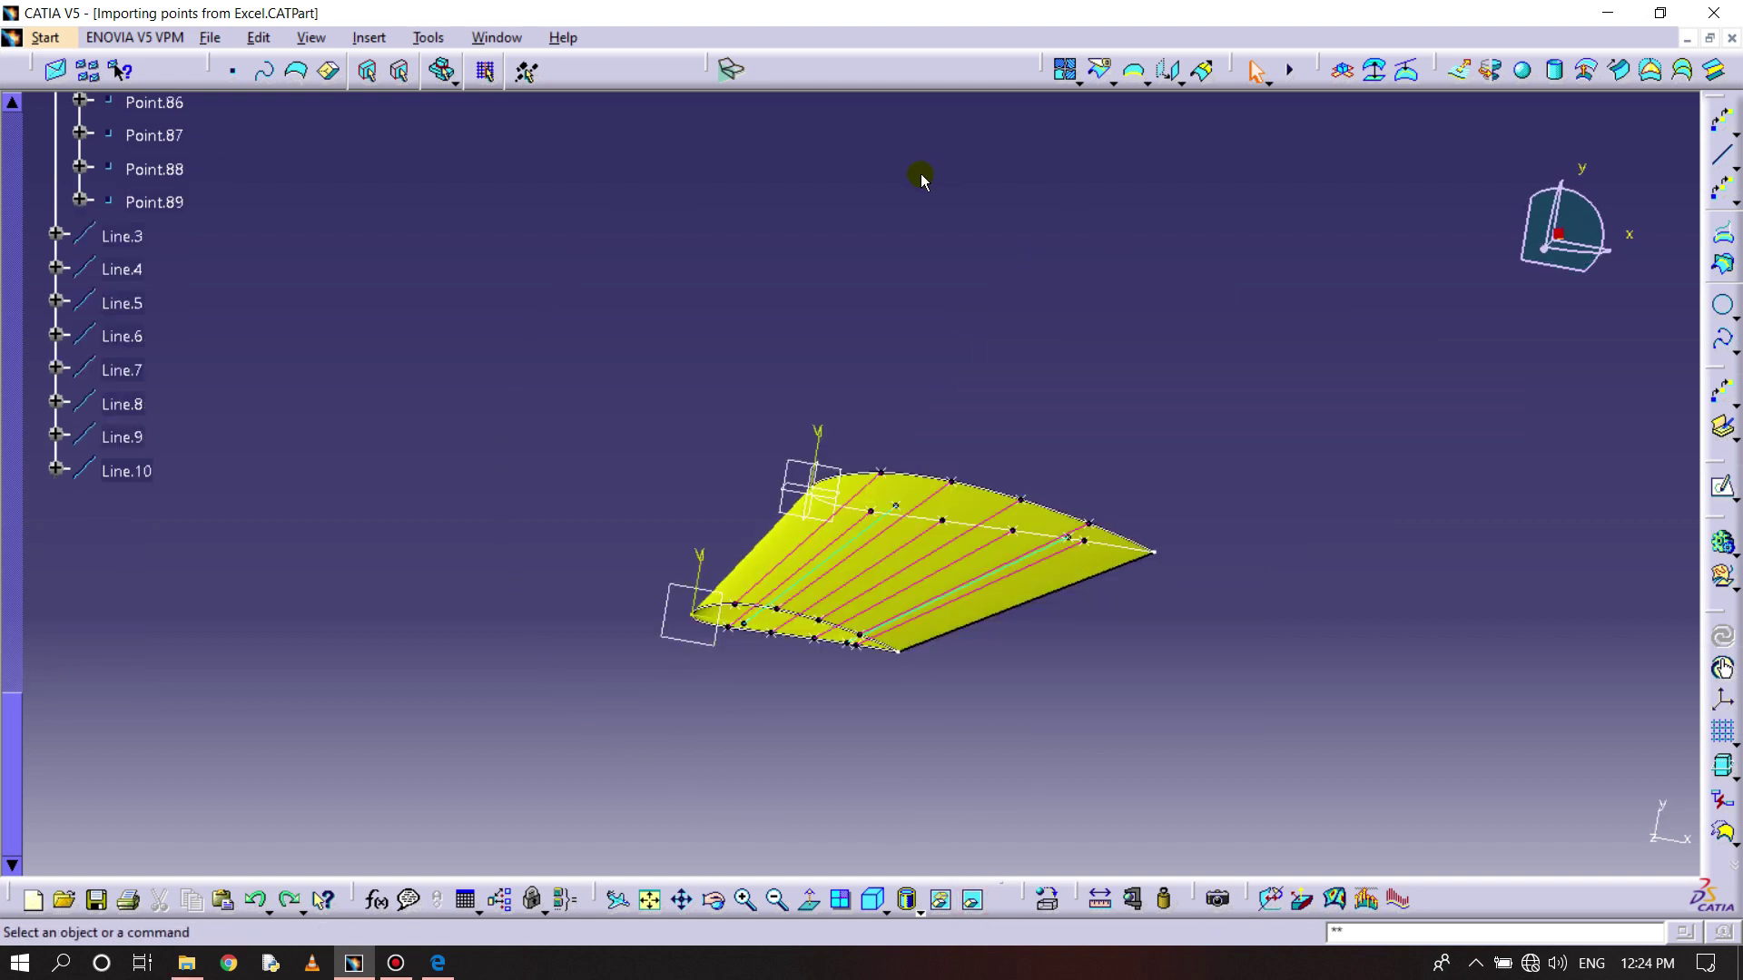
pyautogui.click(369, 38)
pyautogui.click(391, 89)
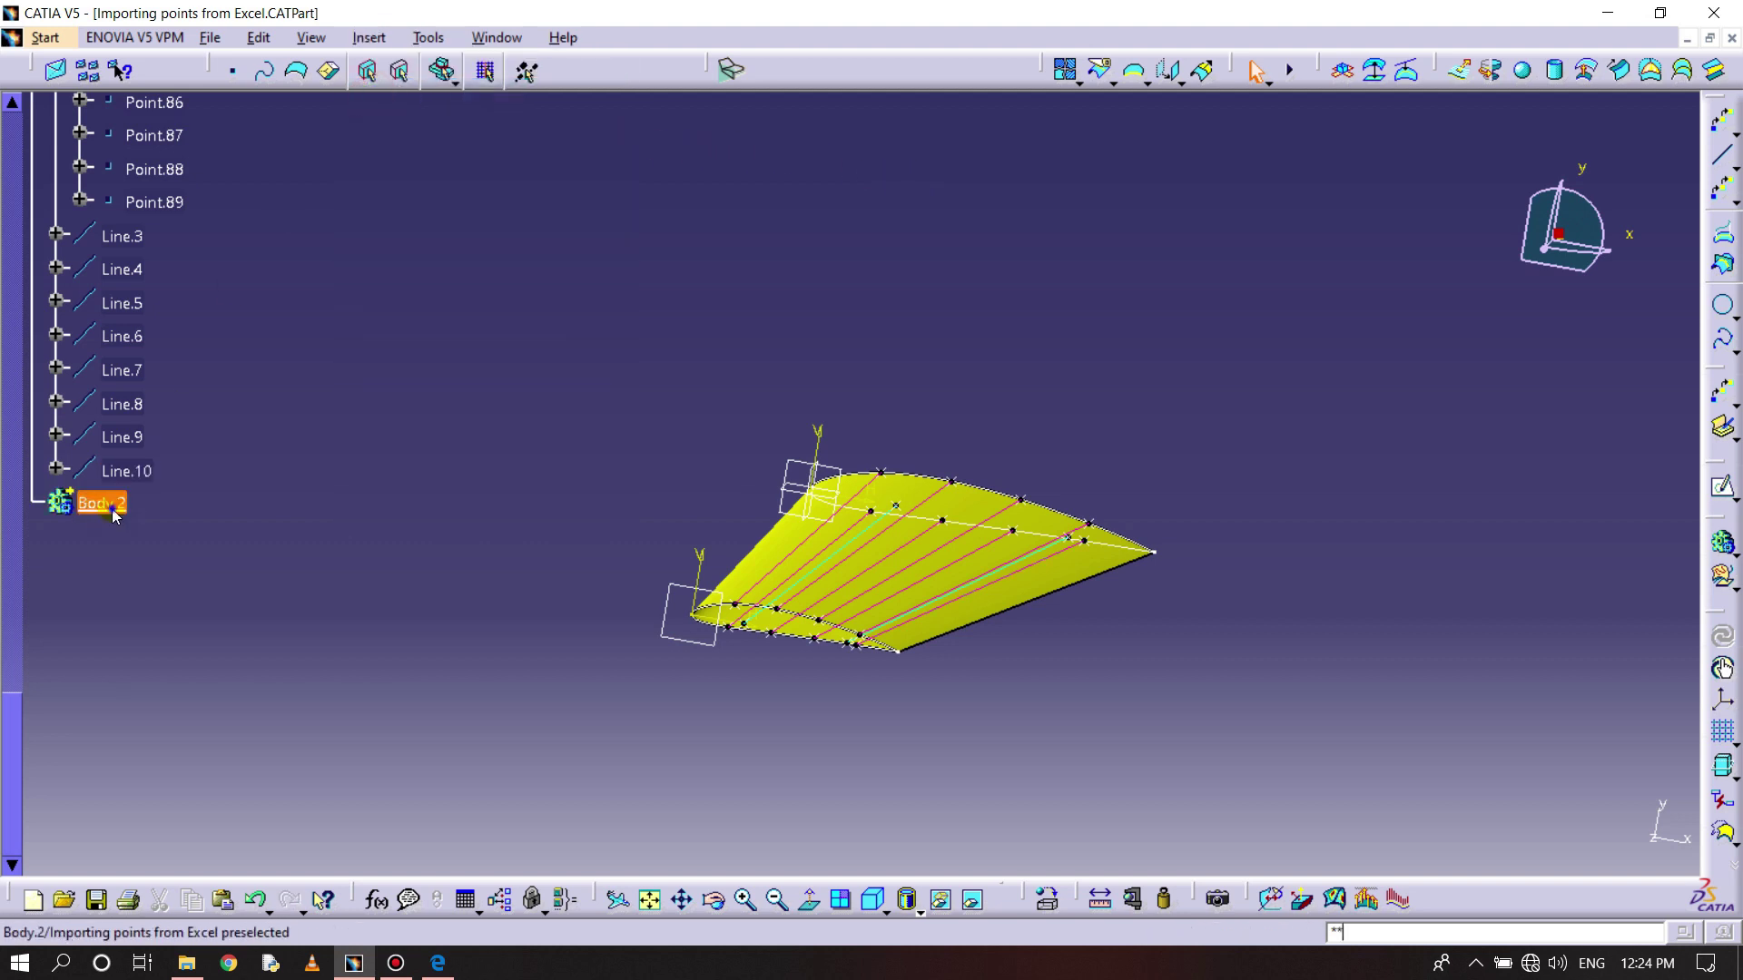
pyautogui.rightClick(107, 505)
pyautogui.click(232, 140)
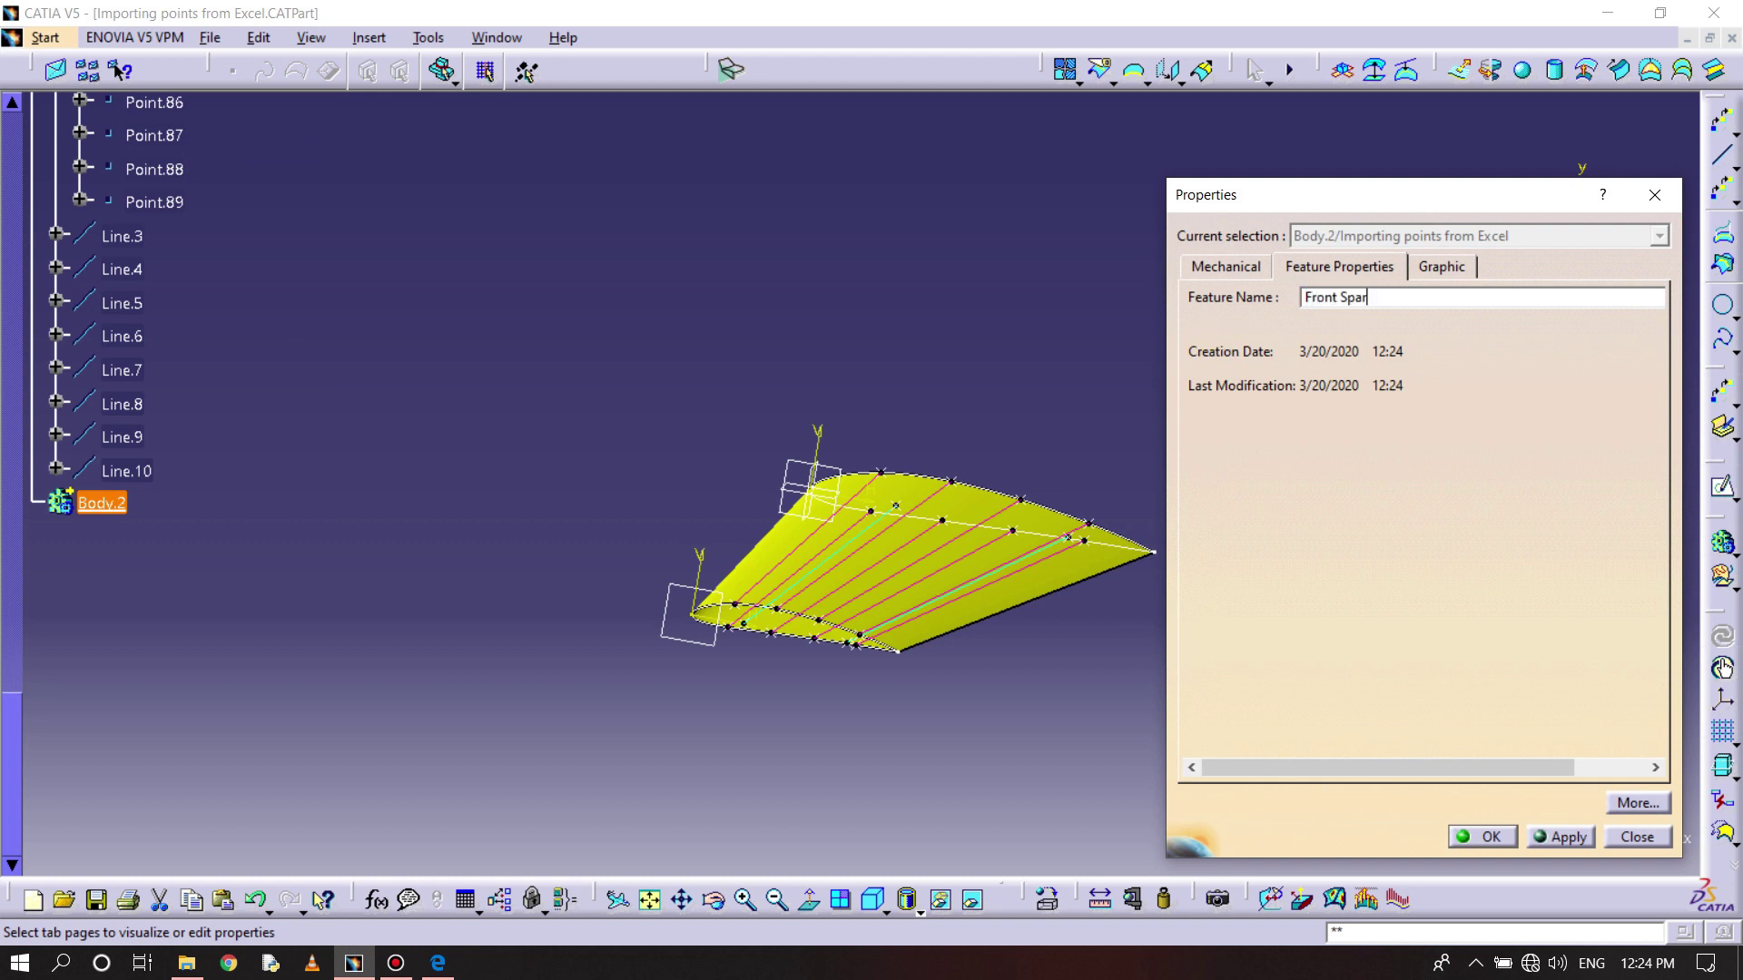
pyautogui.click(1482, 836)
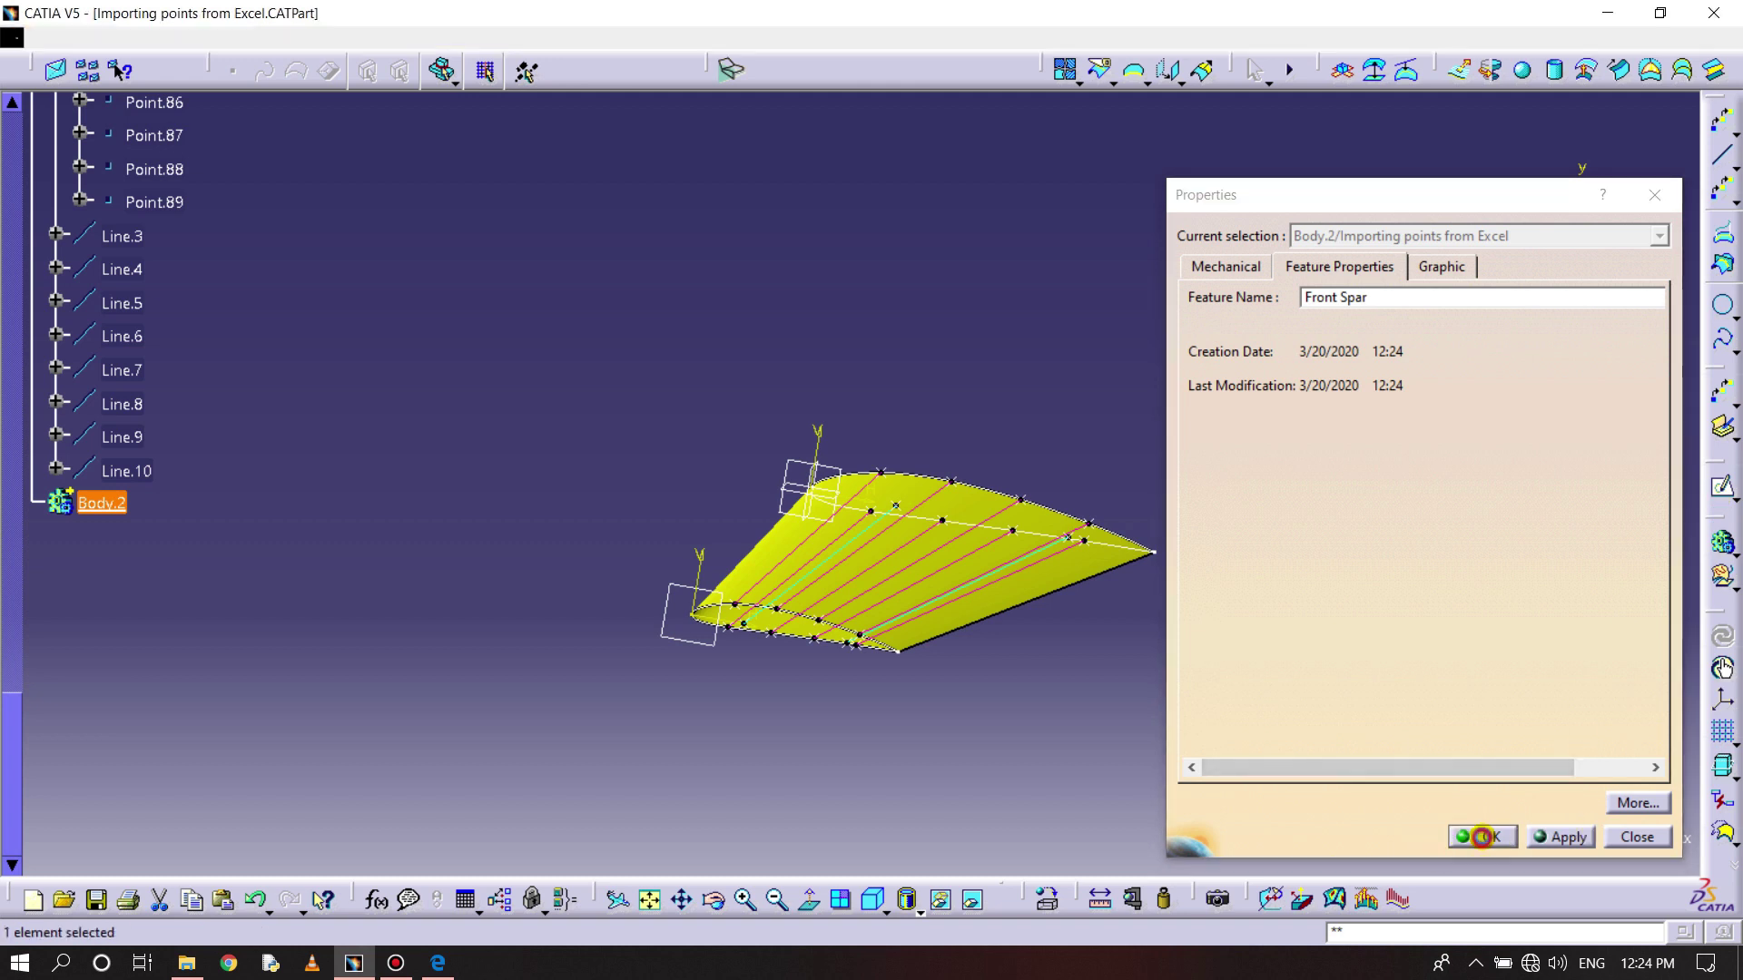
# - Sketch a tall, narrow rectangle about 51 mm wide and 840 mm high on the xy plane, crossing the front part of the root airfoil
pyautogui.click(615, 443)
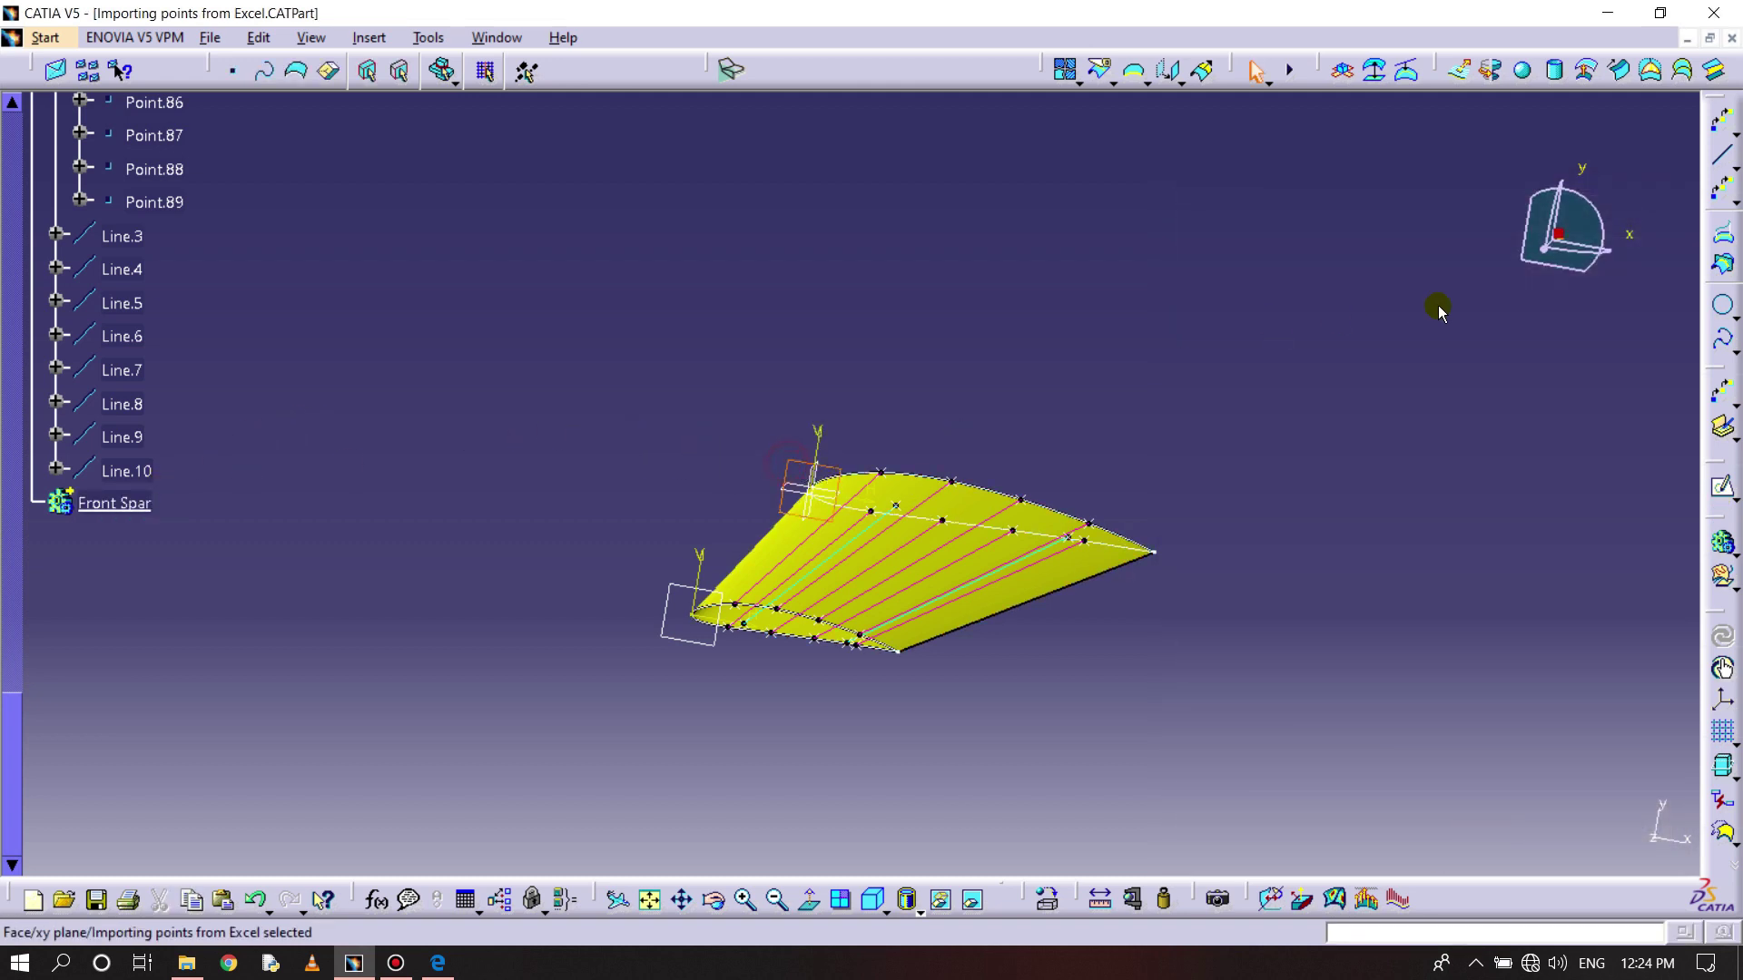
pyautogui.click(1728, 494)
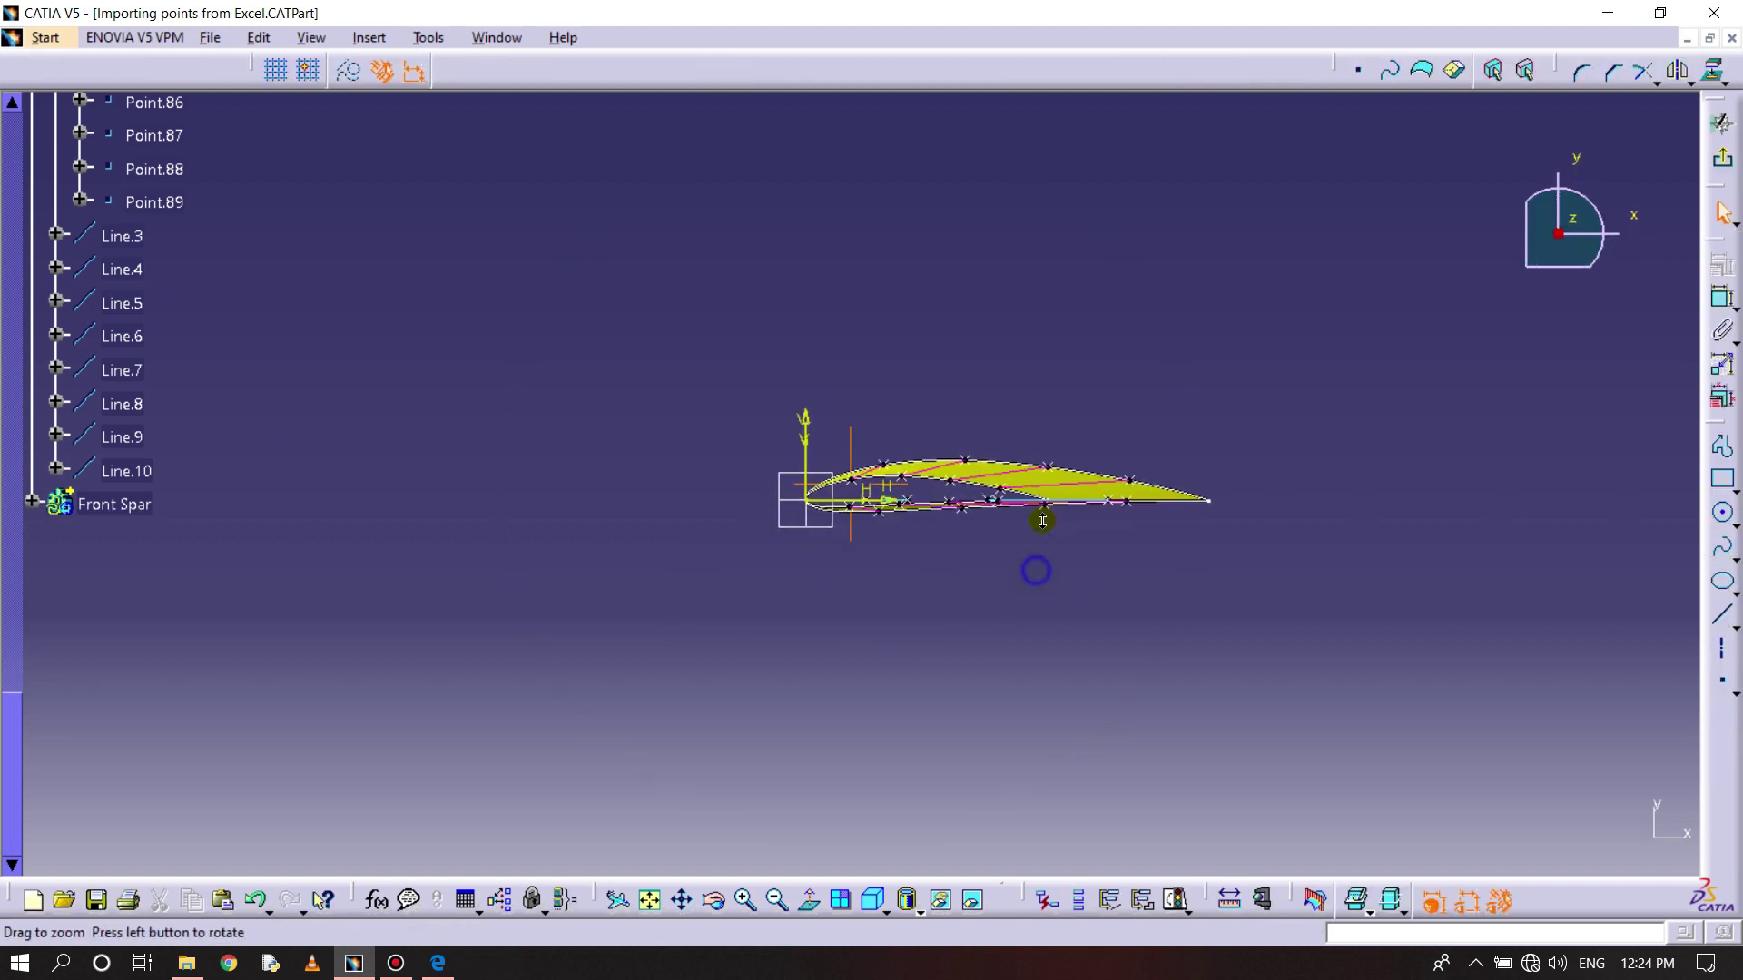
pyautogui.click(1722, 480)
pyautogui.click(856, 270)
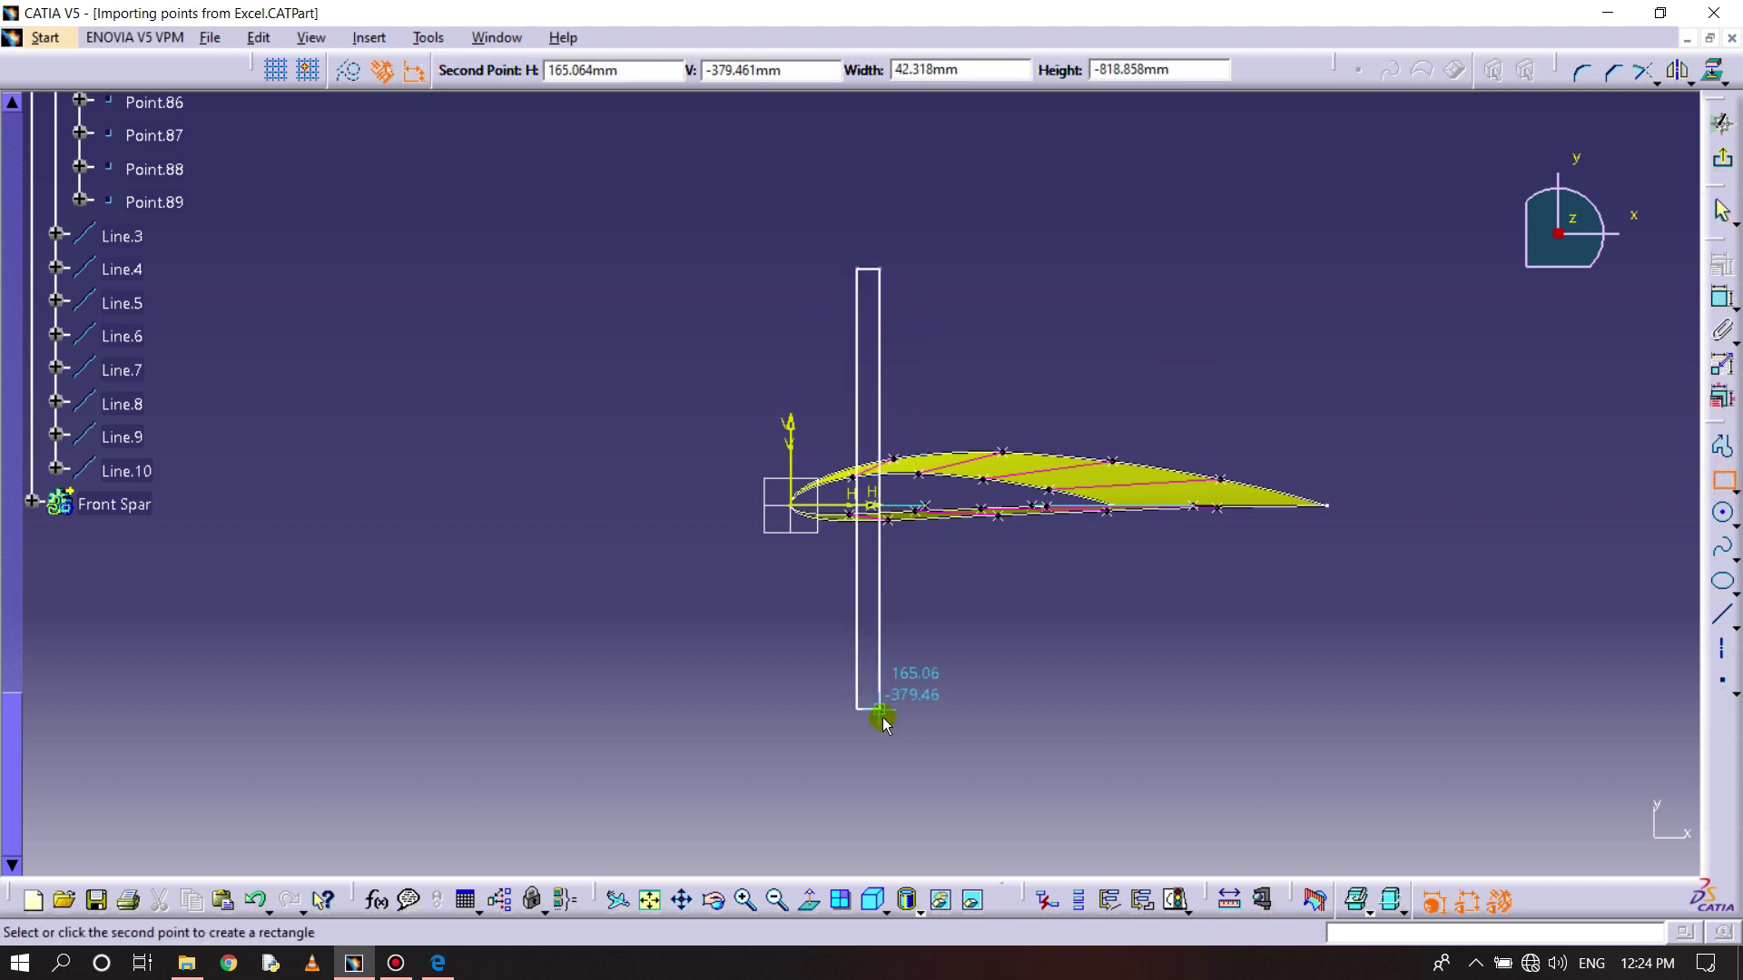
pyautogui.click(885, 720)
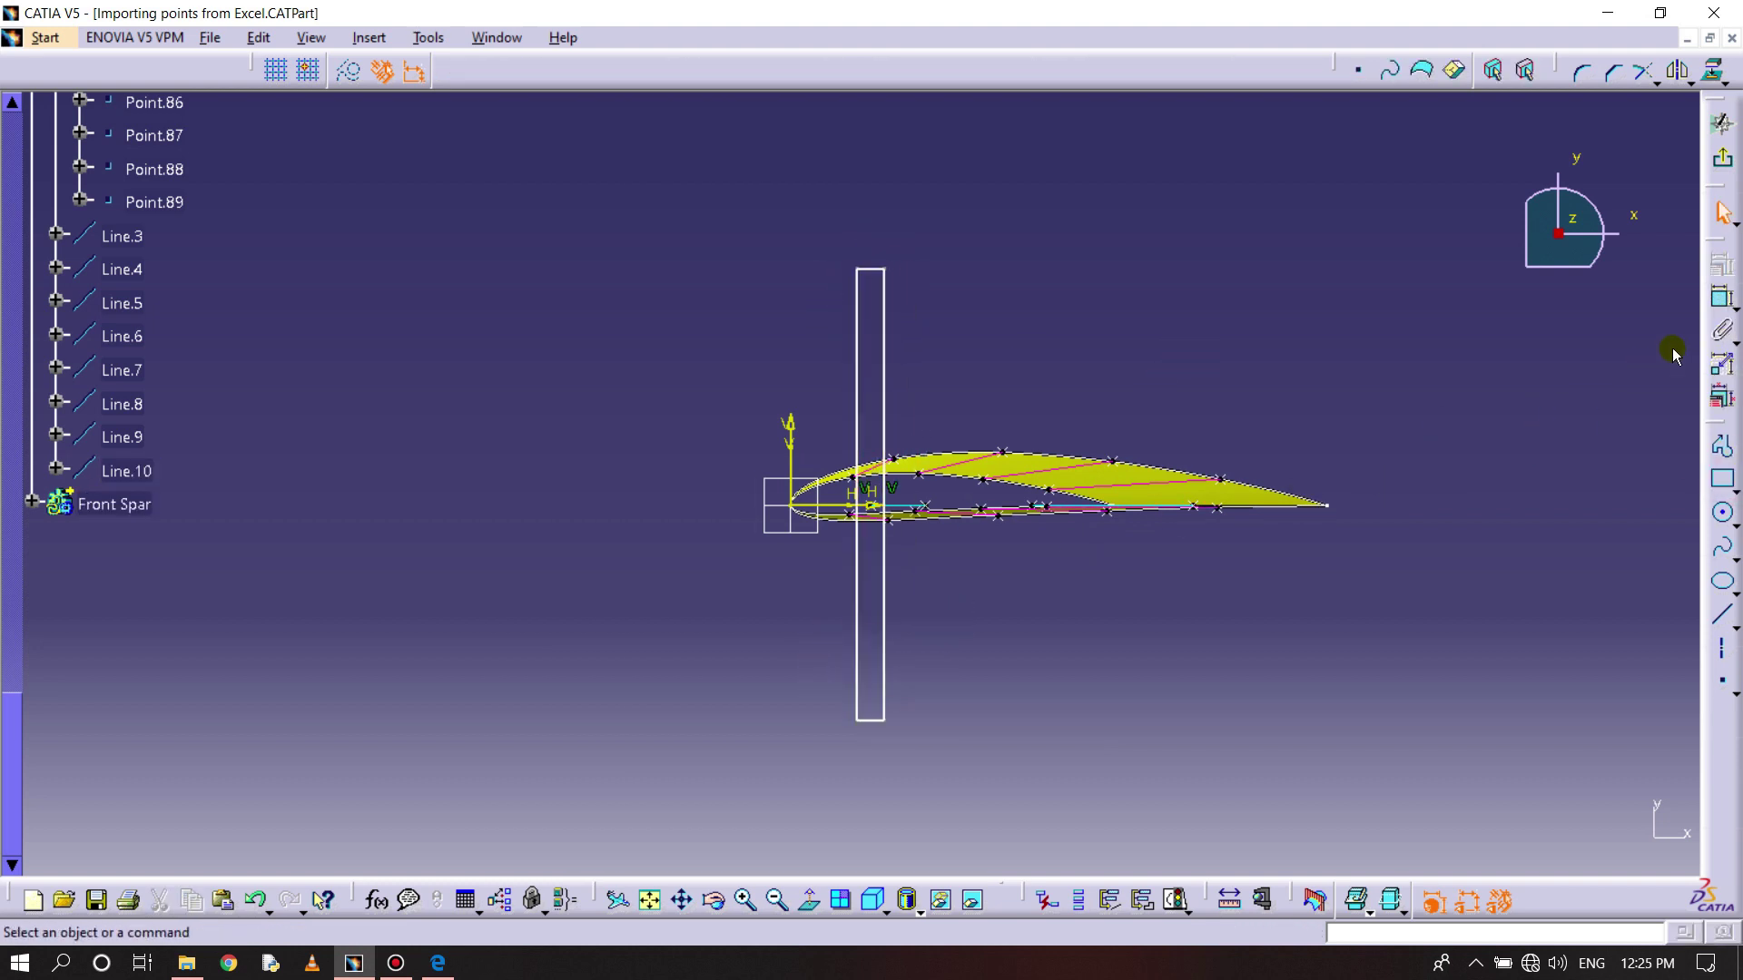
# - Constrain the rectangle's long side nearest the leading edge to 250 mm from the sketch's vertical axis
pyautogui.click(1722, 298)
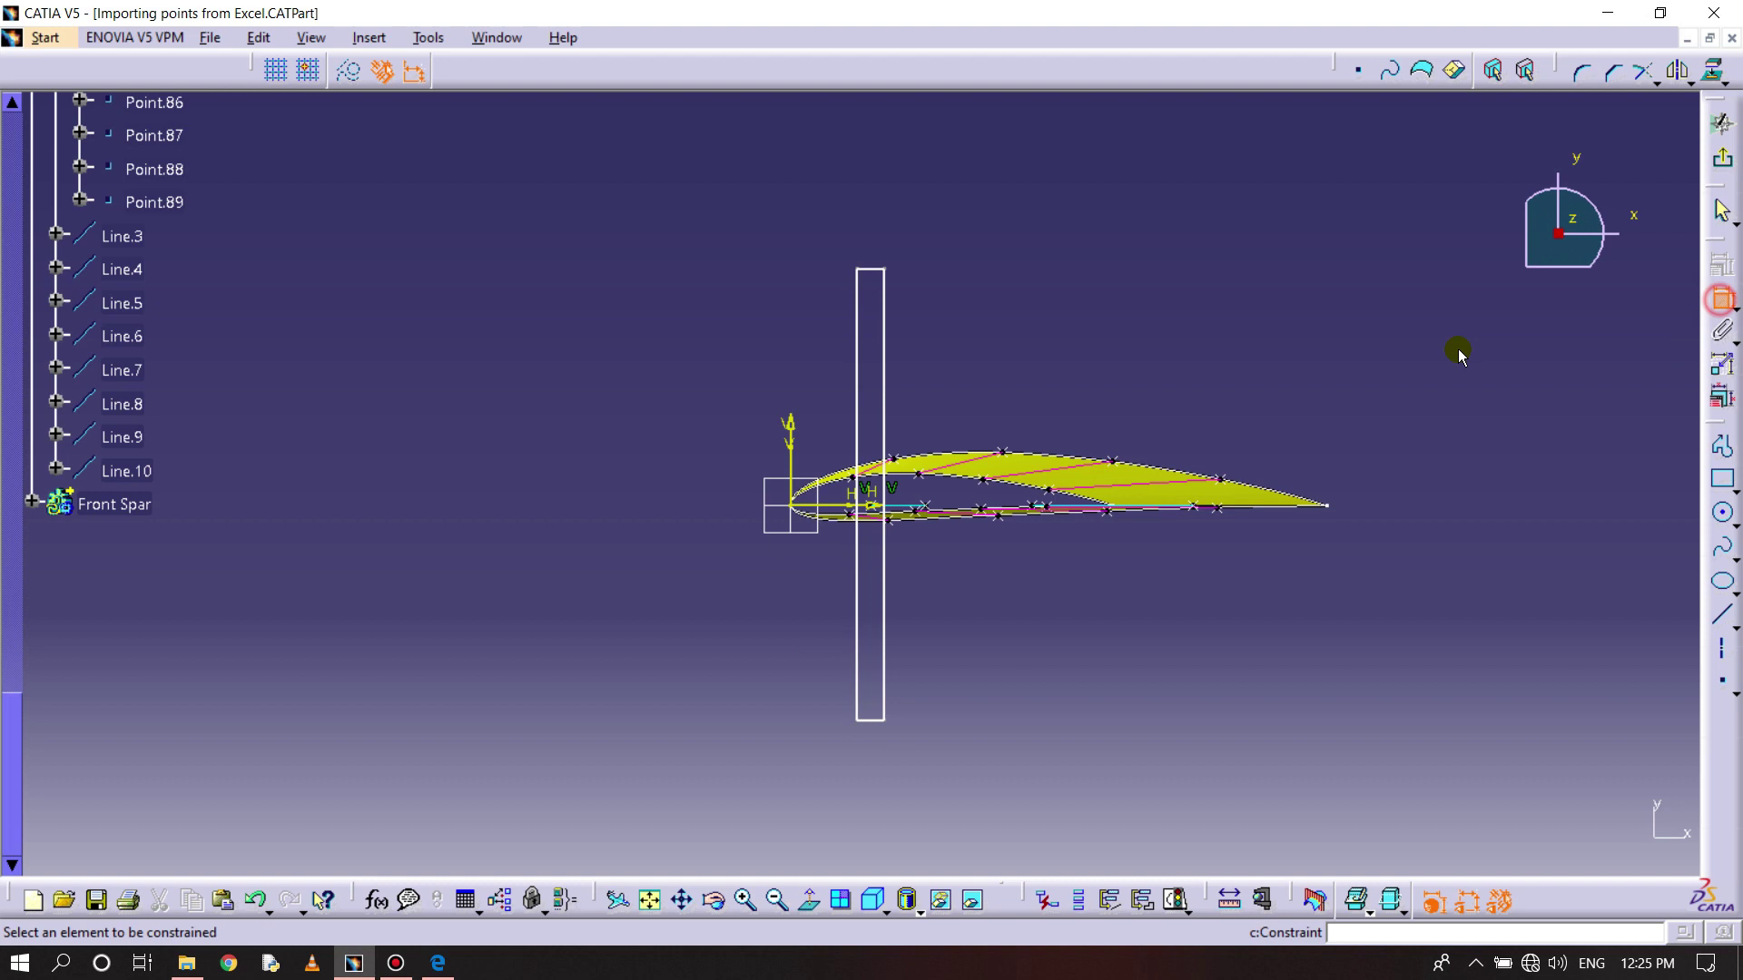
pyautogui.click(793, 446)
pyautogui.click(862, 375)
pyautogui.click(828, 341)
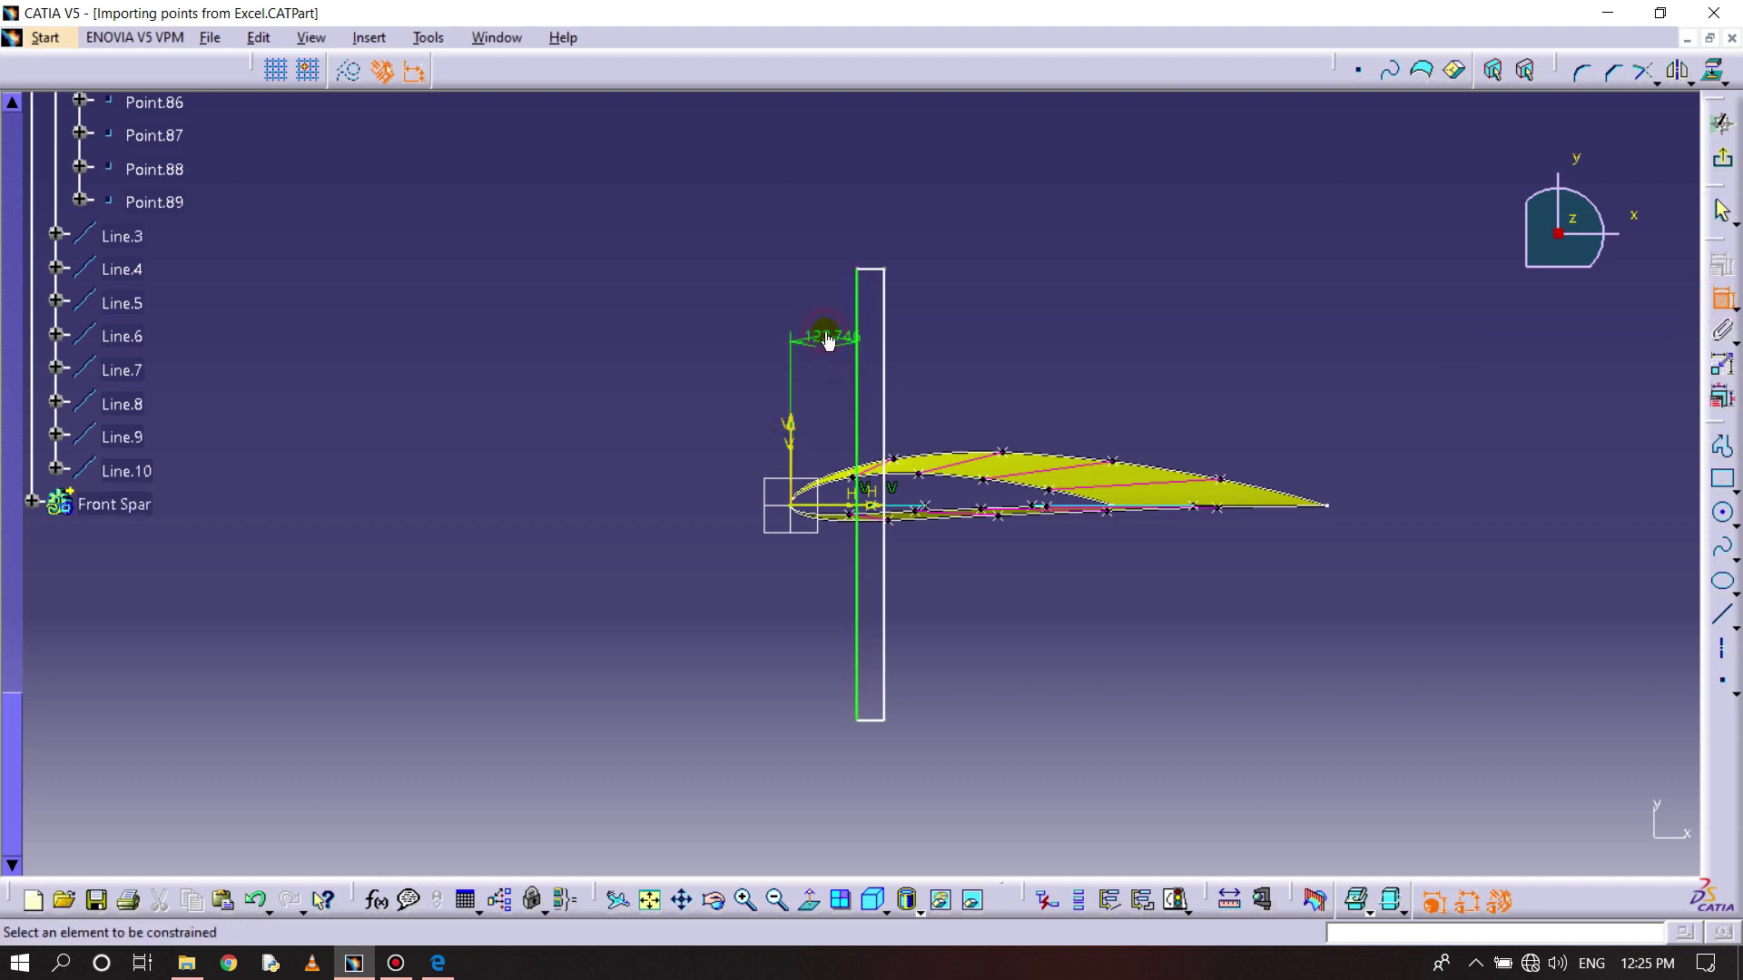
pyautogui.doubleClick(829, 341)
pyautogui.write('250mm')
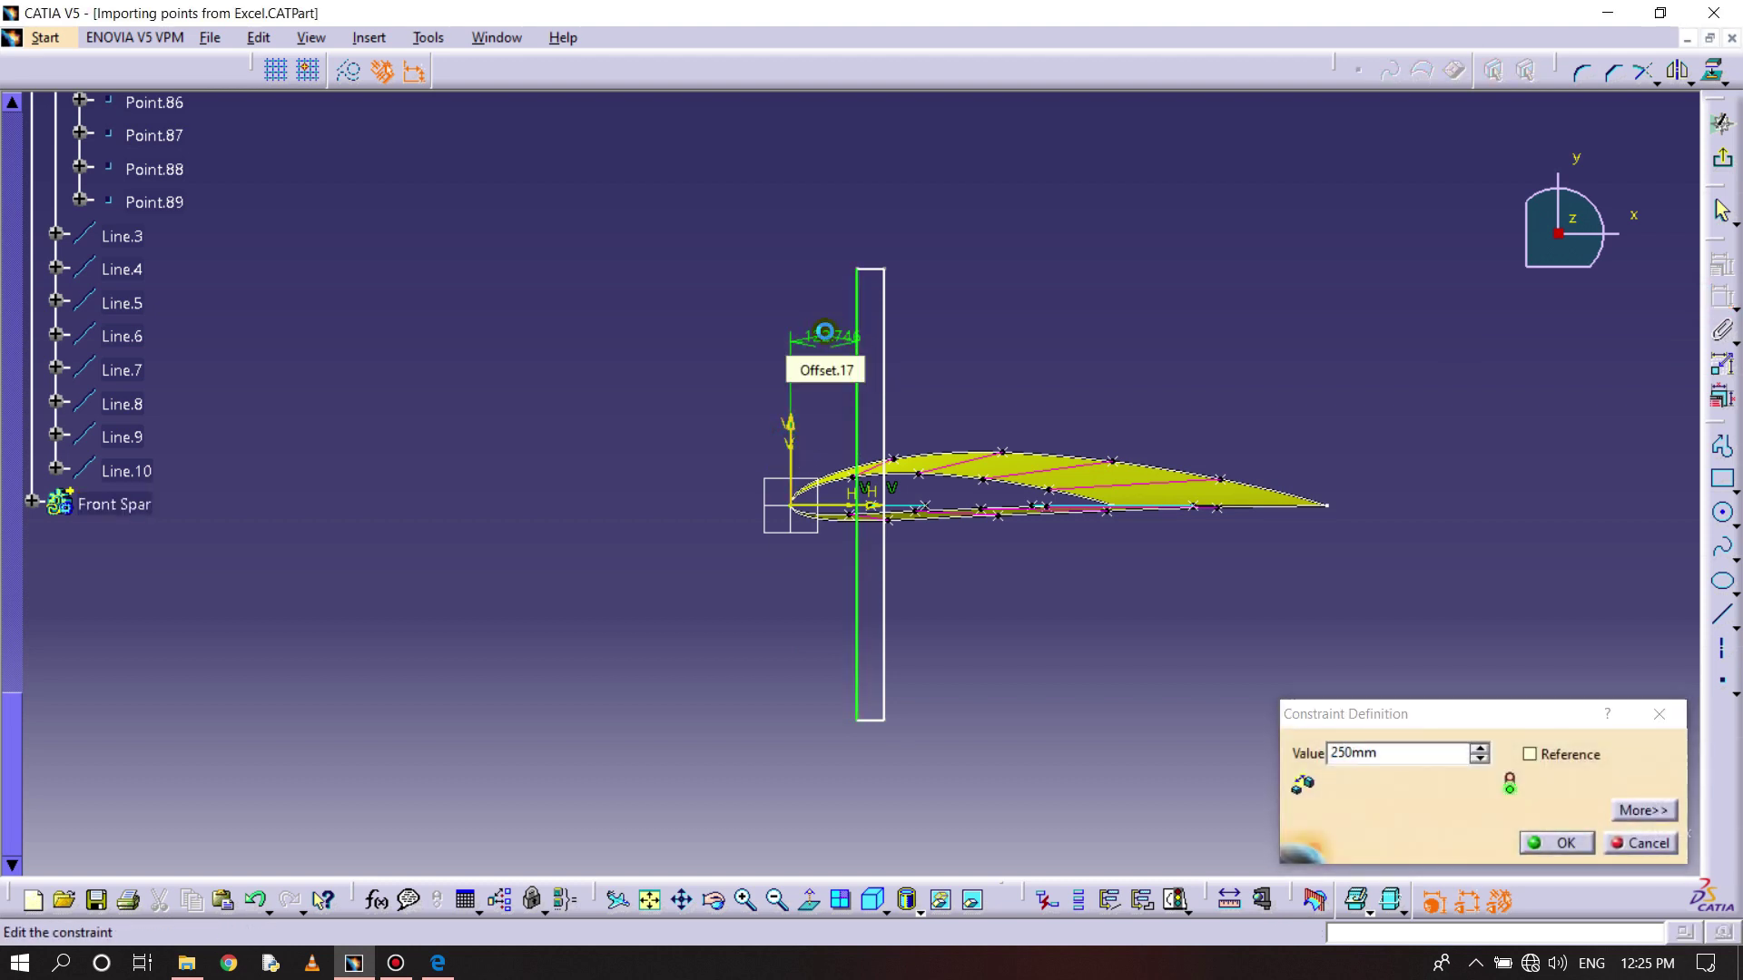
pyautogui.press('Return')
# - Dimension the rectangle's width, set it to 30 mm, and exit the sketch
pyautogui.click(926, 306)
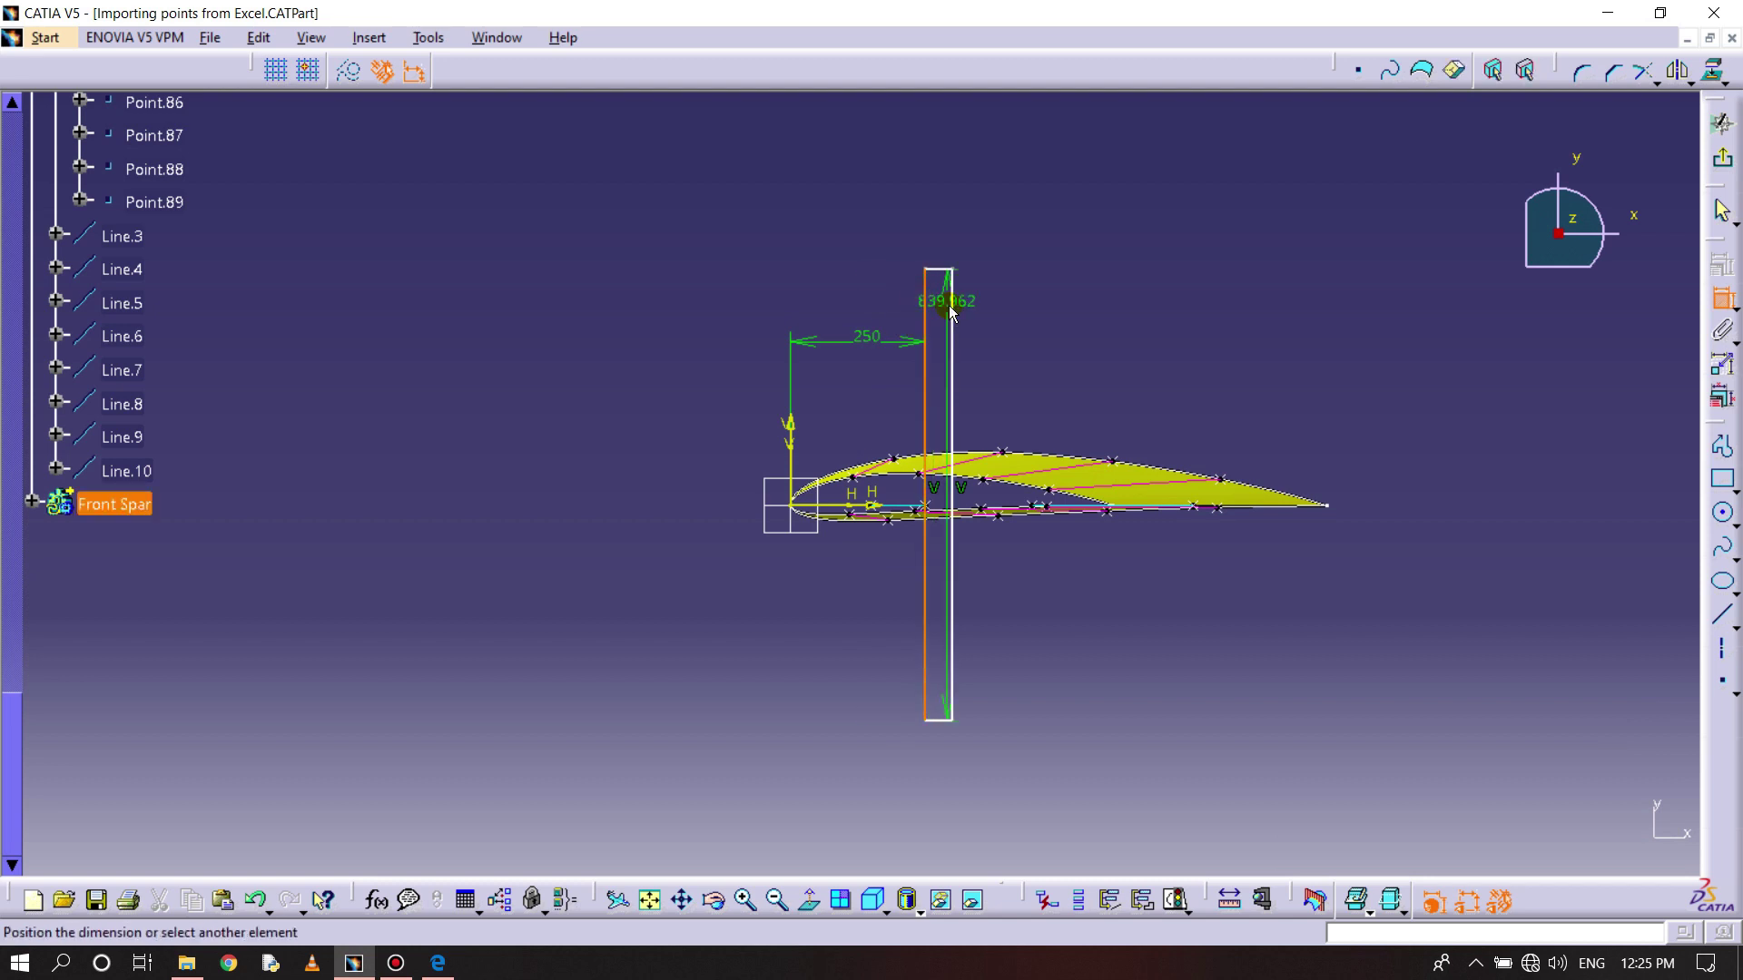
pyautogui.click(944, 216)
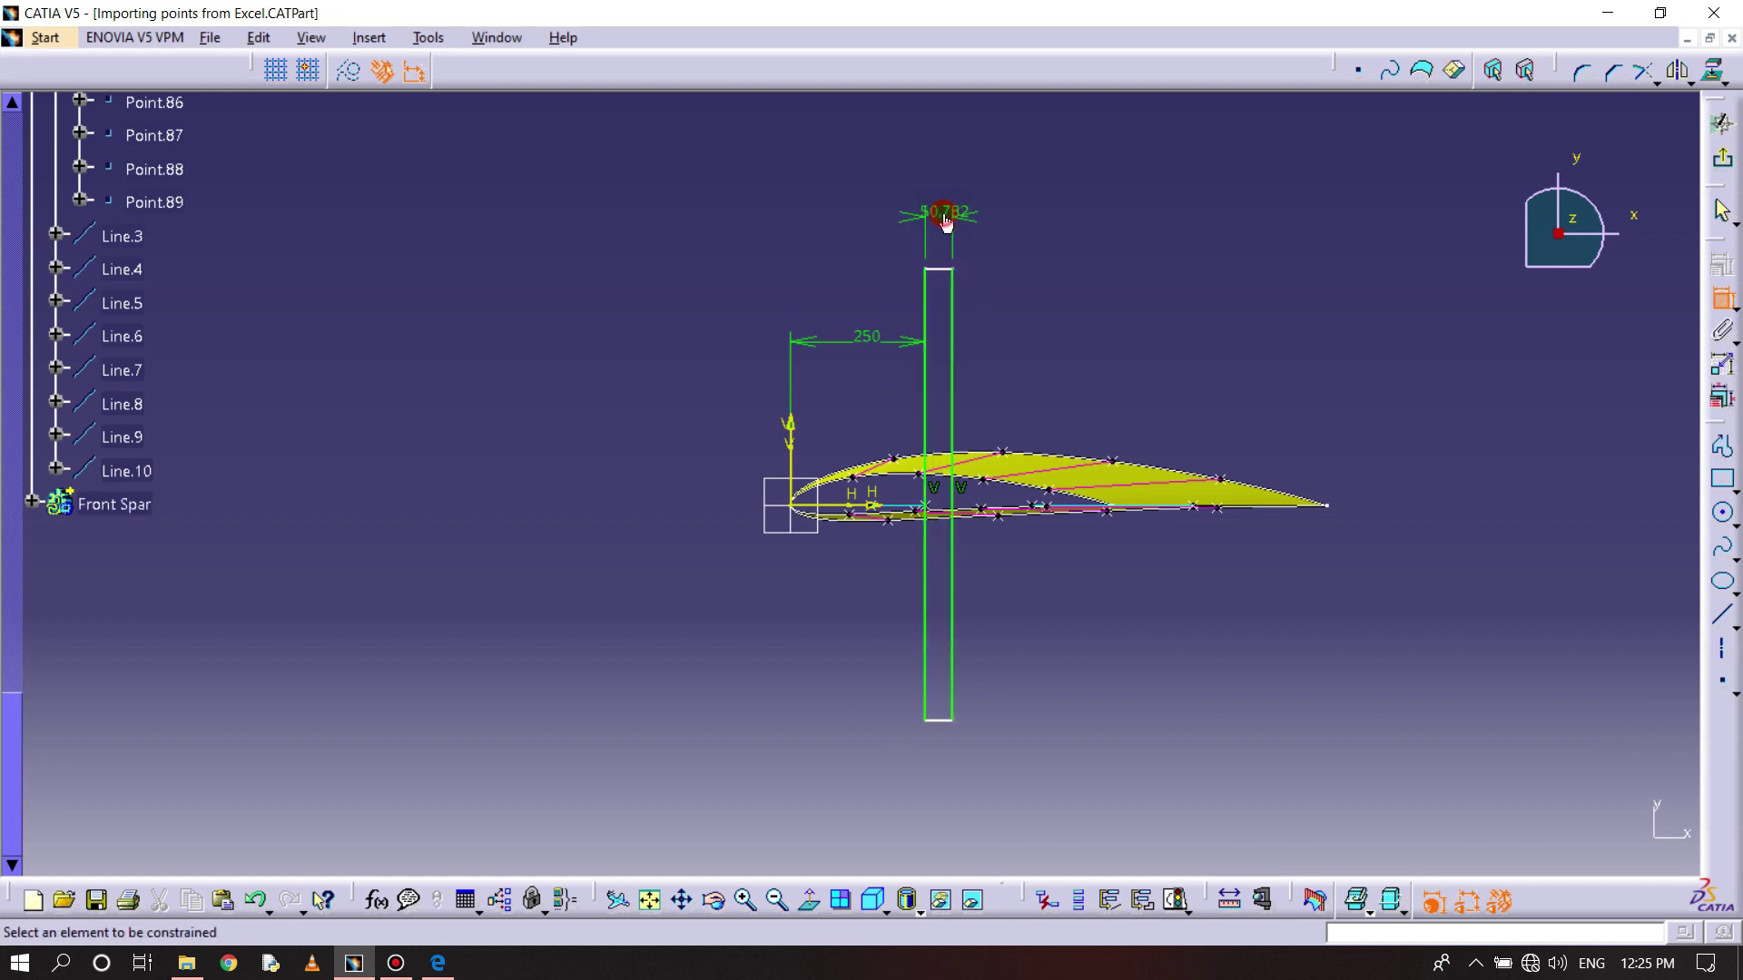
pyautogui.doubleClick(945, 220)
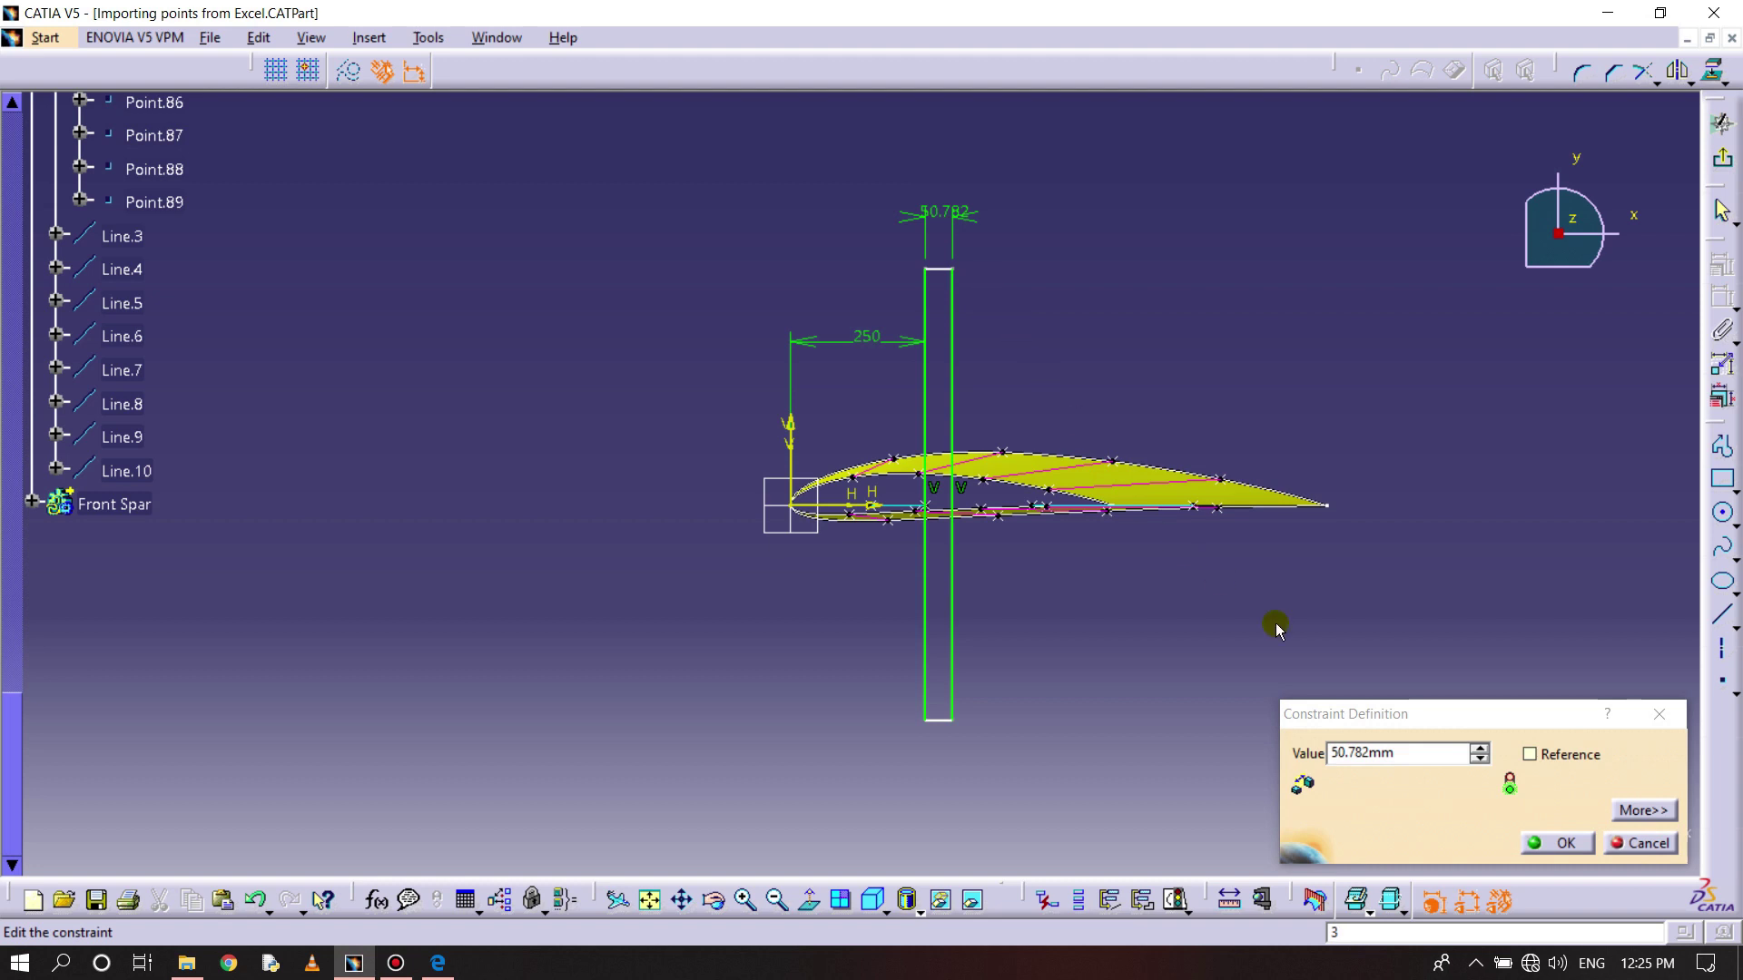
pyautogui.moveTo(1398, 753); pyautogui.dragTo(1345, 752)
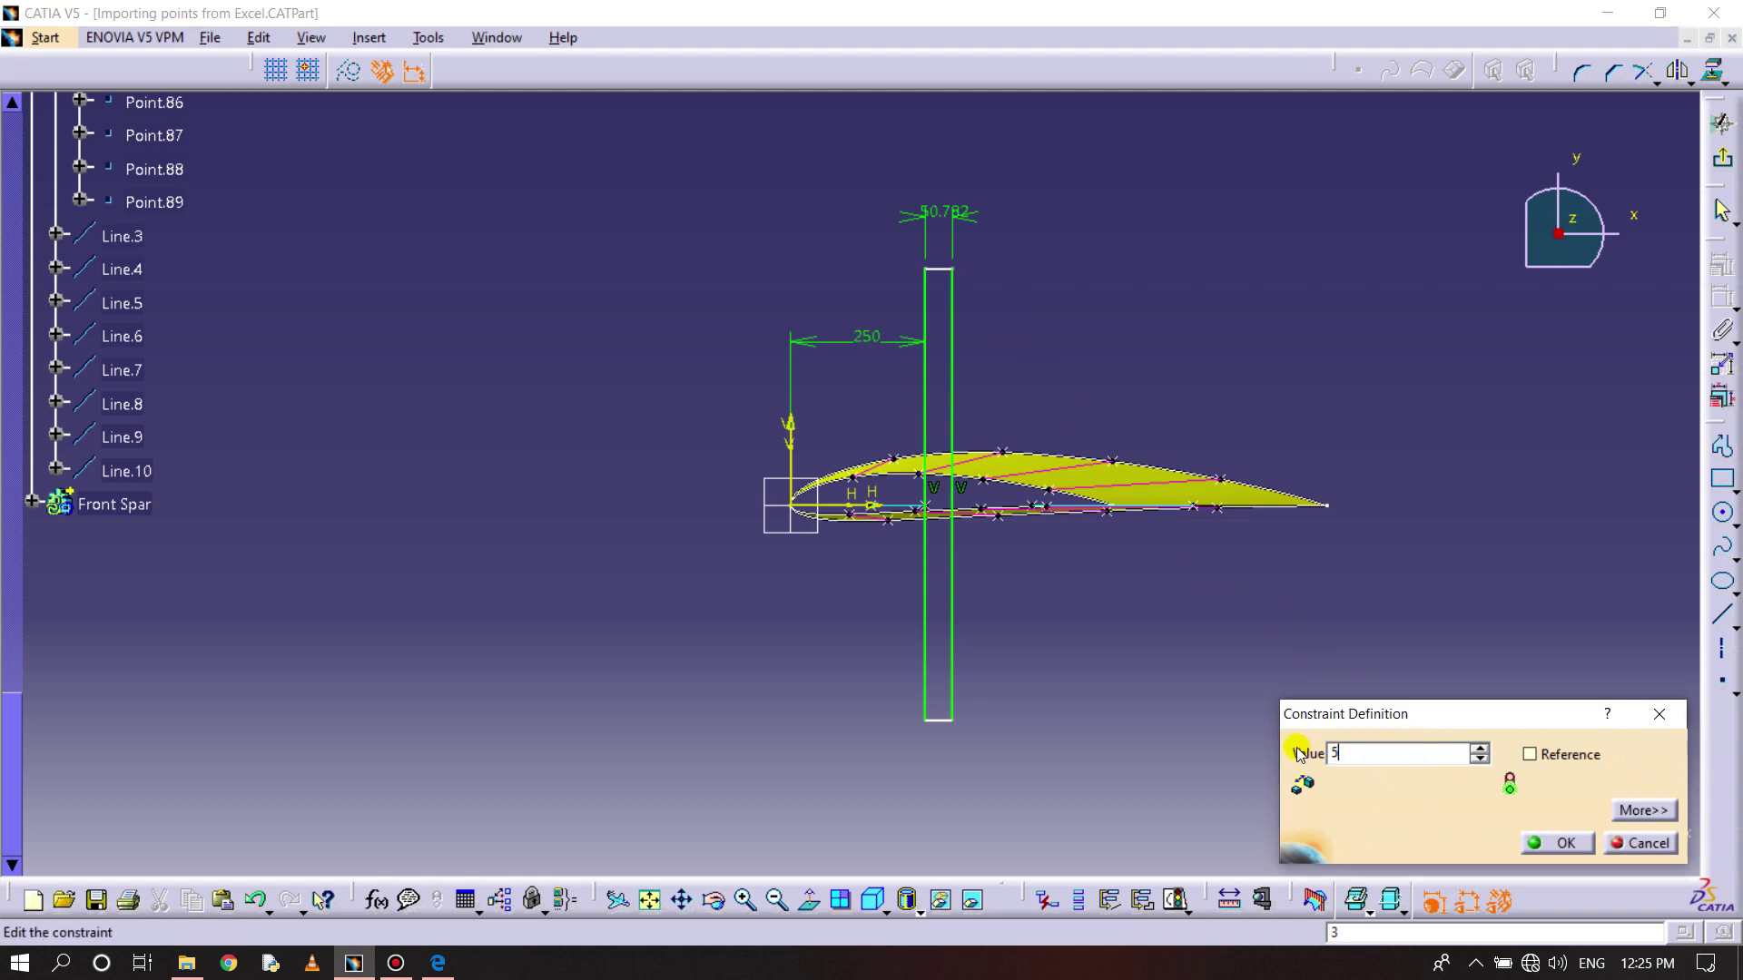
pyautogui.click(1564, 844)
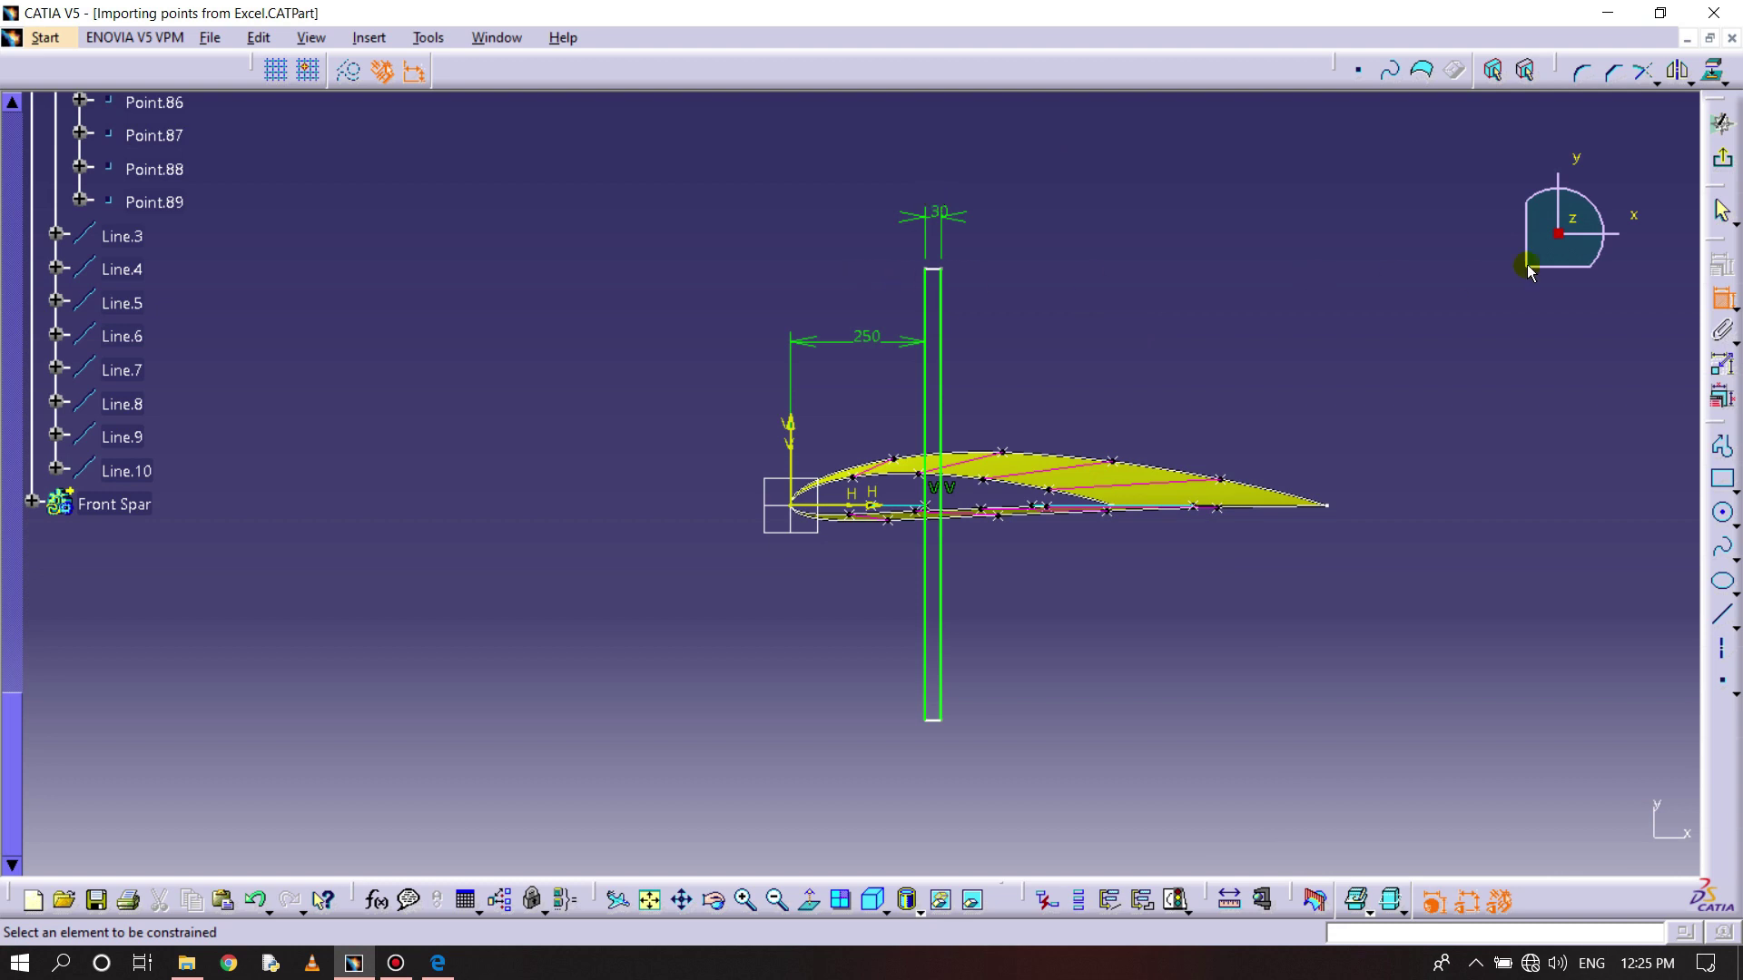
pyautogui.click(1710, 169)
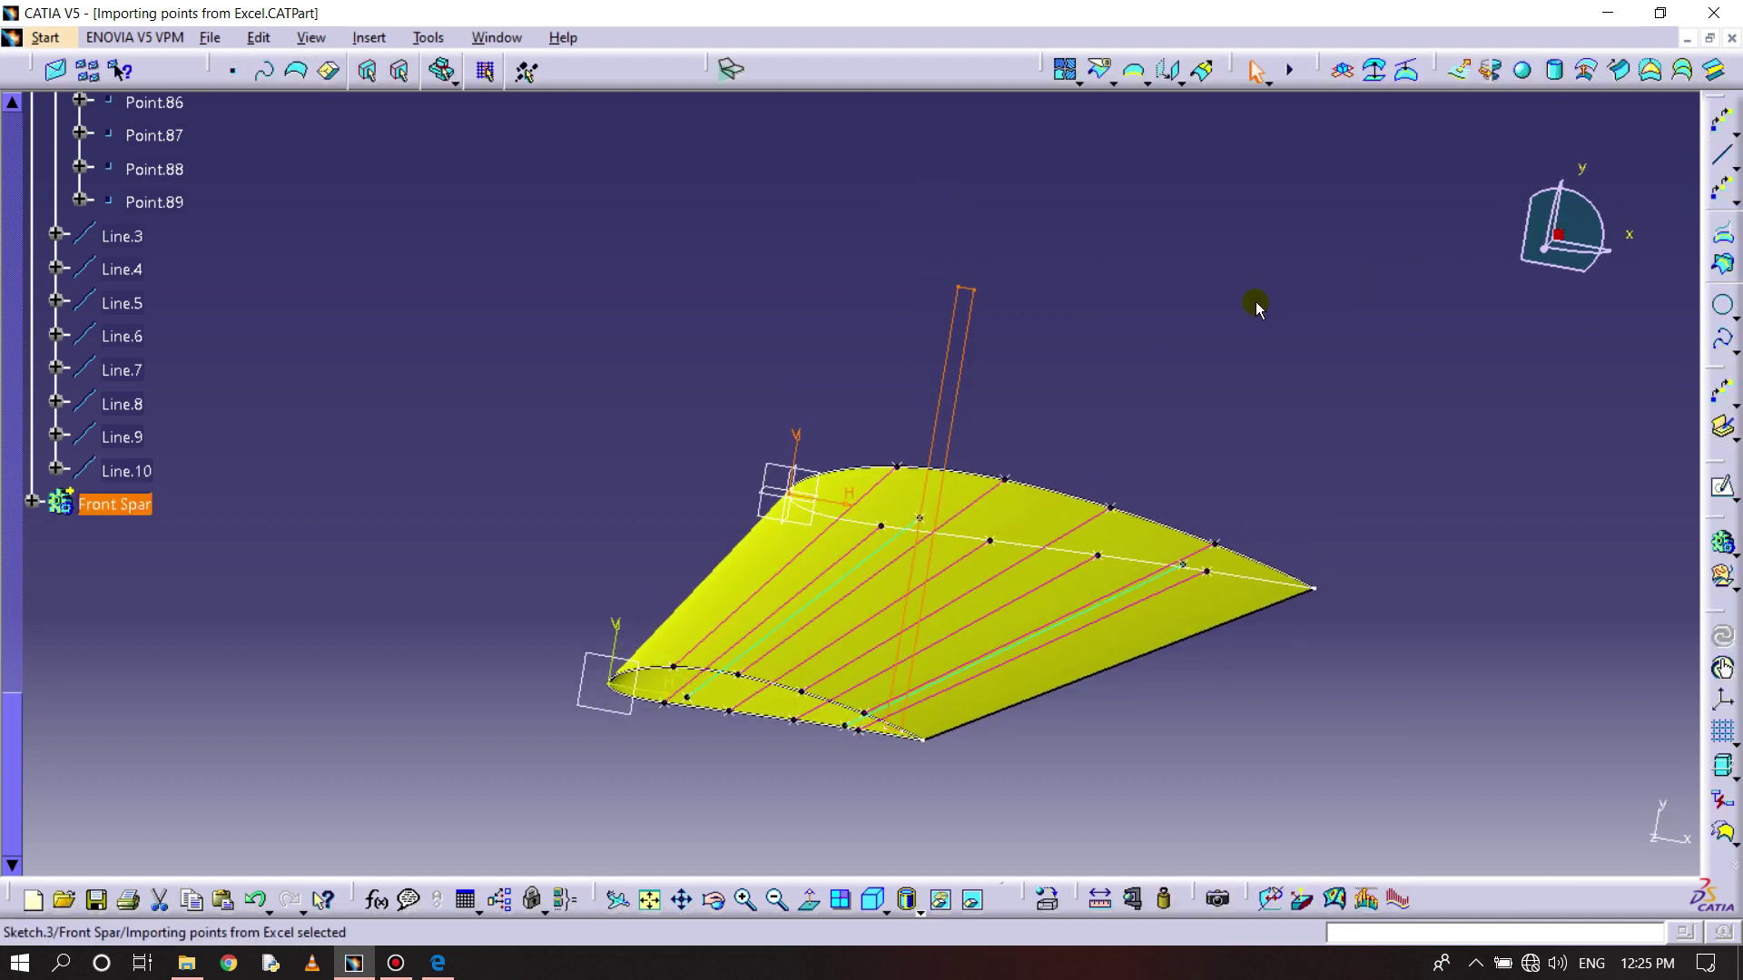
# - Switch to the Part Design workbench with the spar sketch still selected
pyautogui.click(45, 34)
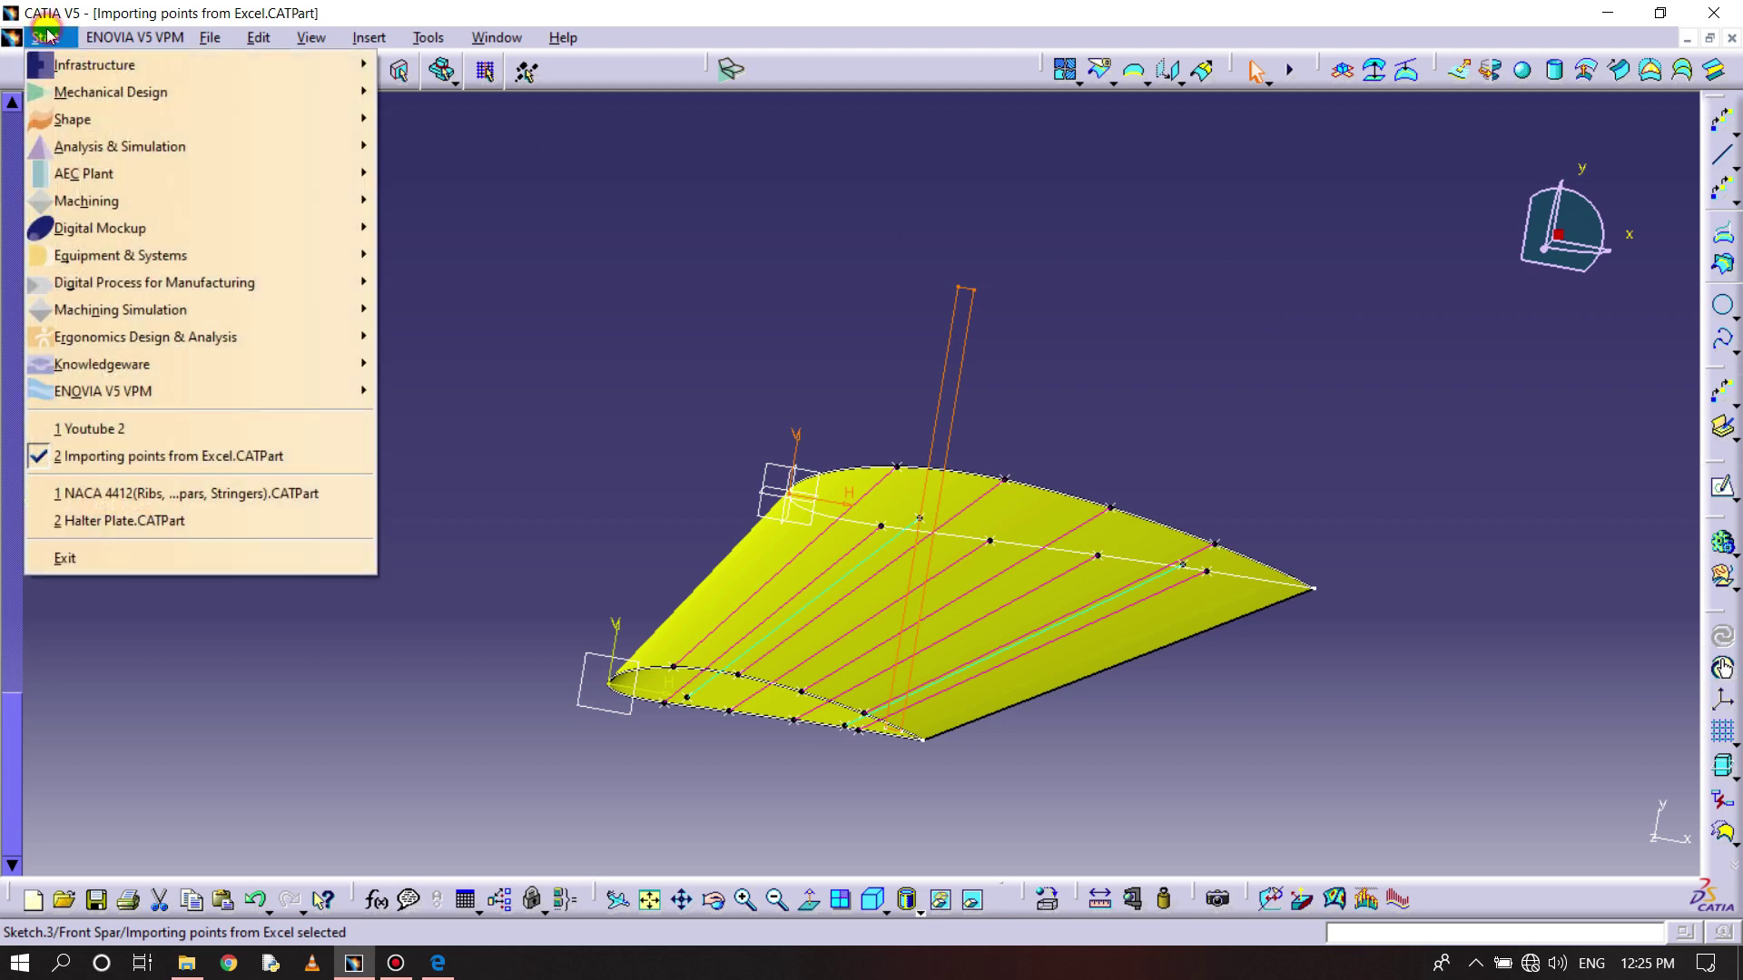
pyautogui.moveTo(109, 92)
pyautogui.click(406, 95)
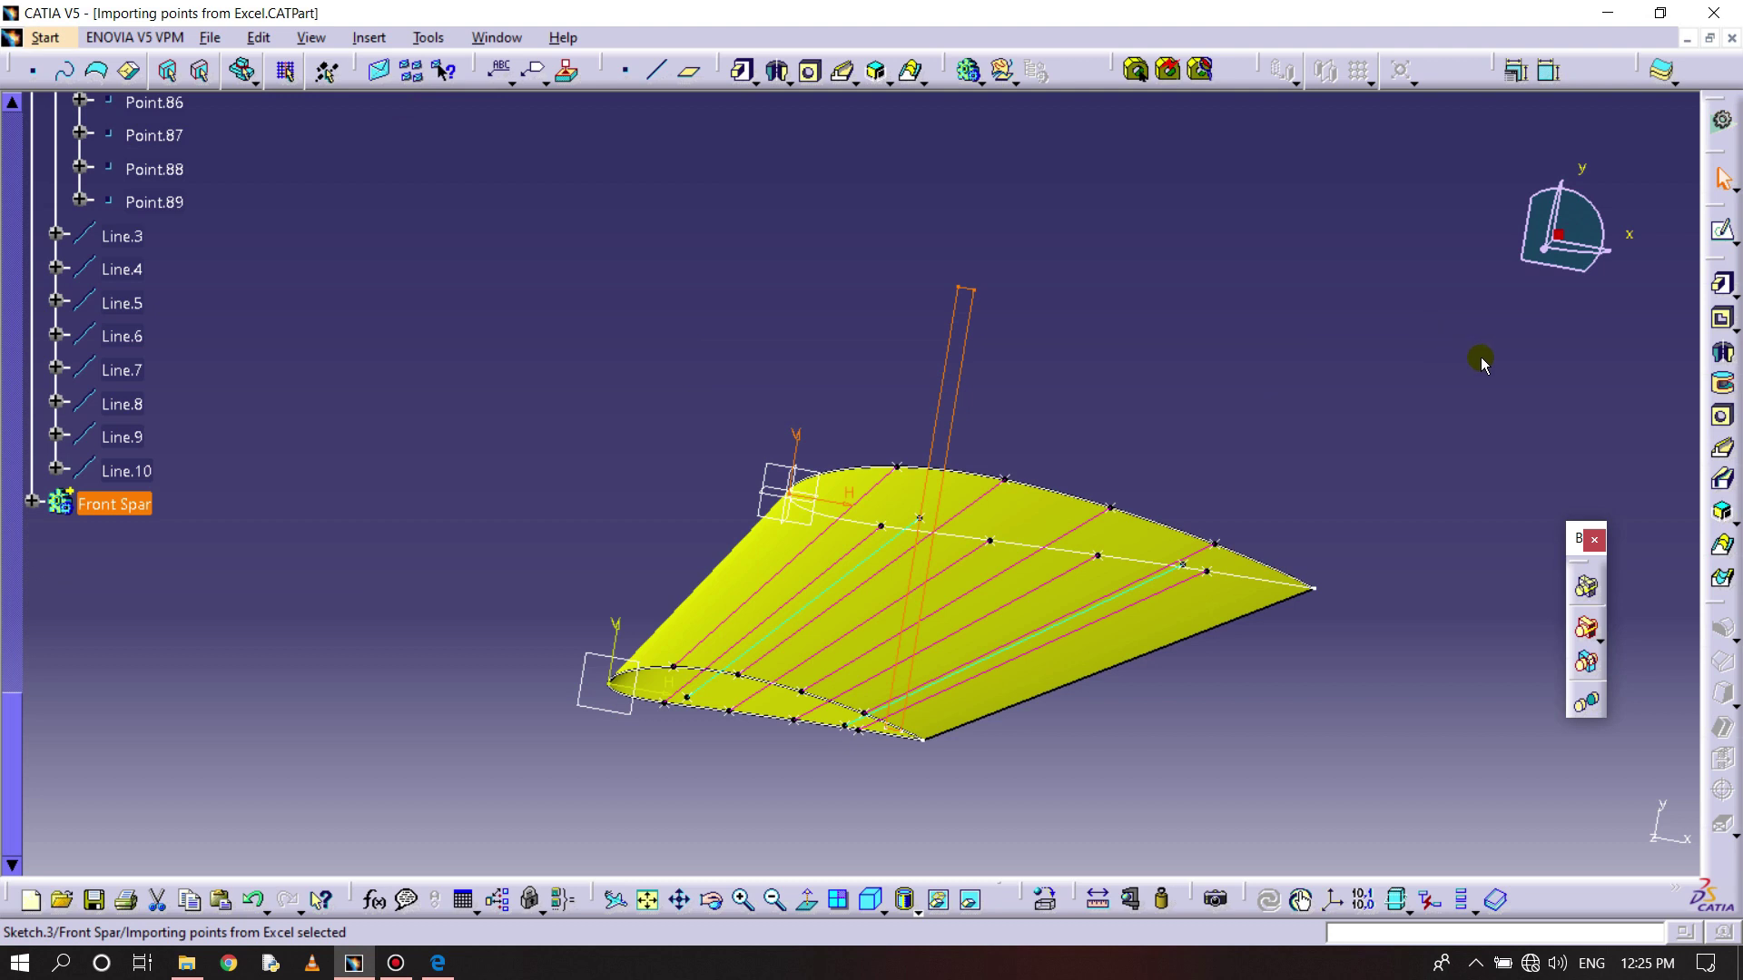
# - Start a pad of the spar rectangle, Sketch.3, and use the front spar reference line Line.1 as its extrusion direction
pyautogui.click(1718, 289)
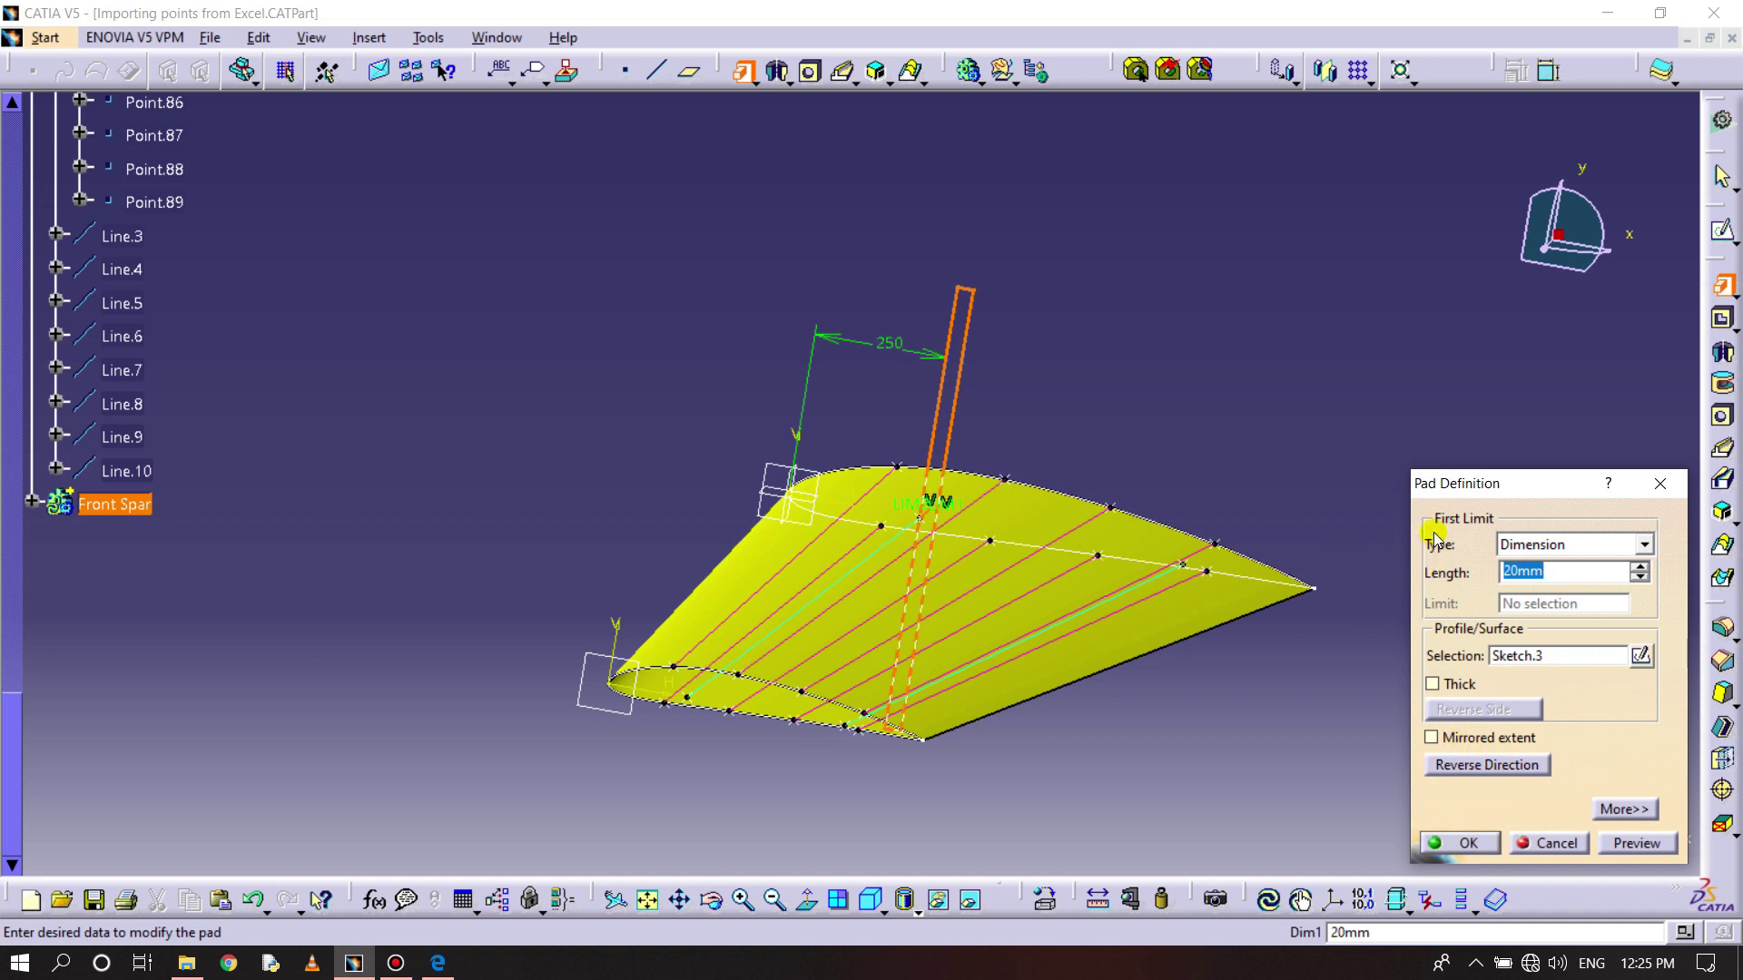
pyautogui.moveTo(1446, 479); pyautogui.dragTo(1352, 355)
pyautogui.click(1524, 686)
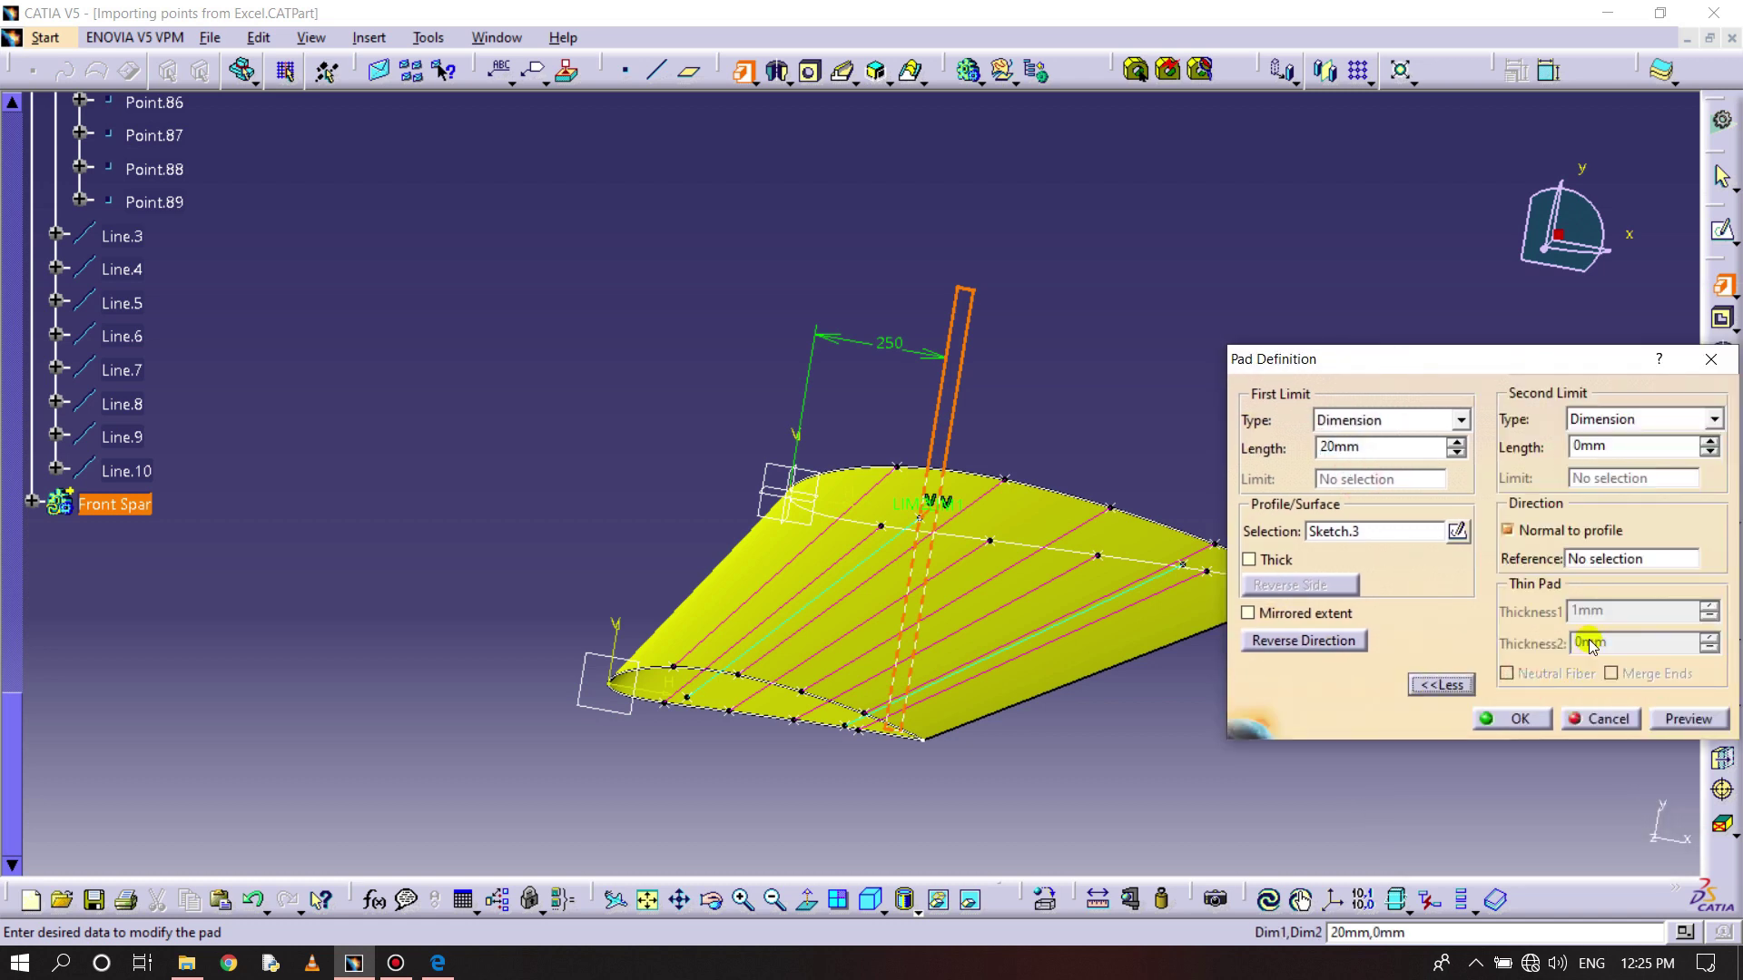
pyautogui.click(1596, 562)
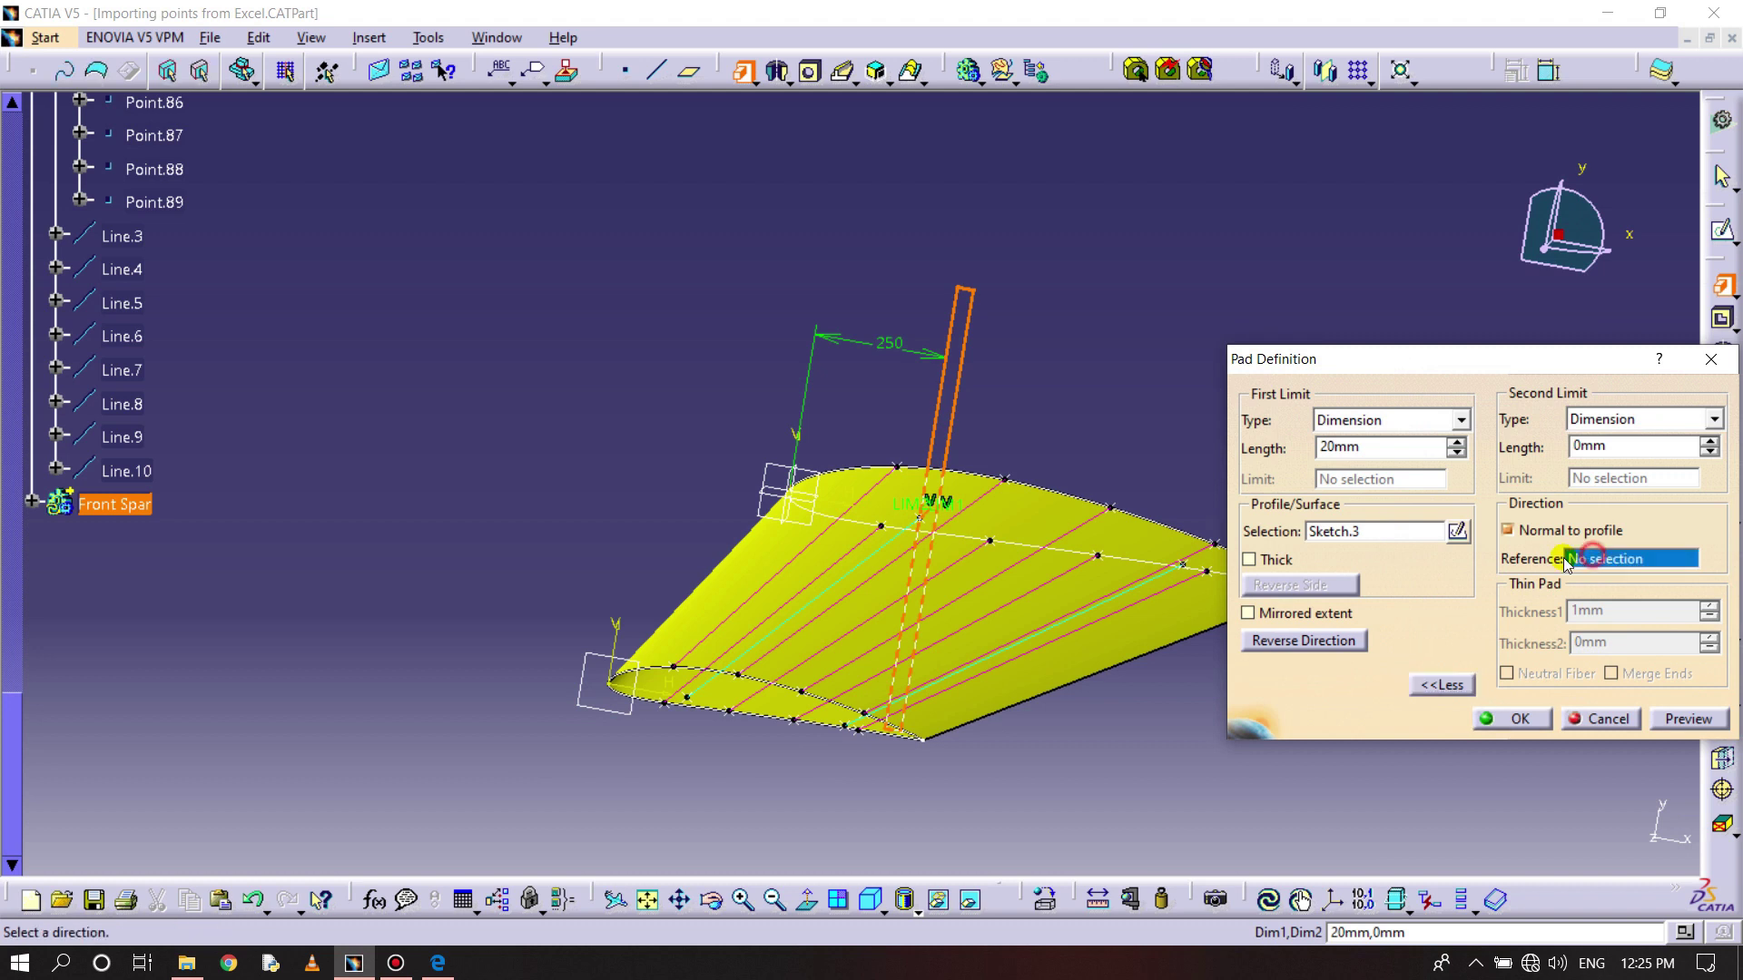
pyautogui.click(894, 549)
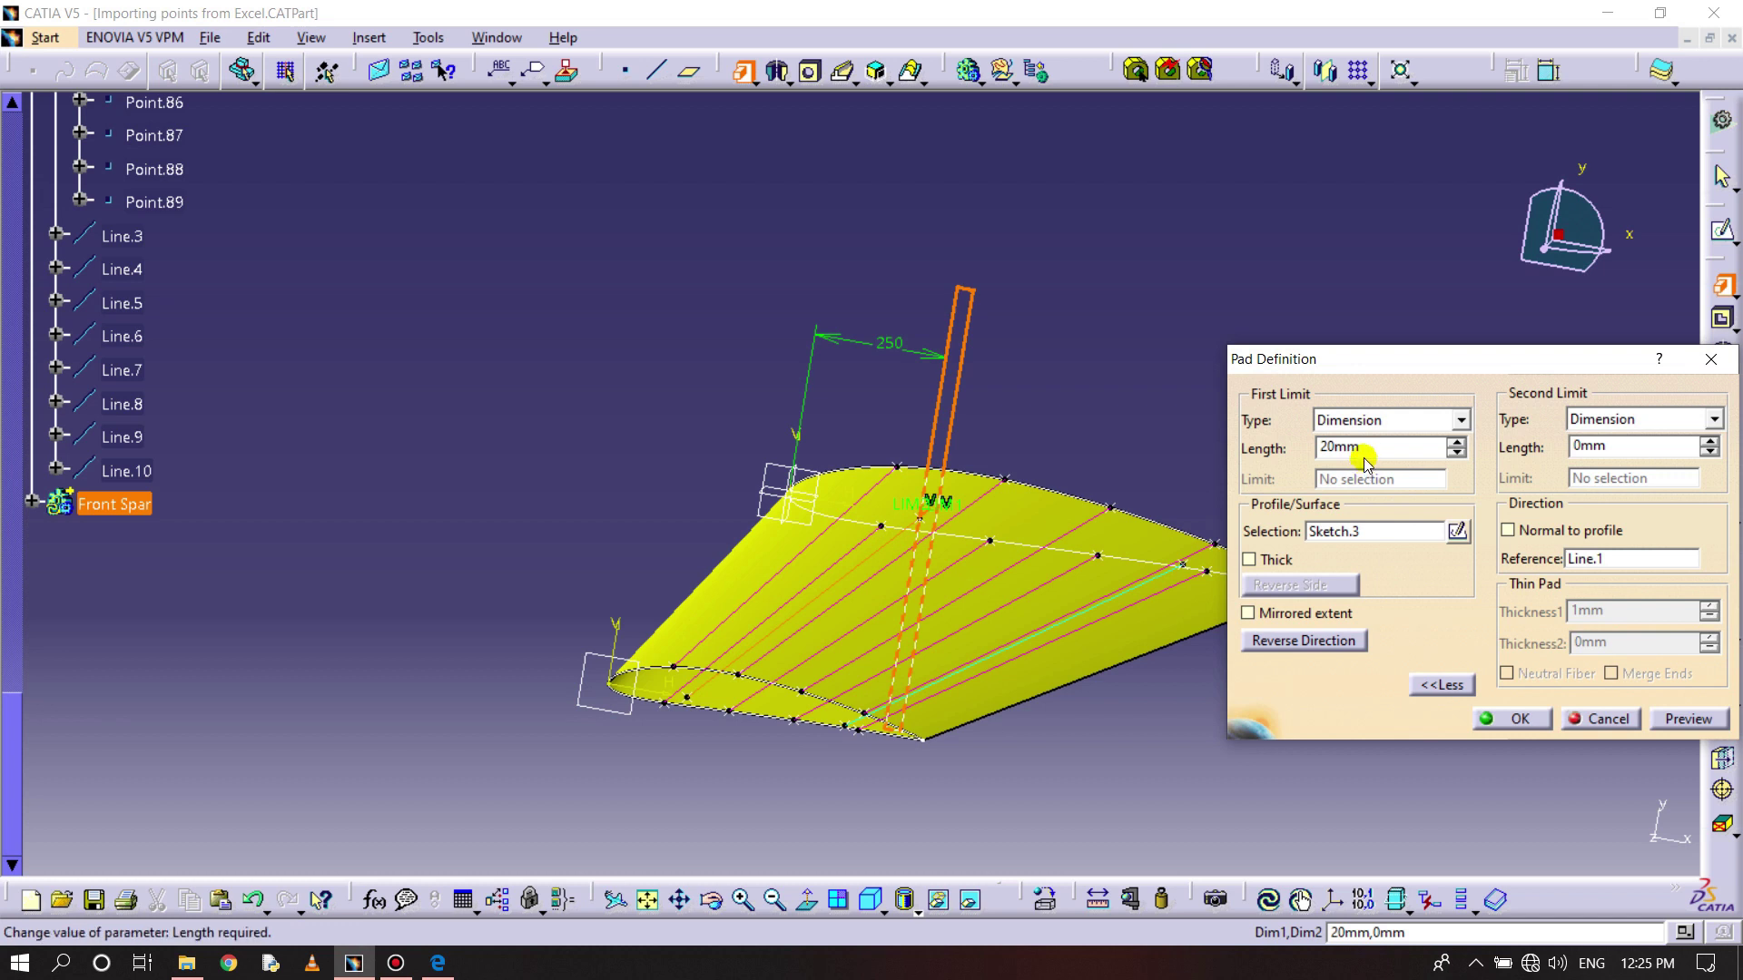
# - Limit the pad with Up to plane at Plane.1, the tip airfoil plane, and create the solid
pyautogui.click(1380, 422)
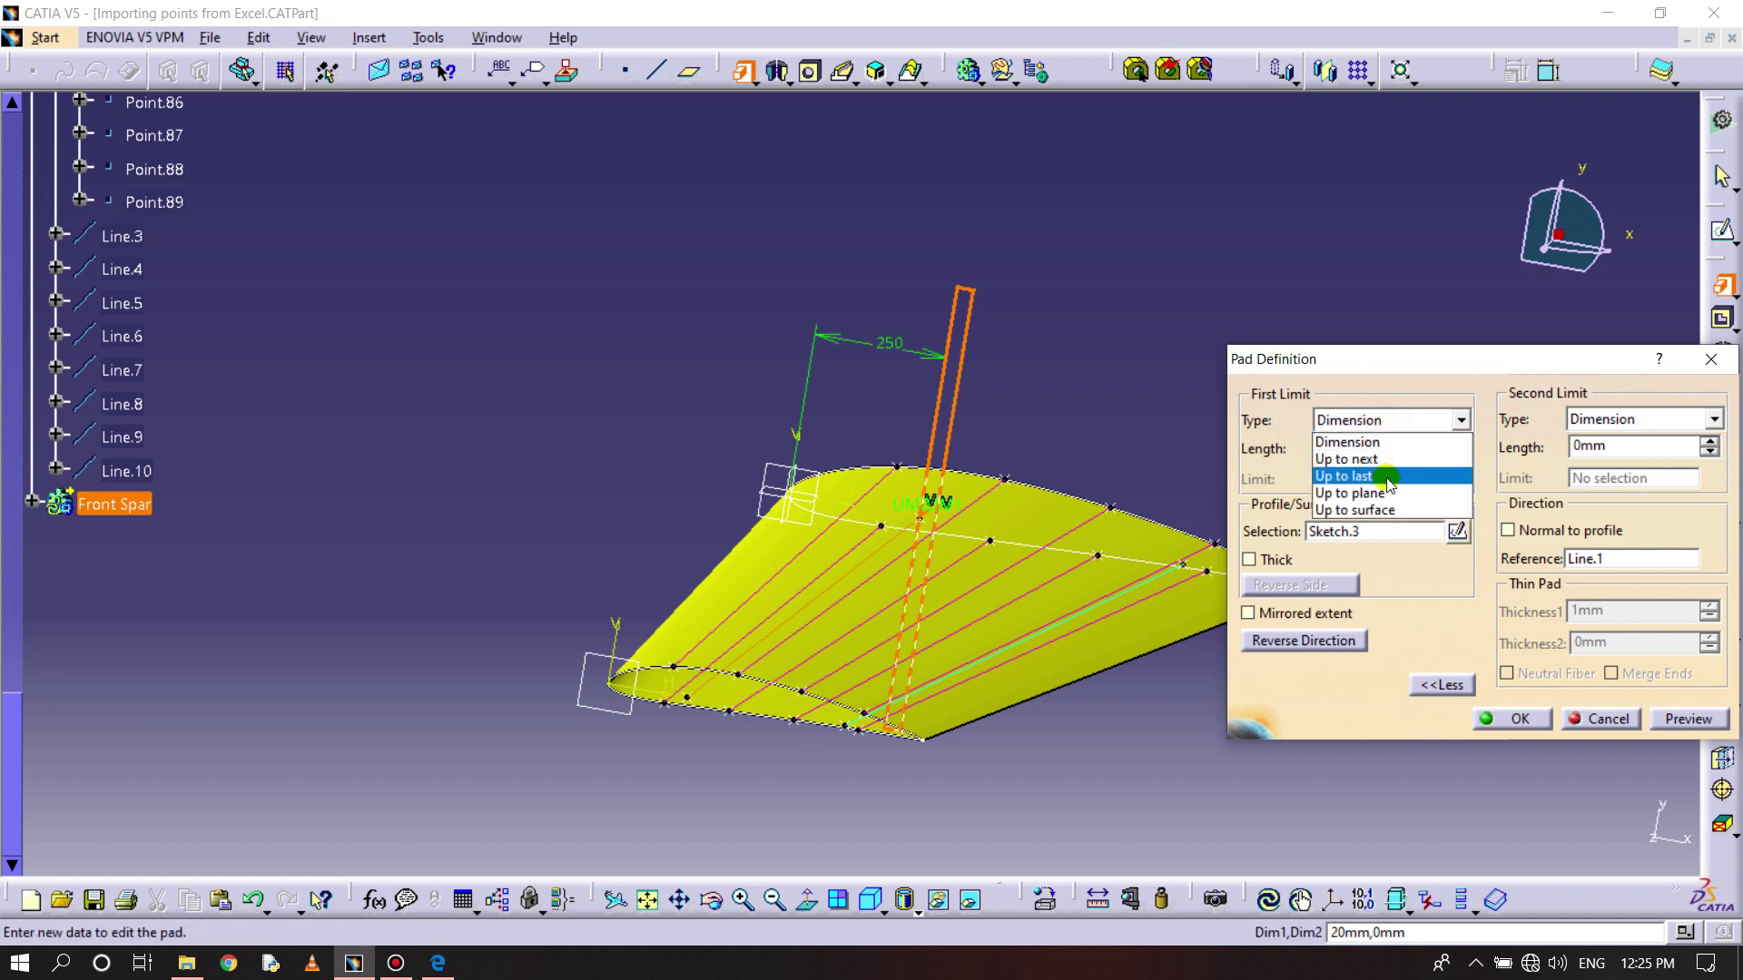
pyautogui.click(1352, 482)
pyautogui.click(608, 670)
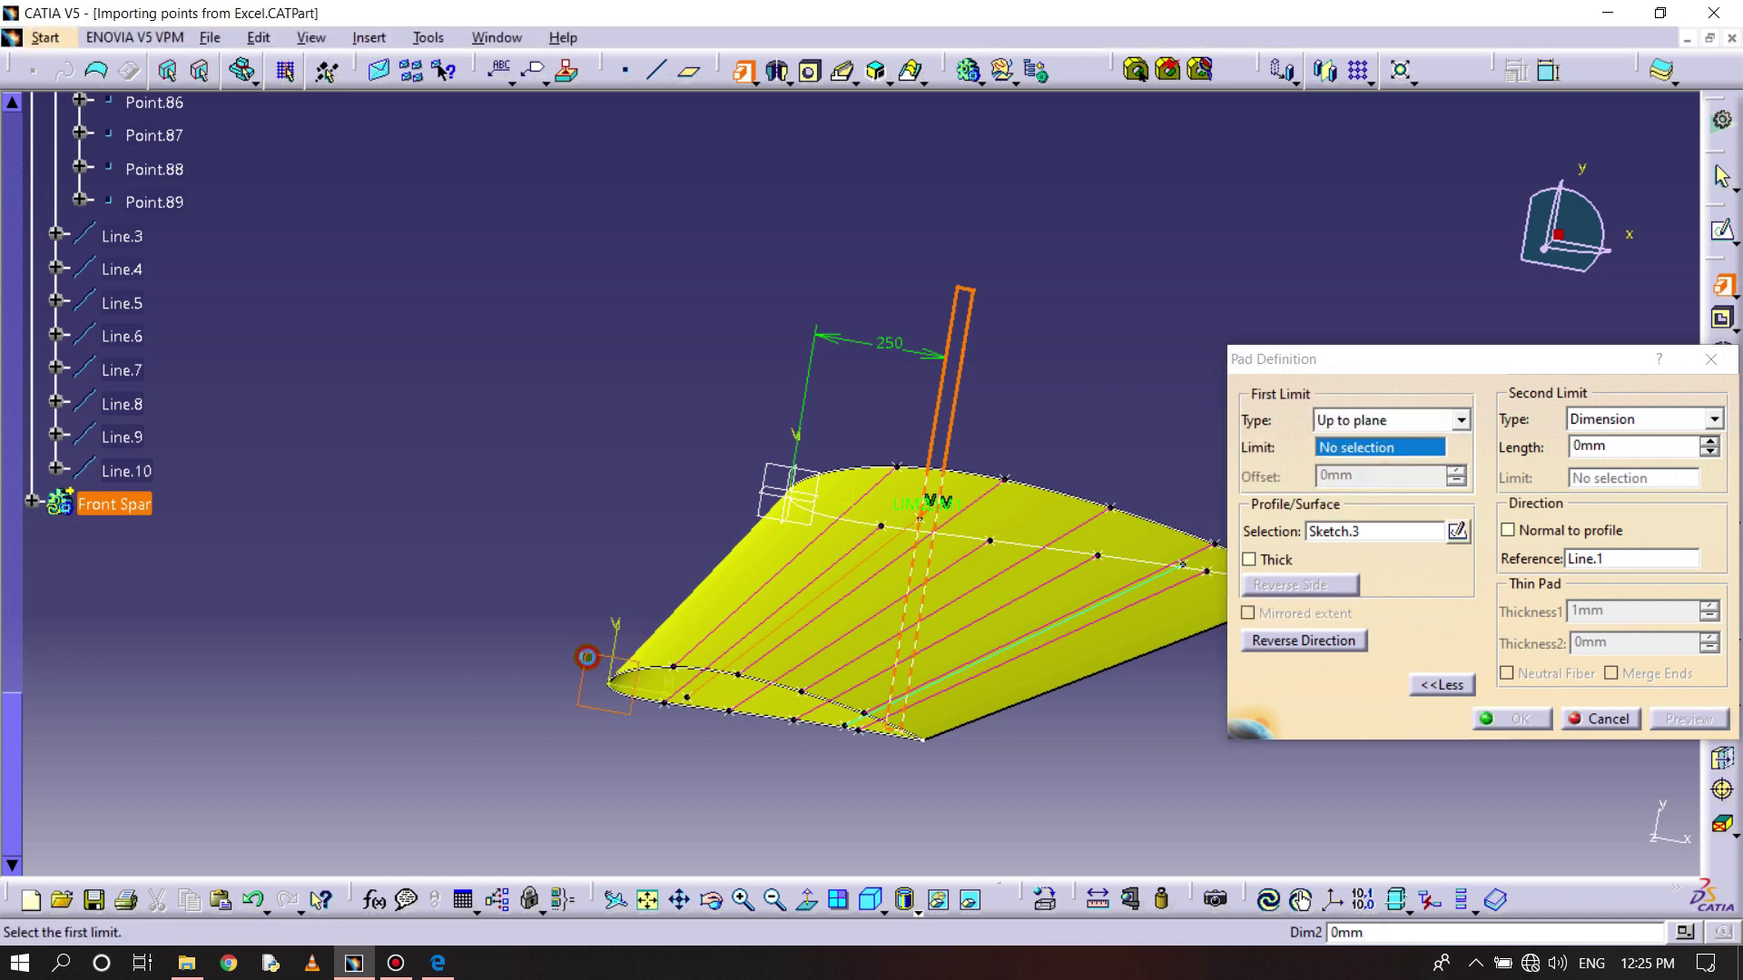
pyautogui.click(1675, 719)
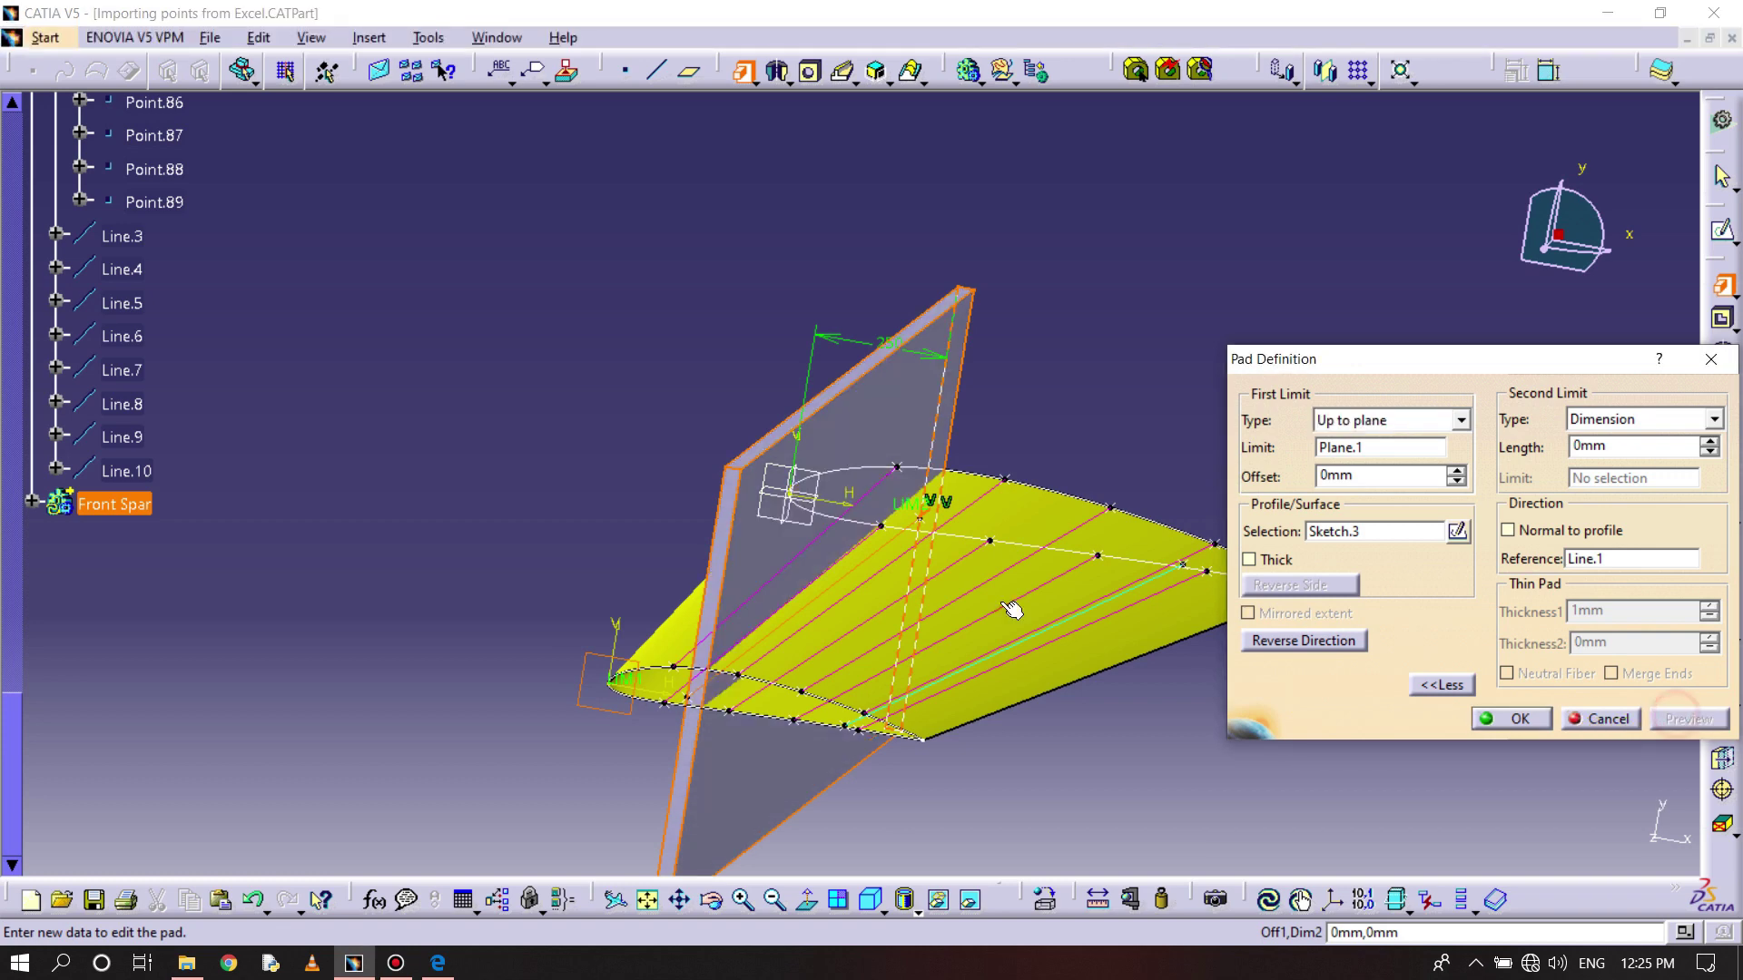
pyautogui.moveTo(626, 504); pyautogui.dragTo(615, 443, button='middle')
pyautogui.click(1549, 720)
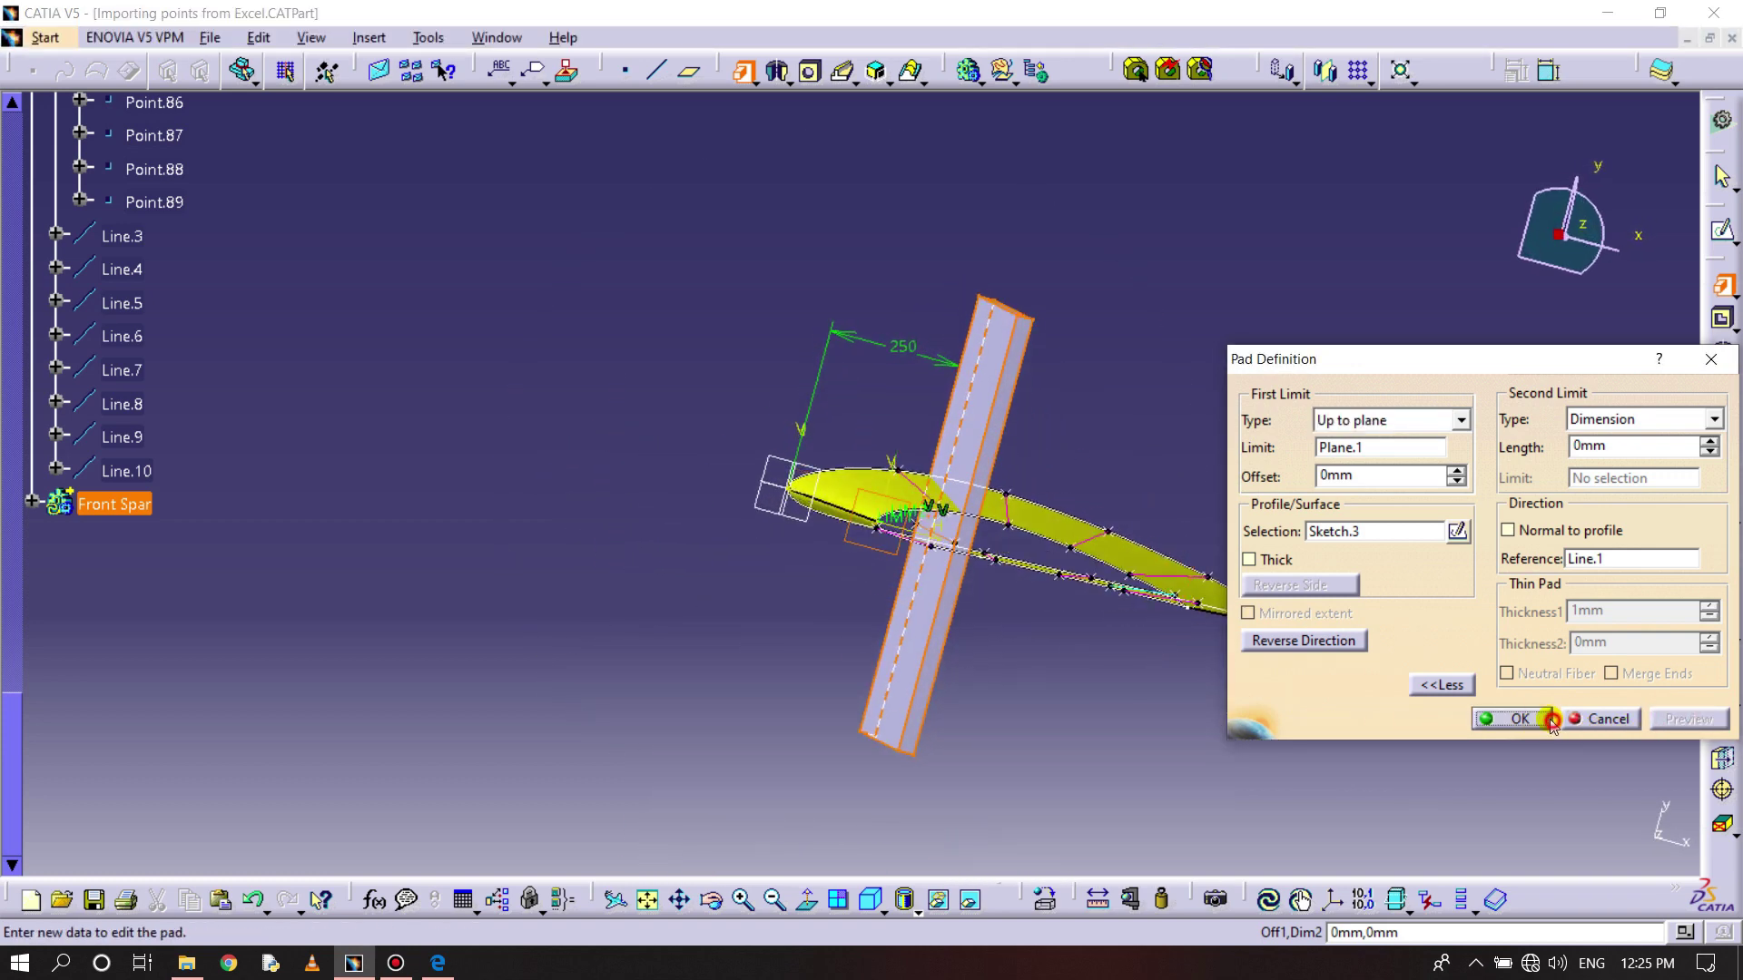
pyautogui.click(1500, 719)
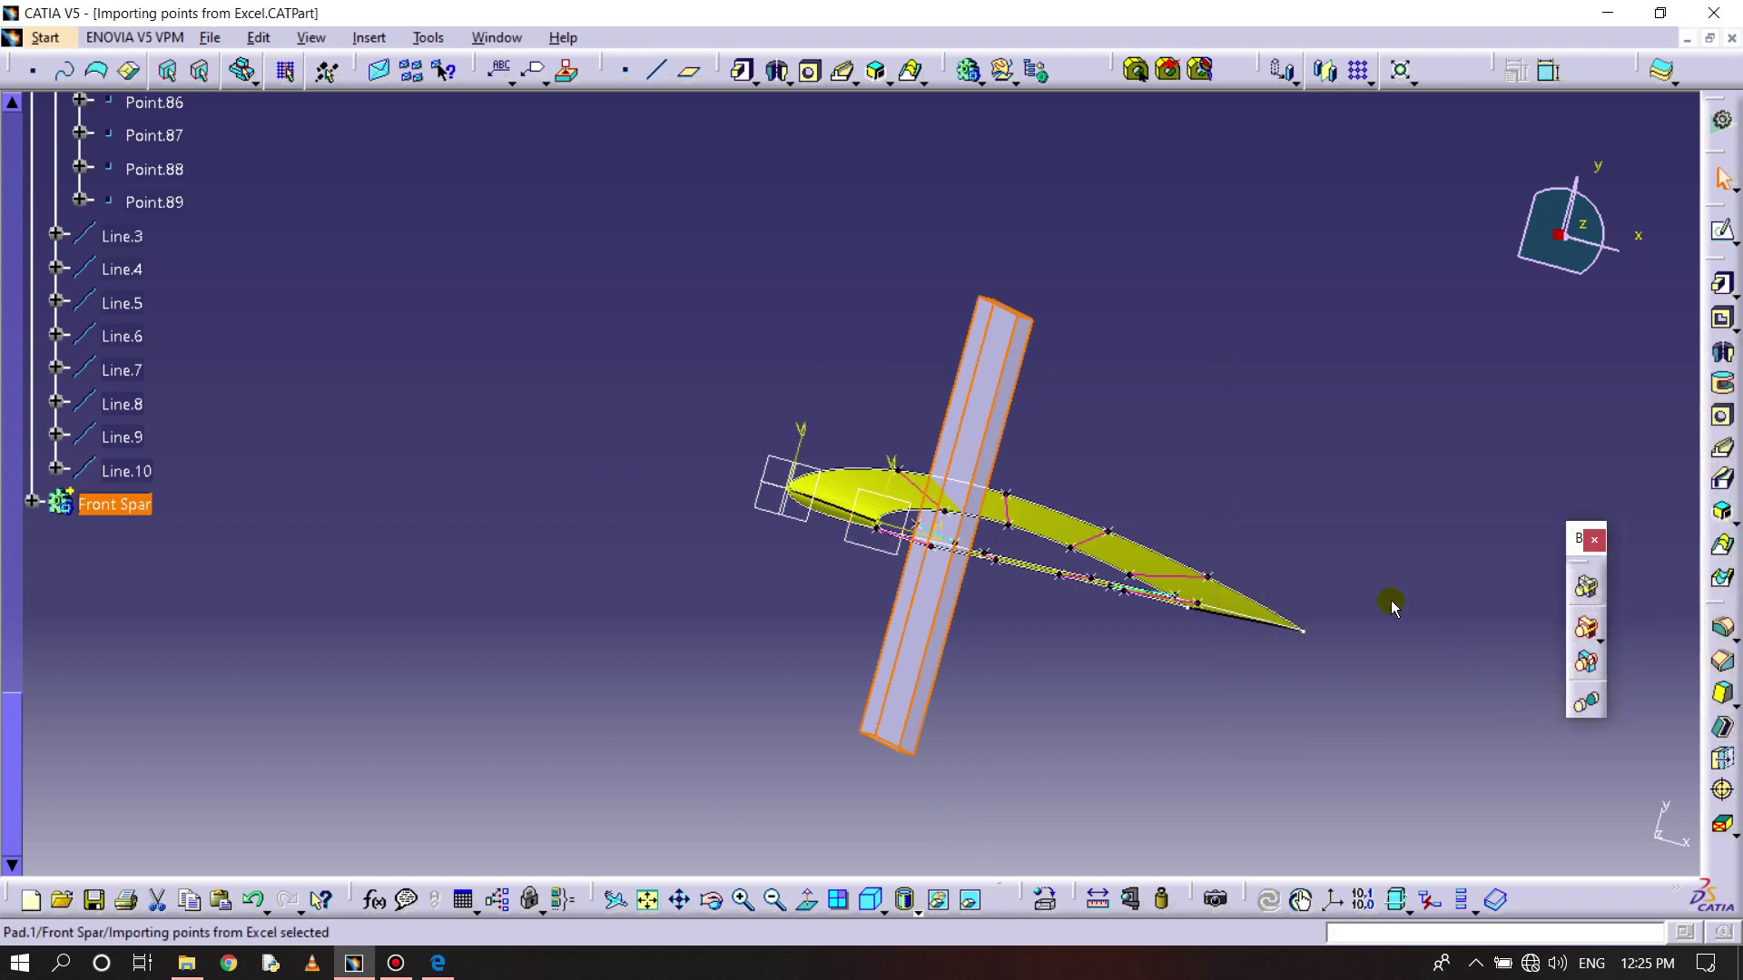
# - Split the Front Spar pad with the multi-sections wing surface, keeping only the portion inside the wing
pyautogui.moveTo(1391, 606); pyautogui.dragTo(1148, 577, button='middle')
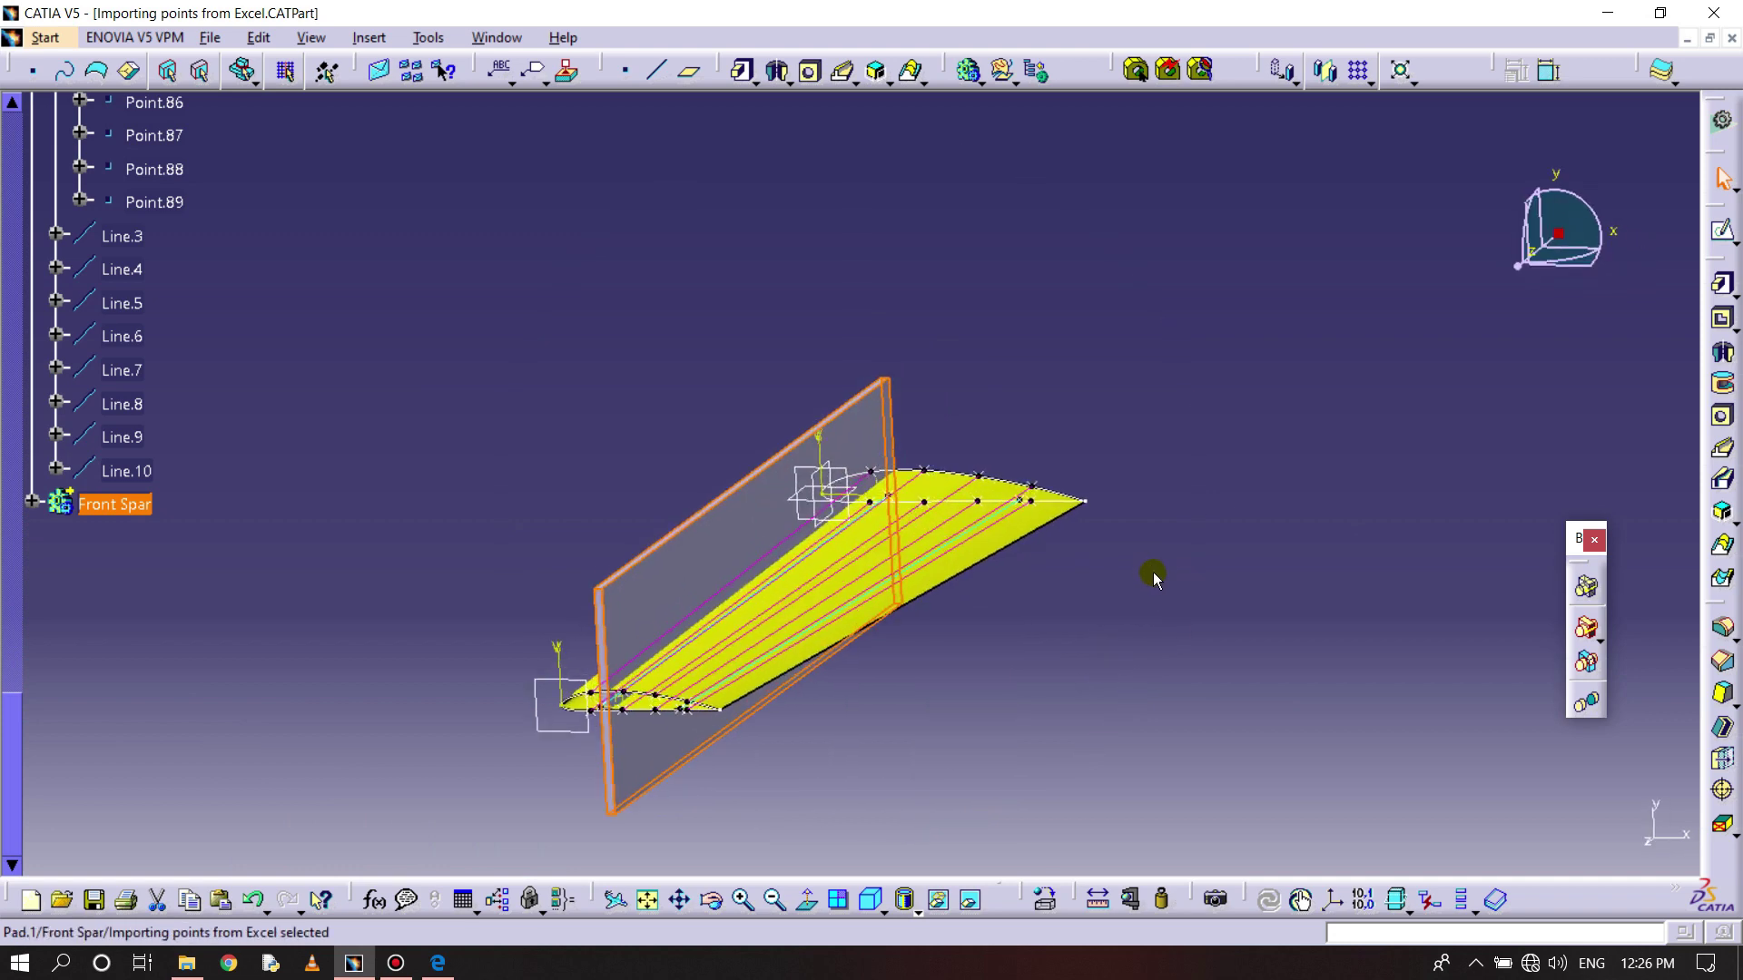
pyautogui.click(1155, 580)
pyautogui.moveTo(990, 427); pyautogui.dragTo(1080, 231, button='middle')
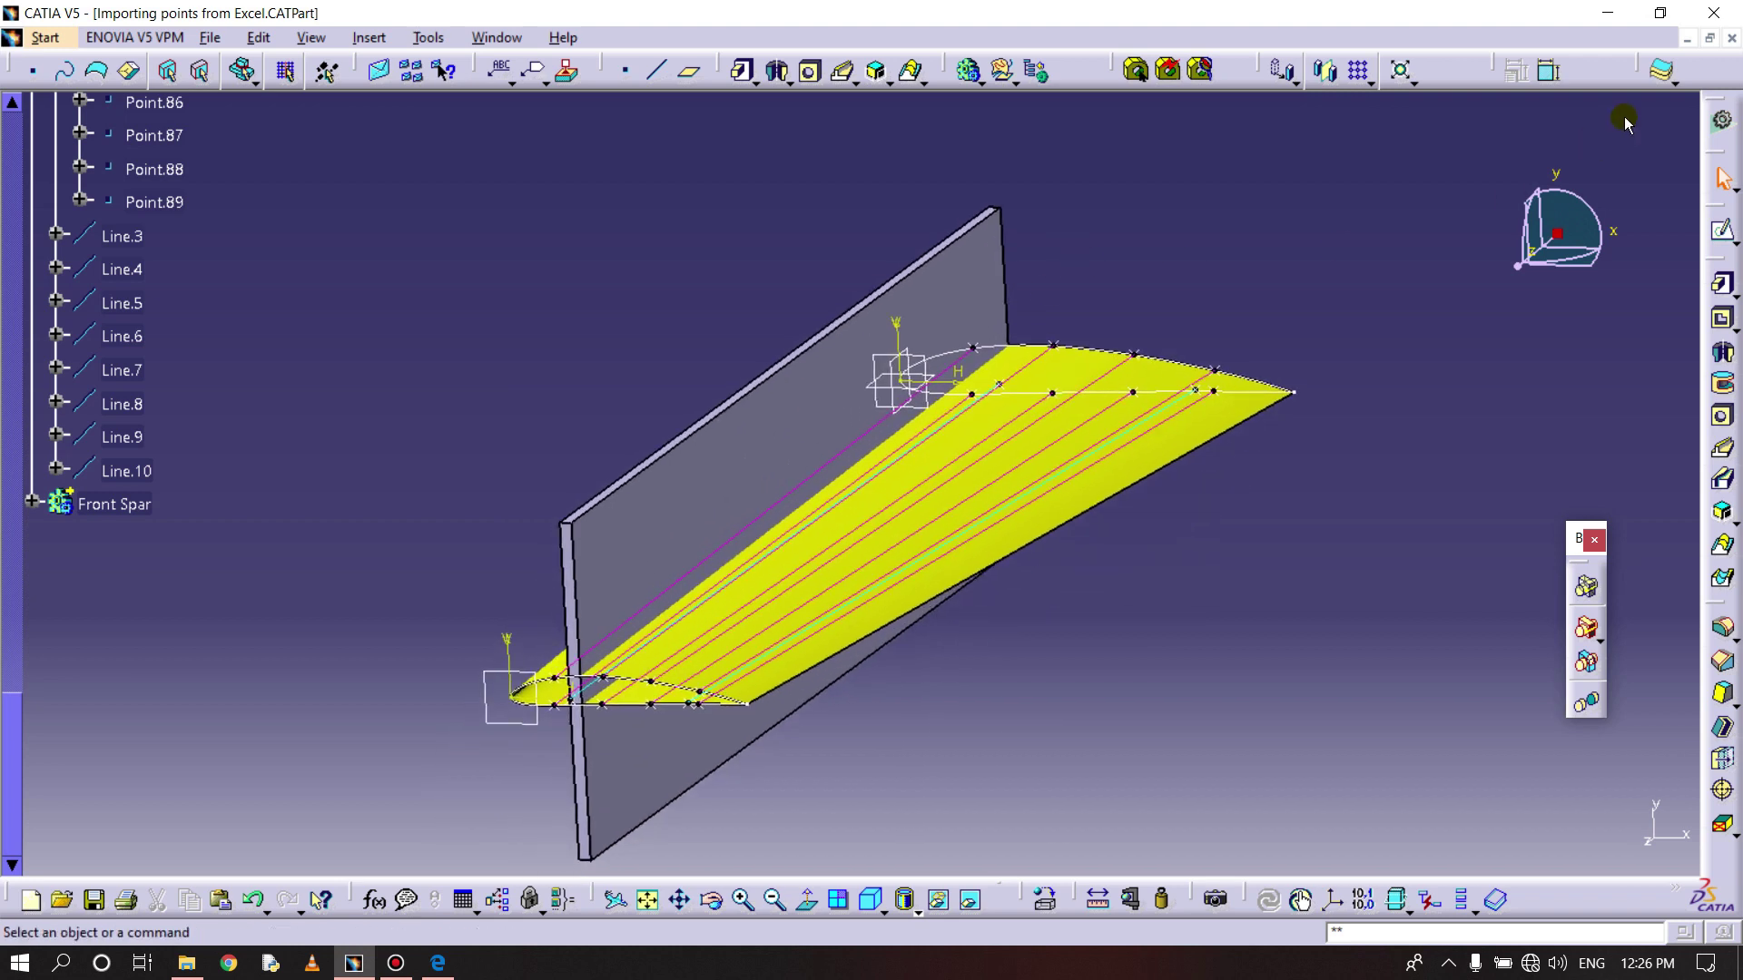
pyautogui.click(1672, 82)
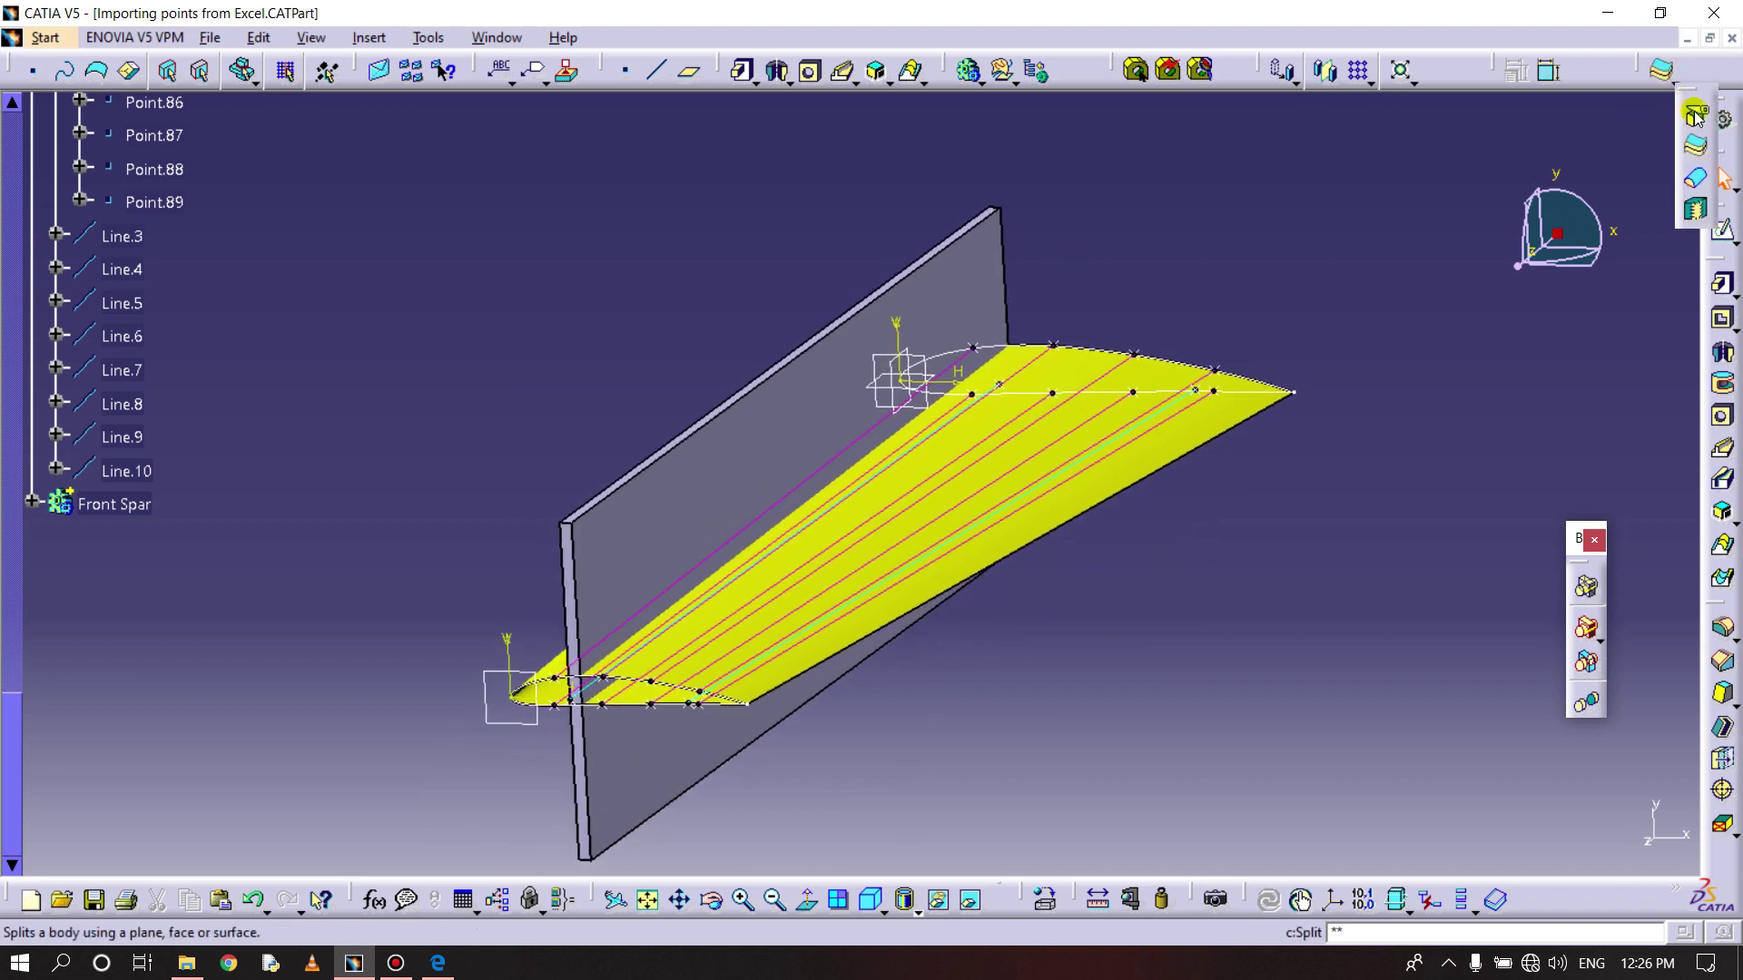
pyautogui.click(1694, 115)
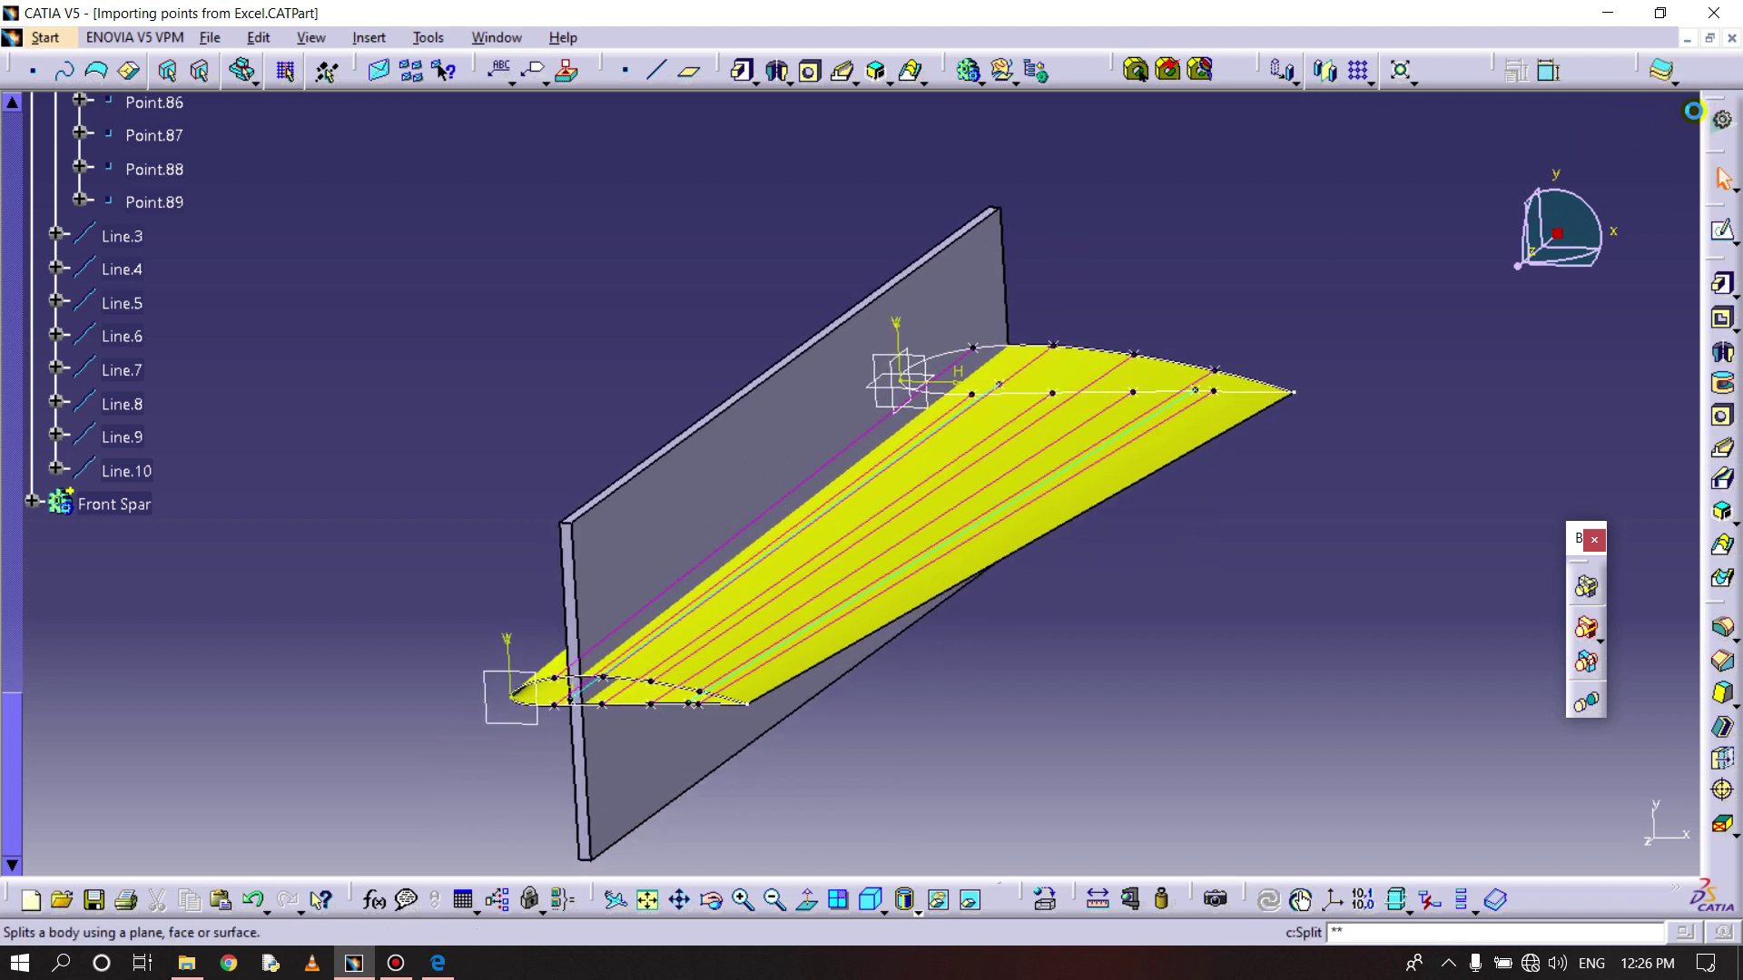
pyautogui.click(944, 467)
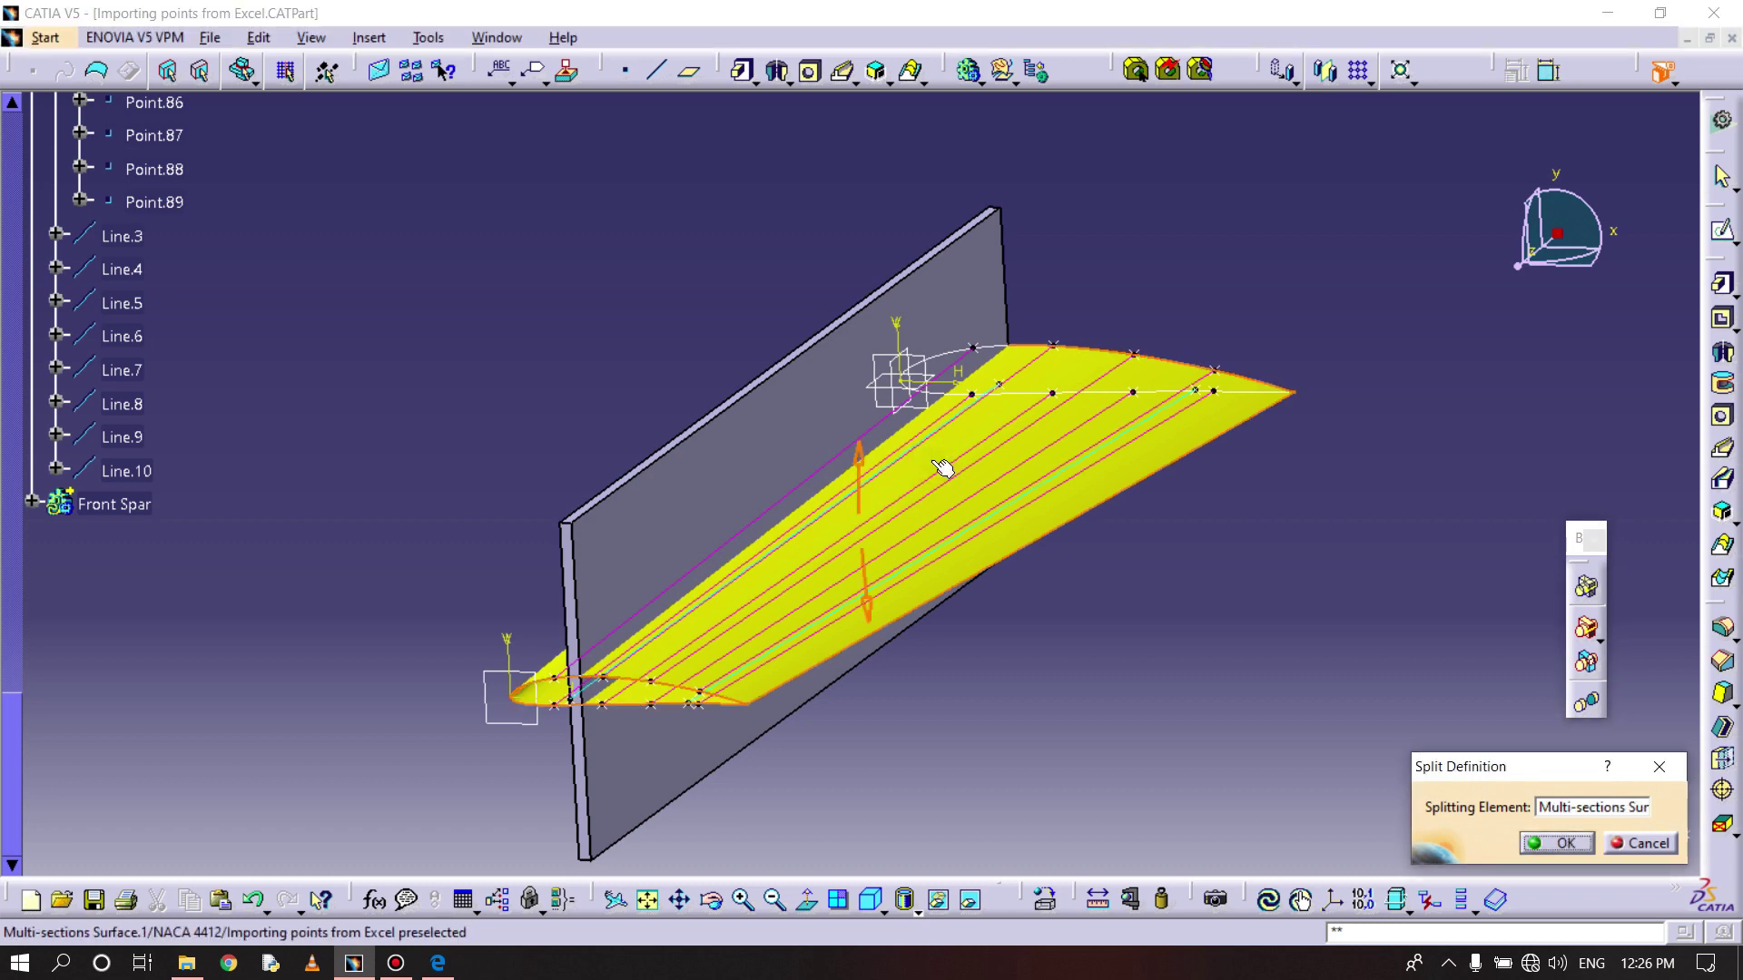
pyautogui.click(862, 461)
pyautogui.moveTo(804, 553); pyautogui.dragTo(844, 526, button='middle')
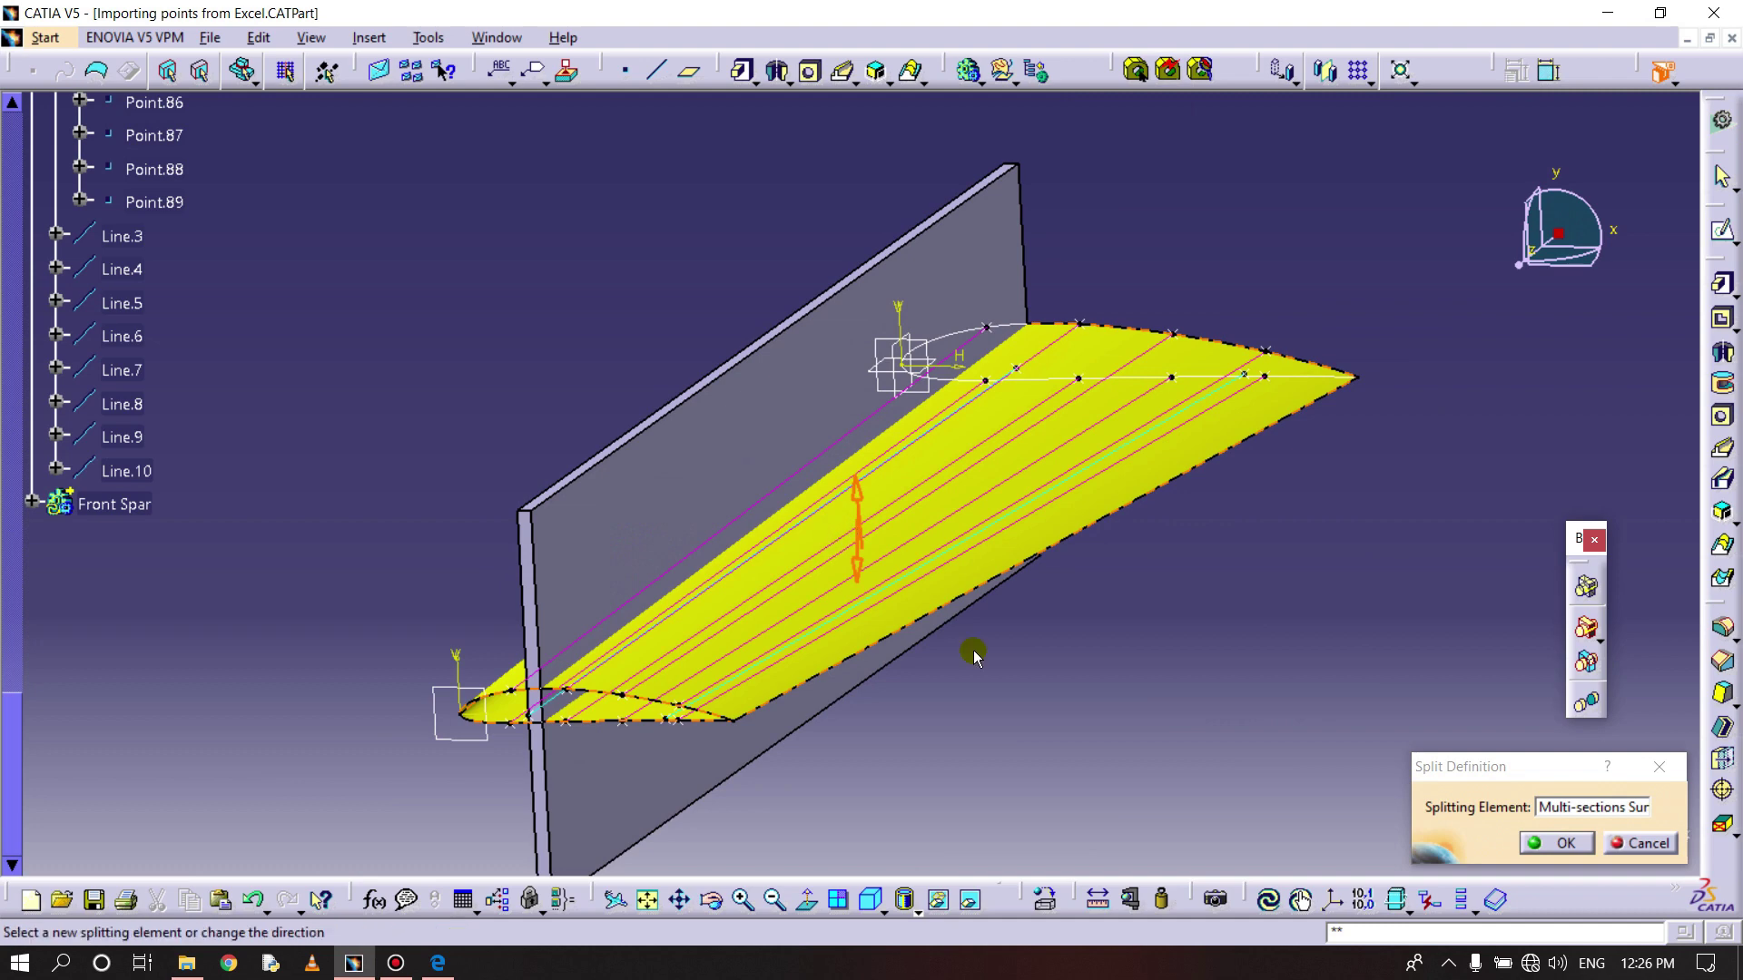
pyautogui.click(1579, 844)
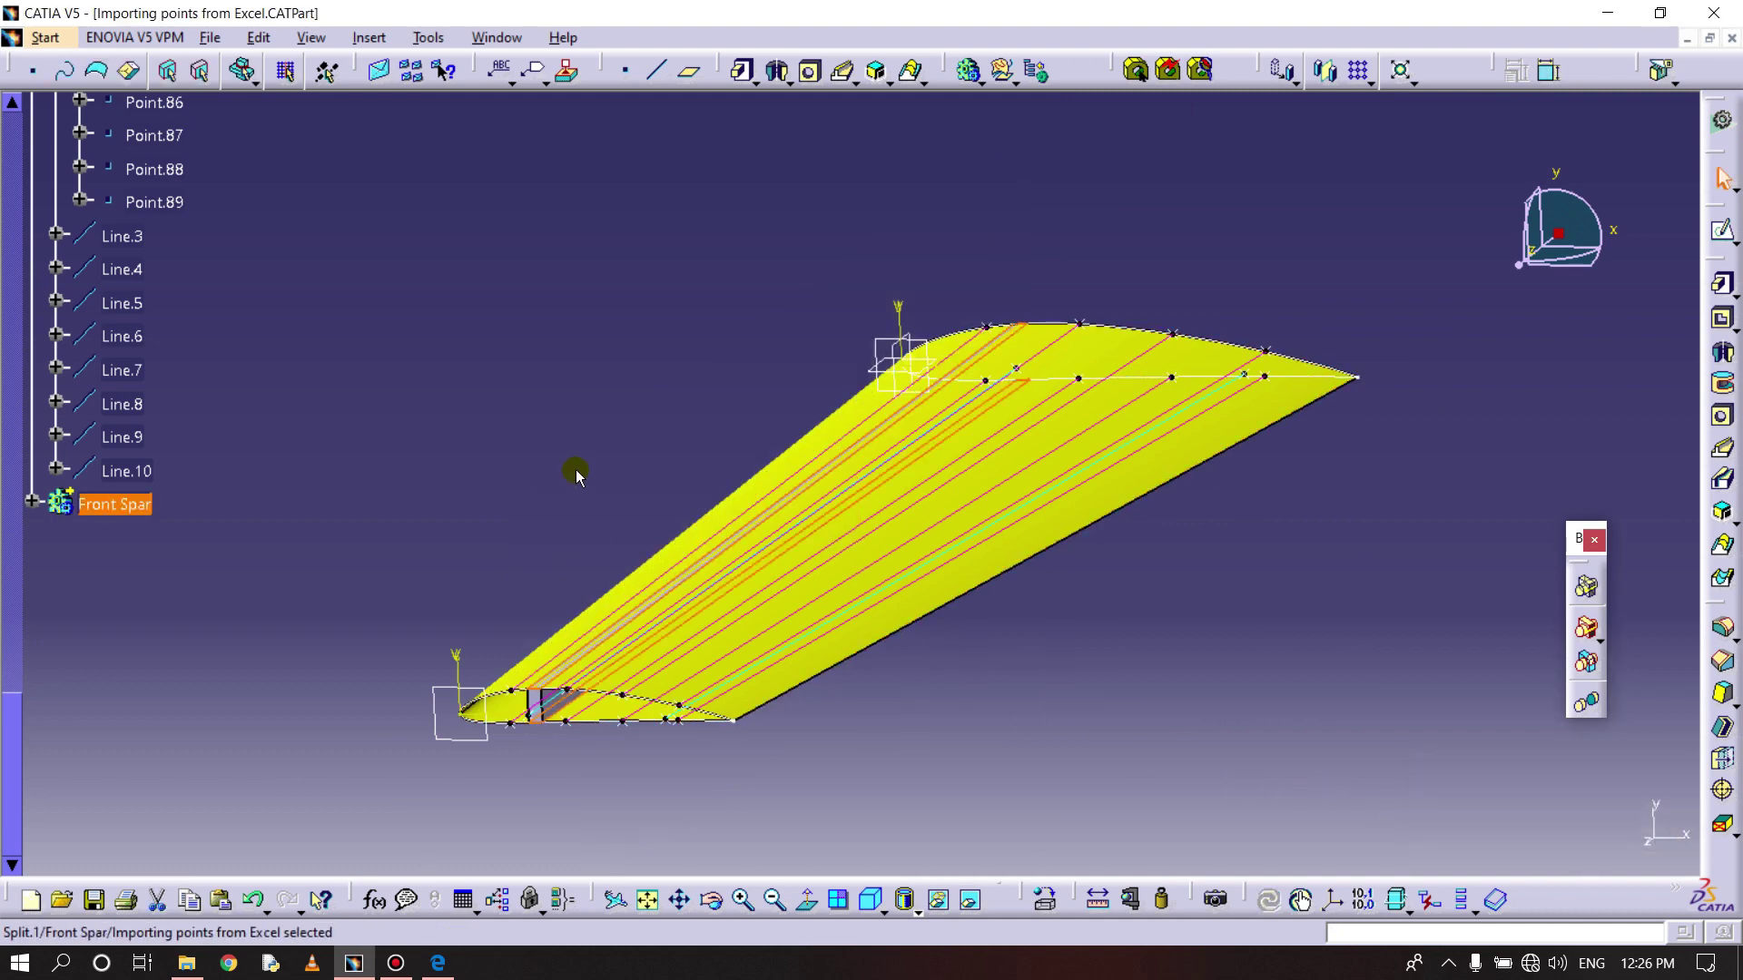
# - Hide the multi-sections wing surface to expose the trimmed front spar
pyautogui.moveTo(576, 471); pyautogui.dragTo(696, 383, button='middle')
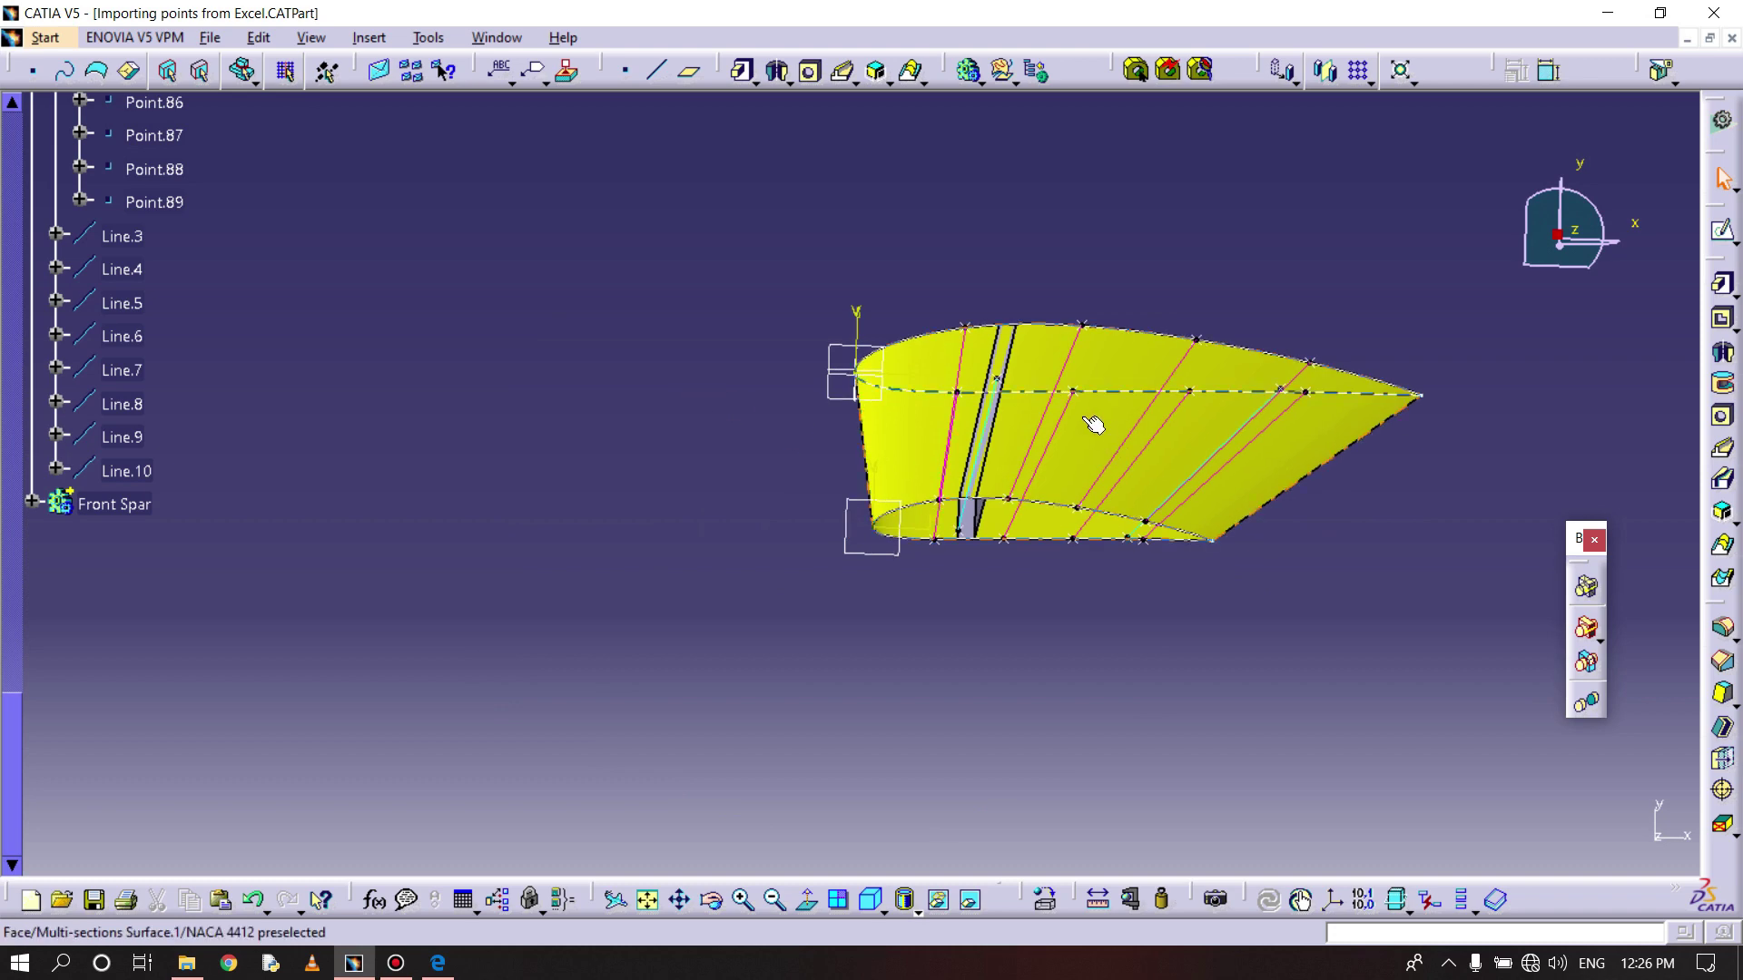
pyautogui.rightClick(1093, 425)
pyautogui.click(1112, 482)
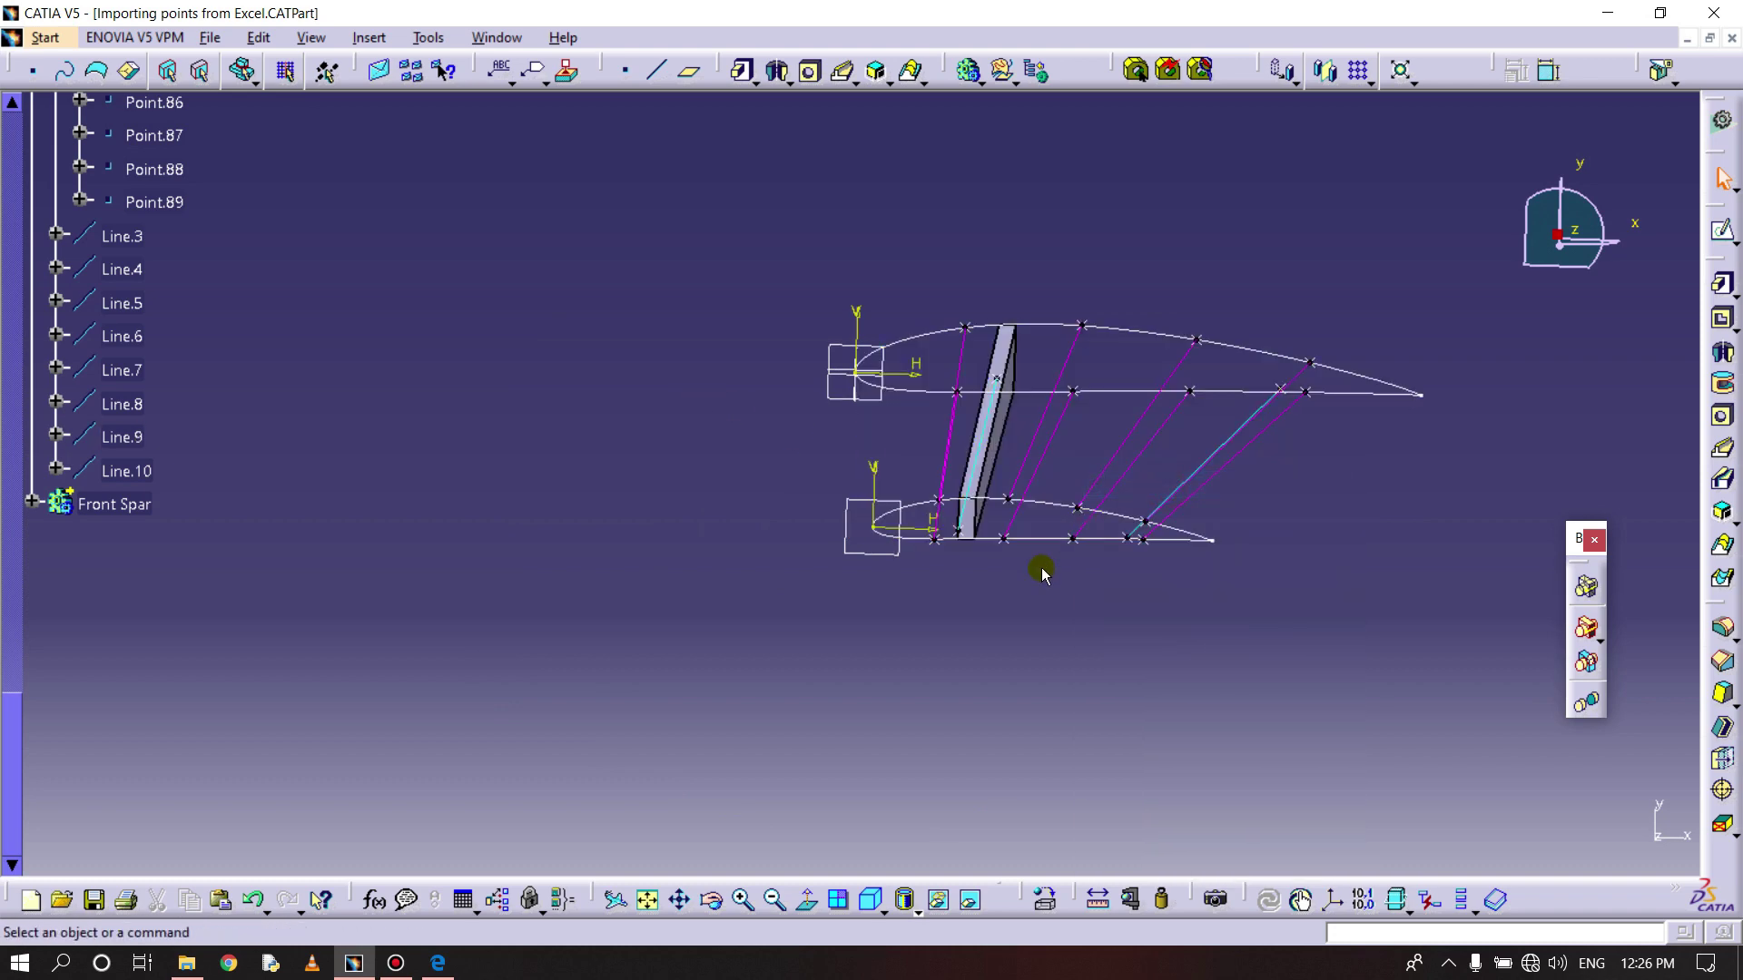
# - Start a shell of the front spar, check the wall thickness in Front Spar.pdf, and set the default inside thickness to 3 mm
pyautogui.moveTo(999, 606); pyautogui.dragTo(680, 545, button='middle')
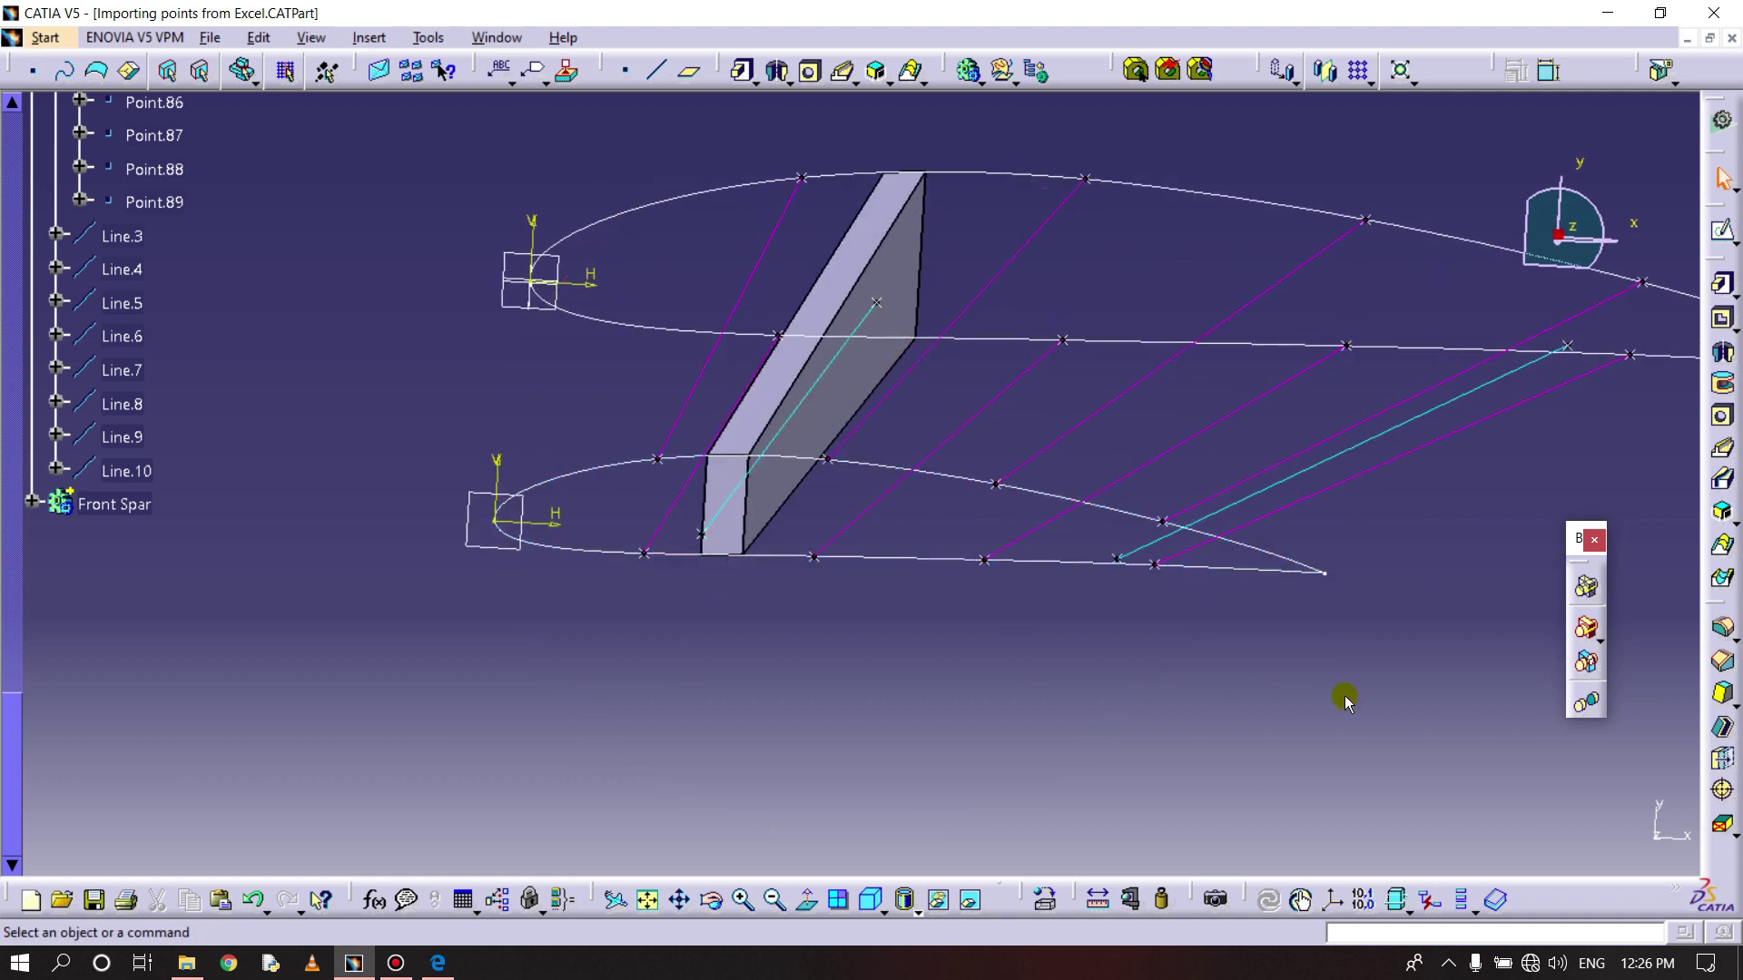
pyautogui.click(1729, 735)
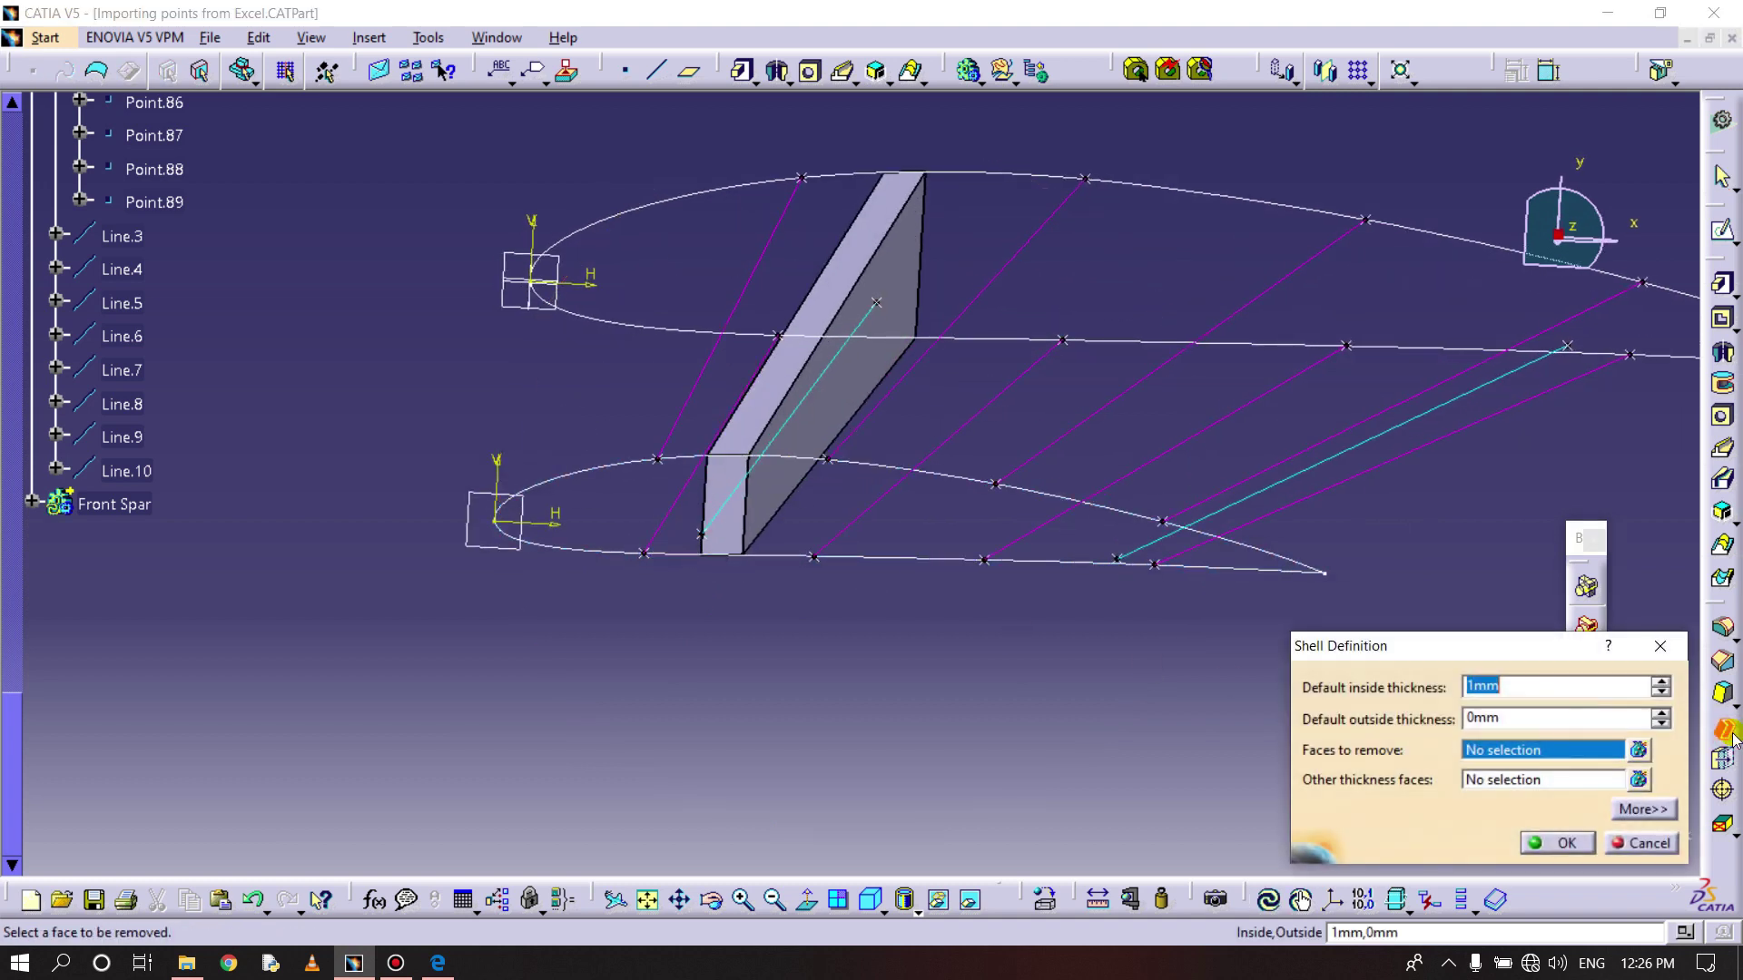
pyautogui.moveTo(1423, 649); pyautogui.dragTo(1387, 557)
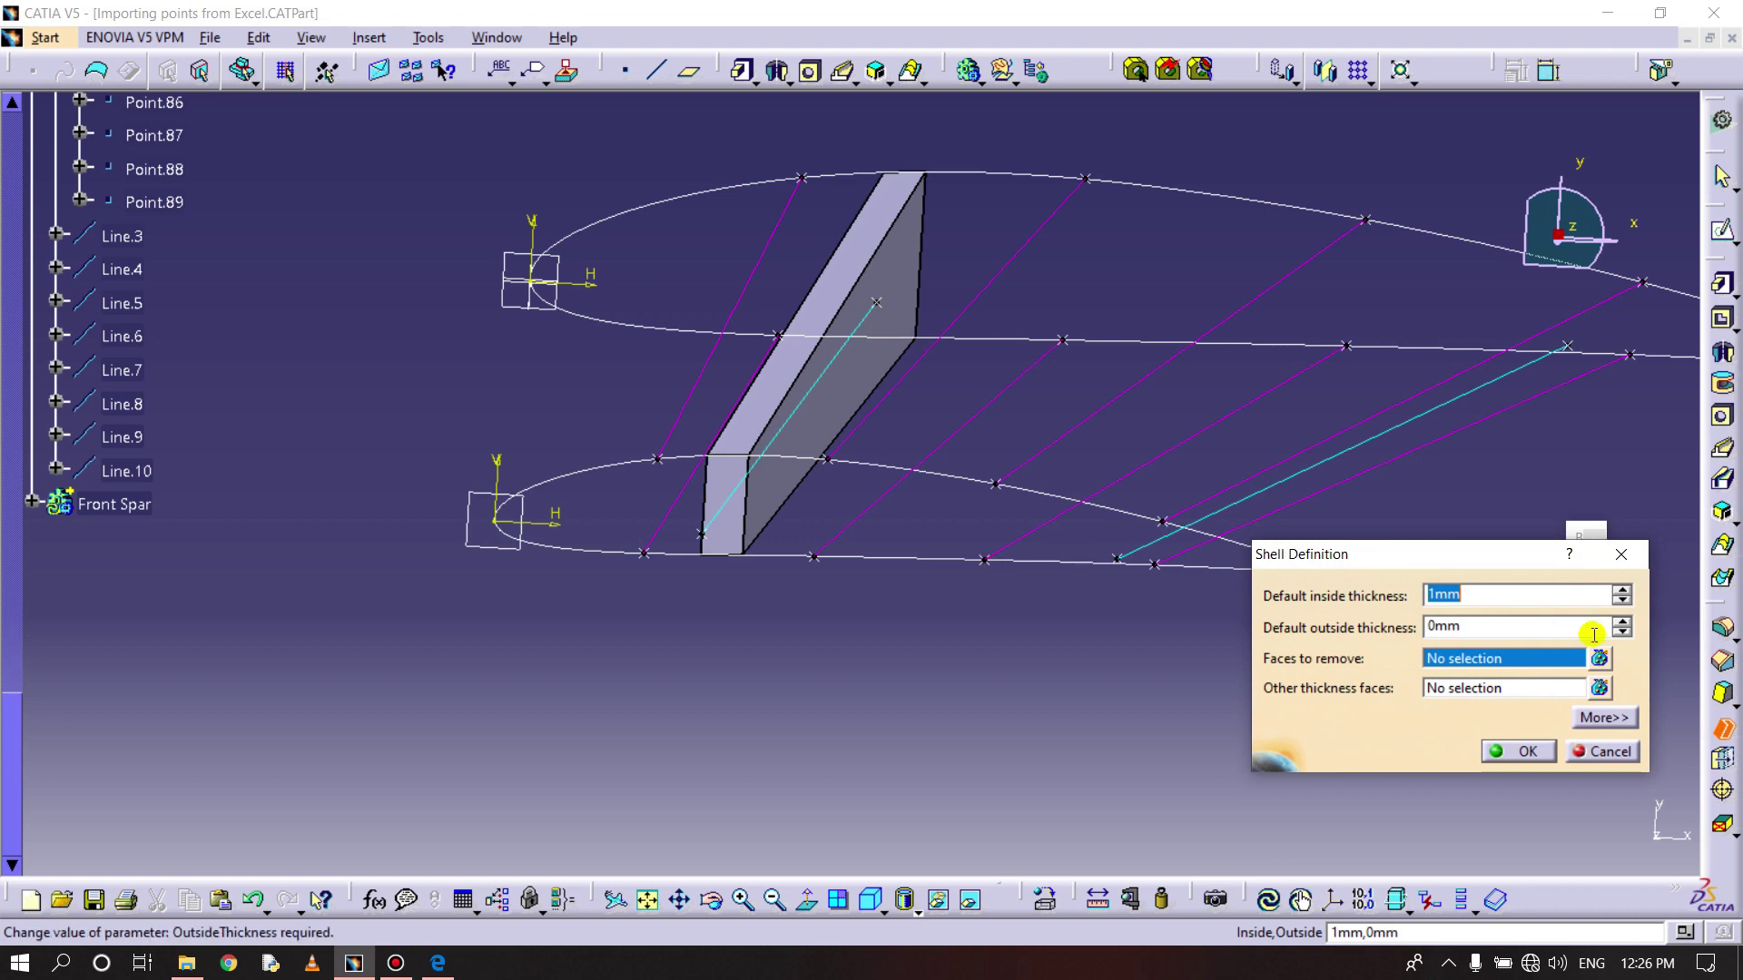
pyautogui.click(445, 964)
pyautogui.scroll(-2, 717, 628)
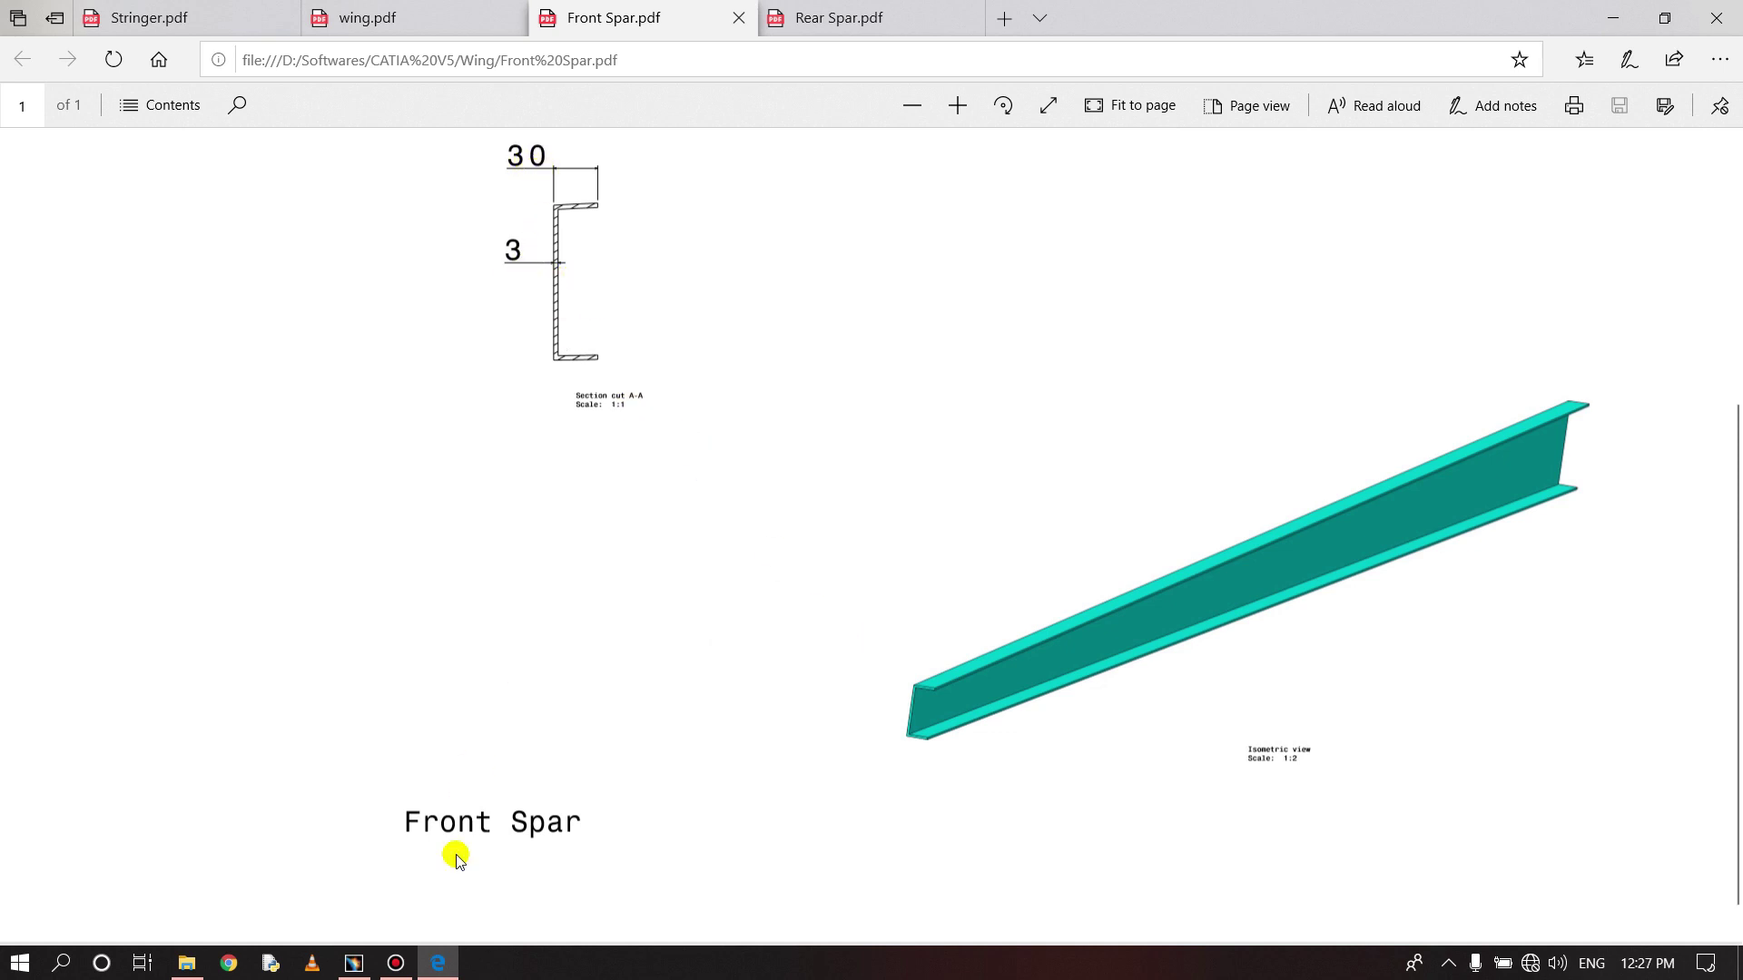
pyautogui.moveTo(405, 961)
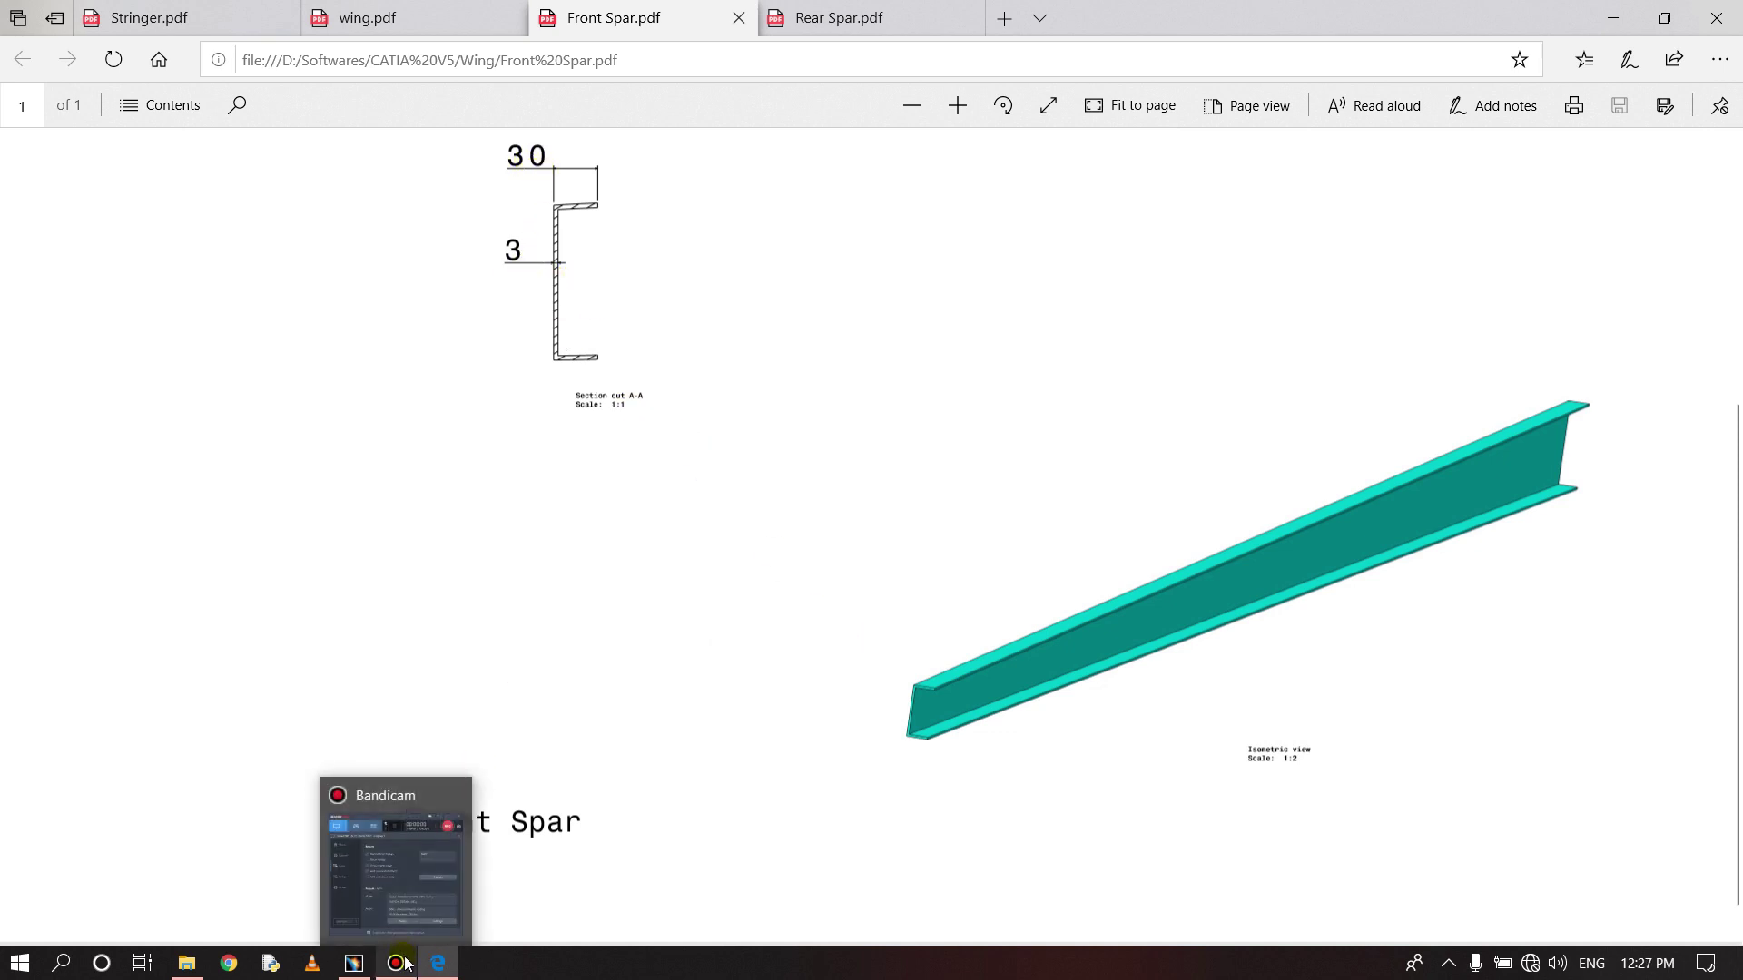
pyautogui.click(370, 966)
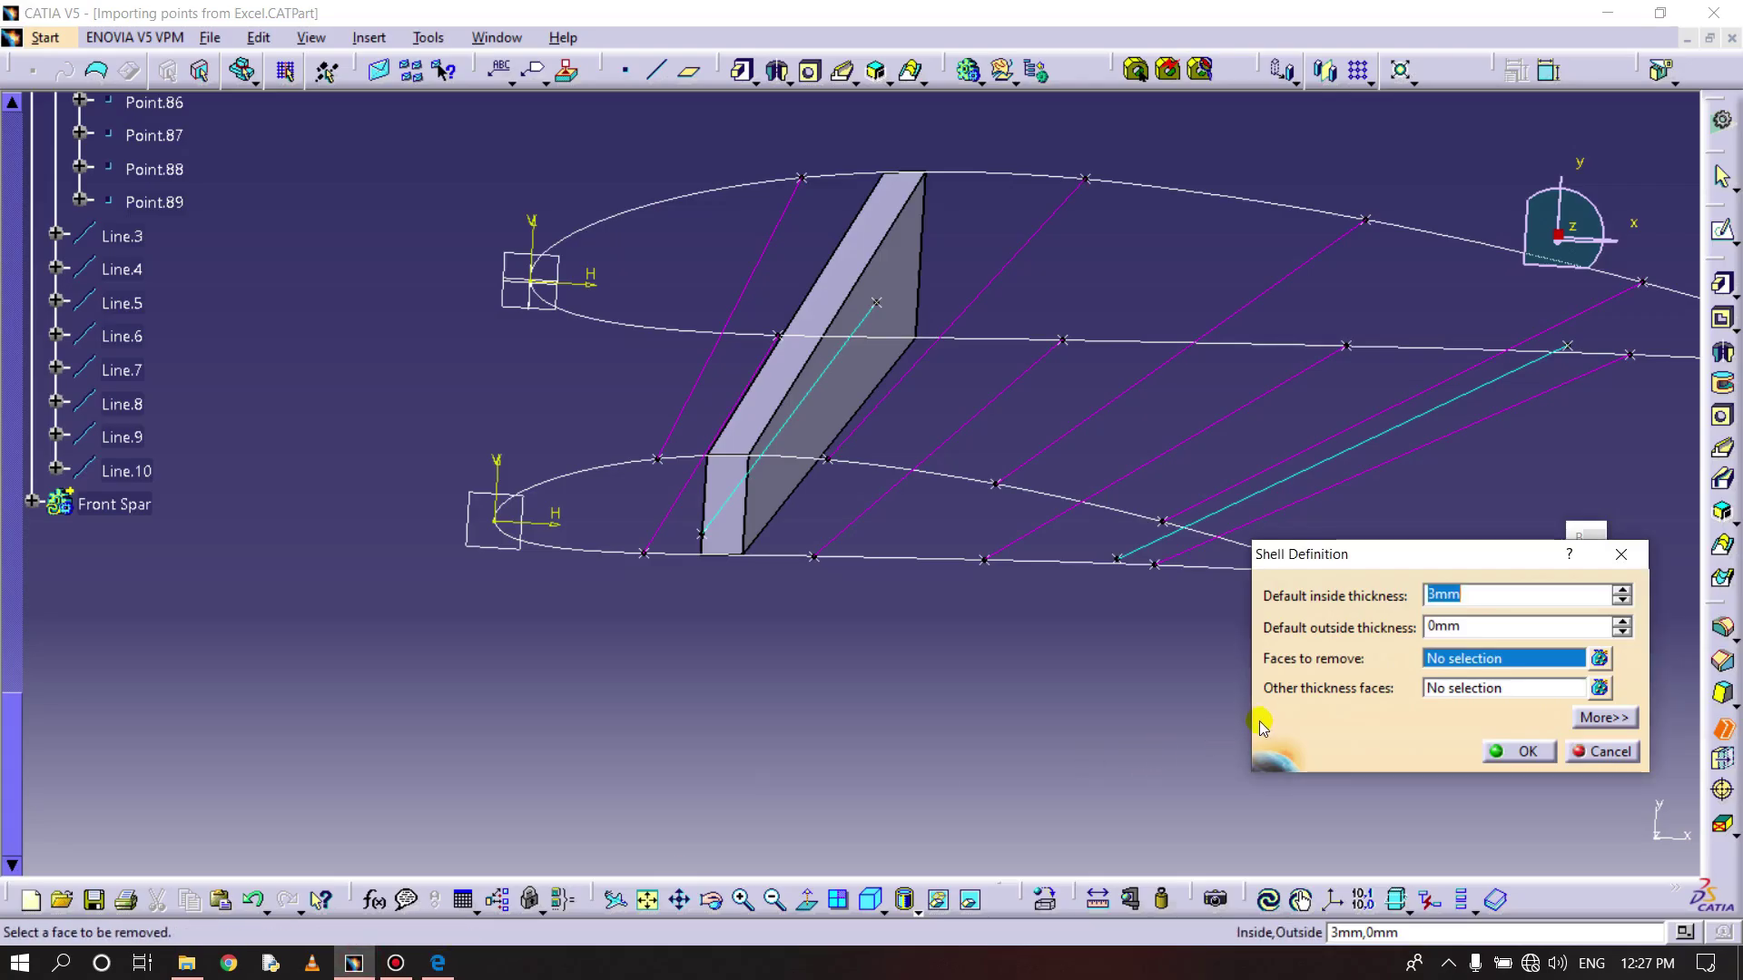
# - Remove the front spar's two end faces and its long rear-facing side face, and create the shell
pyautogui.click(724, 482)
pyautogui.click(814, 417)
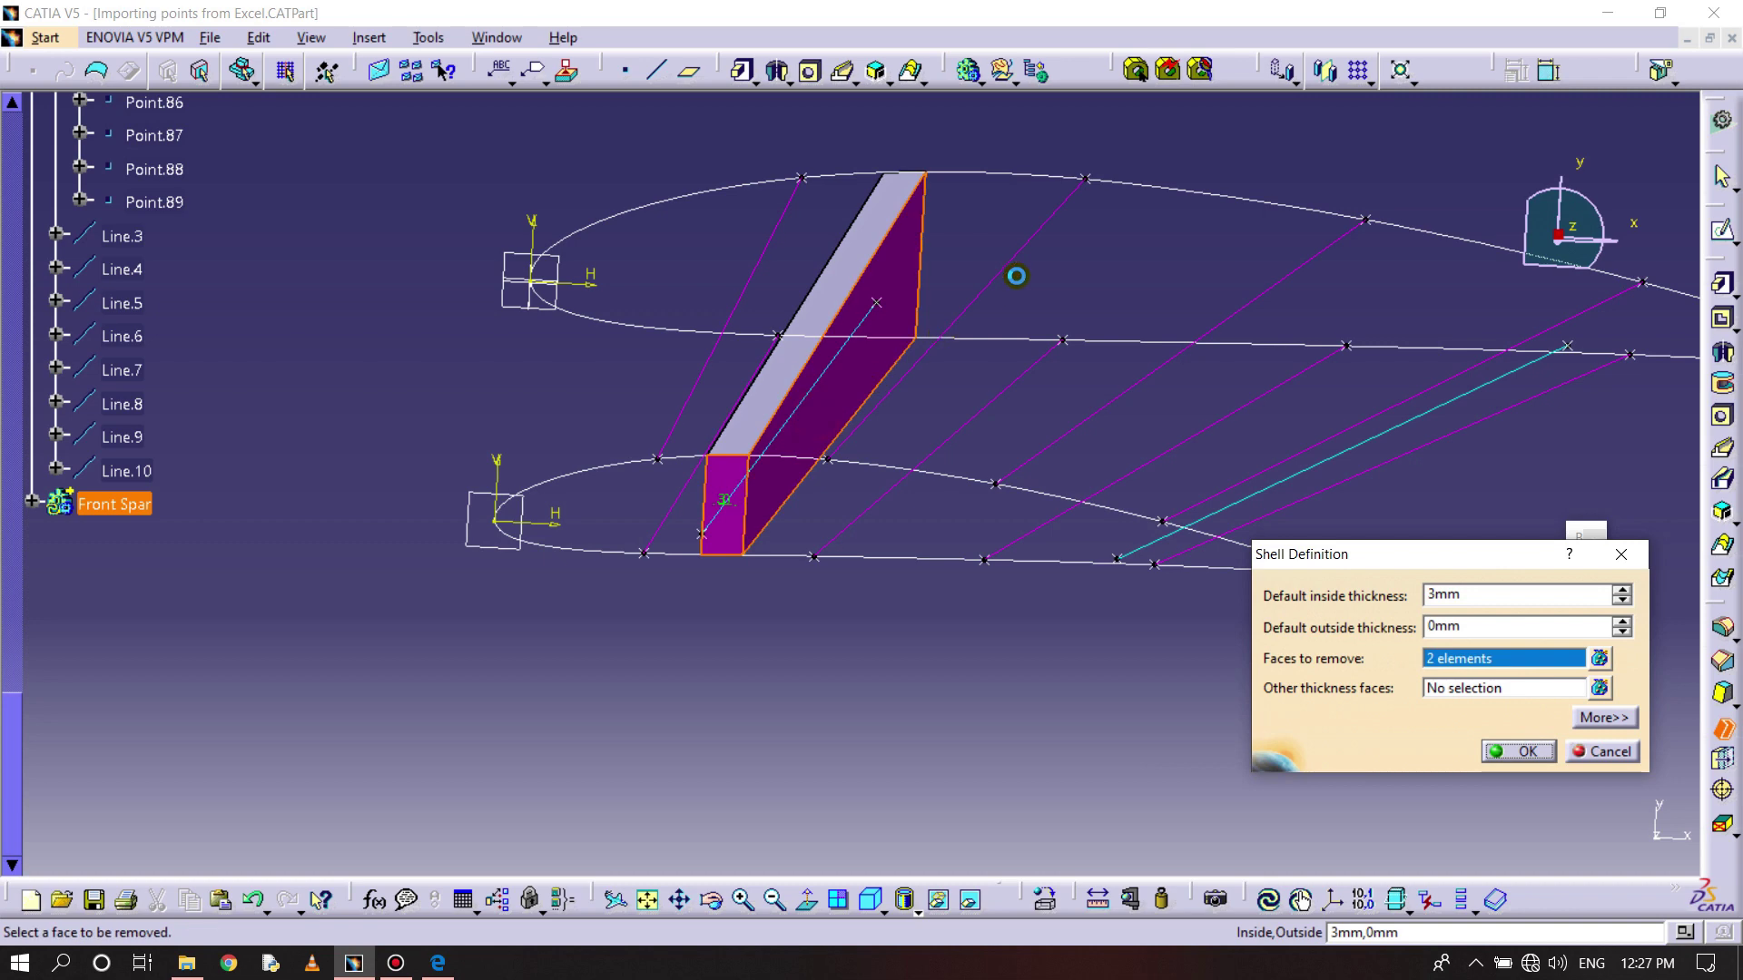
pyautogui.moveTo(1014, 272); pyautogui.dragTo(925, 610, button='middle')
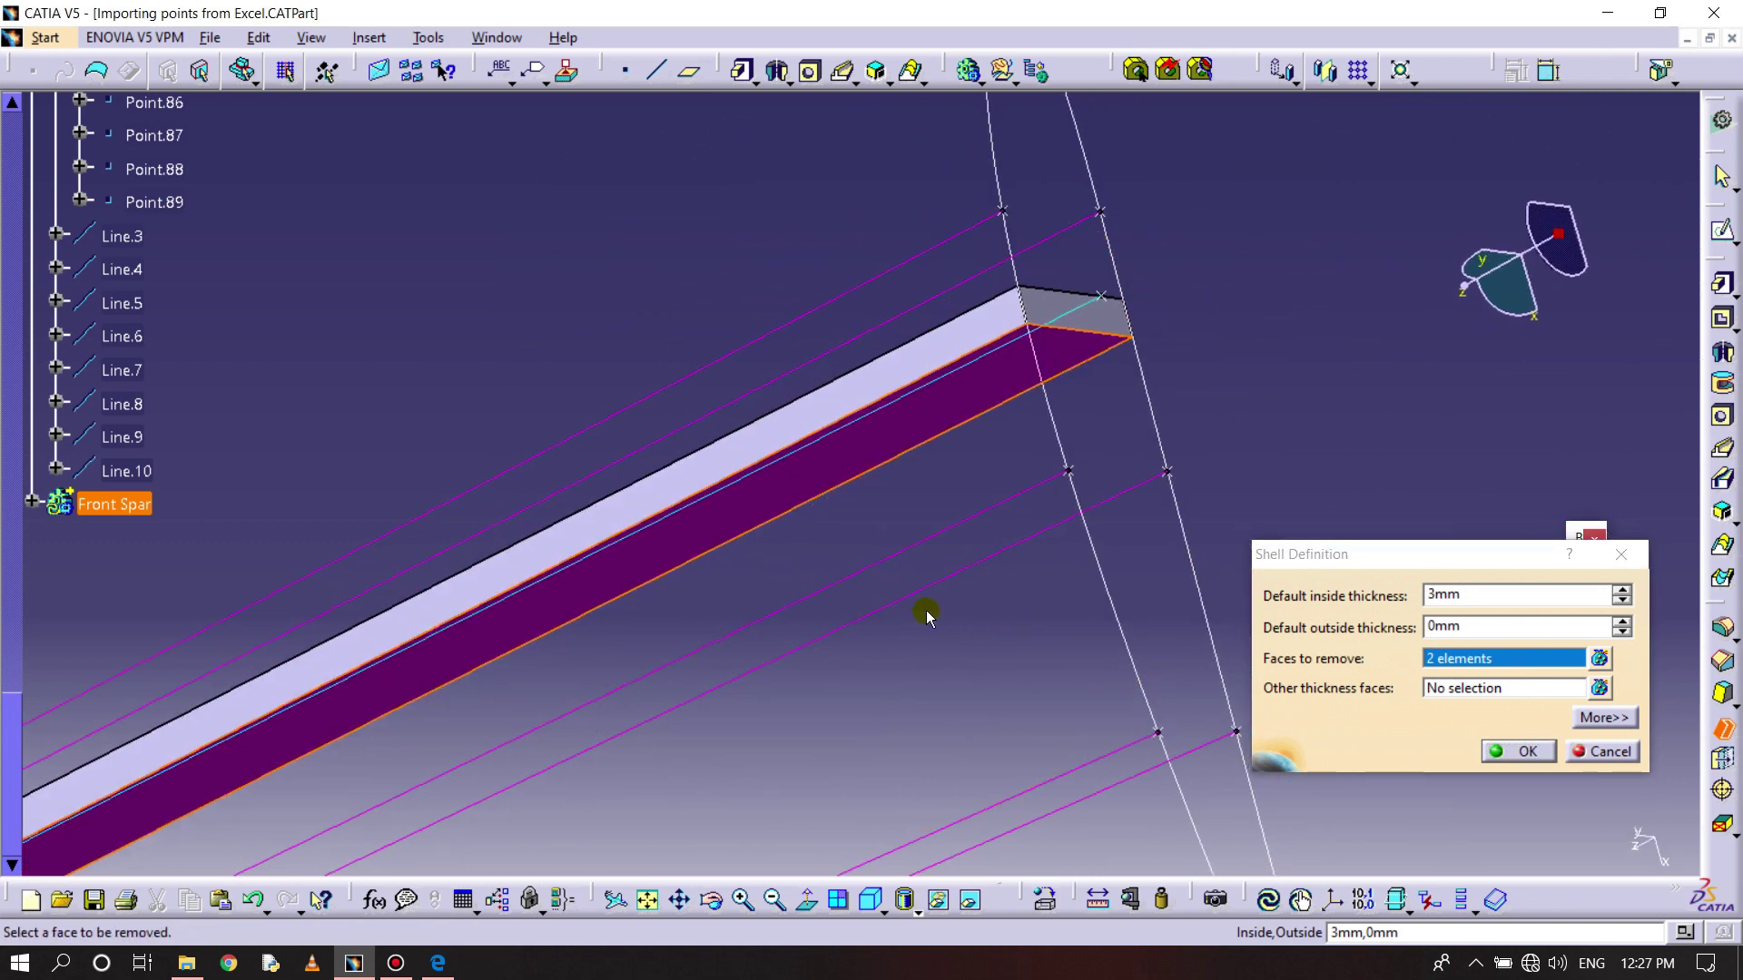
pyautogui.click(1109, 320)
pyautogui.moveTo(891, 490); pyautogui.dragTo(1125, 345, button='middle')
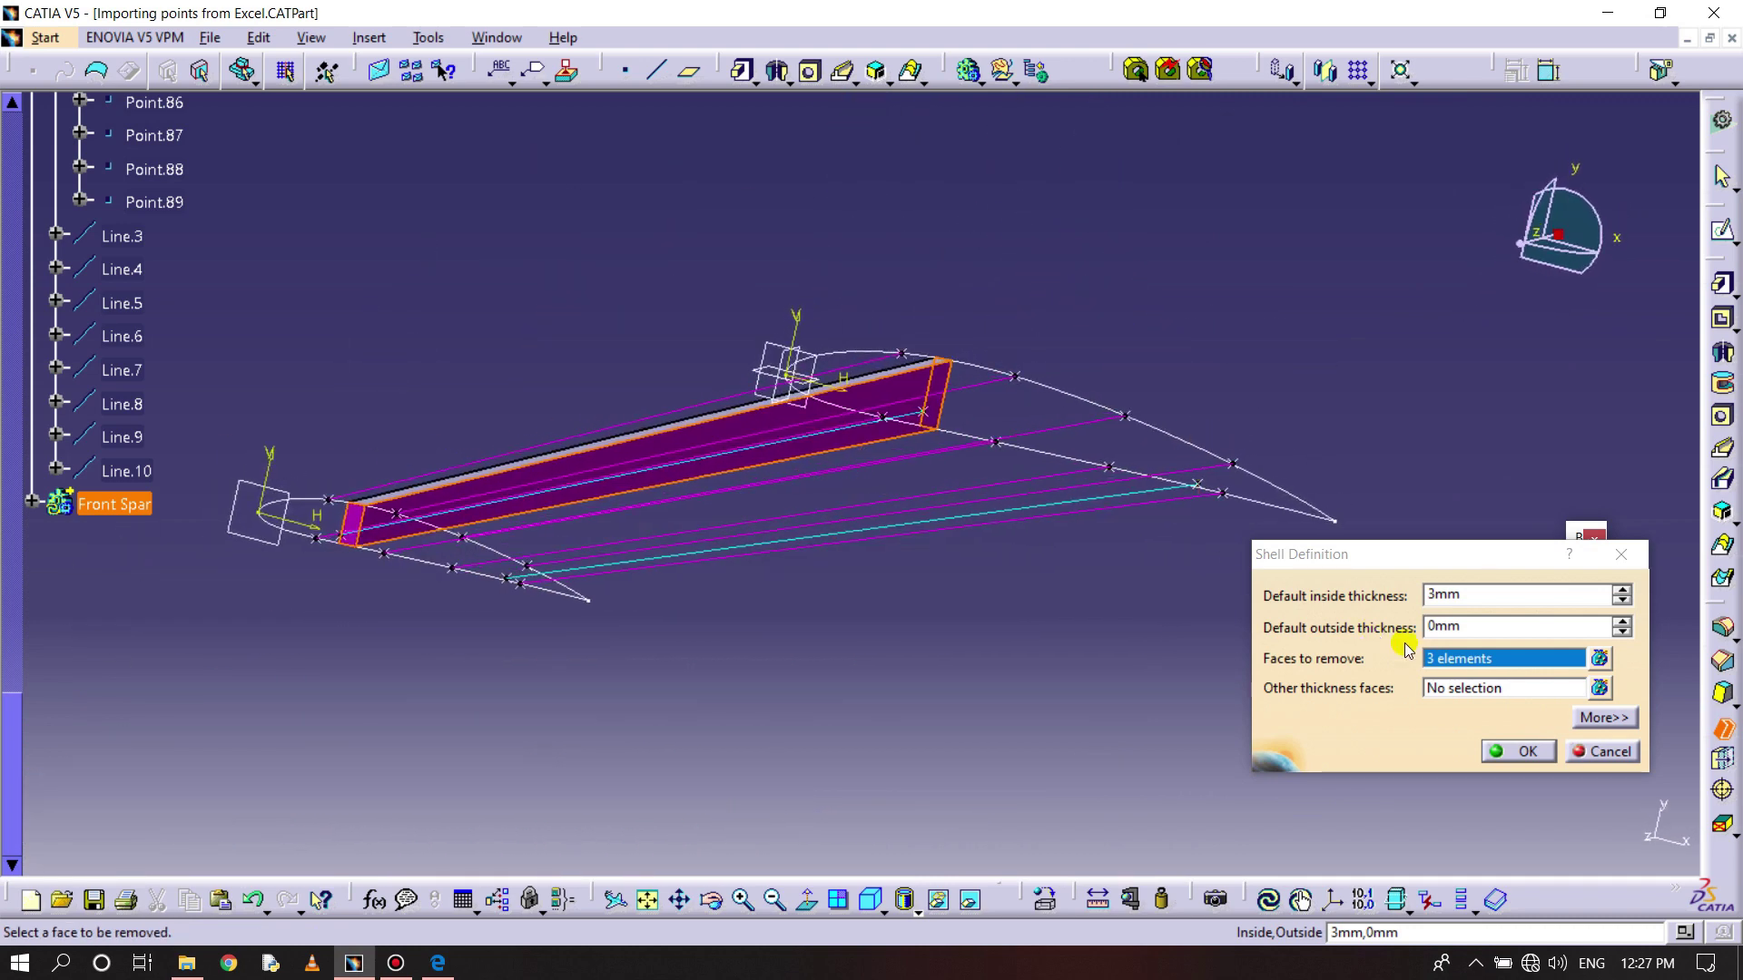
pyautogui.click(1496, 749)
pyautogui.click(973, 696)
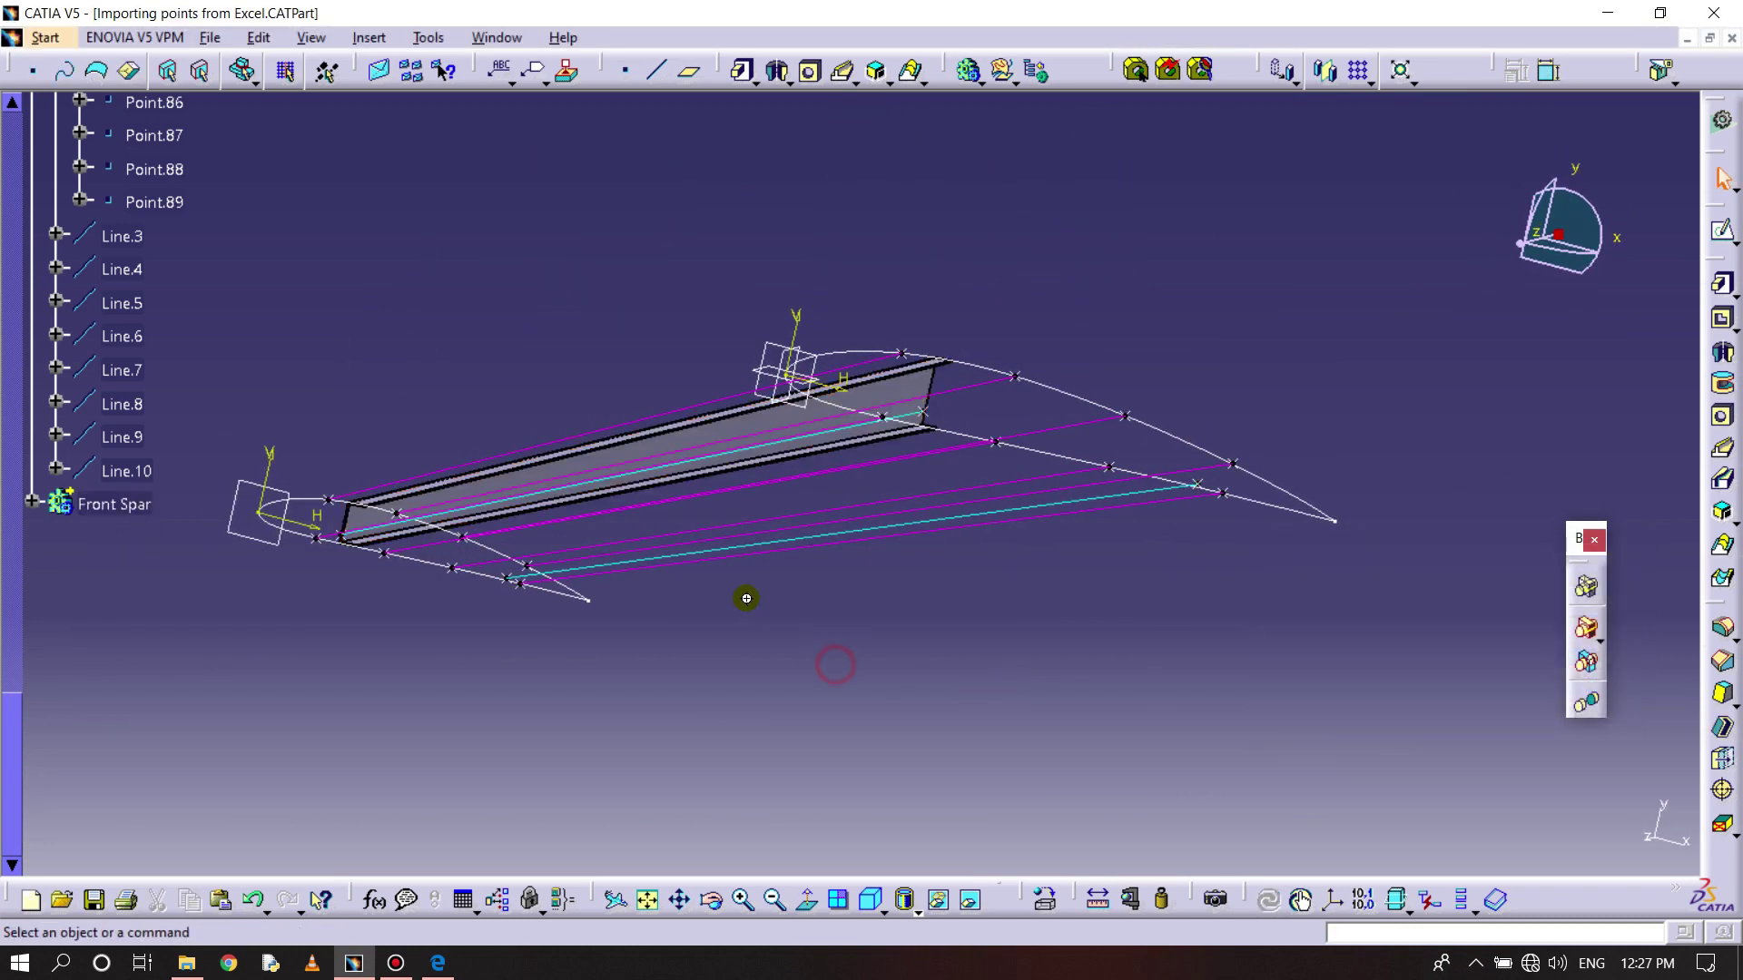
# - Insert a new body after Front Spar and rename it Rear Spar
pyautogui.moveTo(743, 594); pyautogui.dragTo(987, 575, button='middle')
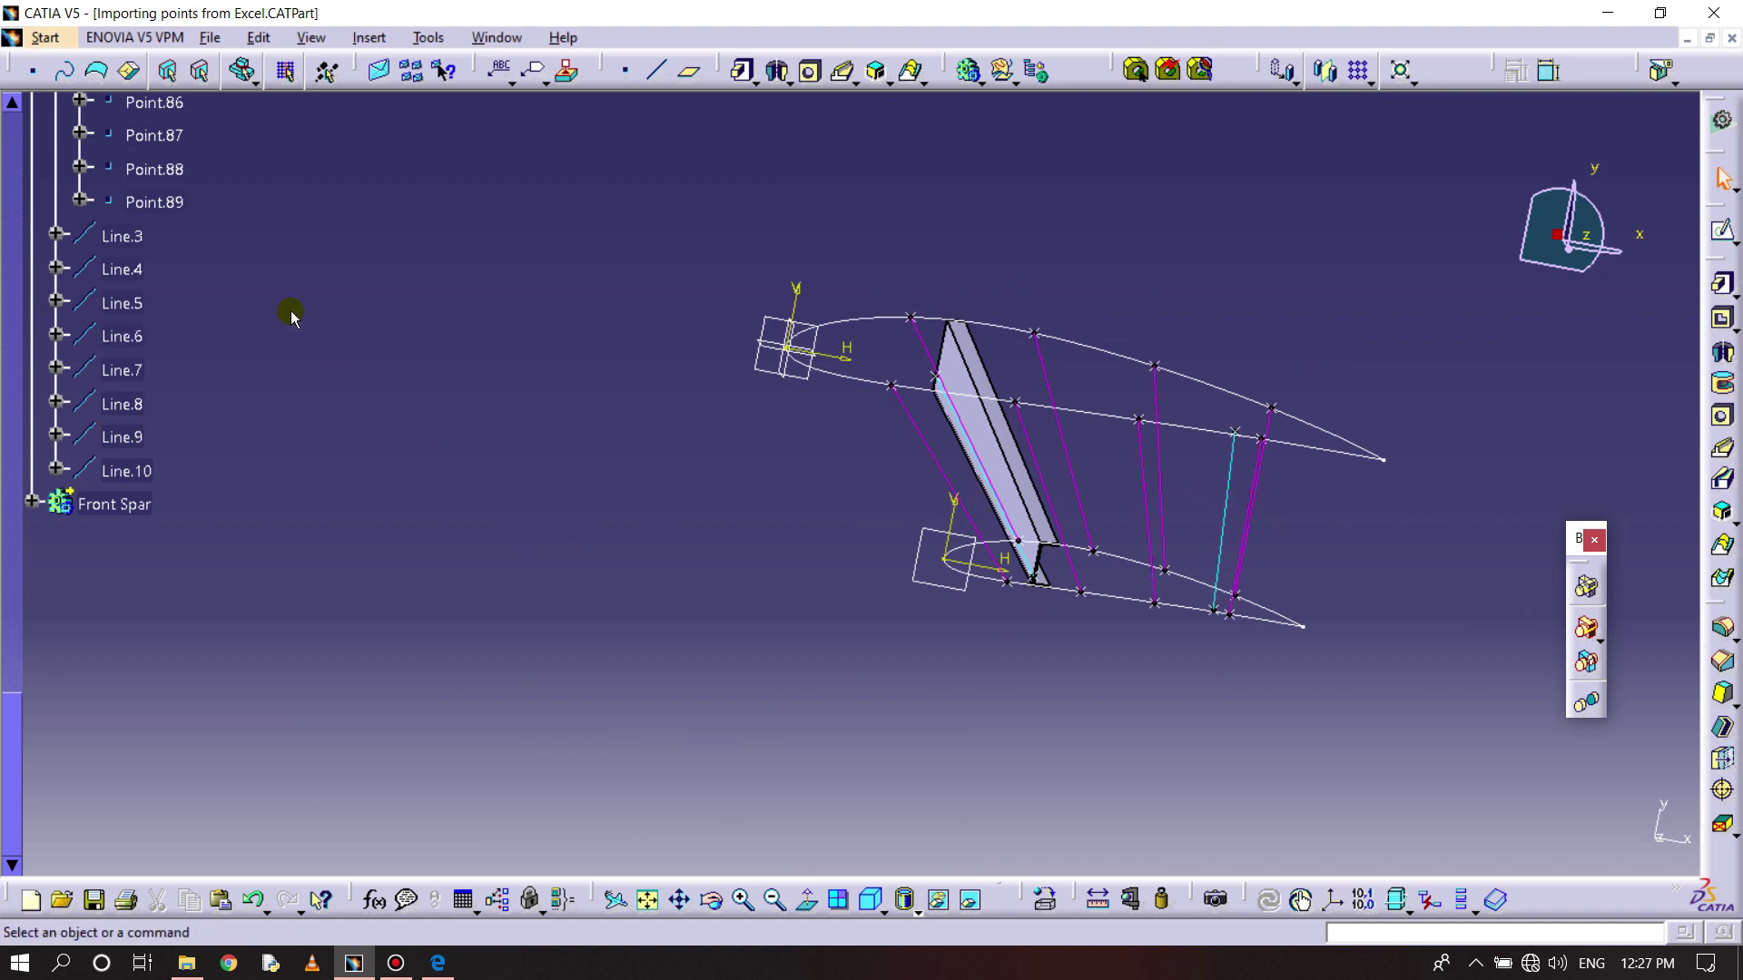
pyautogui.click(367, 37)
pyautogui.click(389, 66)
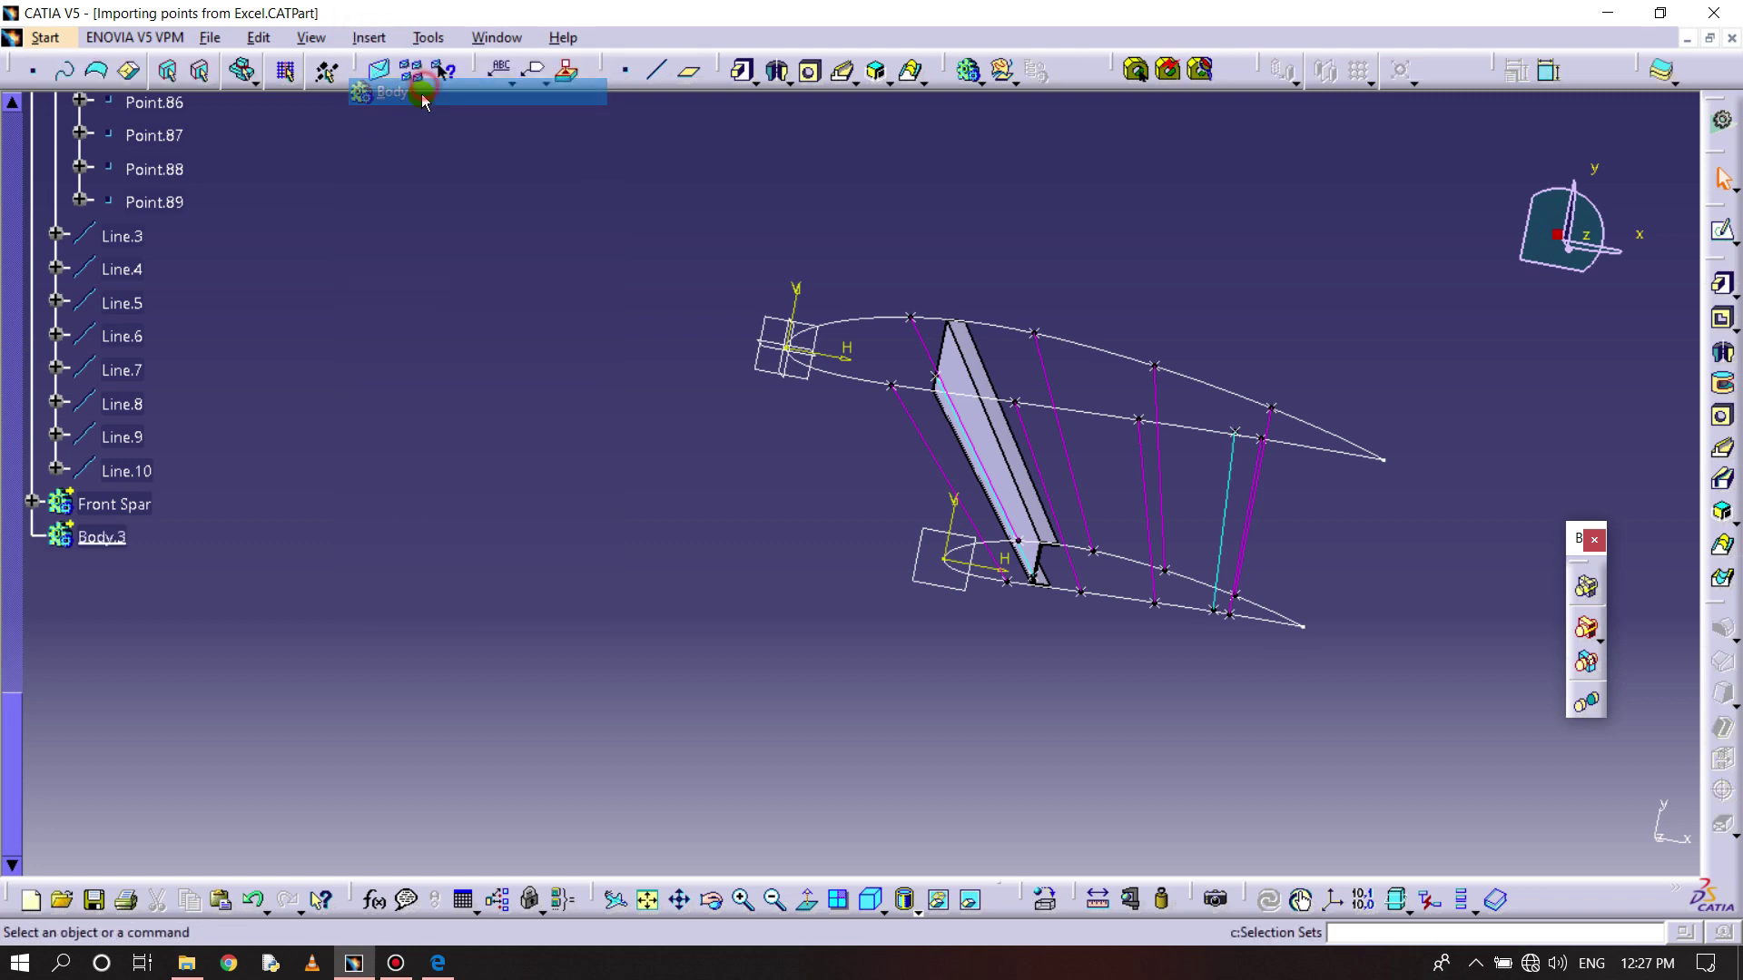
pyautogui.rightClick(118, 538)
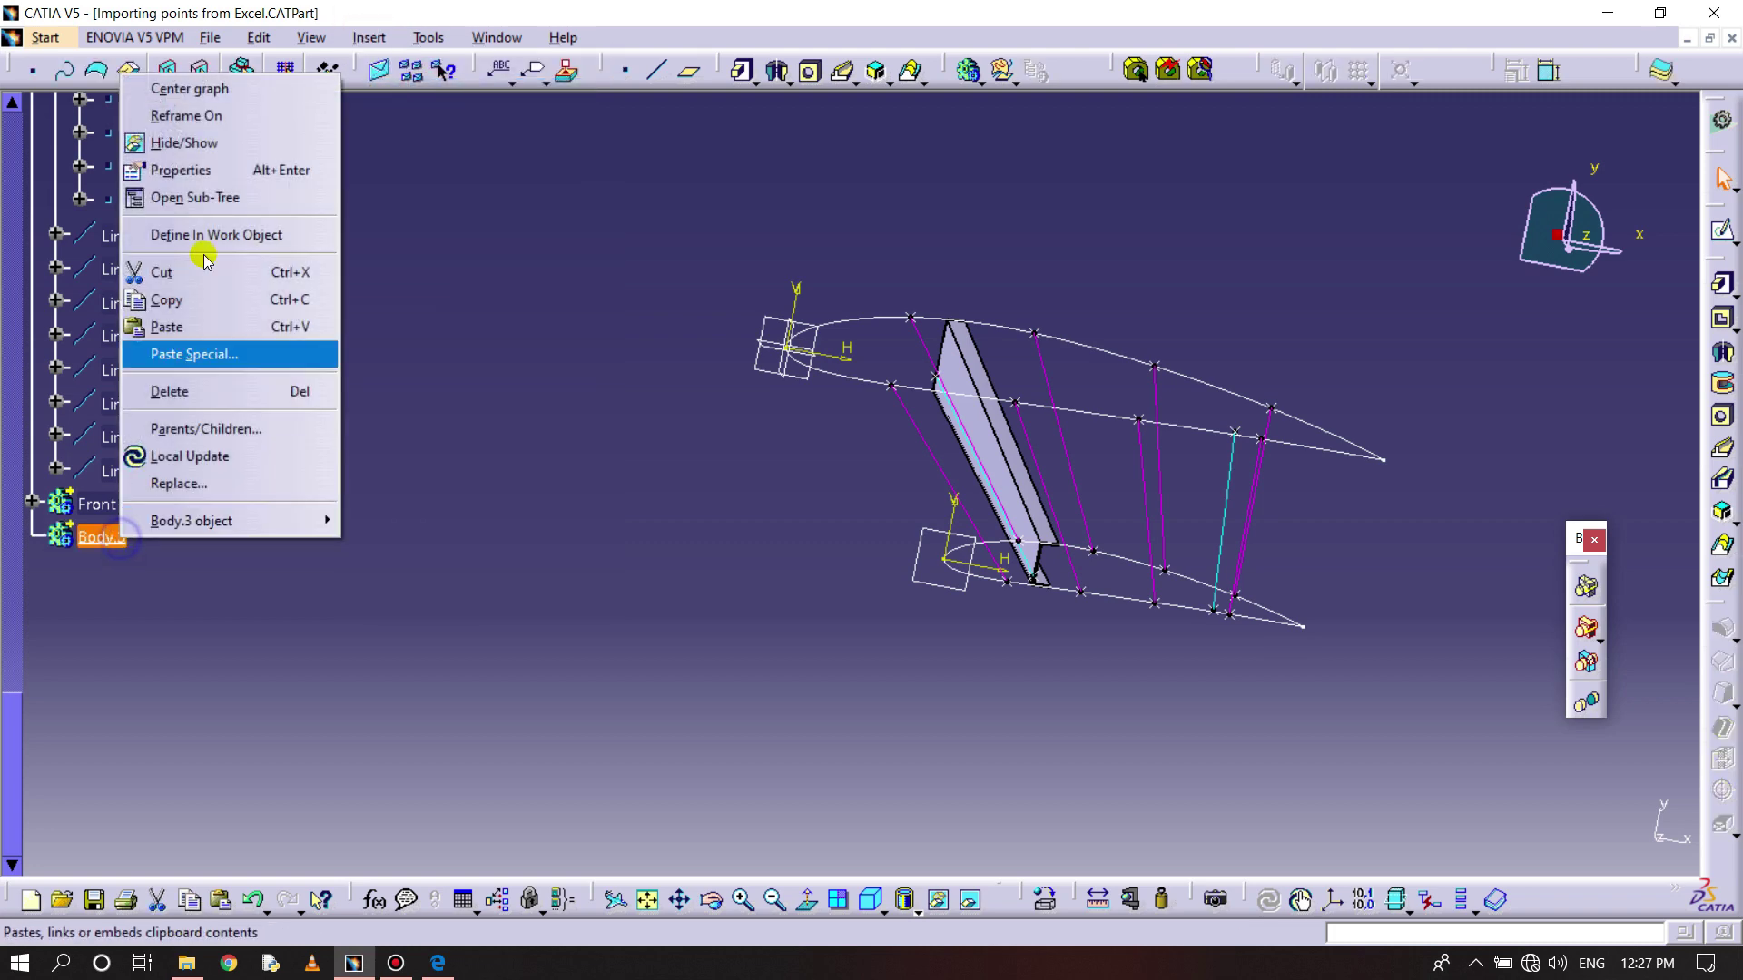
pyautogui.click(227, 168)
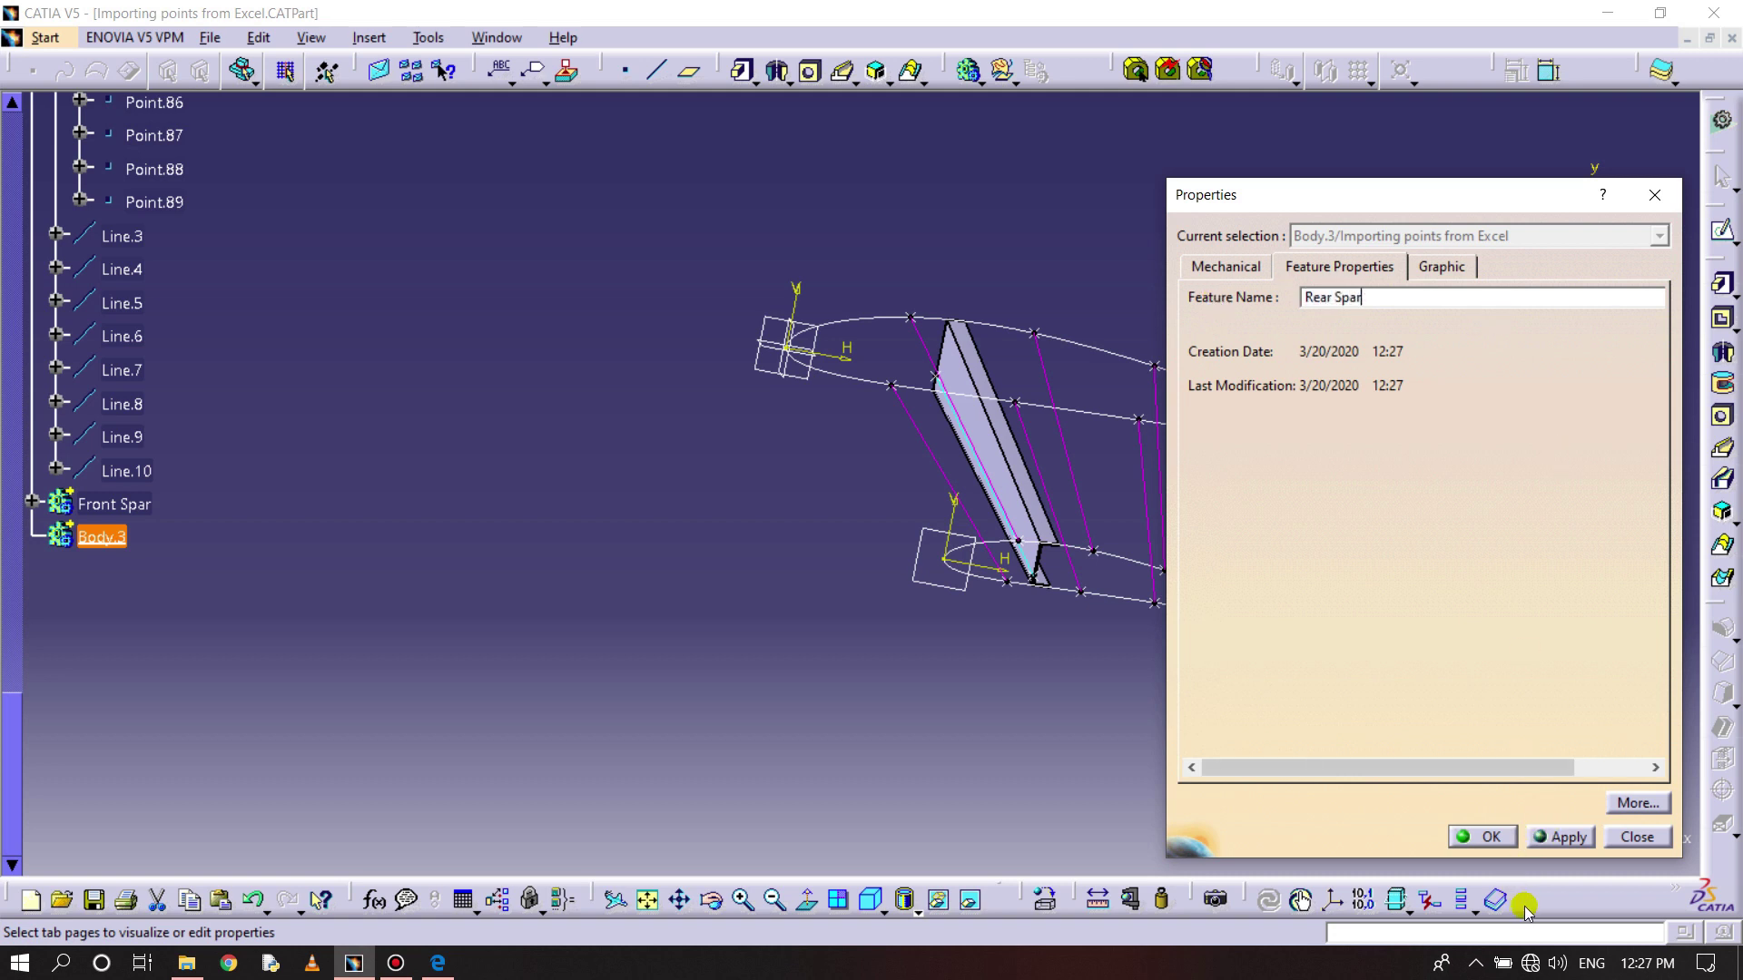
pyautogui.click(1490, 837)
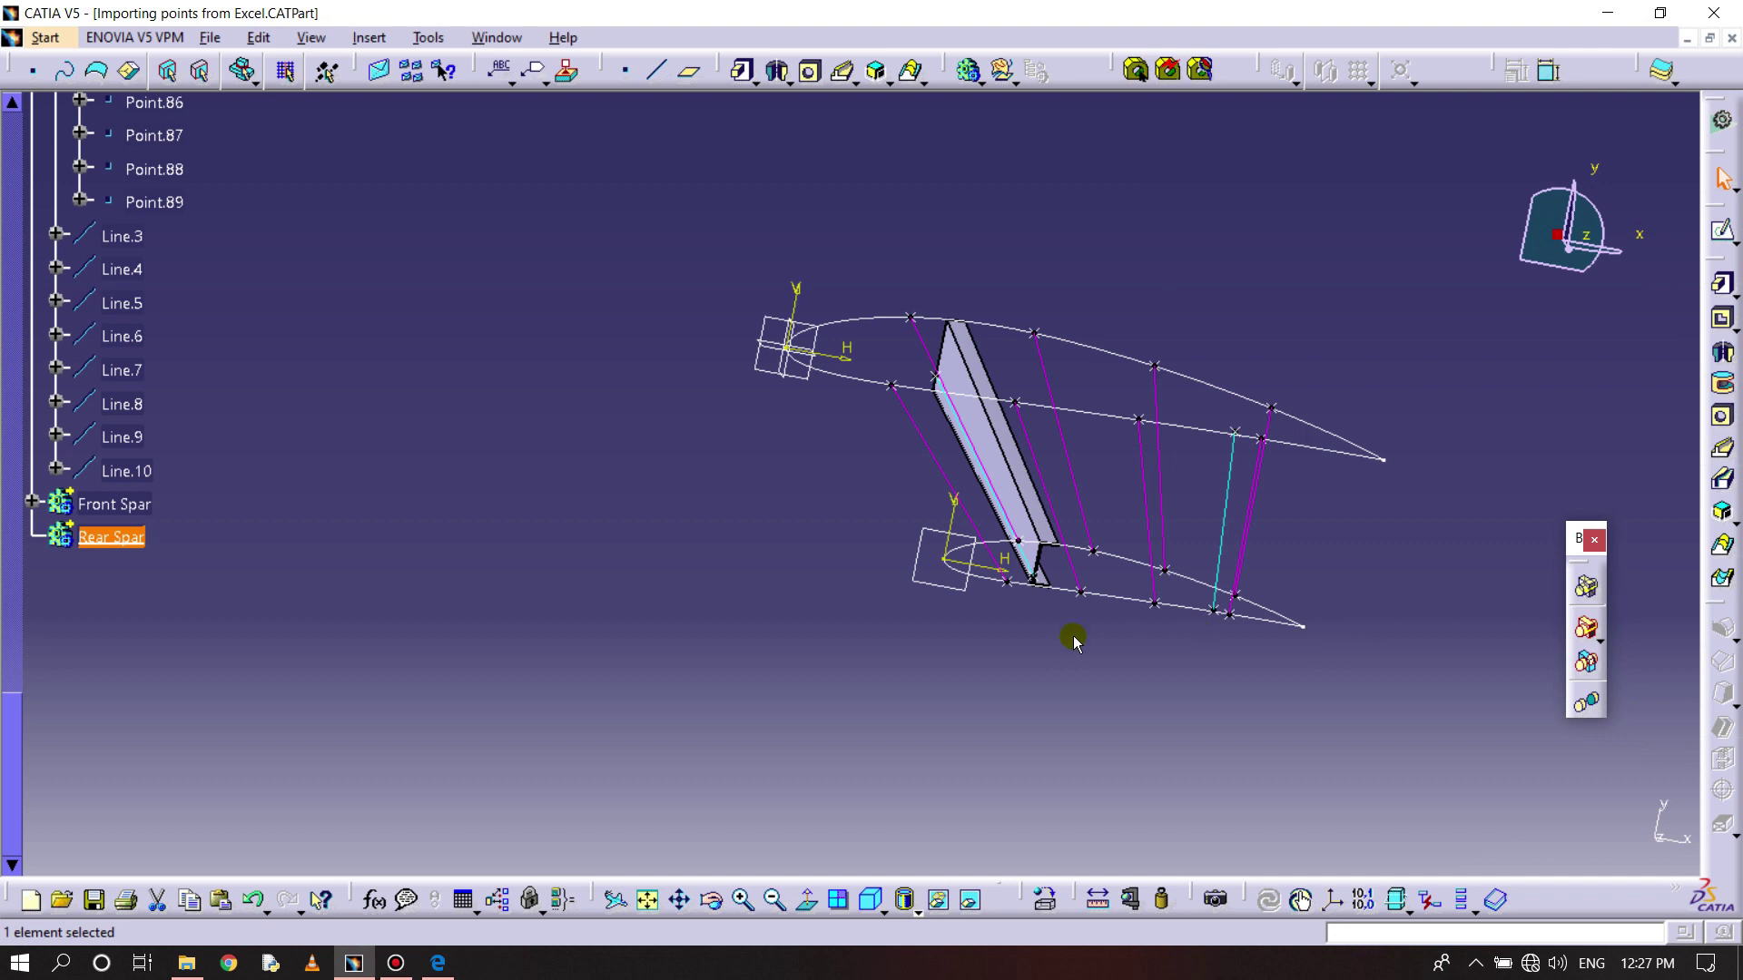
# - On the root airfoil plane, sketch a tall rectangle about 91 mm wide and 814 mm high crossing the airfoil behind the front spar
pyautogui.moveTo(1074, 634); pyautogui.dragTo(1038, 705, button='middle')
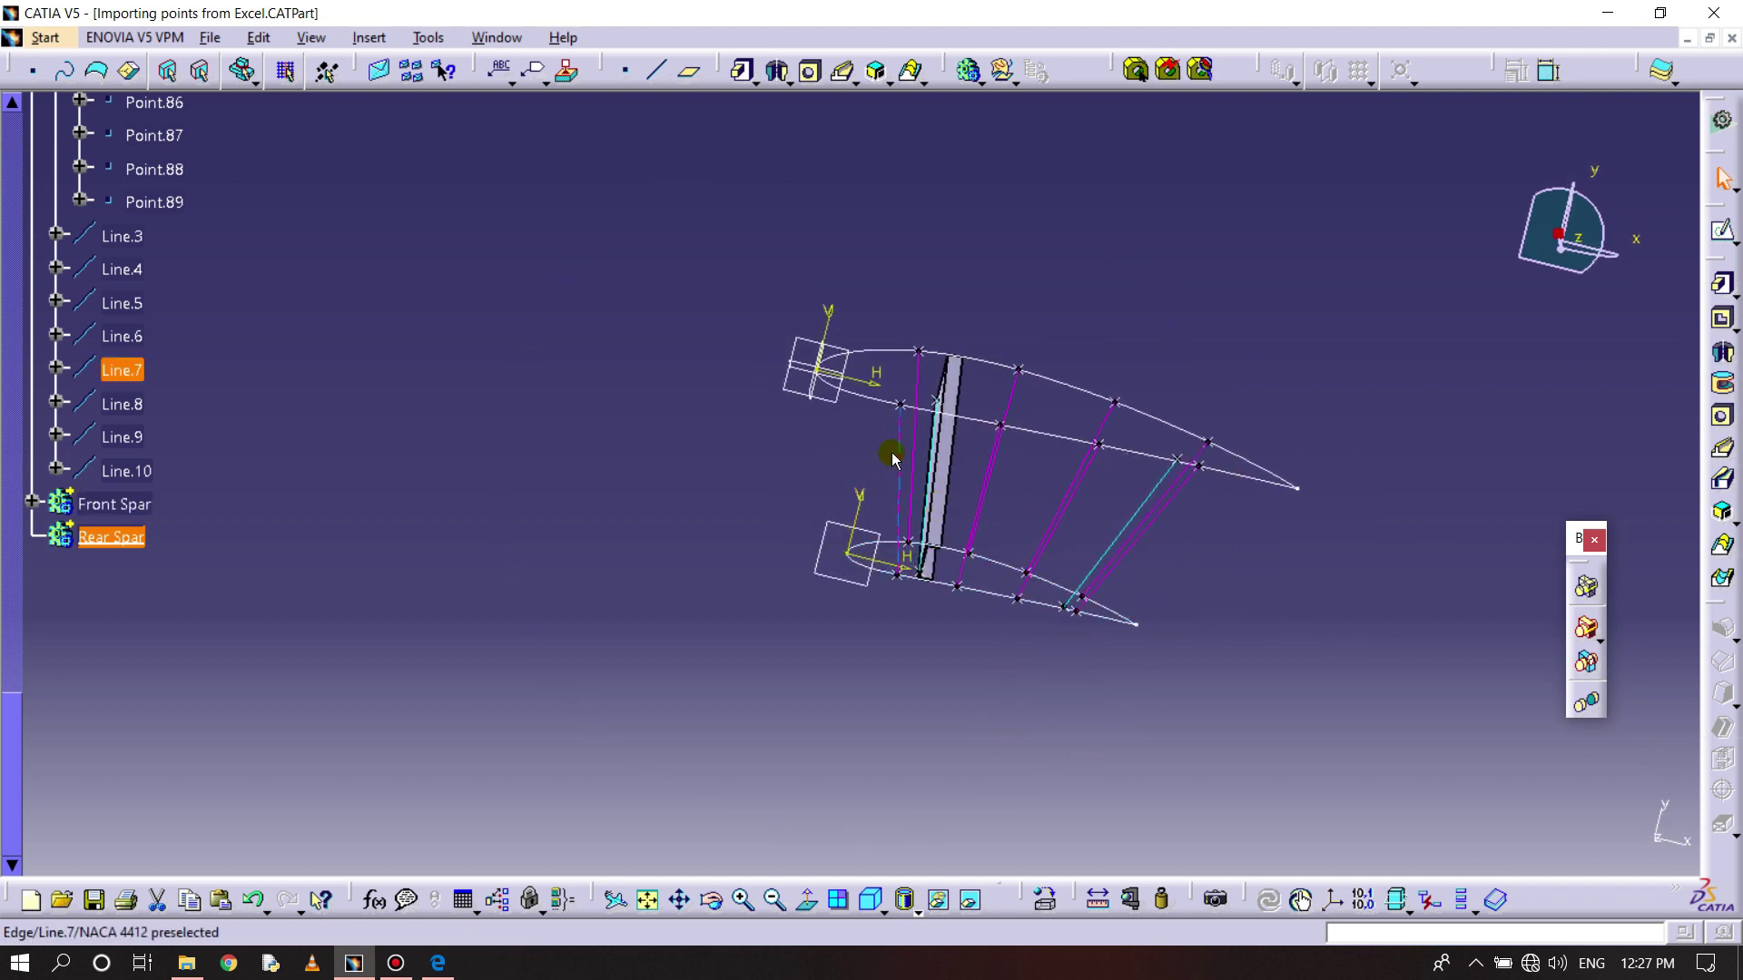
pyautogui.click(1706, 233)
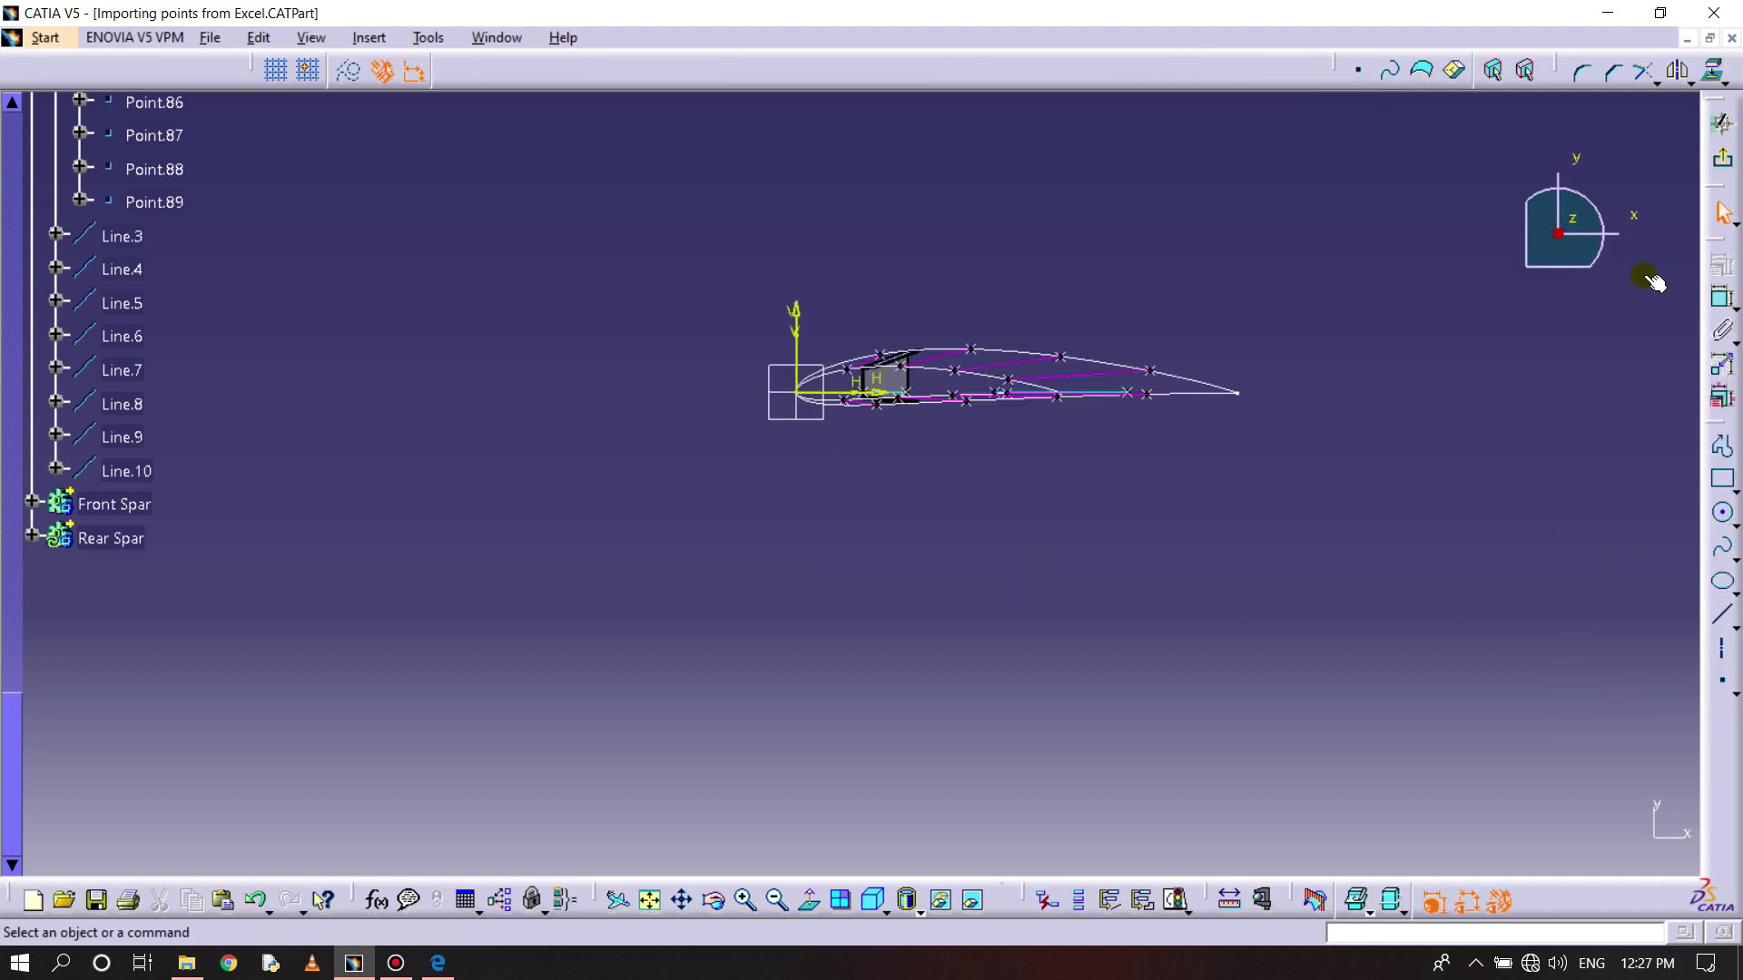
pyautogui.keyDown('ctrl'); pyautogui.moveTo(1222, 490); pyautogui.dragTo(1234, 474, button='middle'); pyautogui.keyUp('ctrl')
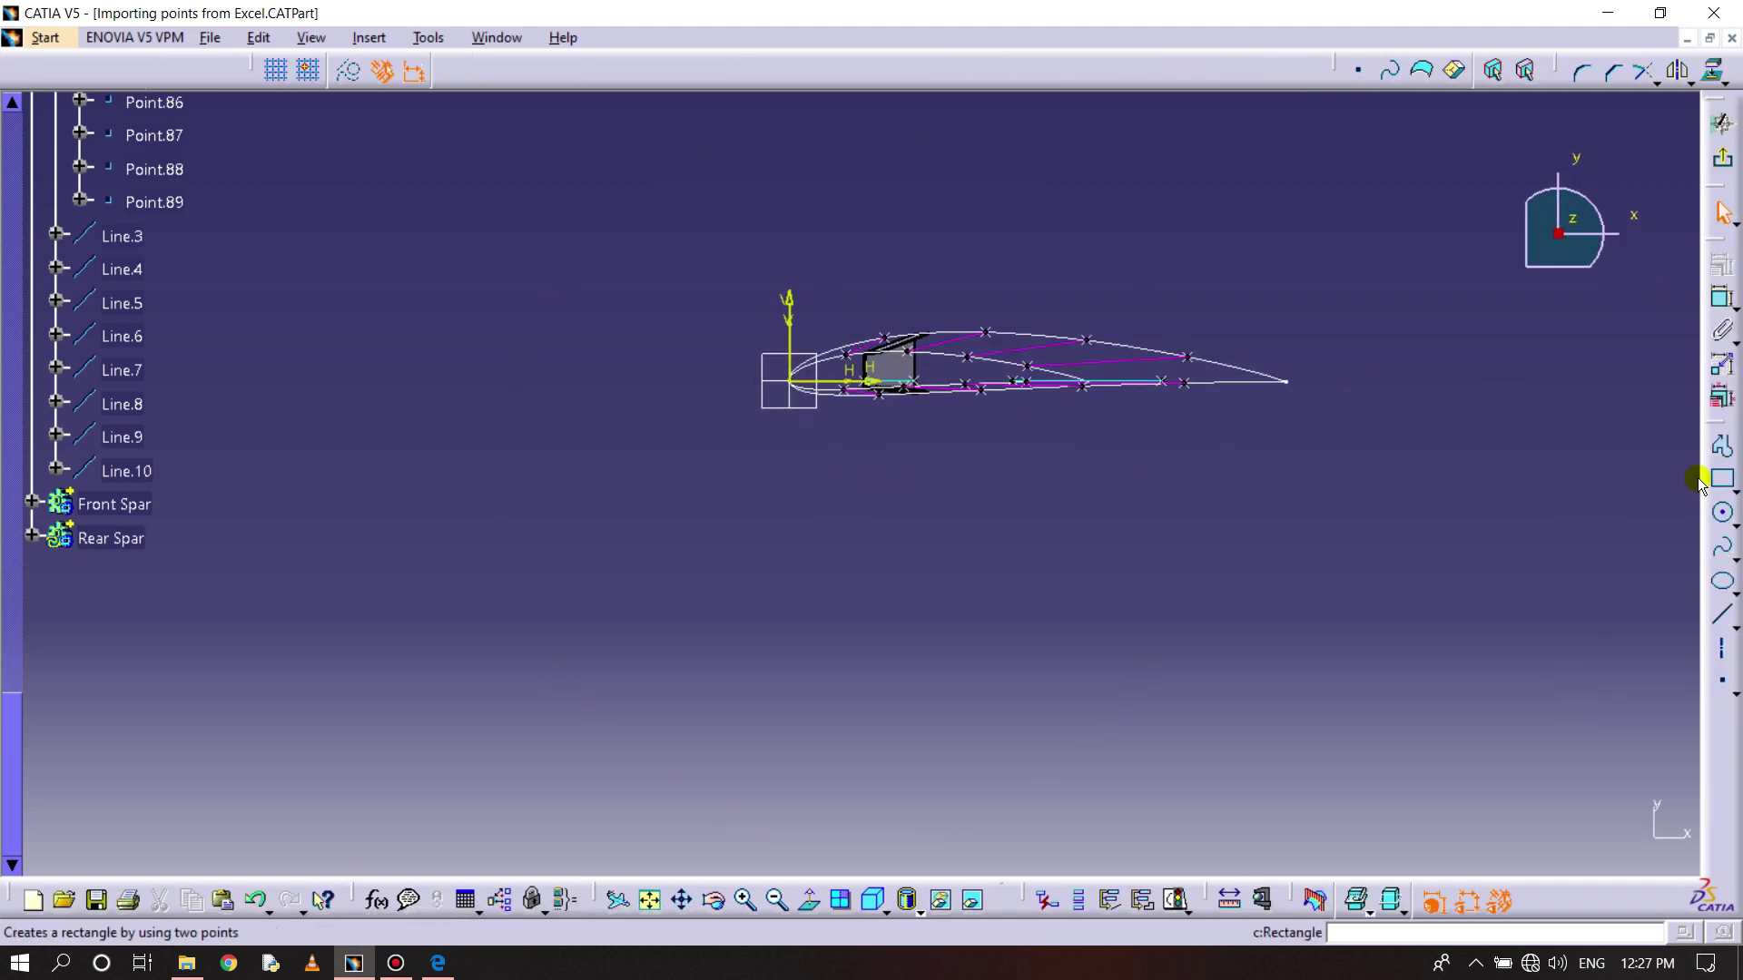
pyautogui.click(1045, 178)
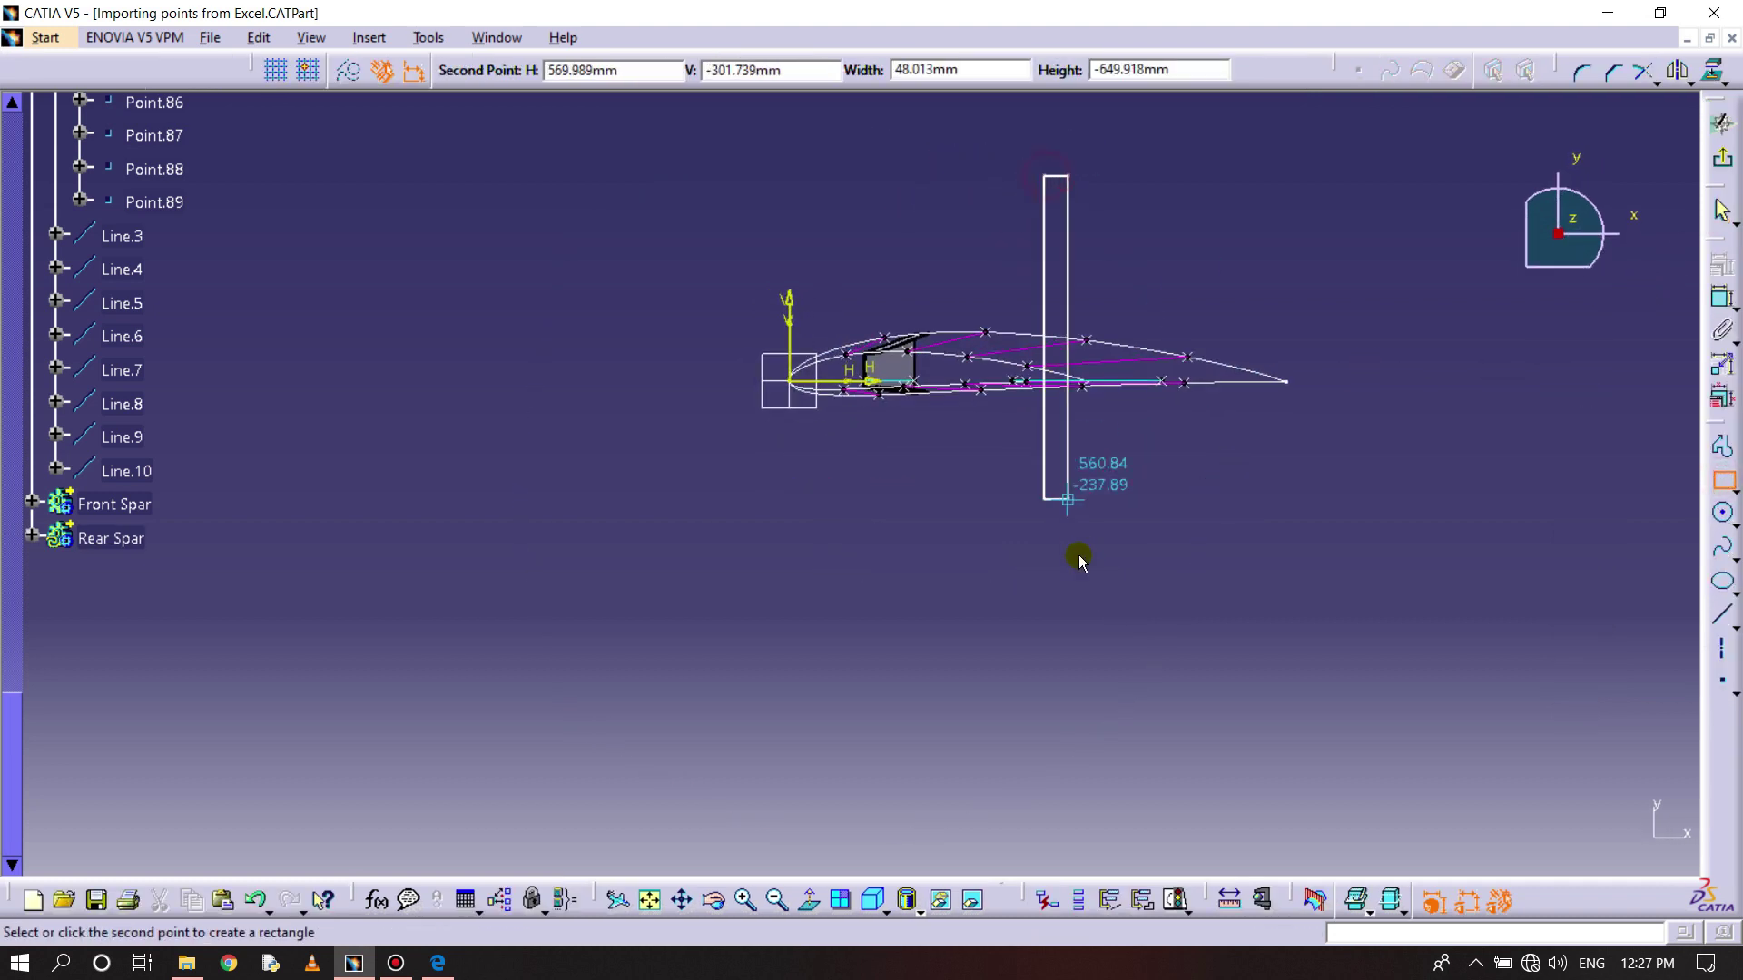
pyautogui.click(1094, 581)
pyautogui.moveTo(1097, 575)
pyautogui.keyDown('ctrl'); pyautogui.mouseDown(button='middle')
pyautogui.moveTo(1140, 521)
pyautogui.moveTo(1116, 629)
pyautogui.mouseUp(button='middle'); pyautogui.keyUp('ctrl')
pyautogui.click(1197, 610)
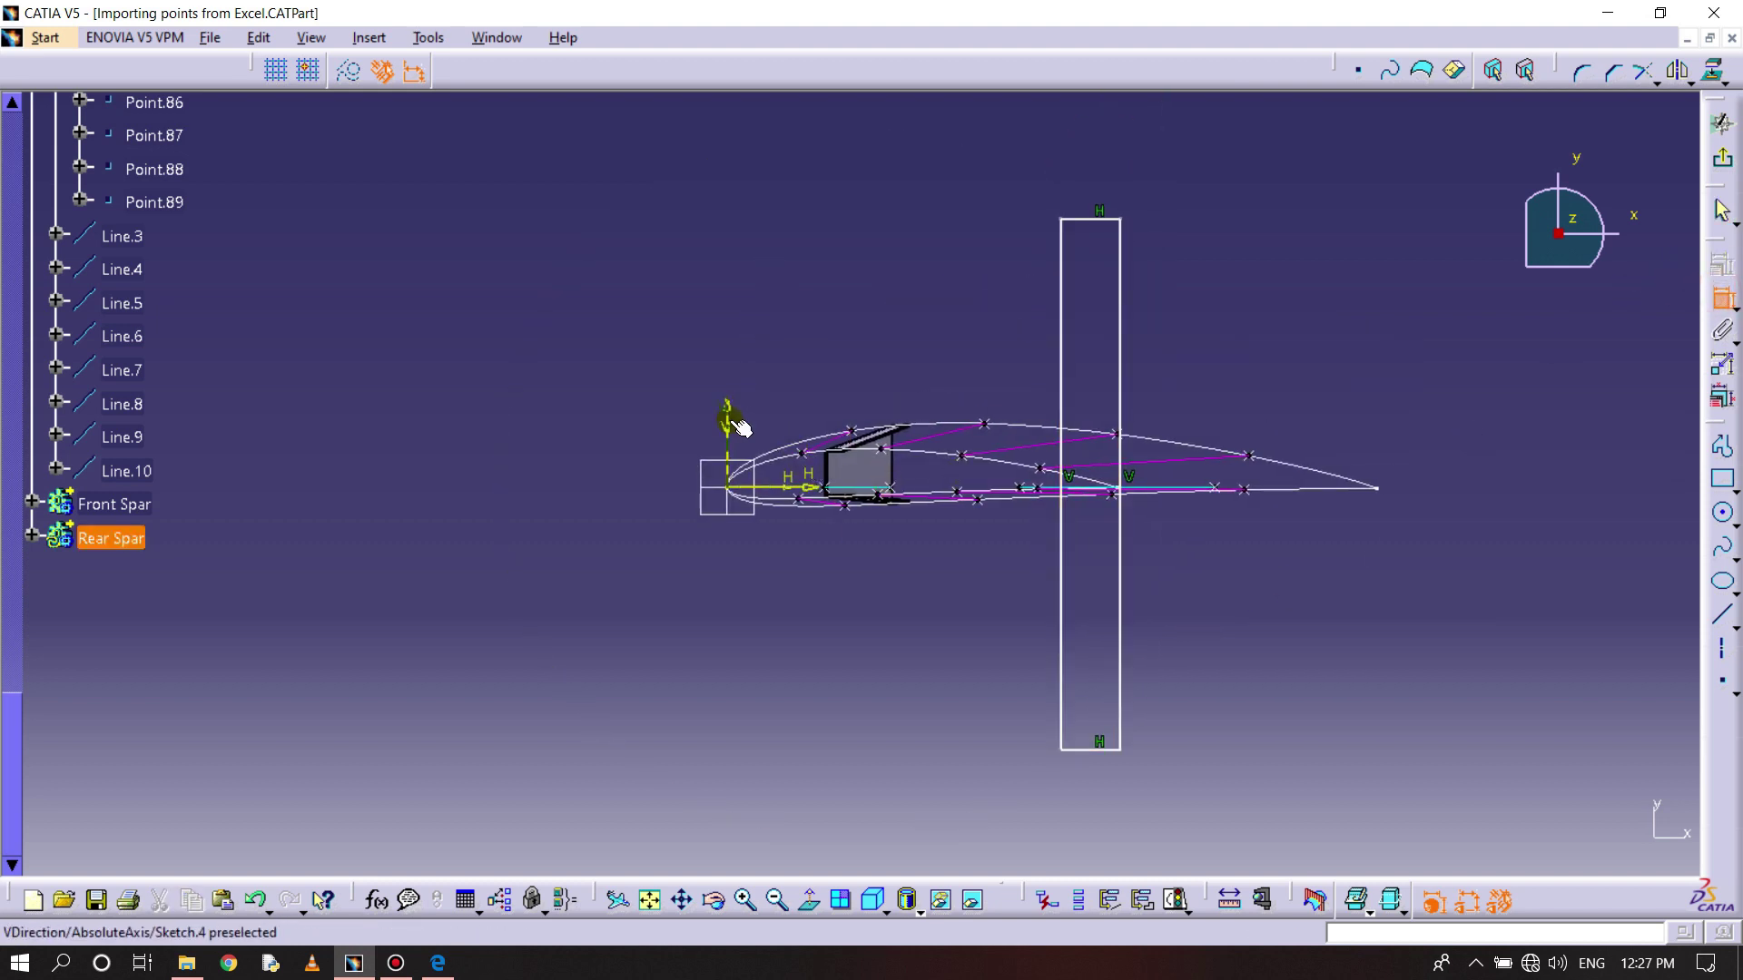
# - Dimension the rectangle's front edge from the vertical sketch axis and set the distance to 750 mm
pyautogui.click(1062, 311)
pyautogui.click(988, 301)
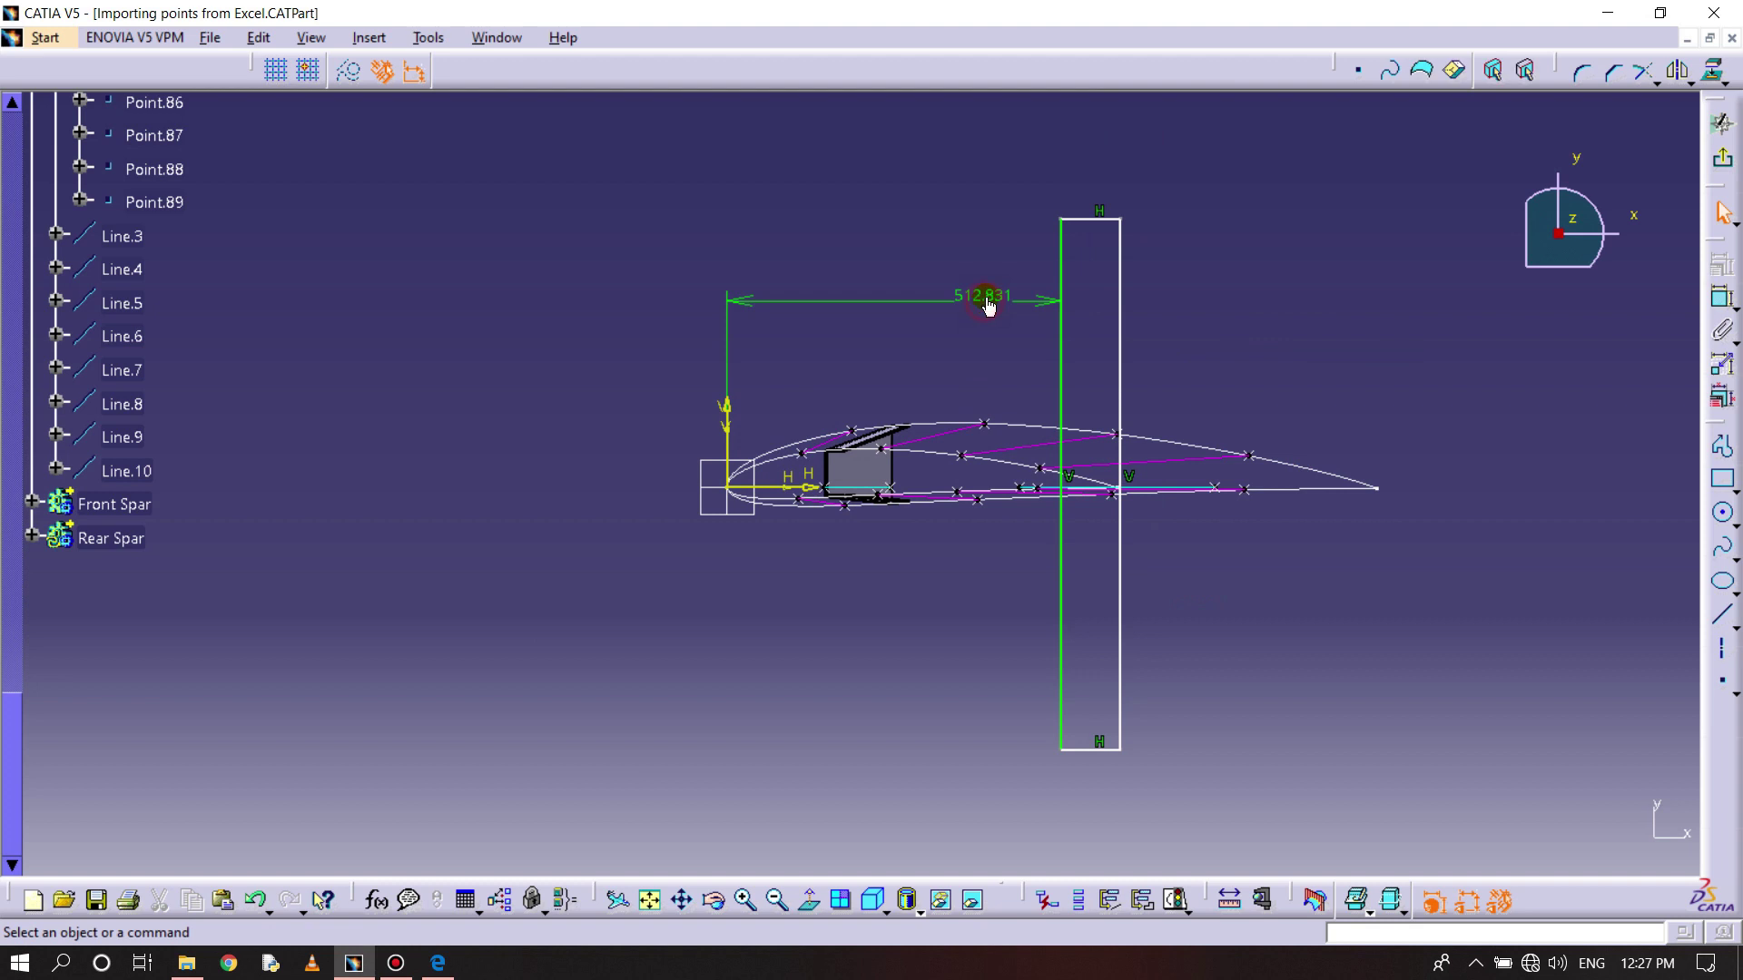
pyautogui.doubleClick(990, 303)
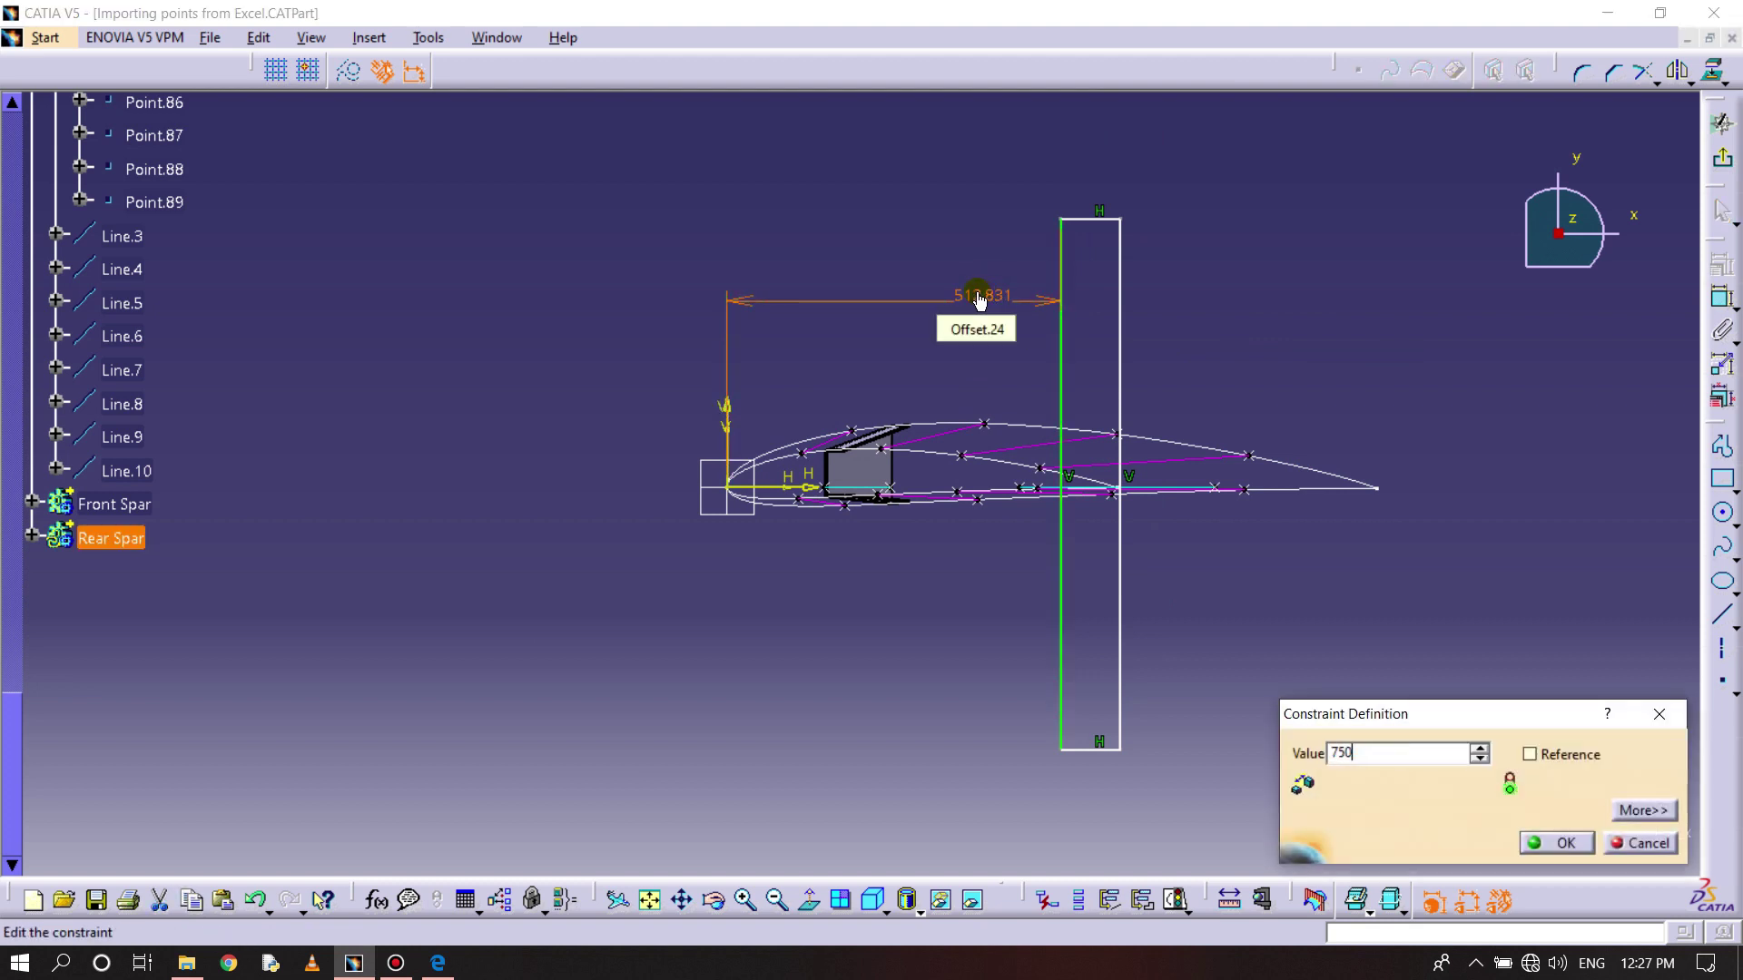
pyautogui.press('Return')
pyautogui.click(1350, 308)
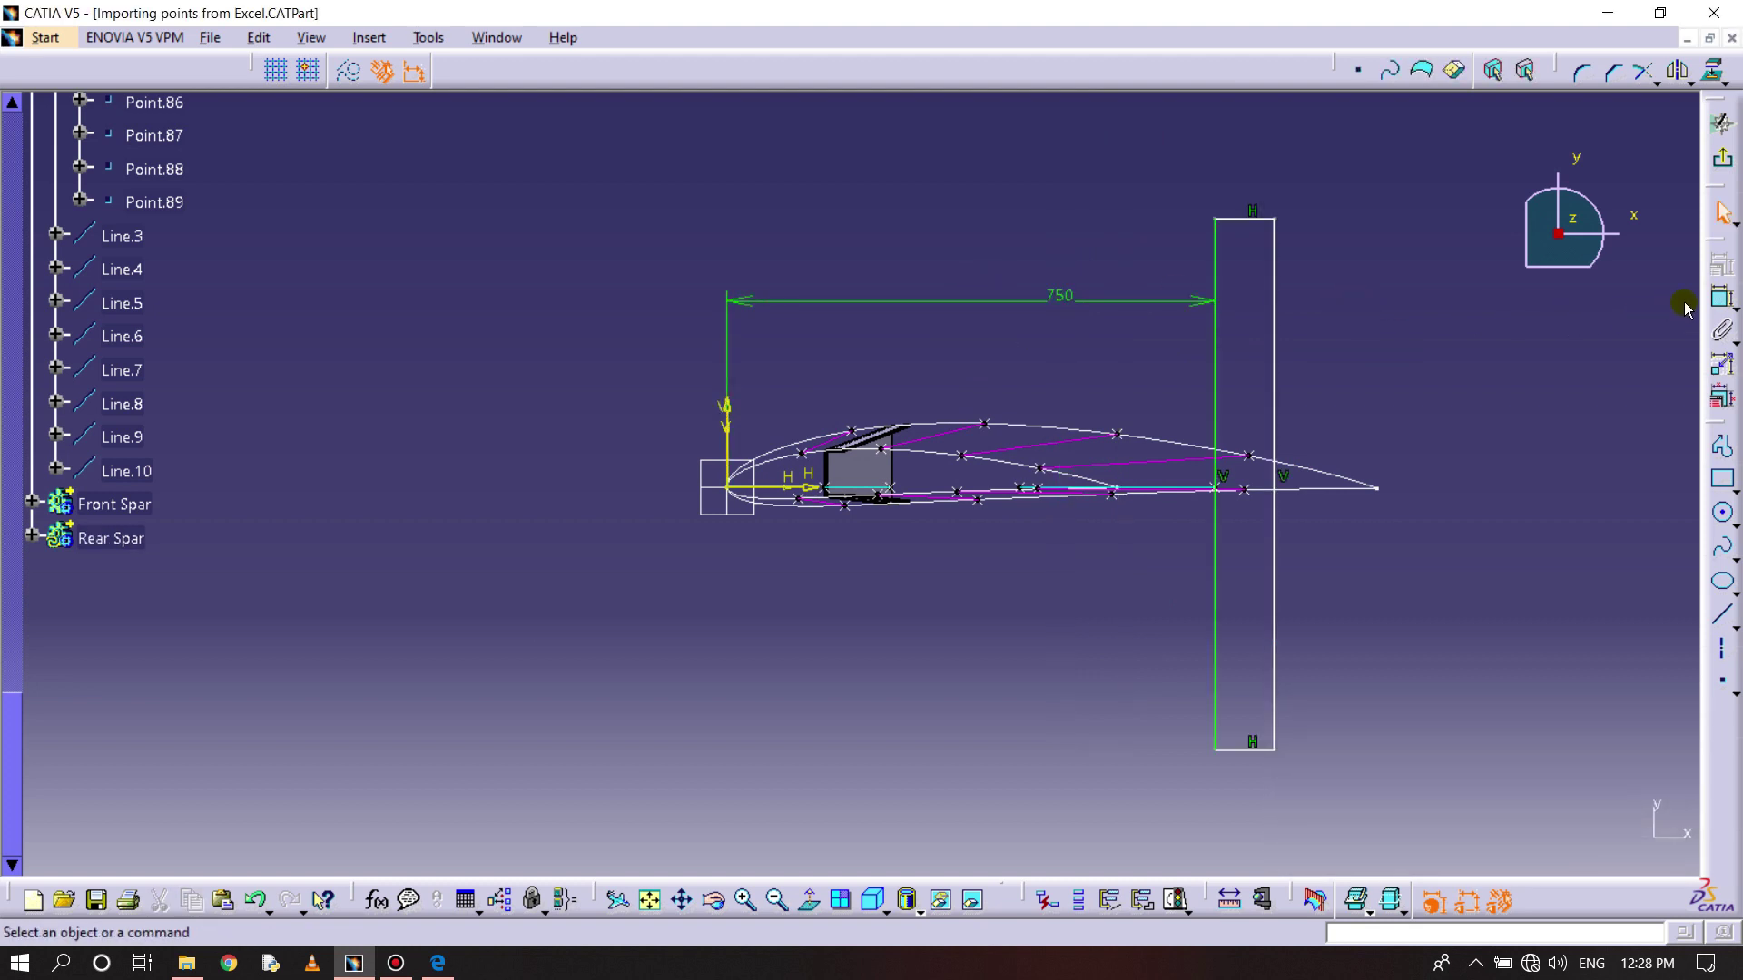
# - Dimension the rectangle's width between its two long edges, set it to 30 mm, and finish the sketch
pyautogui.click(1216, 320)
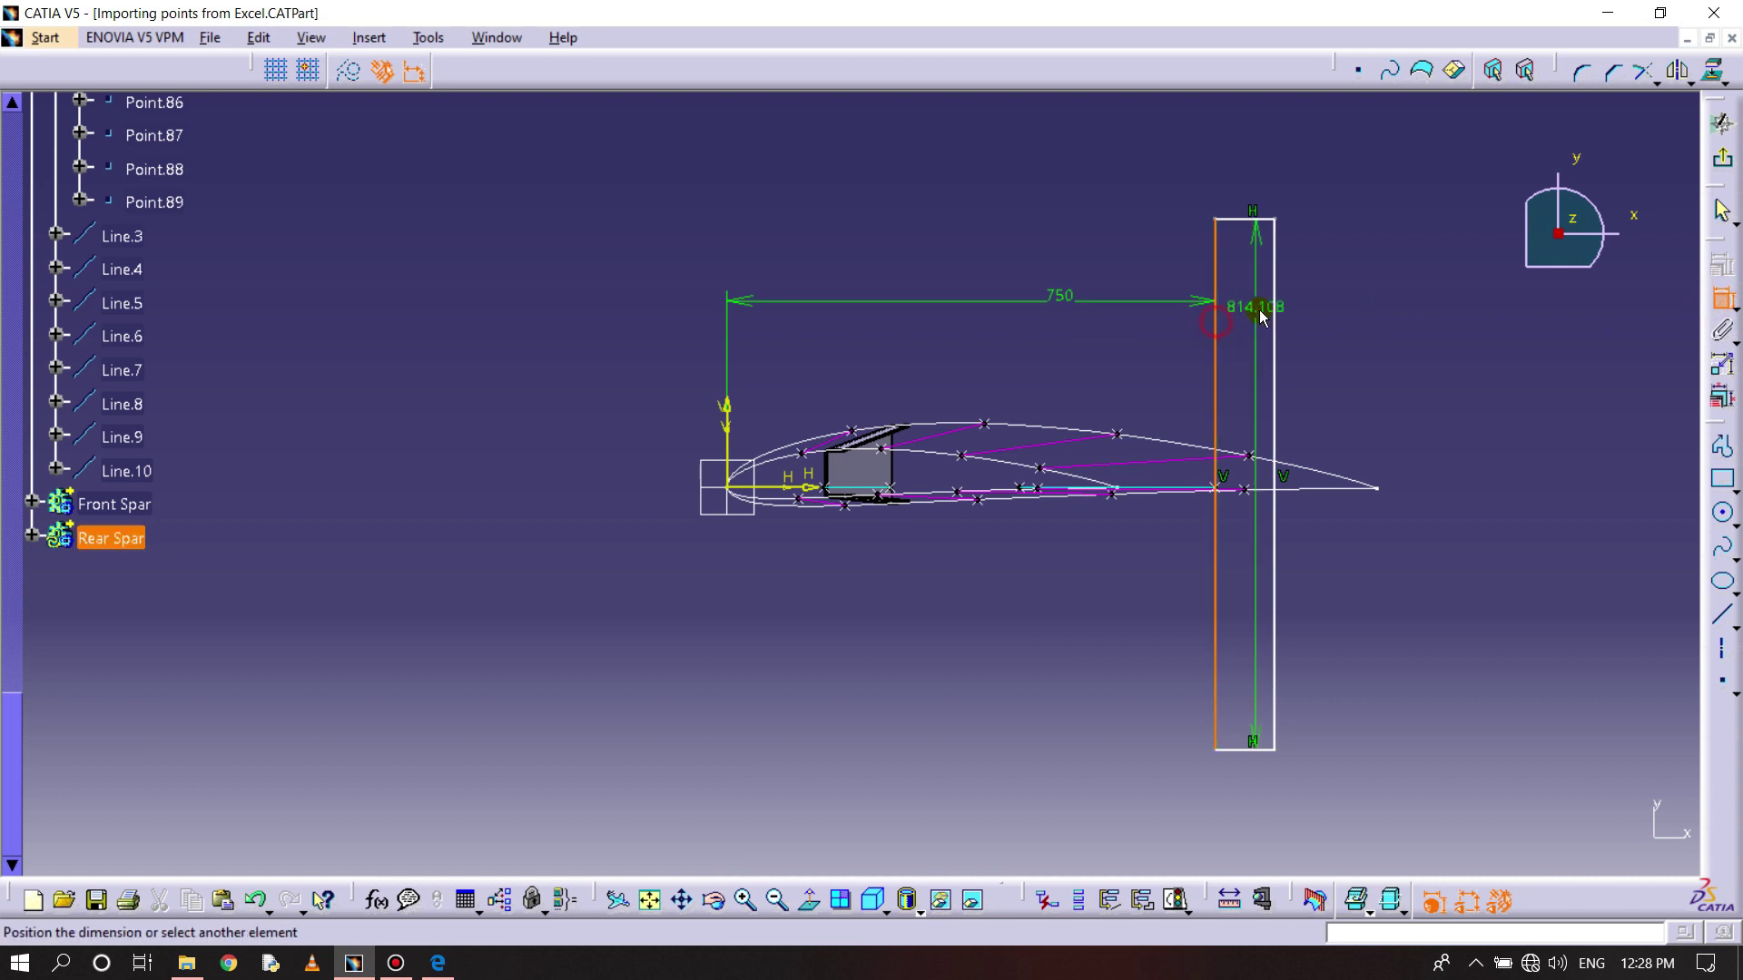
pyautogui.click(1274, 308)
pyautogui.click(1257, 192)
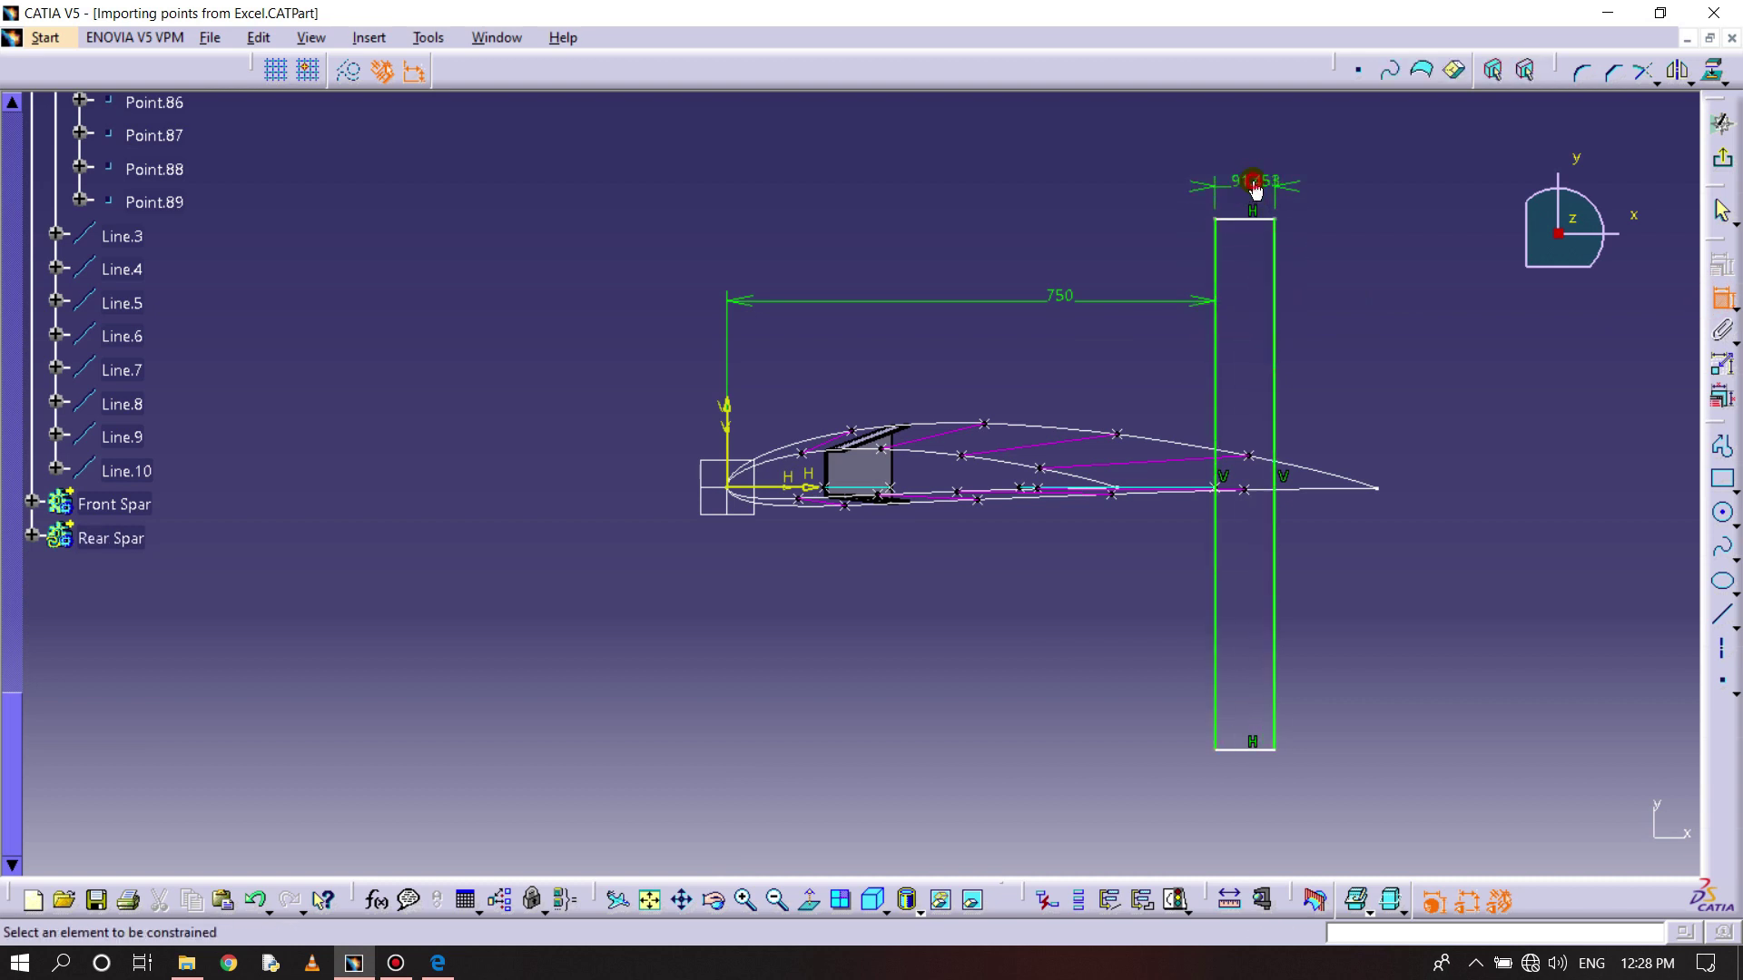
pyautogui.doubleClick(1257, 186)
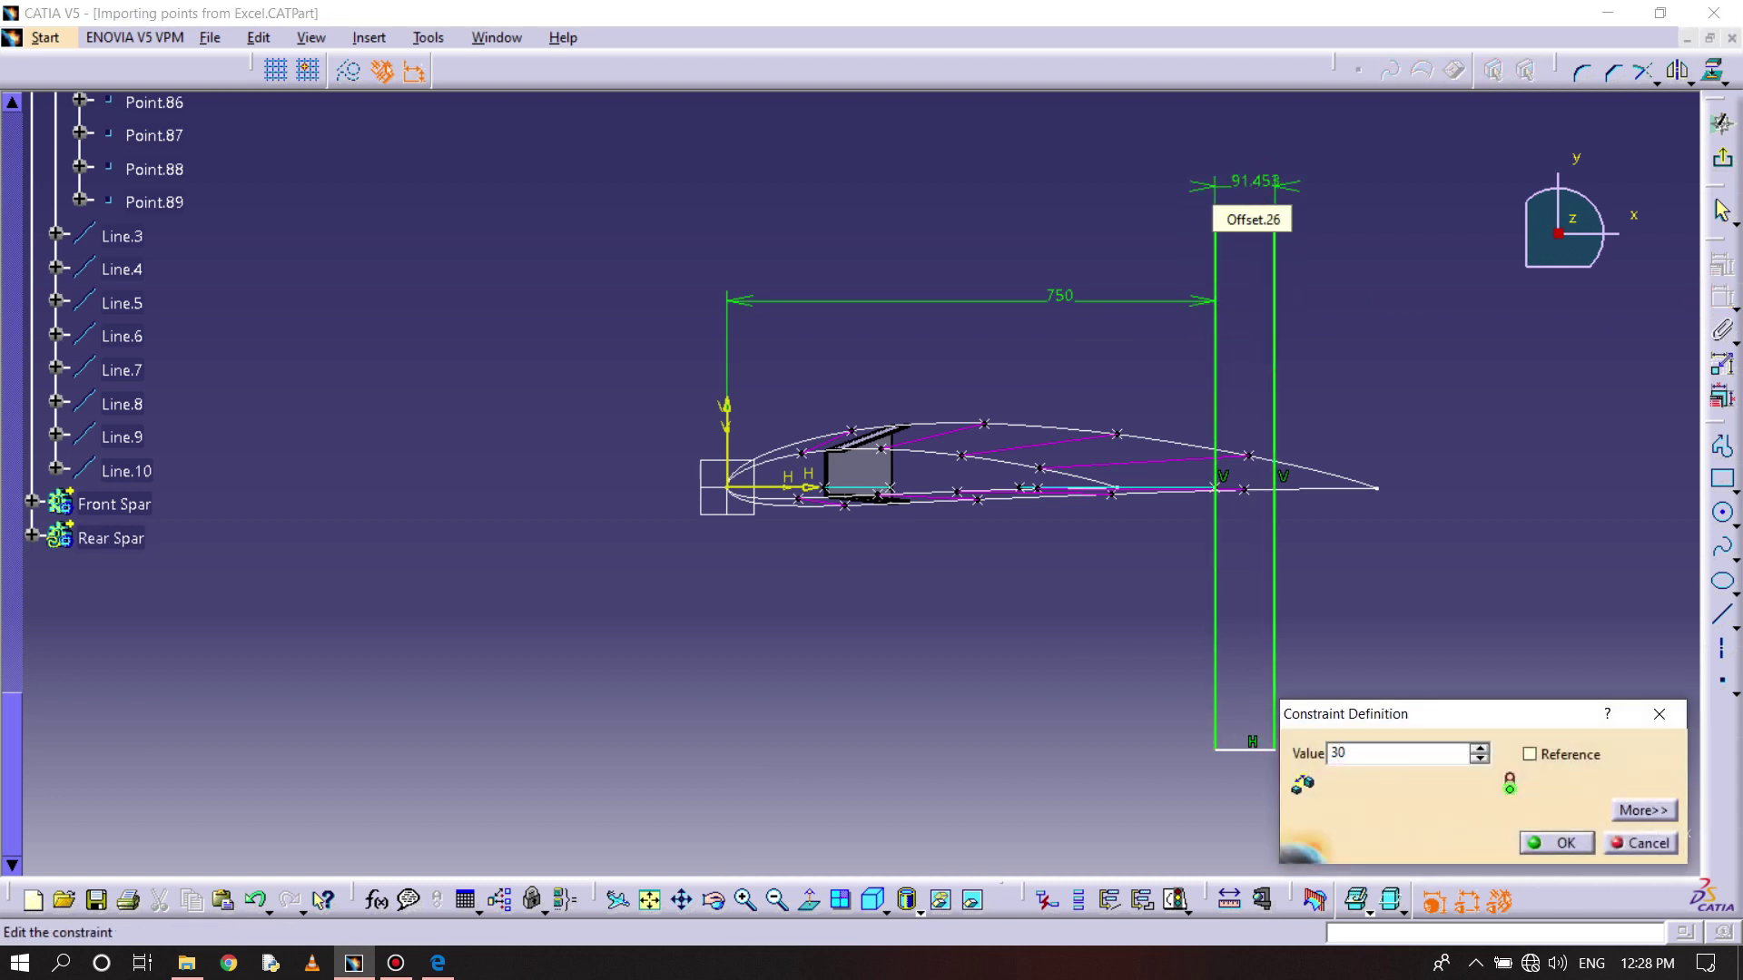
pyautogui.press('Return')
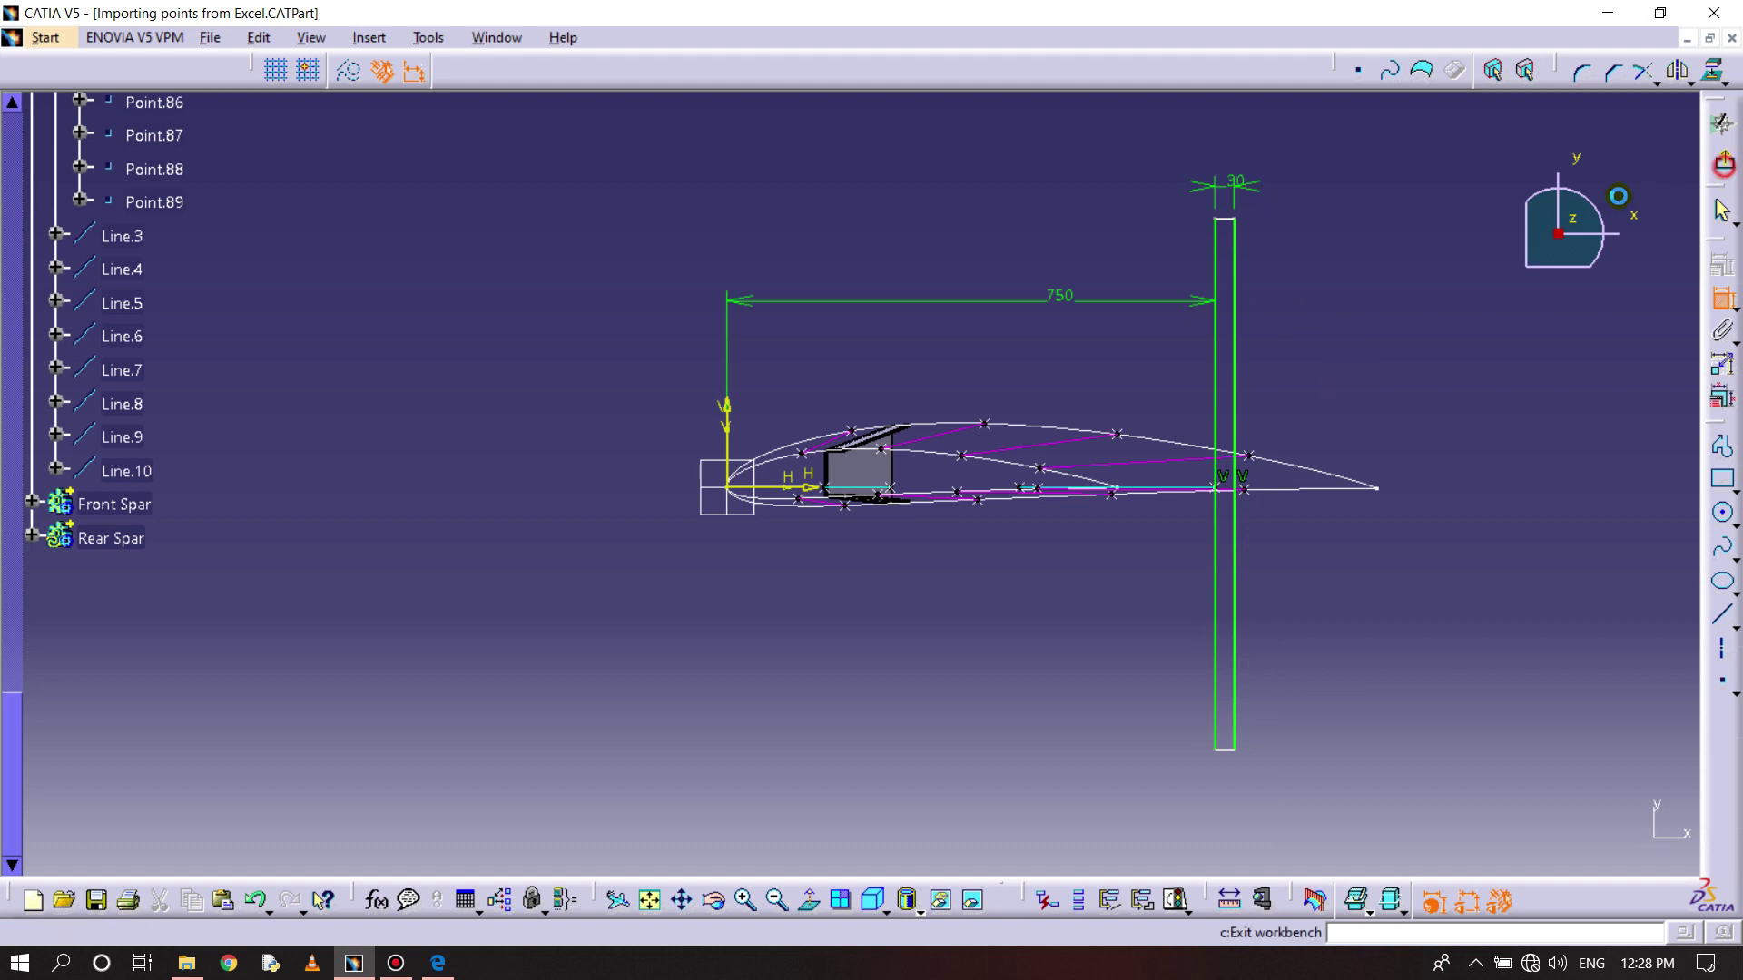
pyautogui.click(1722, 164)
# - Start a pad of the rear spar rectangle, Sketch.4, and use the rear spar reference line Line.2 as its extrusion direction
pyautogui.moveTo(895, 420)
pyautogui.mouseDown(button='middle')
pyautogui.moveTo(938, 393)
pyautogui.moveTo(938, 482)
pyautogui.moveTo(885, 507)
pyautogui.mouseUp(button='middle')
pyautogui.click(1724, 287)
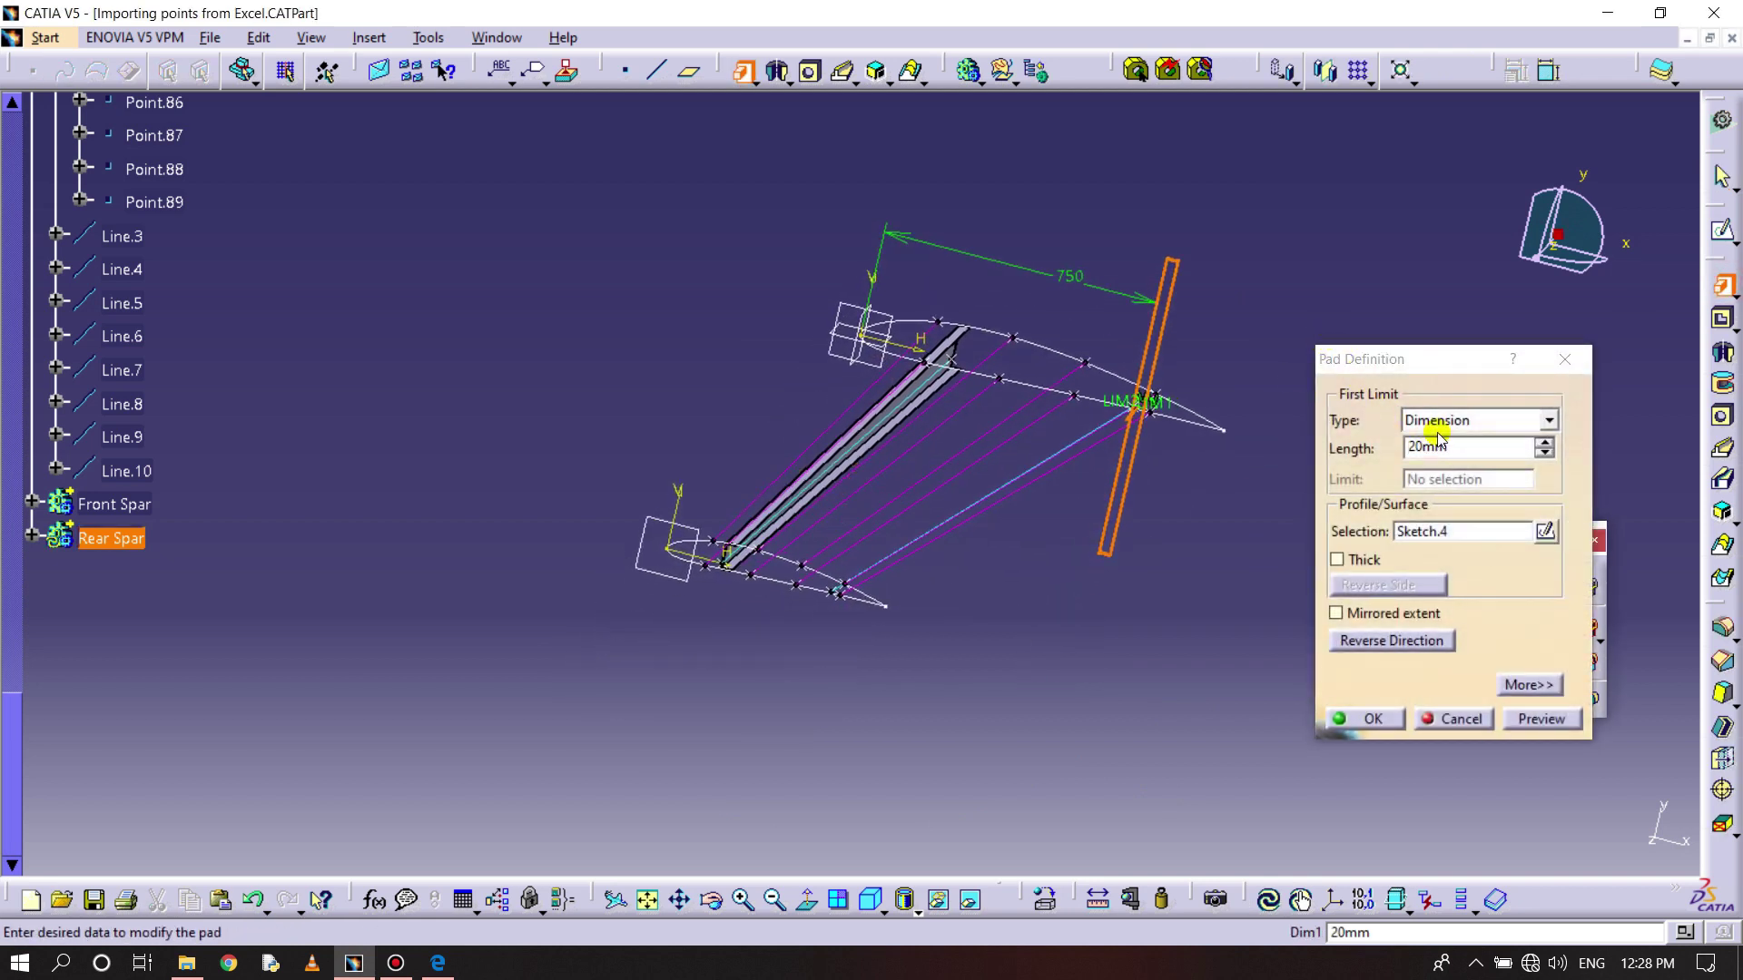
pyautogui.click(1542, 719)
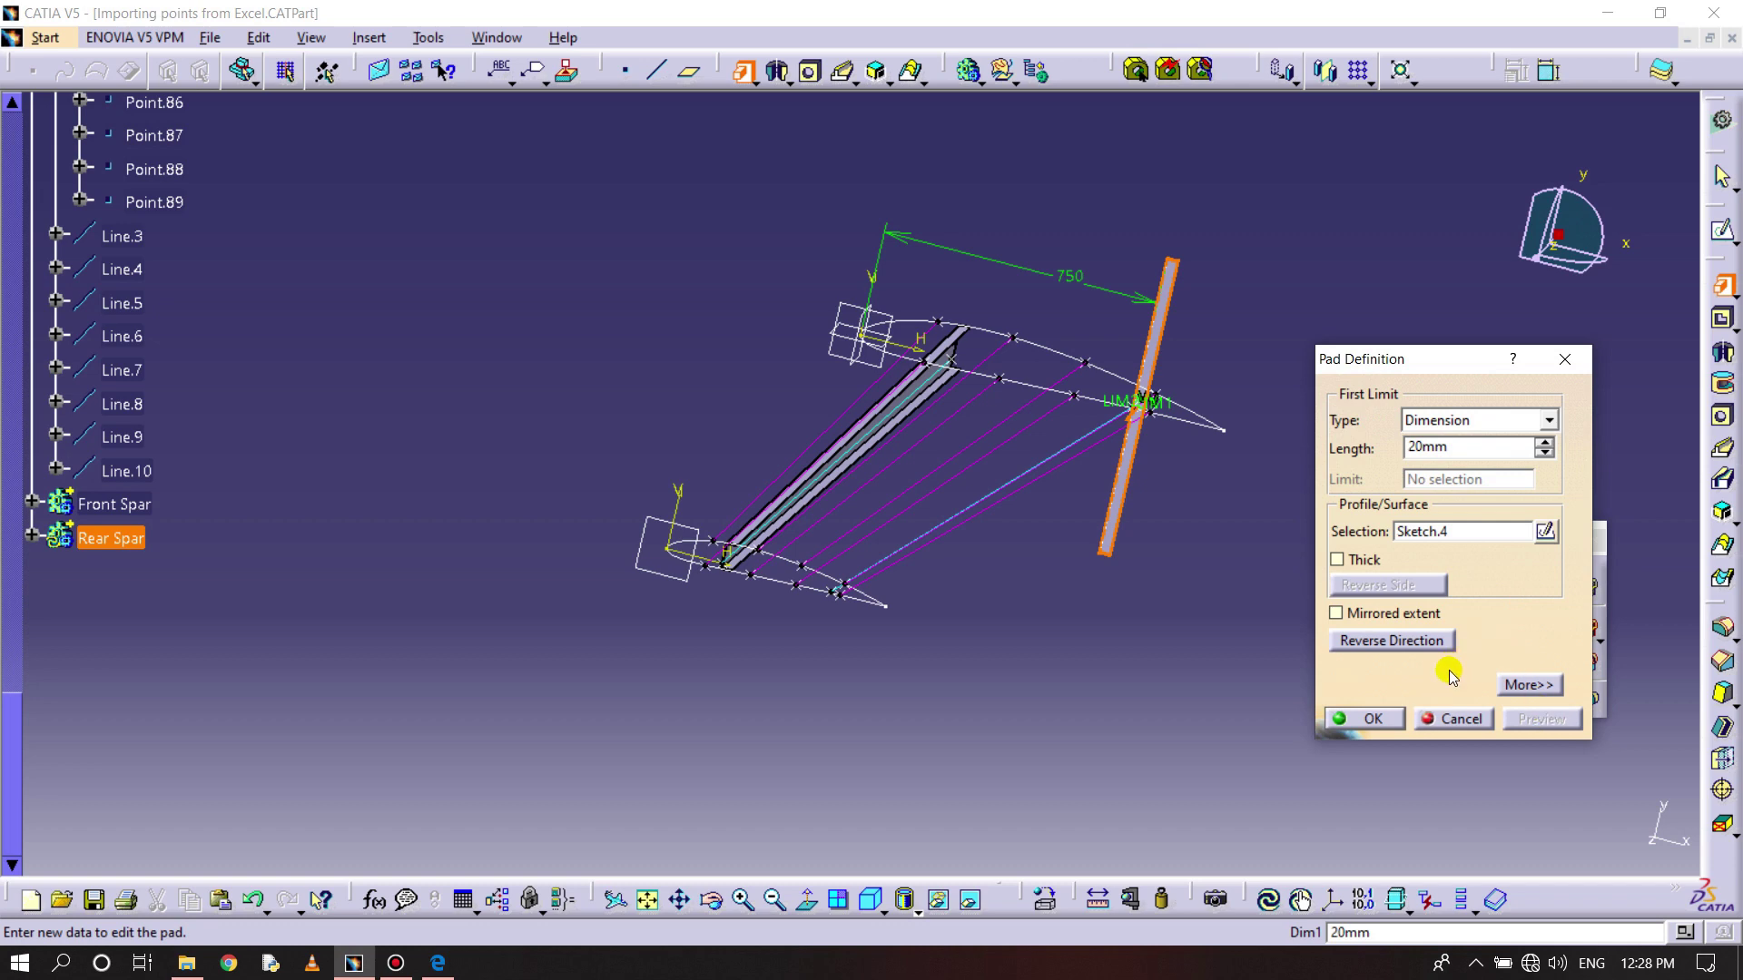
pyautogui.click(1518, 683)
pyautogui.click(1613, 560)
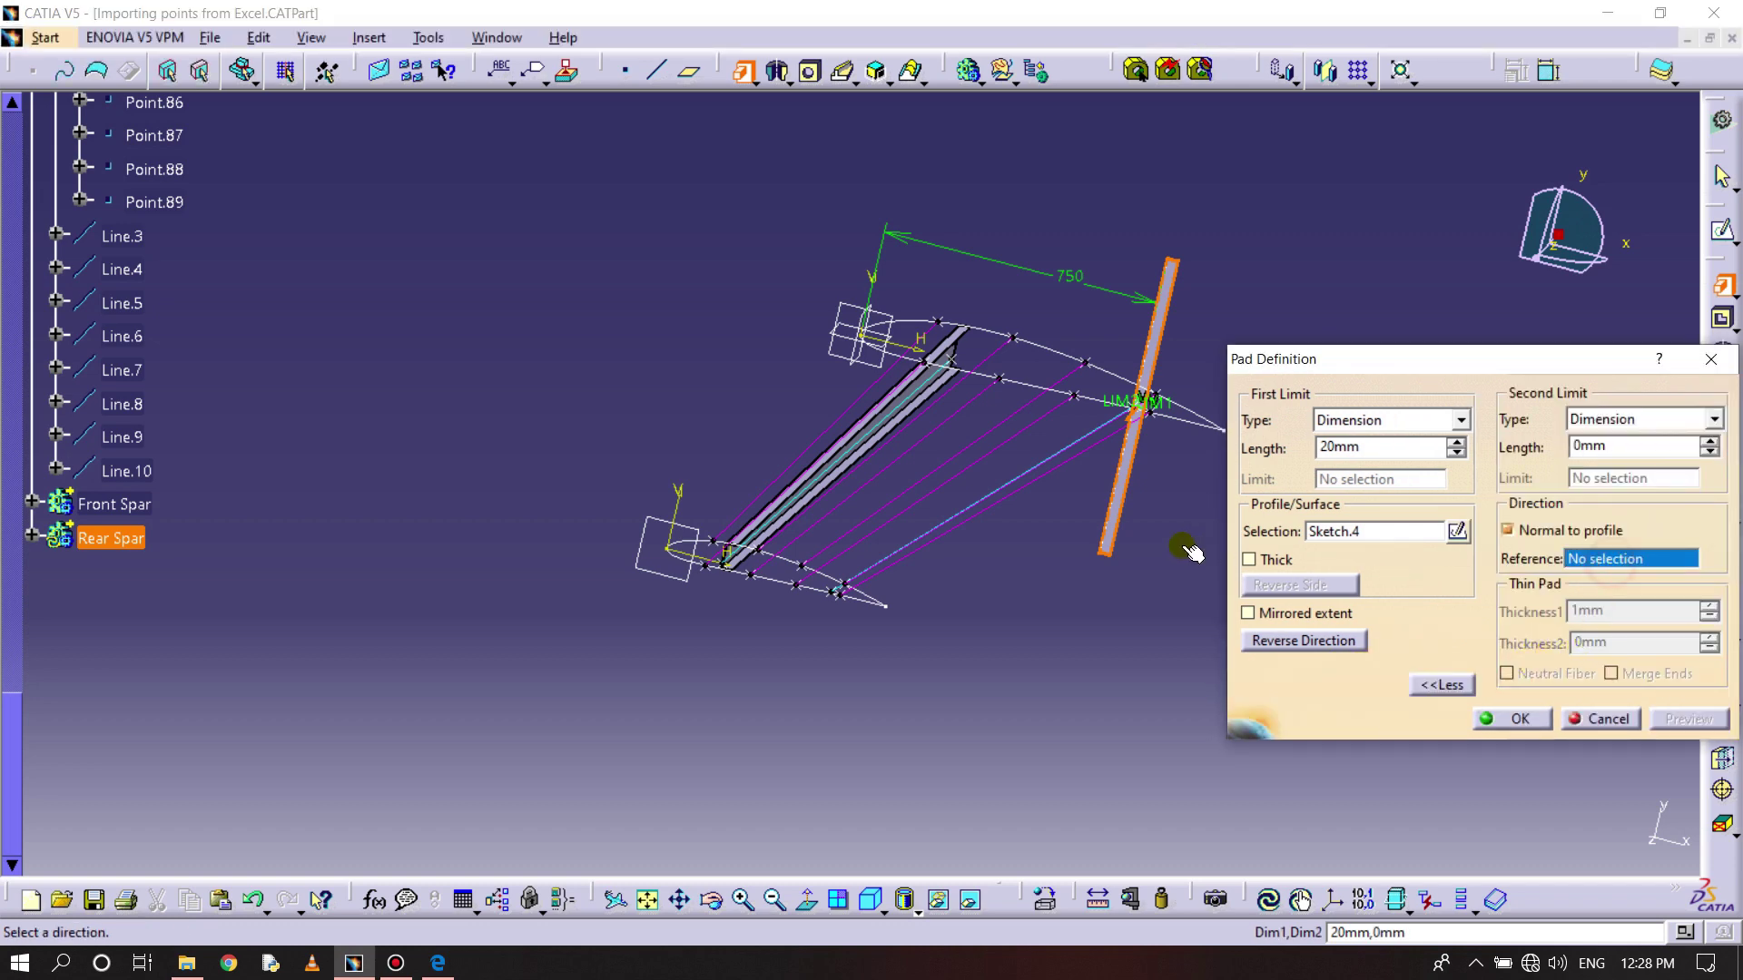
pyautogui.moveTo(1086, 440); pyautogui.dragTo(1039, 436, button='middle')
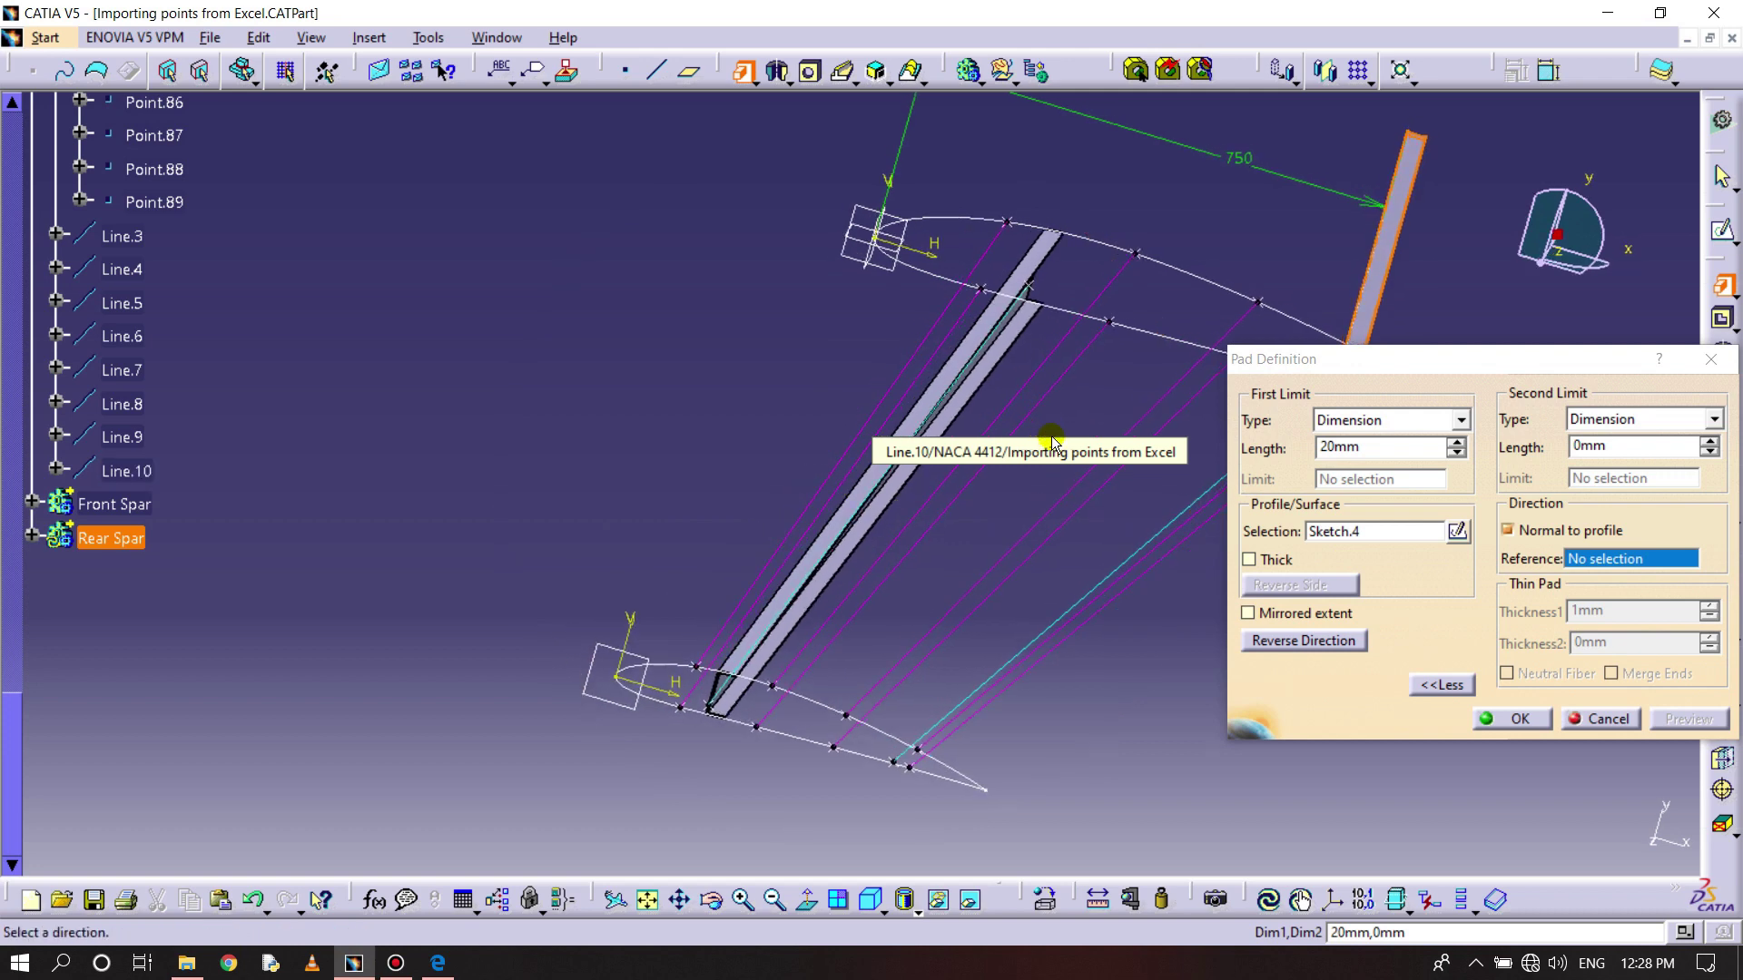
pyautogui.click(1090, 591)
pyautogui.moveTo(1004, 591); pyautogui.dragTo(969, 582, button='middle')
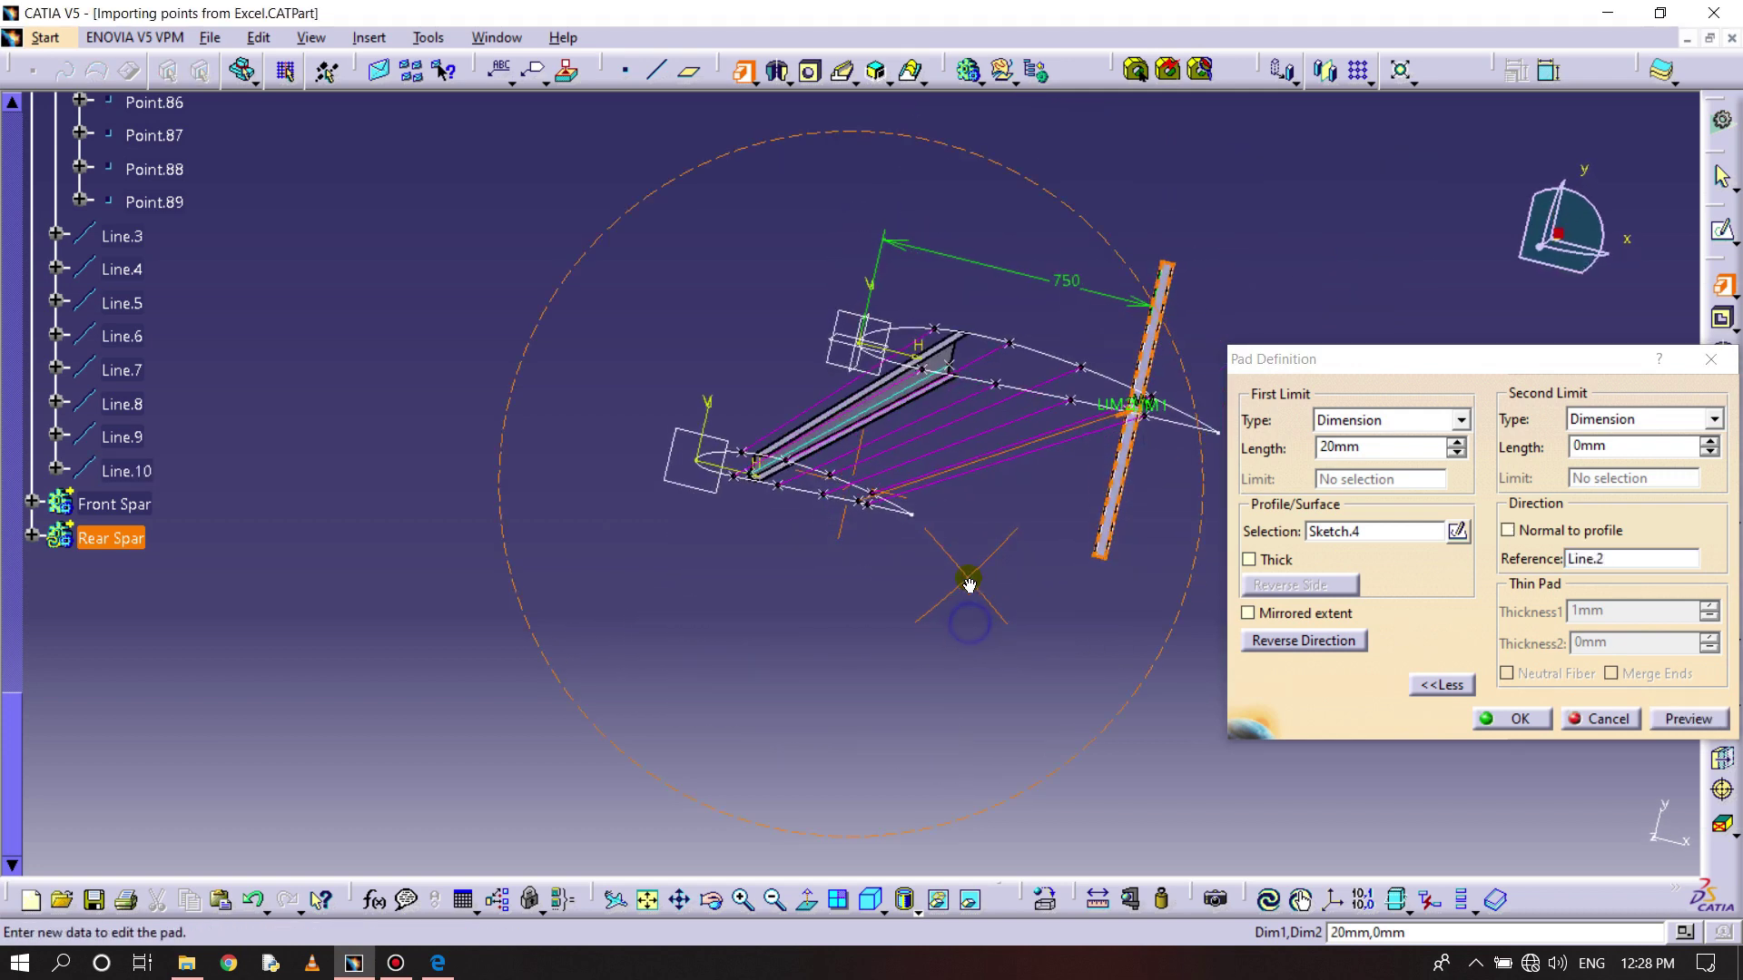
# - Limit the rear spar pad up to the tip airfoil plane, Plane.1, with 0 mm offset, preview it and create the pad
pyautogui.click(1389, 420)
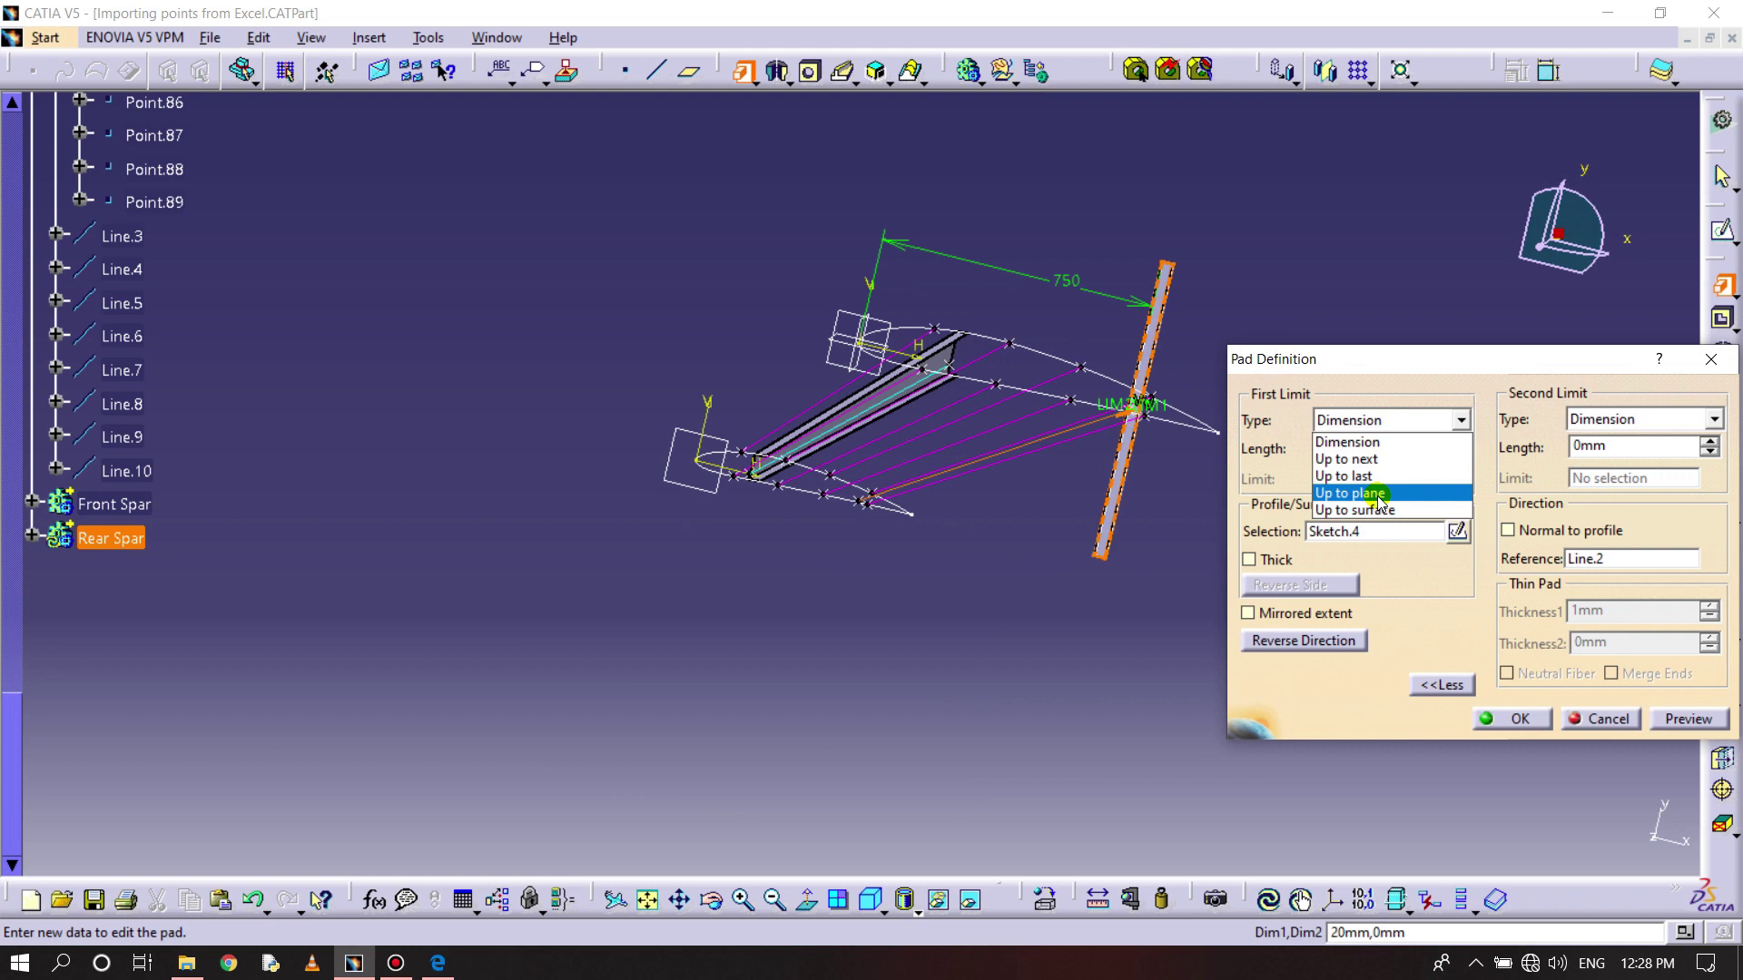
pyautogui.click(1366, 482)
pyautogui.click(666, 464)
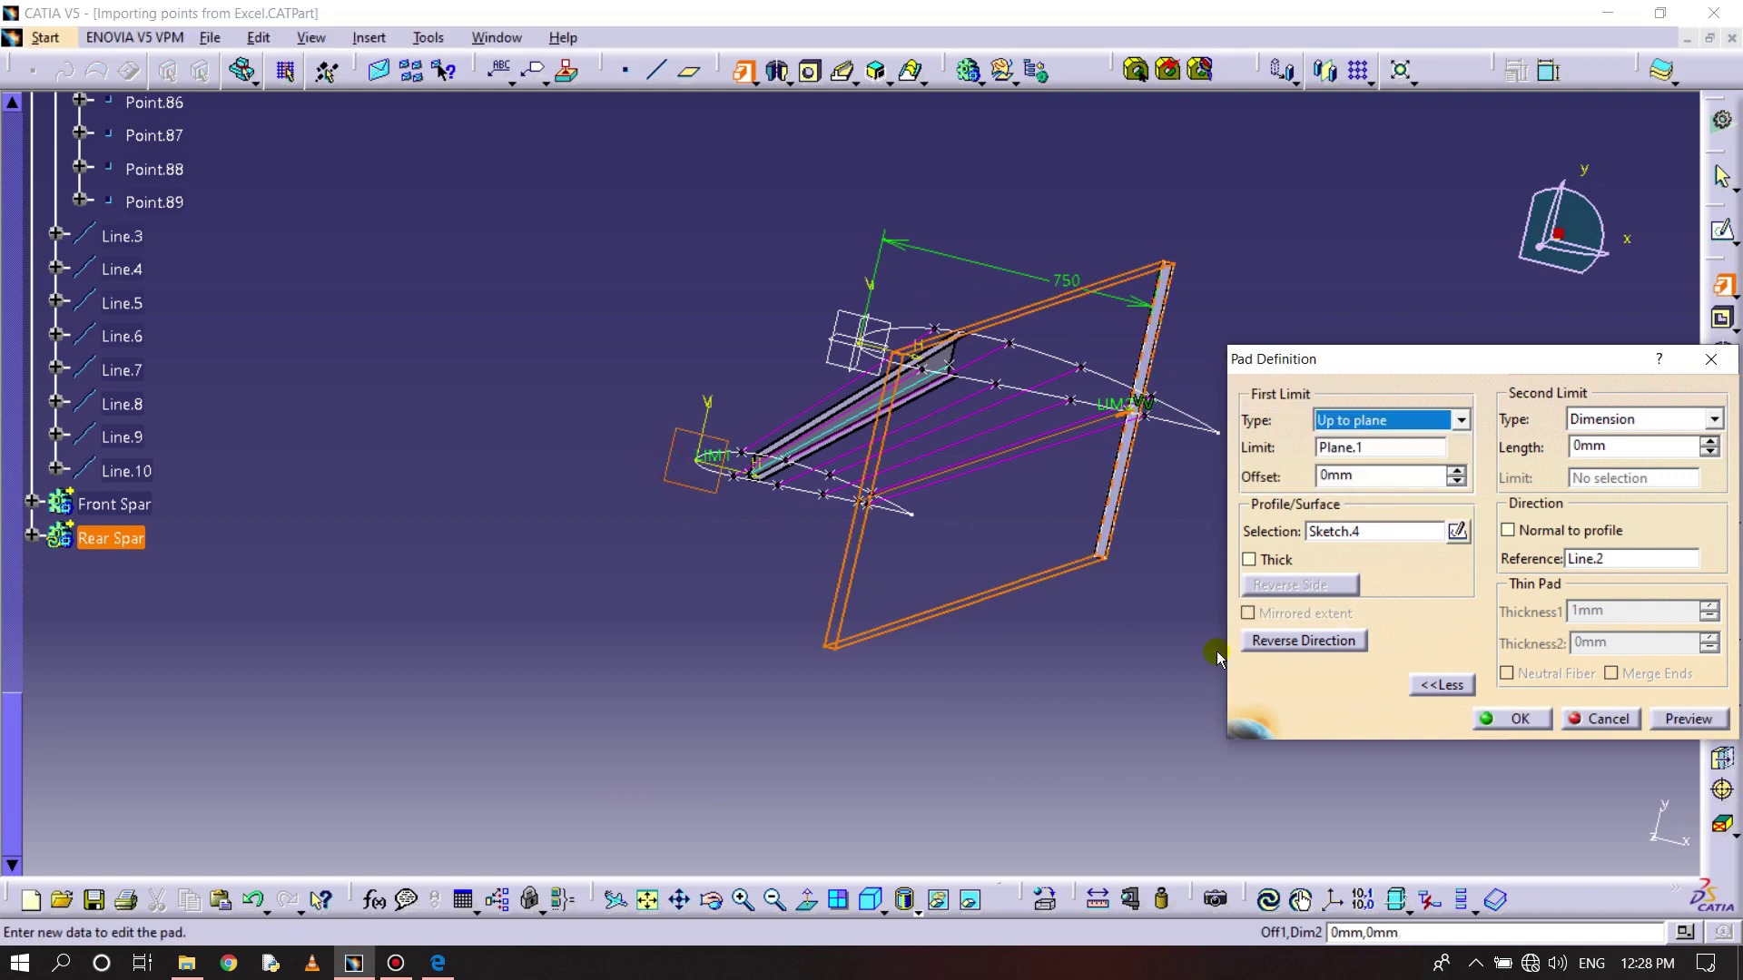
pyautogui.click(1673, 718)
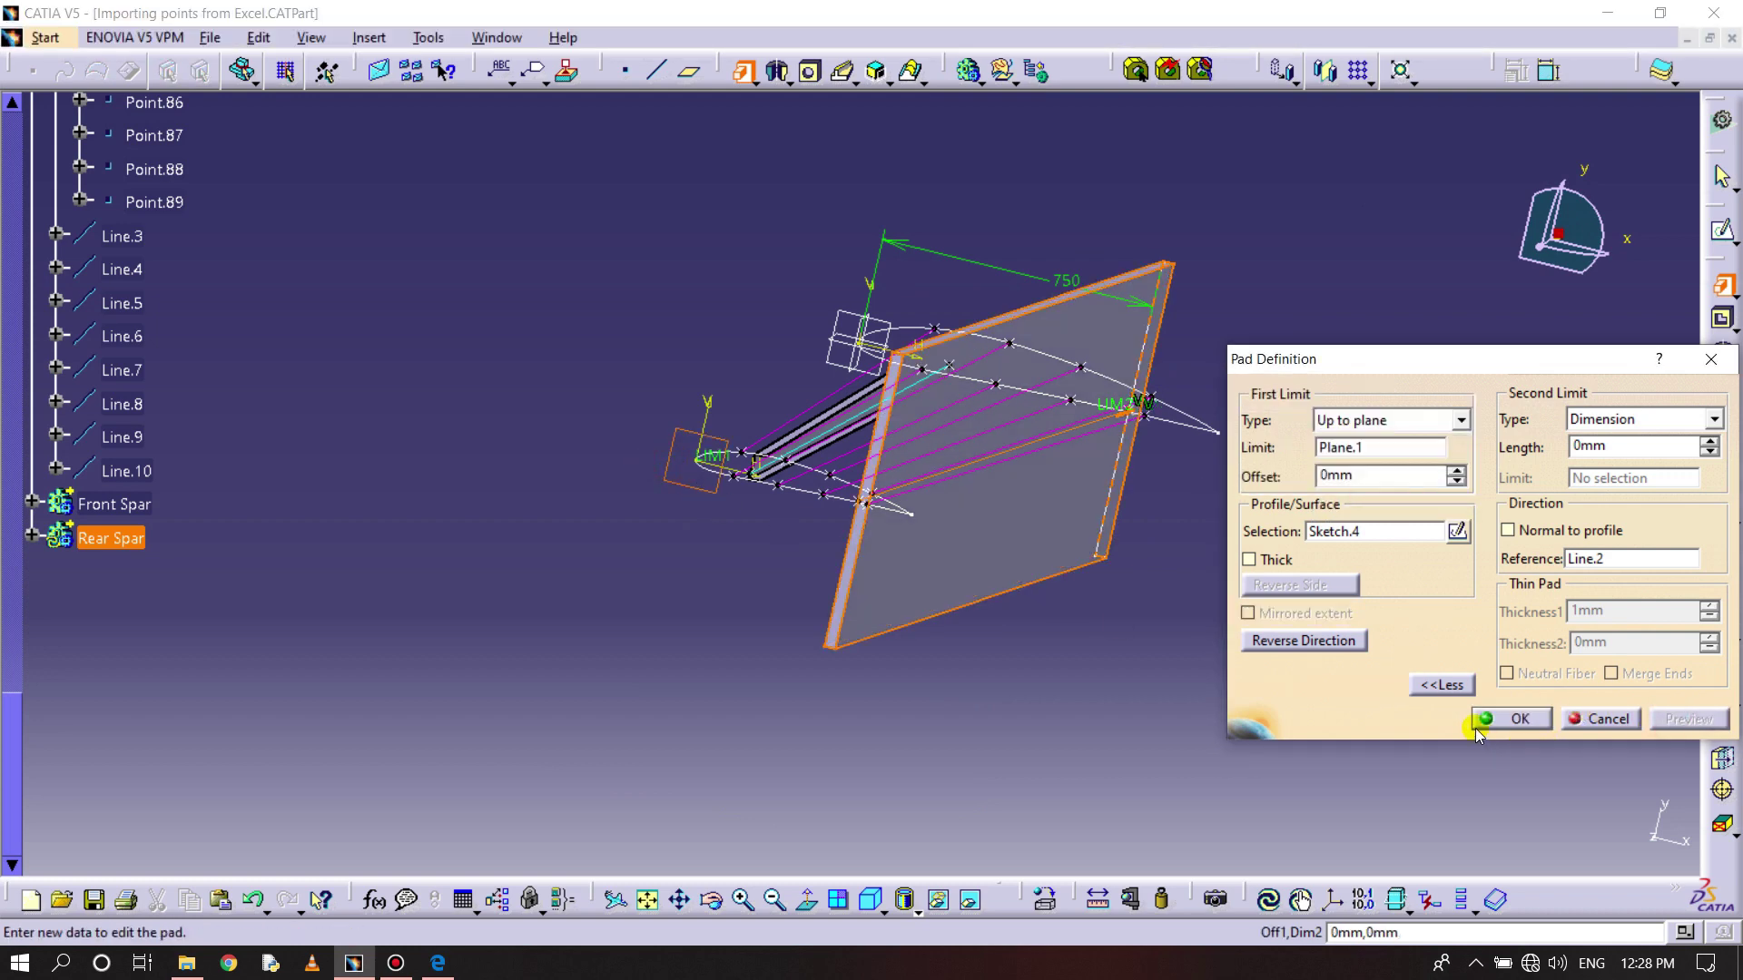
pyautogui.click(1477, 719)
# - Bring the yellow wing surface, Multi-sections Surface.1, back from the hidden space into the visible model
pyautogui.moveTo(844, 665)
pyautogui.mouseDown(button='middle')
pyautogui.moveTo(856, 688)
pyautogui.moveTo(932, 706)
pyautogui.moveTo(910, 684)
pyautogui.moveTo(926, 614)
pyautogui.moveTo(871, 684)
pyautogui.moveTo(964, 674)
pyautogui.moveTo(953, 723)
pyautogui.mouseUp(button='middle')
pyautogui.click(970, 900)
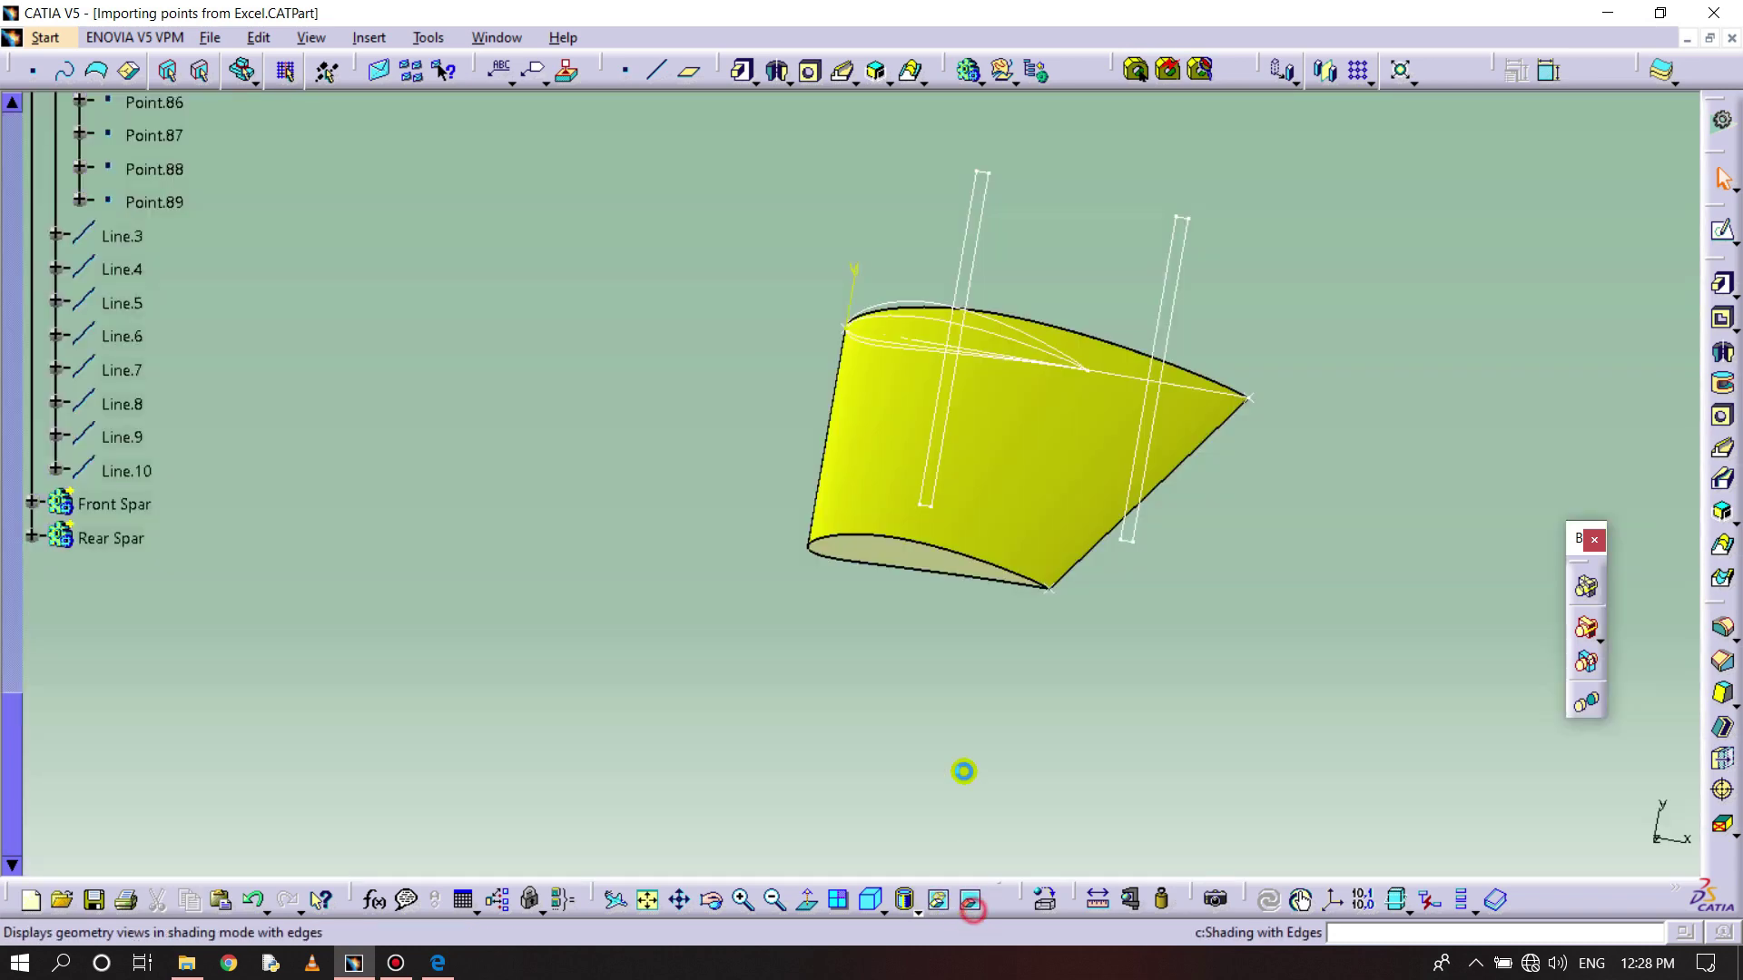
pyautogui.rightClick(1031, 478)
pyautogui.click(1139, 550)
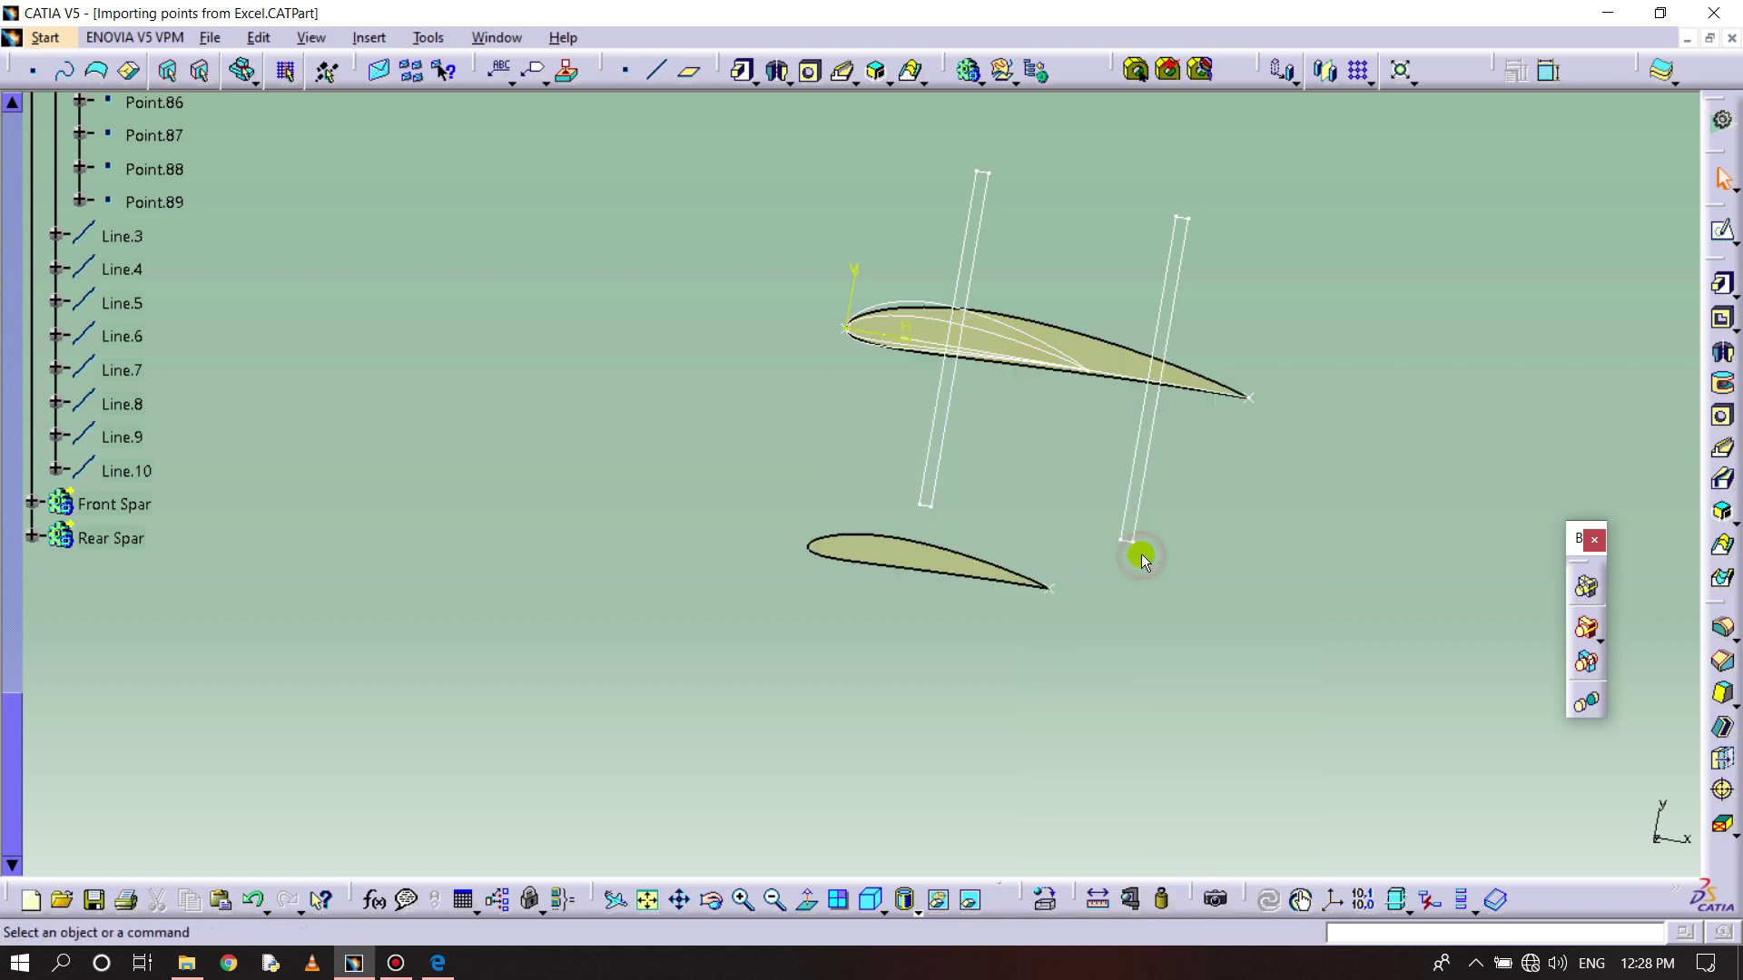
pyautogui.click(970, 900)
# - Split the Rear Spar body with Multi-sections Surface.1, keeping the part inside the wing, and hide the surface again
pyautogui.moveTo(1074, 723); pyautogui.dragTo(1110, 690, button='middle')
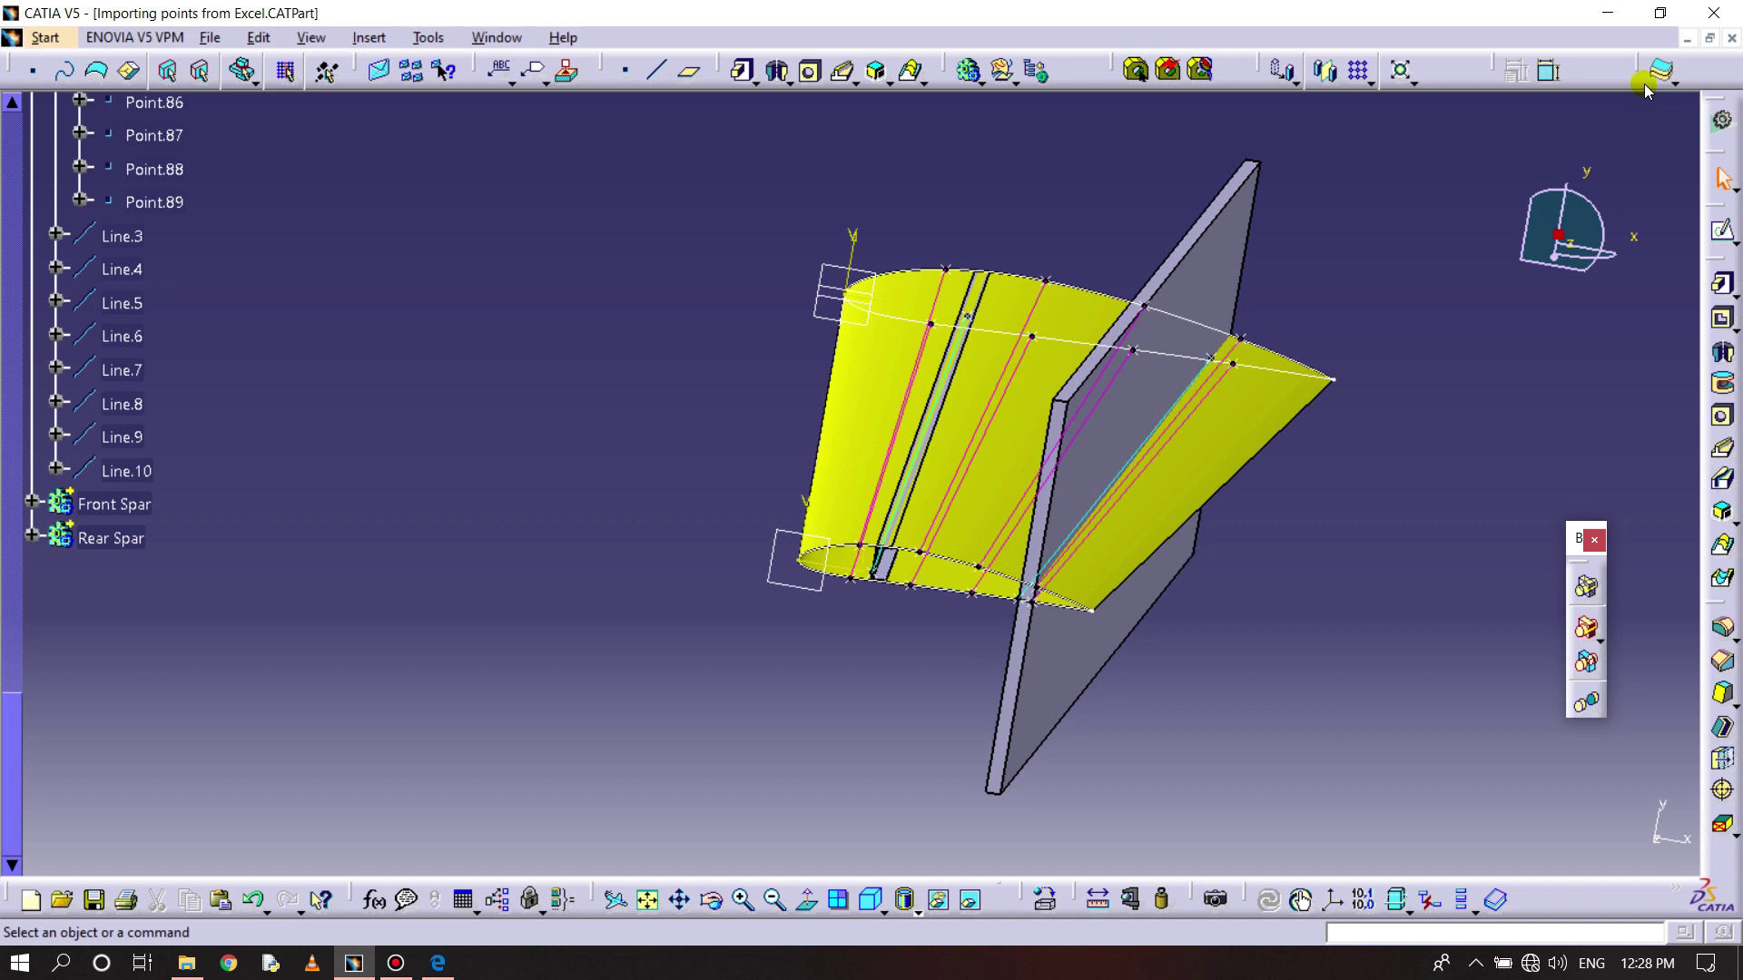
pyautogui.click(1675, 81)
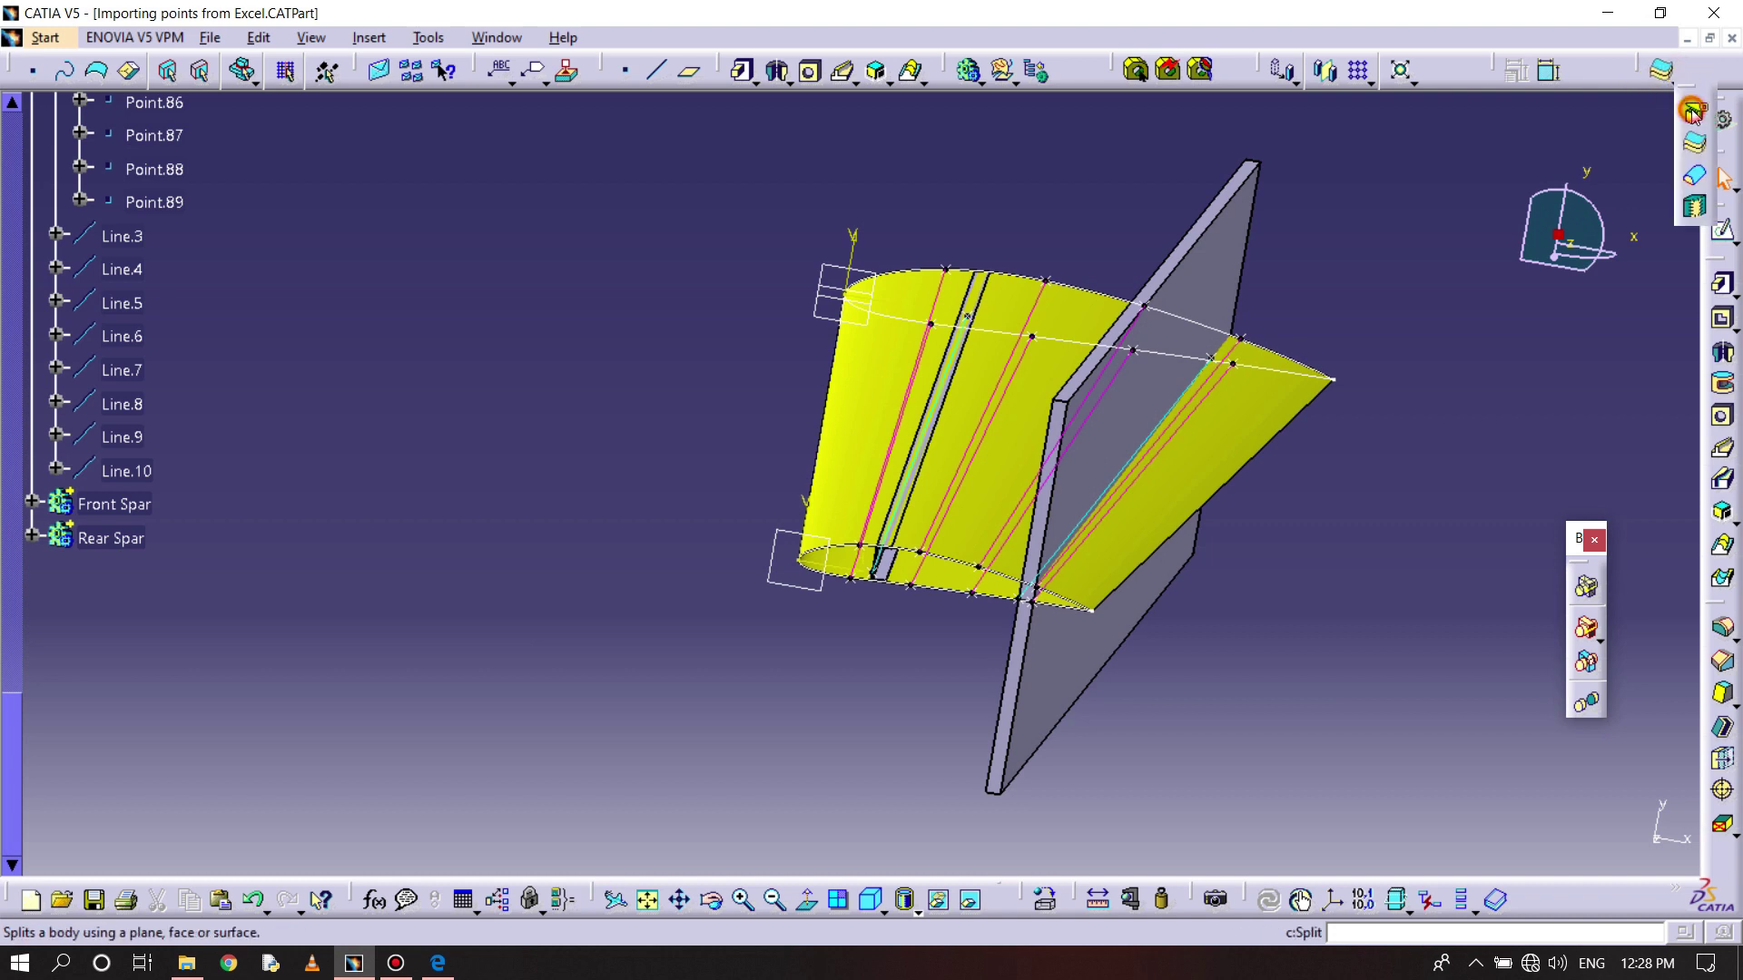
pyautogui.click(1692, 111)
pyautogui.click(1205, 426)
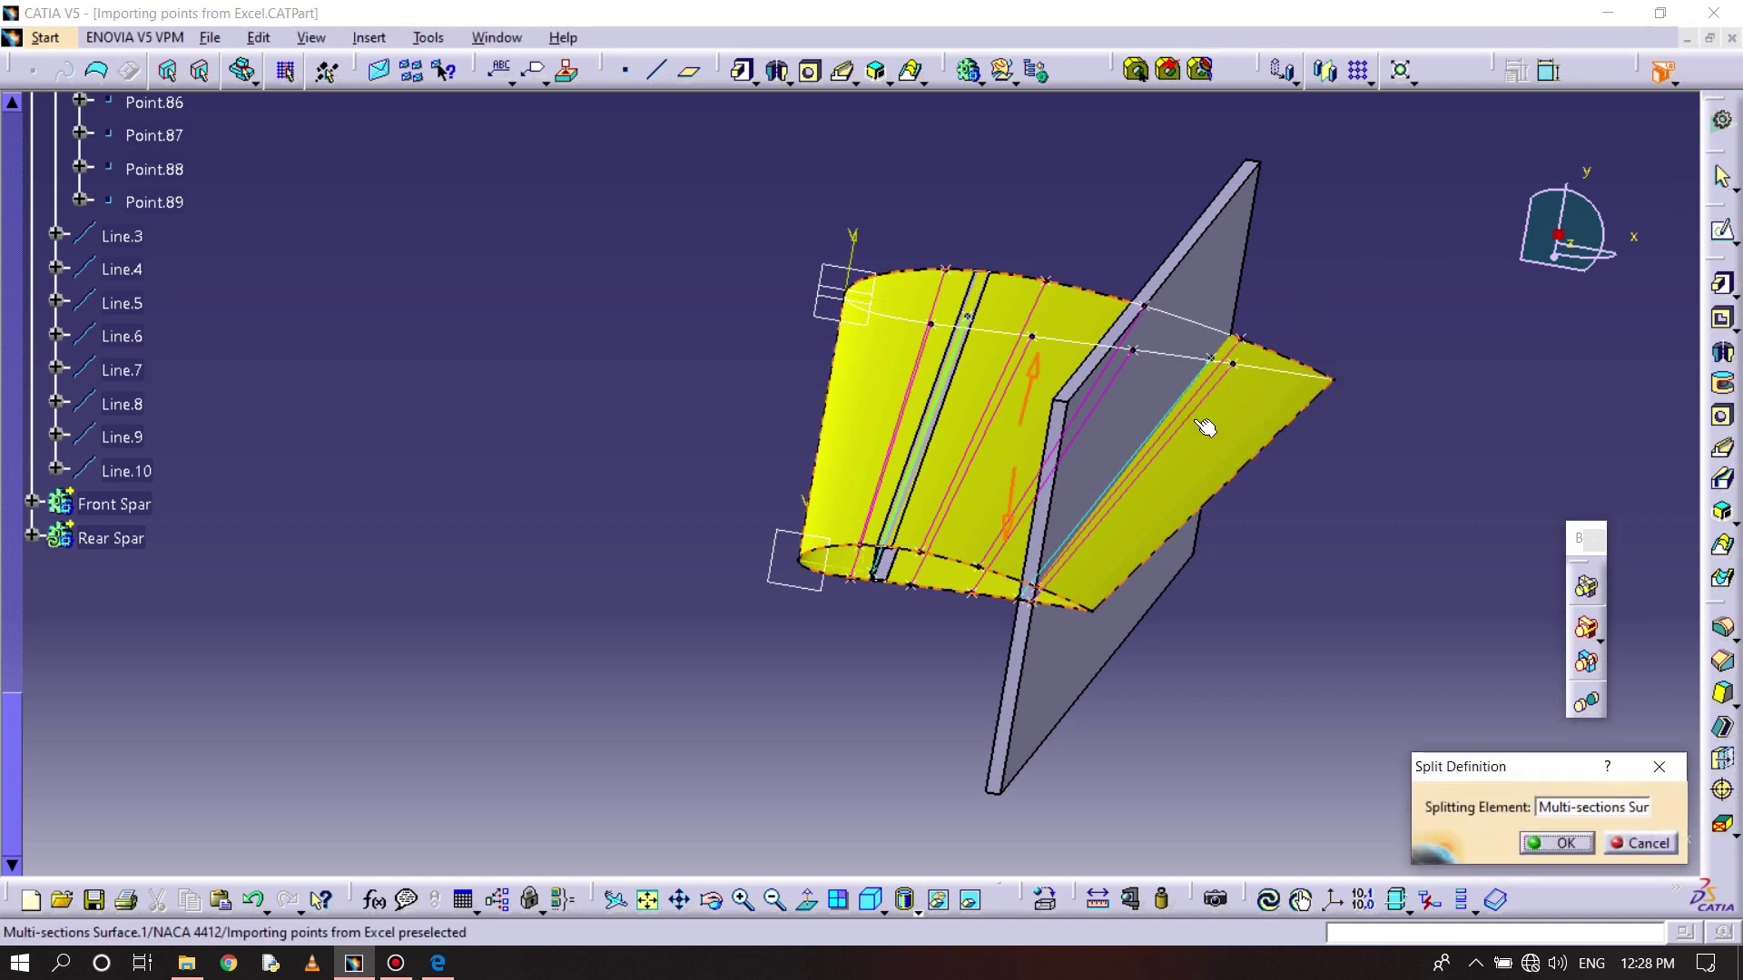
pyautogui.click(1553, 848)
pyautogui.moveTo(1257, 732); pyautogui.dragTo(1244, 413, button='middle')
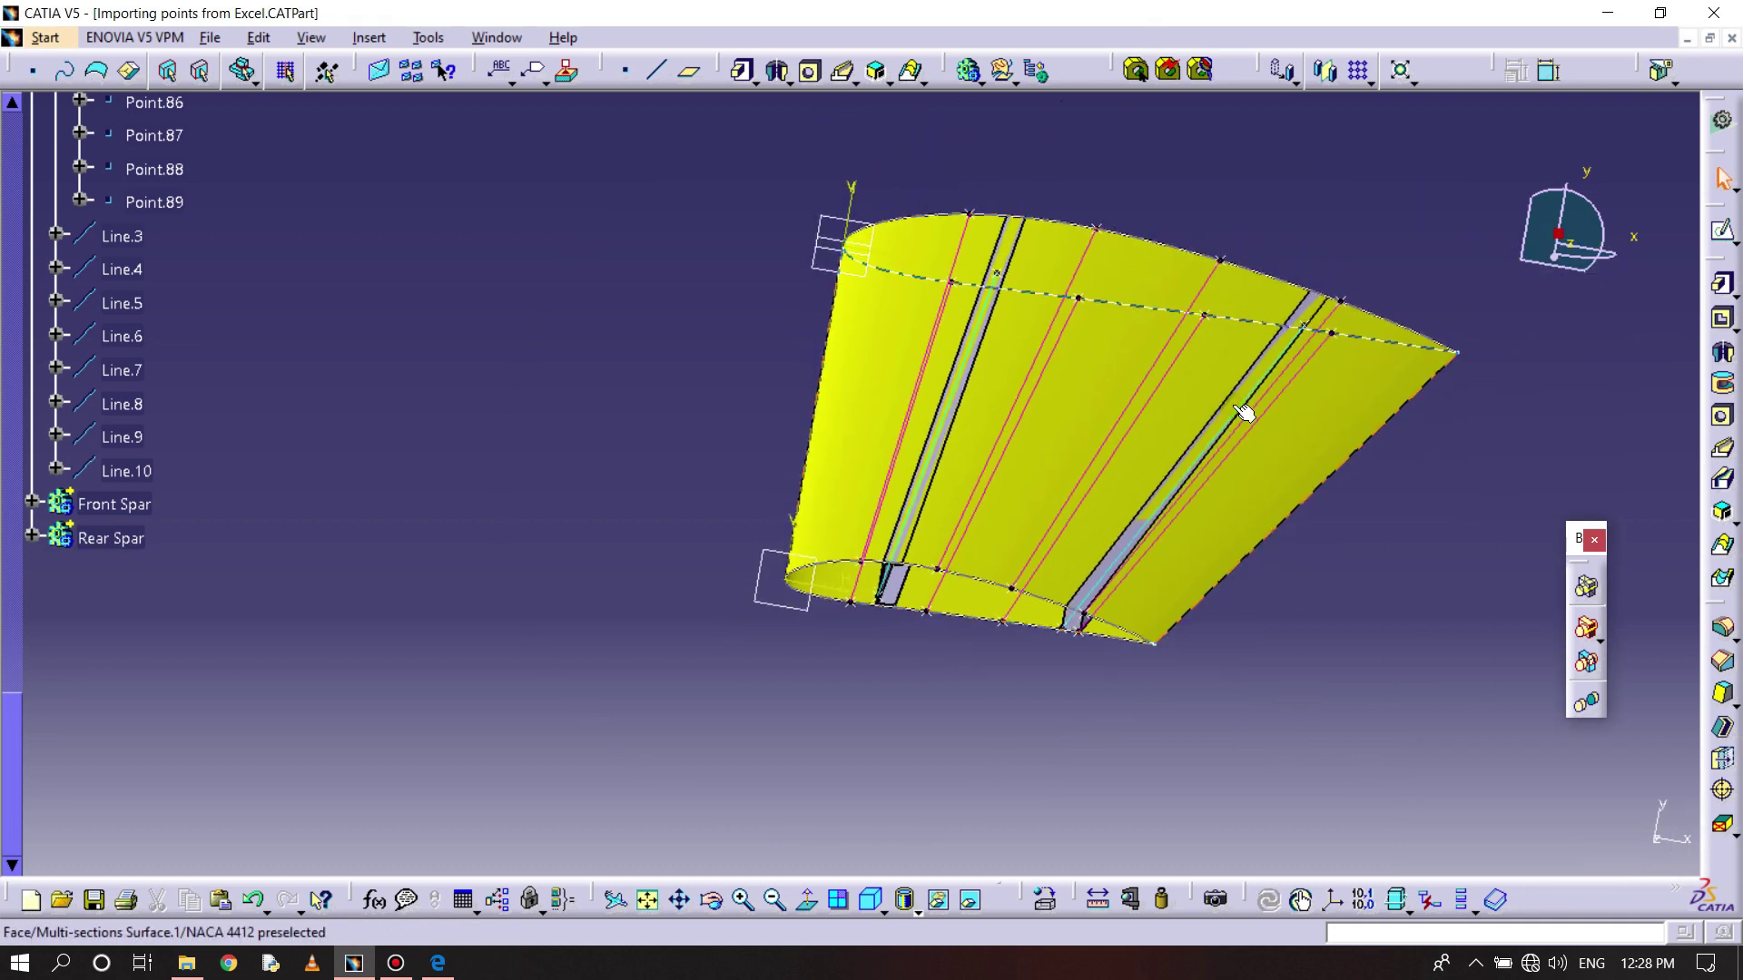
pyautogui.rightClick(1244, 413)
pyautogui.click(1225, 445)
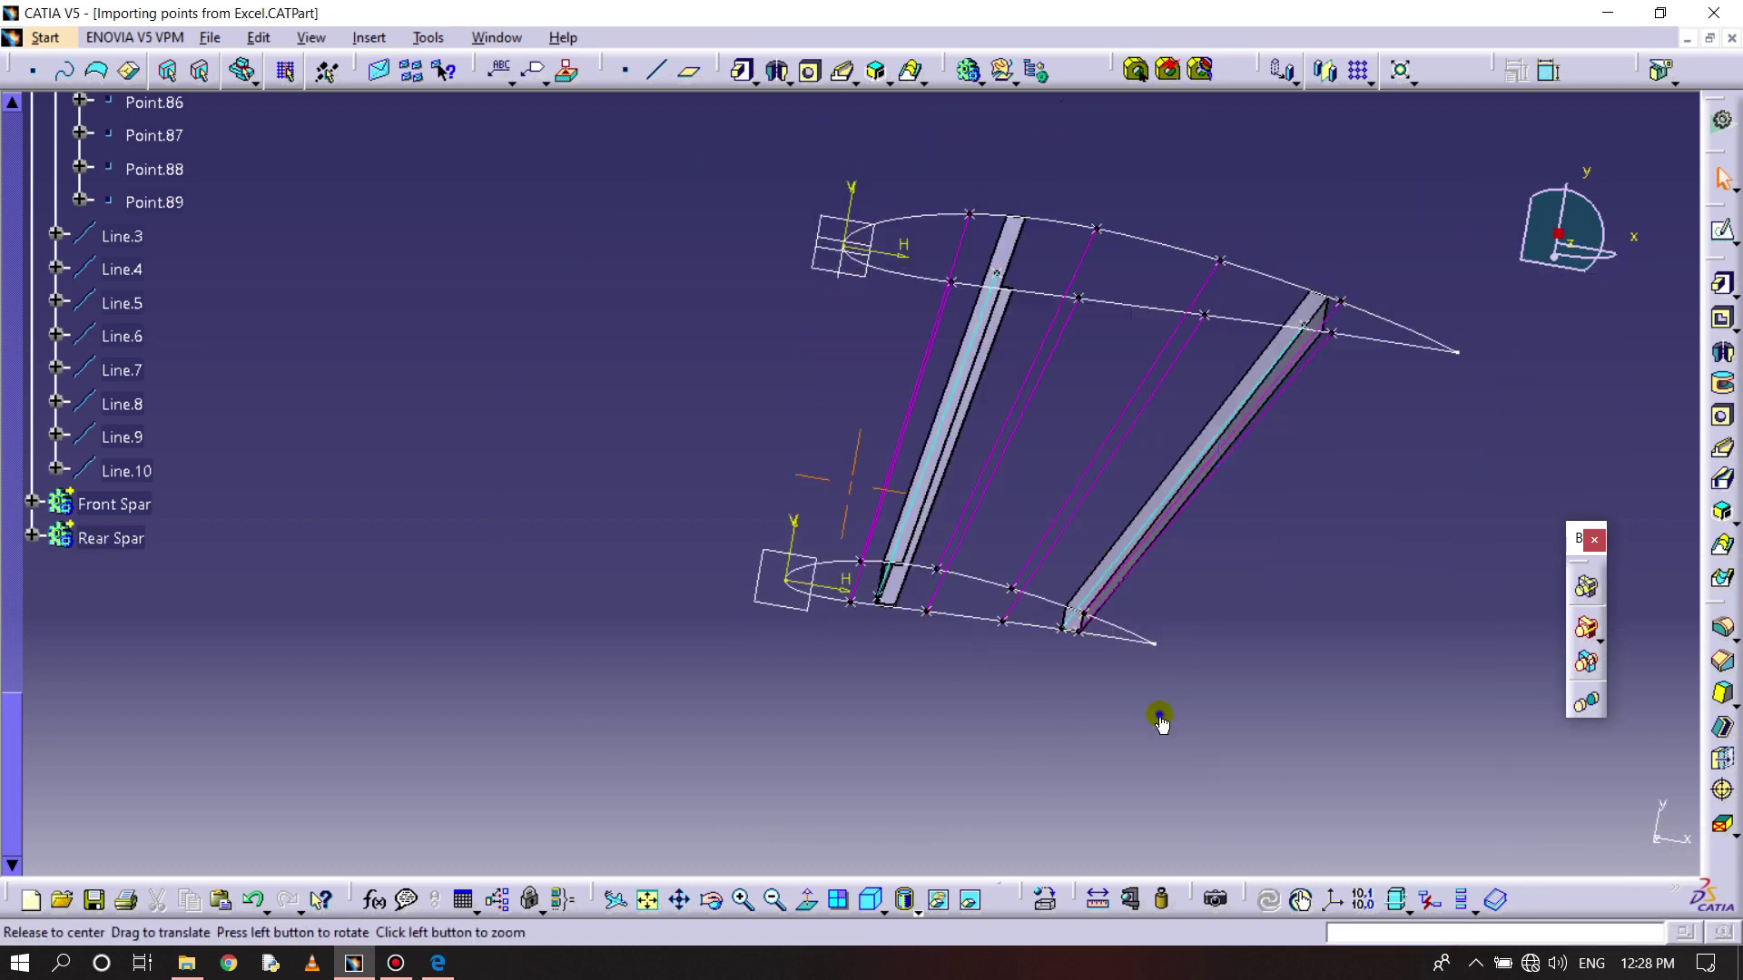
# - Start a shell on the Rear Spar body, check the section in Rear Spar.pdf in the browser, and return to CATIA
pyautogui.moveTo(1162, 720); pyautogui.dragTo(1223, 582, button='middle')
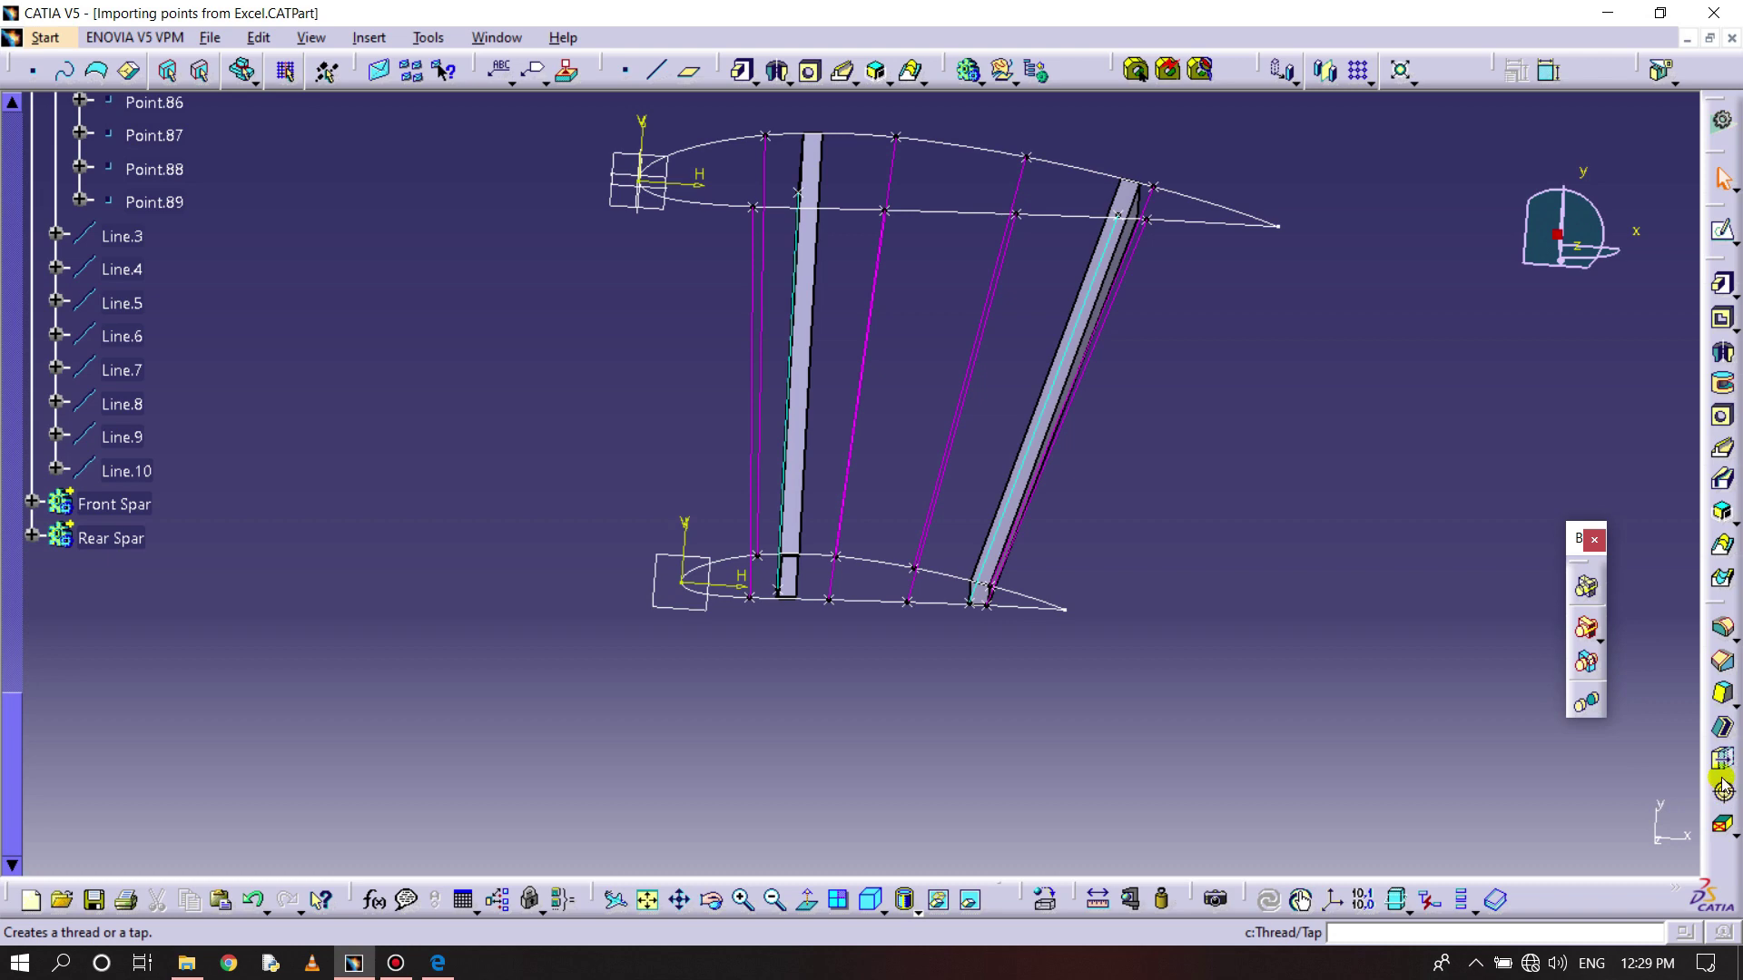
pyautogui.click(1723, 726)
pyautogui.moveTo(1147, 739); pyautogui.dragTo(1082, 746, button='middle')
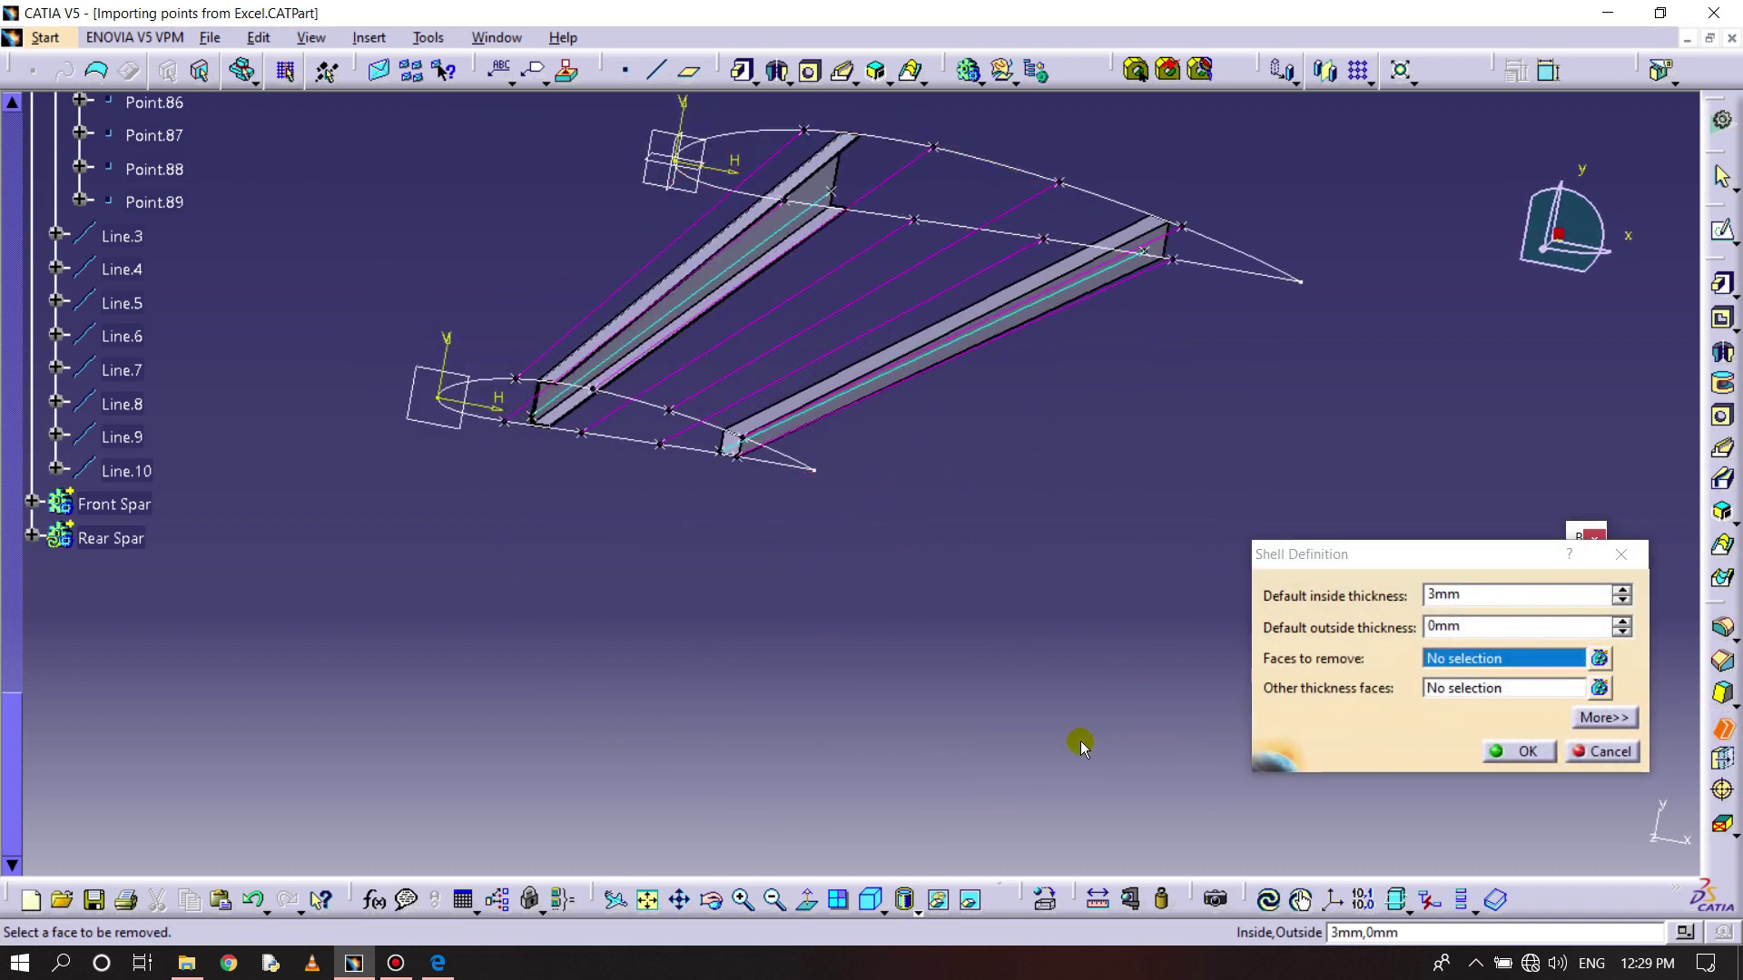
pyautogui.click(437, 961)
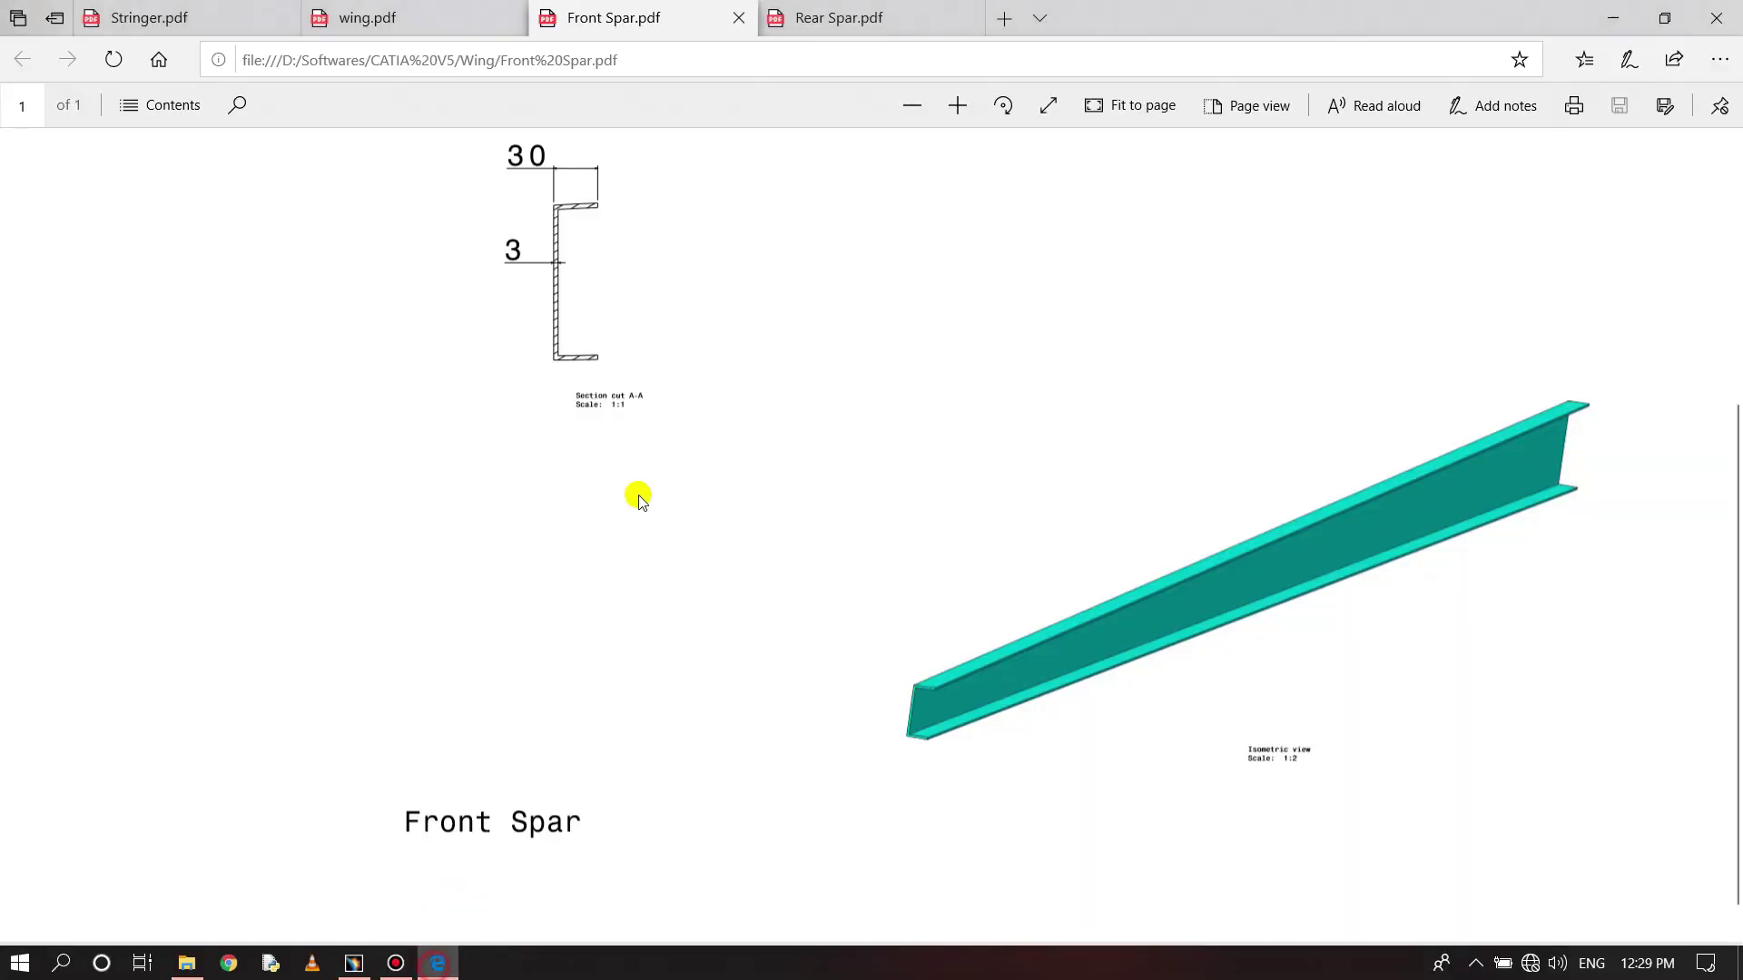
pyautogui.click(817, 20)
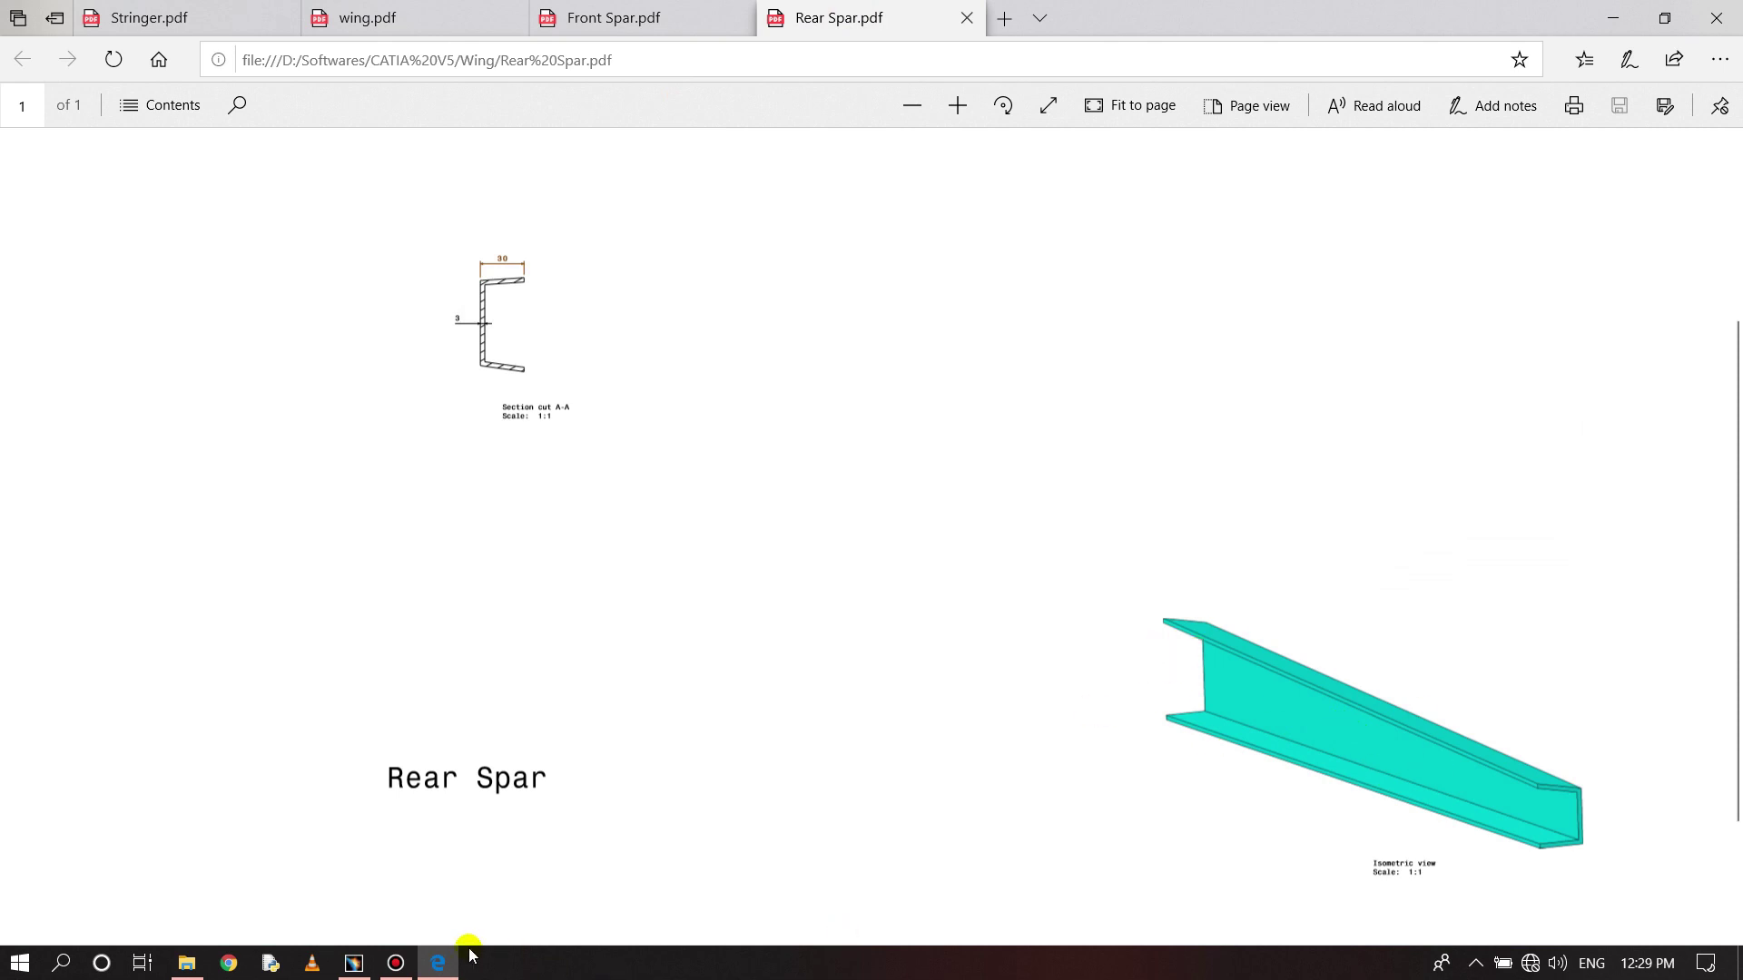
pyautogui.click(353, 963)
# - Shell the rear spar with 3 mm inside thickness, removing its long face towards the front spar and both end faces
pyautogui.moveTo(778, 533); pyautogui.dragTo(1097, 476, button='middle')
pyautogui.click(1171, 602)
pyautogui.click(1305, 292)
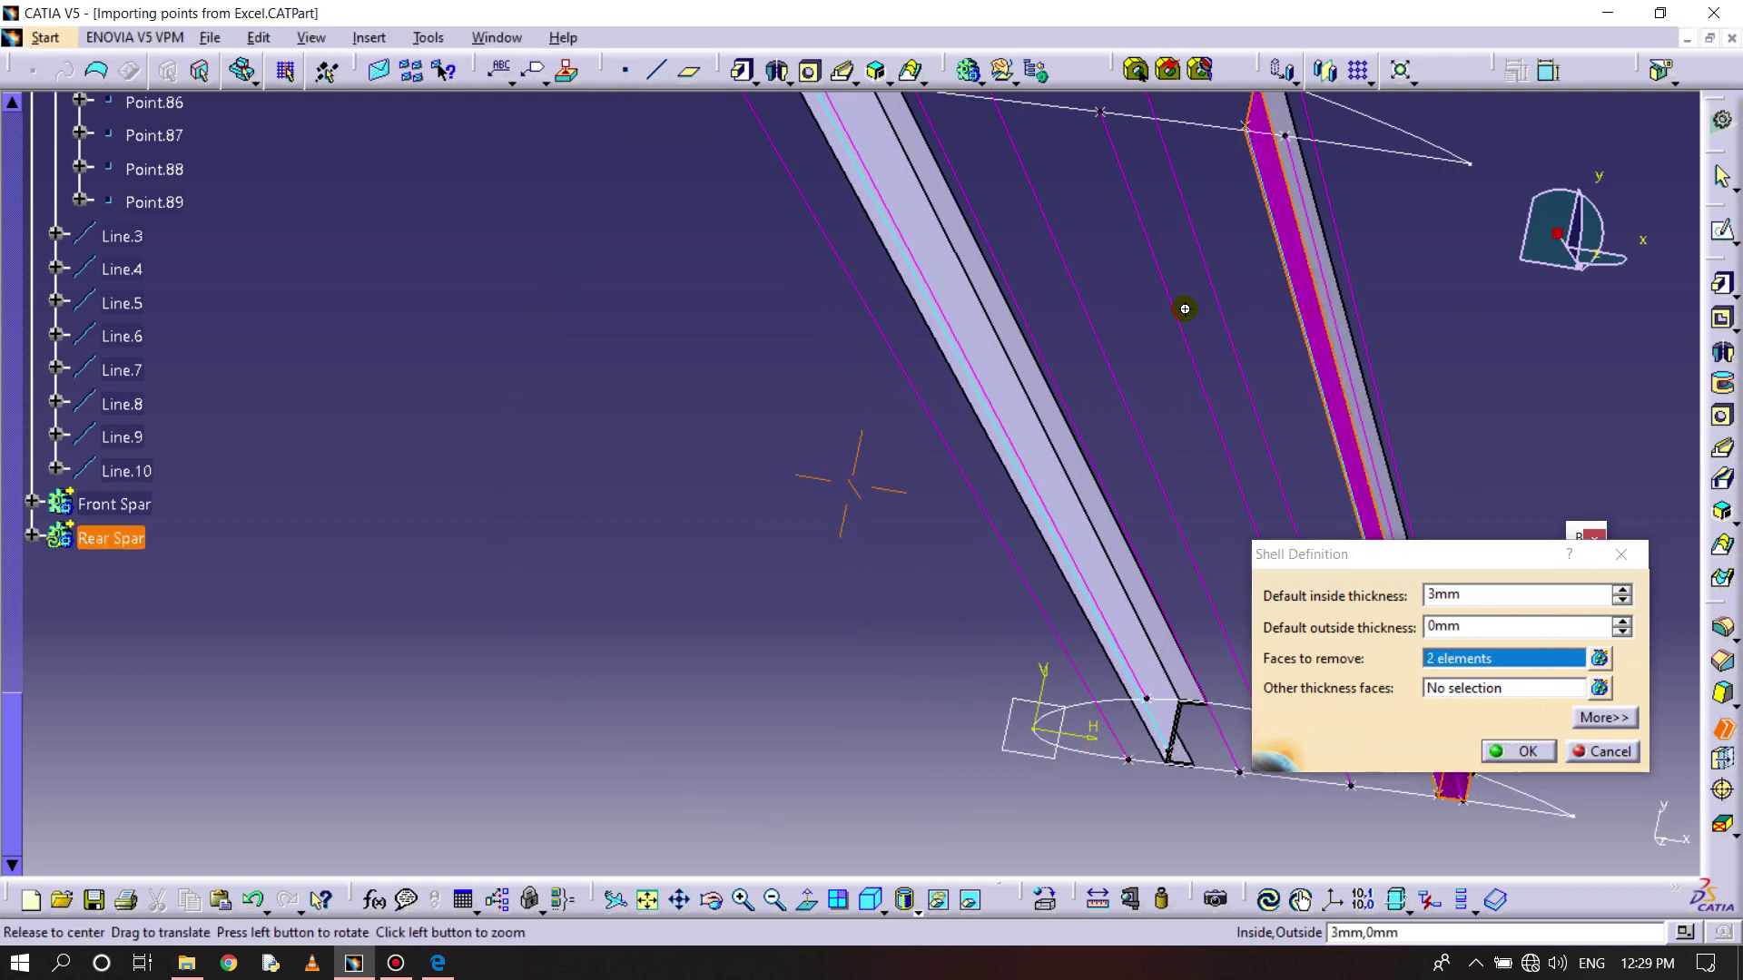
pyautogui.moveTo(1180, 304); pyautogui.dragTo(958, 450, button='middle')
pyautogui.moveTo(1066, 515); pyautogui.dragTo(1116, 423, button='middle')
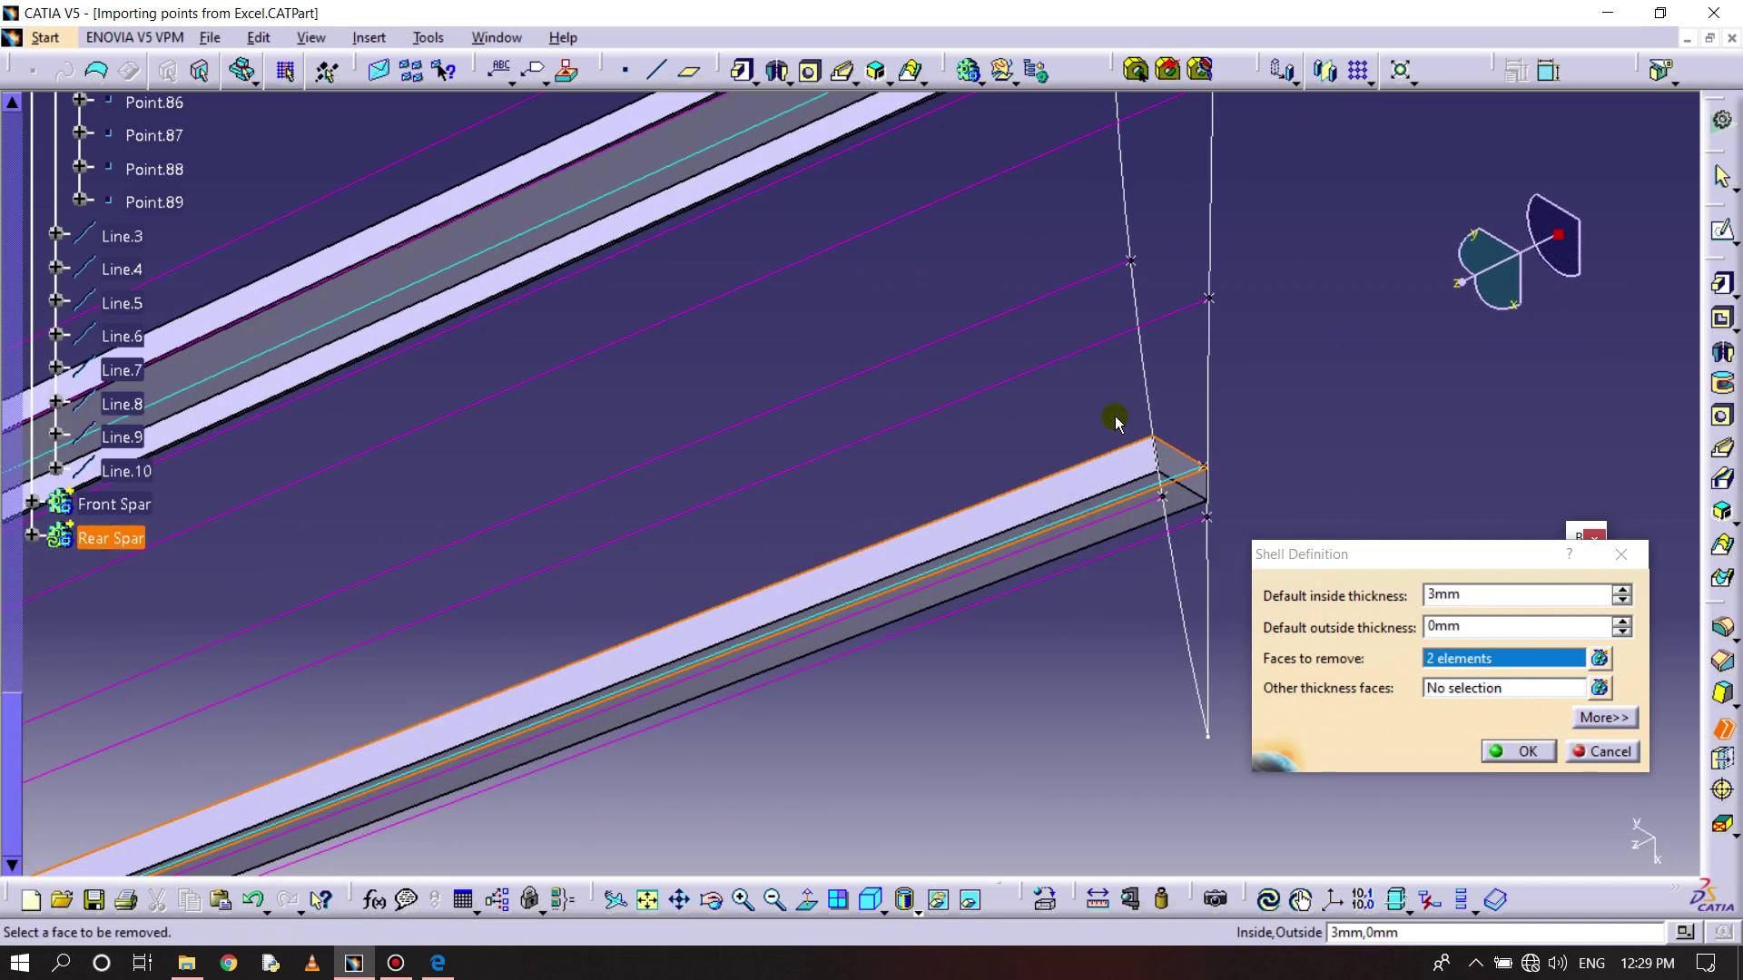
pyautogui.click(1178, 465)
pyautogui.moveTo(956, 497); pyautogui.dragTo(793, 590, button='middle')
pyautogui.click(1512, 751)
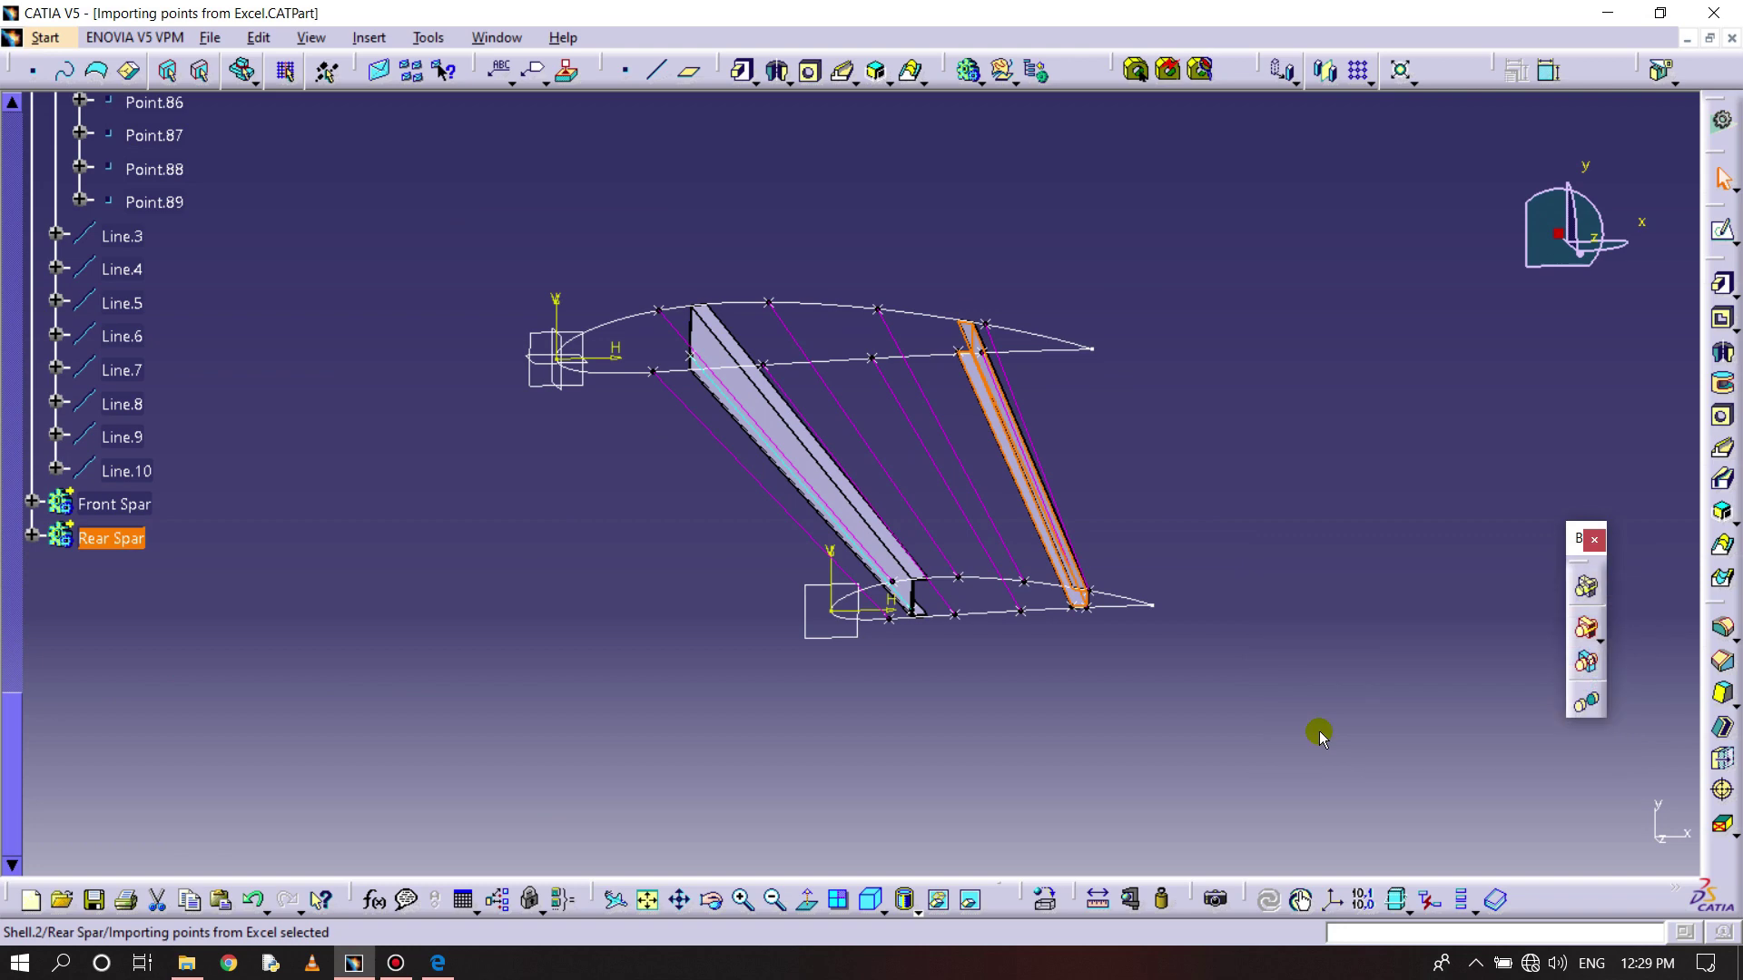
# - Change the fill color of the Front Spar and Rear Spar bodies together to cyan
pyautogui.moveTo(1077, 750); pyautogui.dragTo(1062, 616, button='middle')
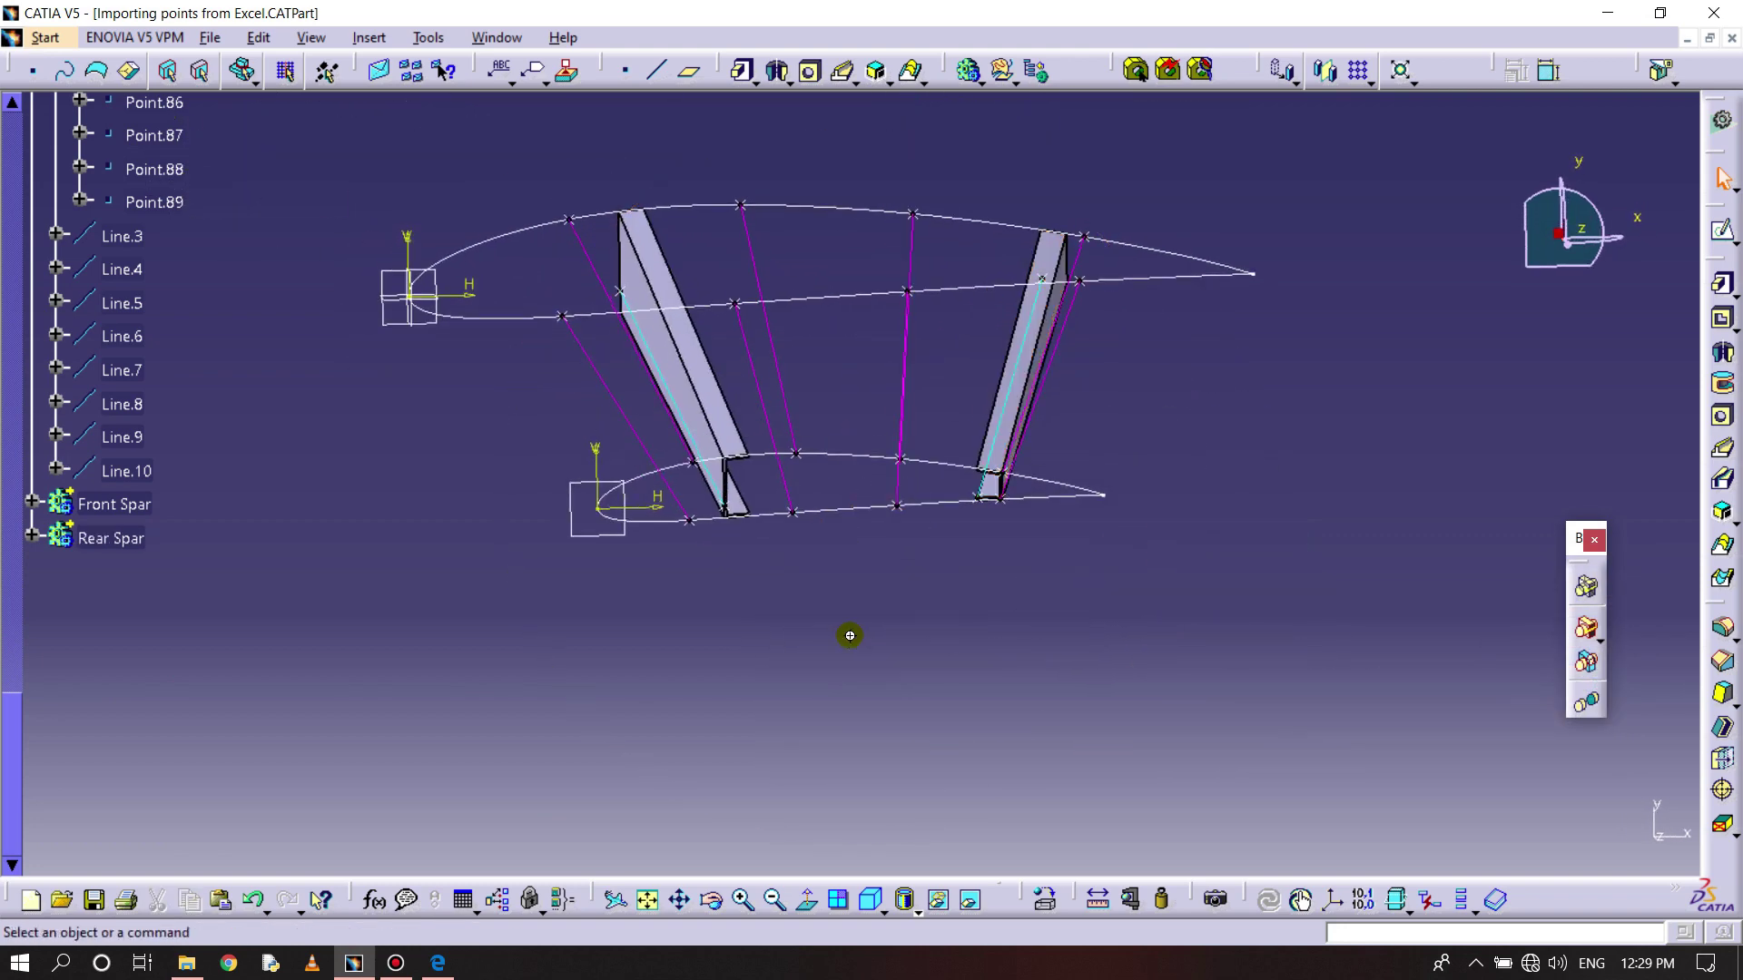
pyautogui.moveTo(850, 635); pyautogui.dragTo(844, 608, button='middle')
pyautogui.click(96, 511)
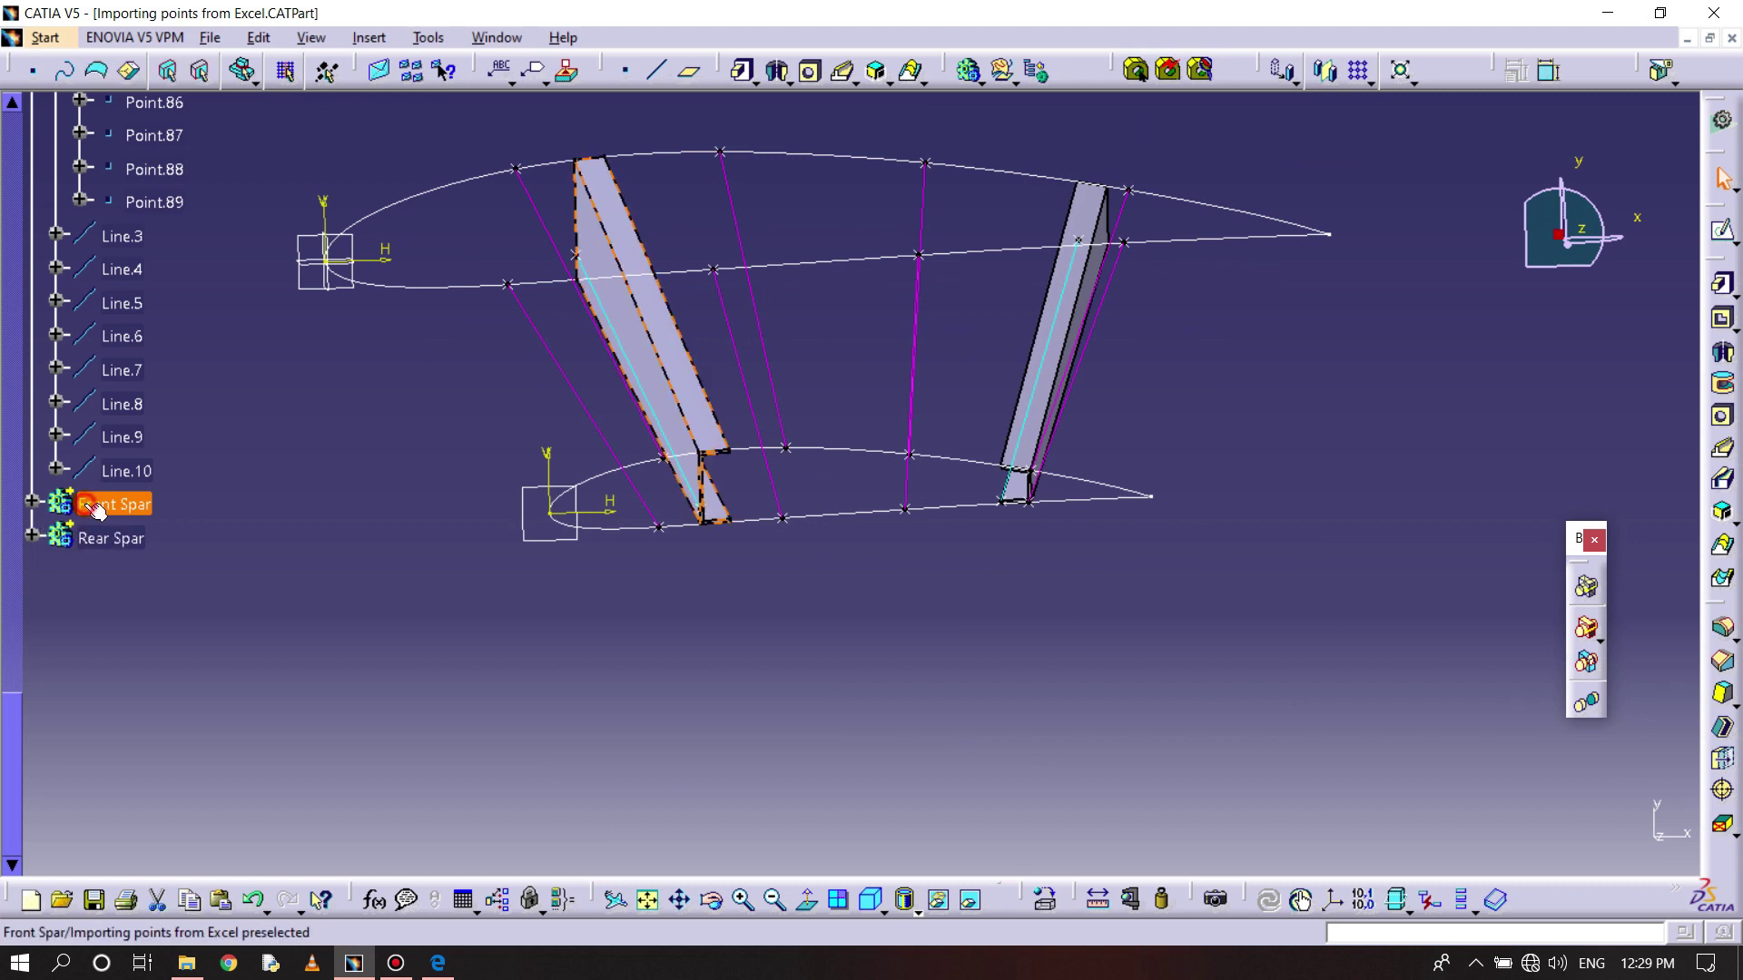
pyautogui.keyDown('ctrl'); pyautogui.click(95, 539); pyautogui.keyUp('ctrl')
pyautogui.rightClick(107, 505)
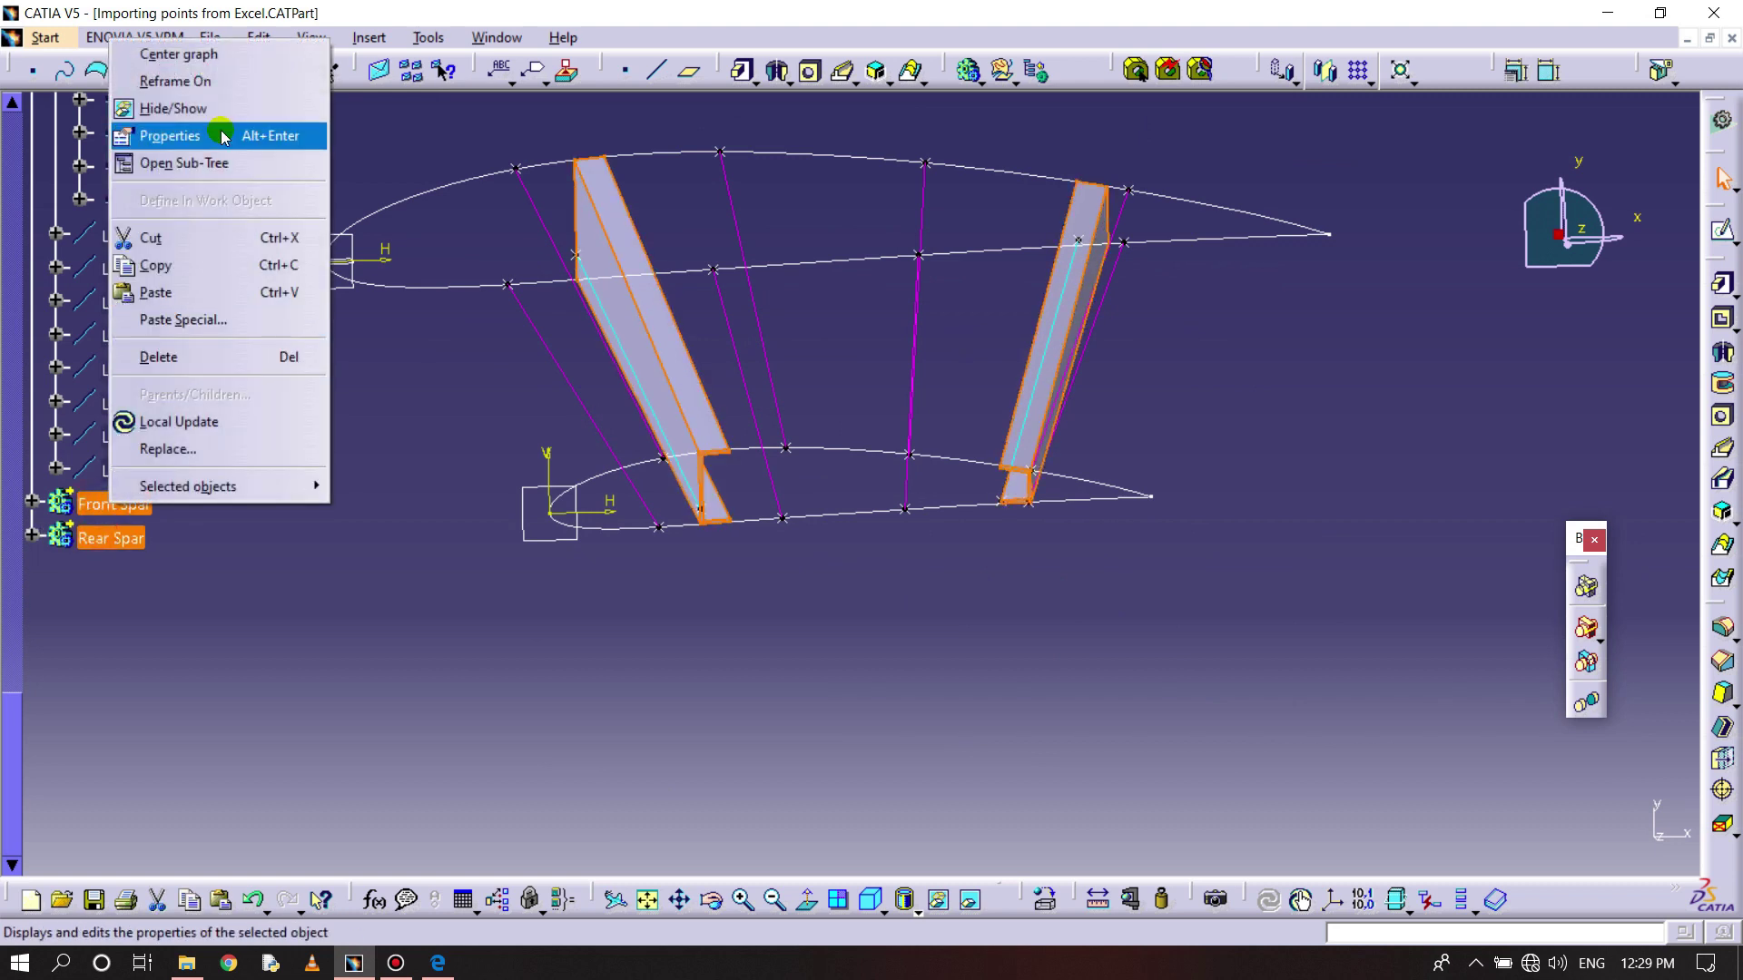
pyautogui.click(170, 135)
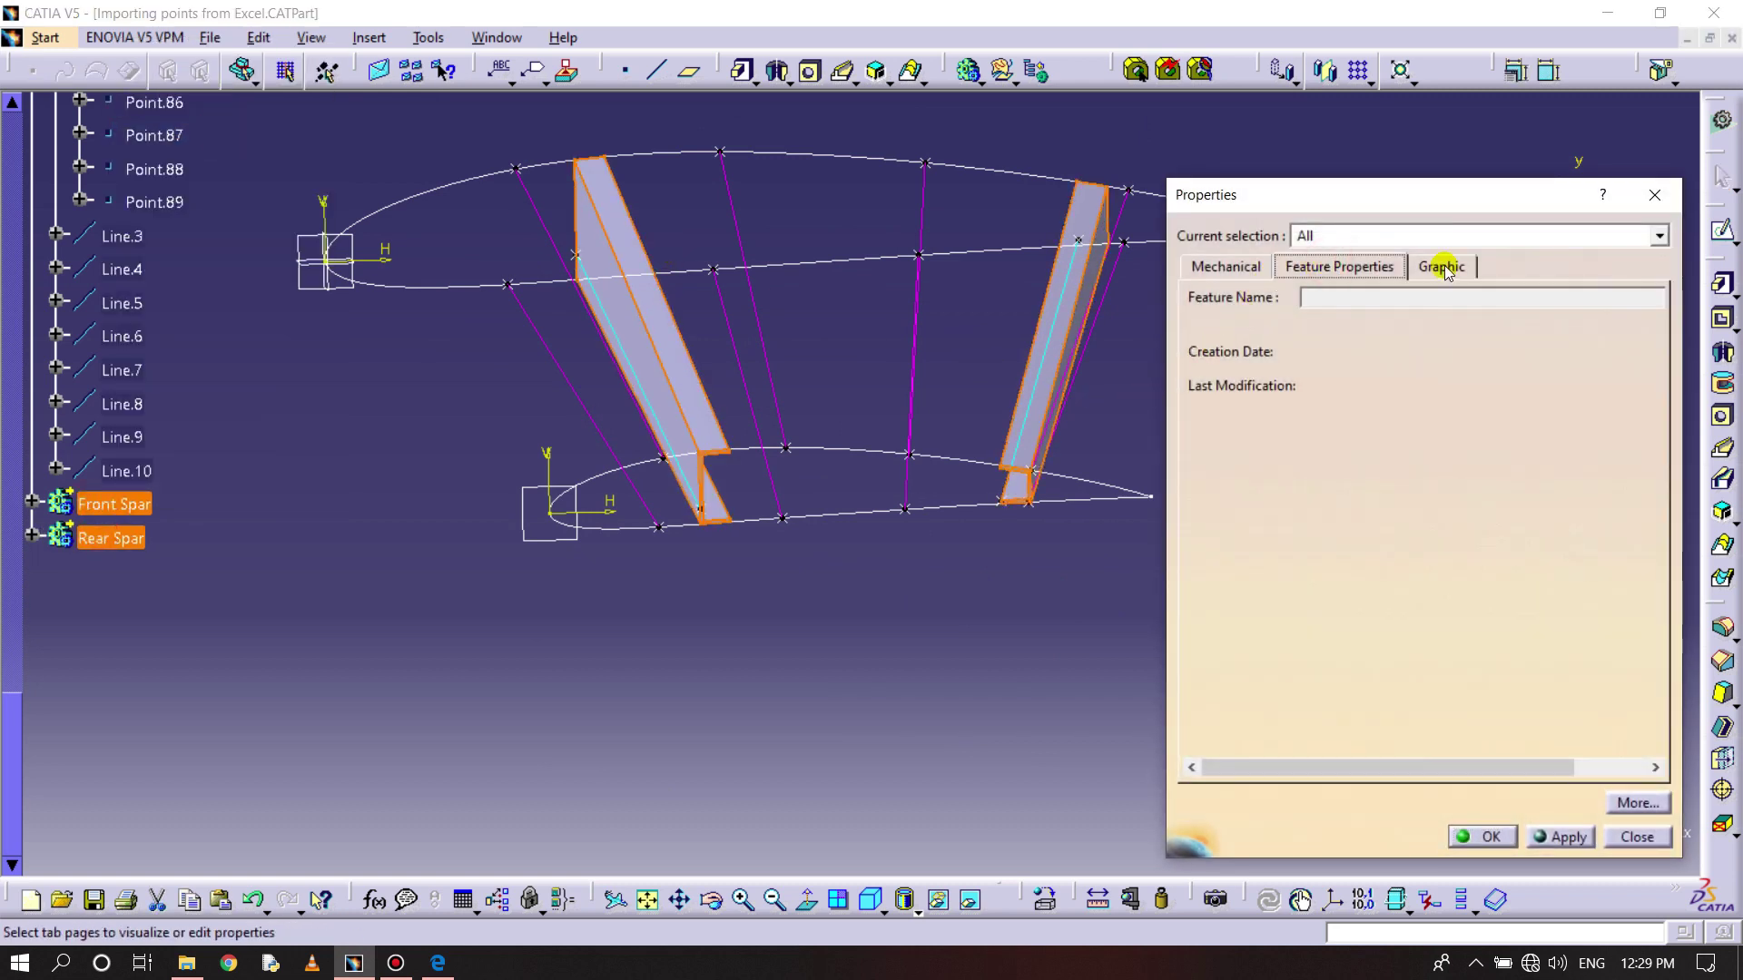
pyautogui.click(1444, 267)
pyautogui.click(1266, 337)
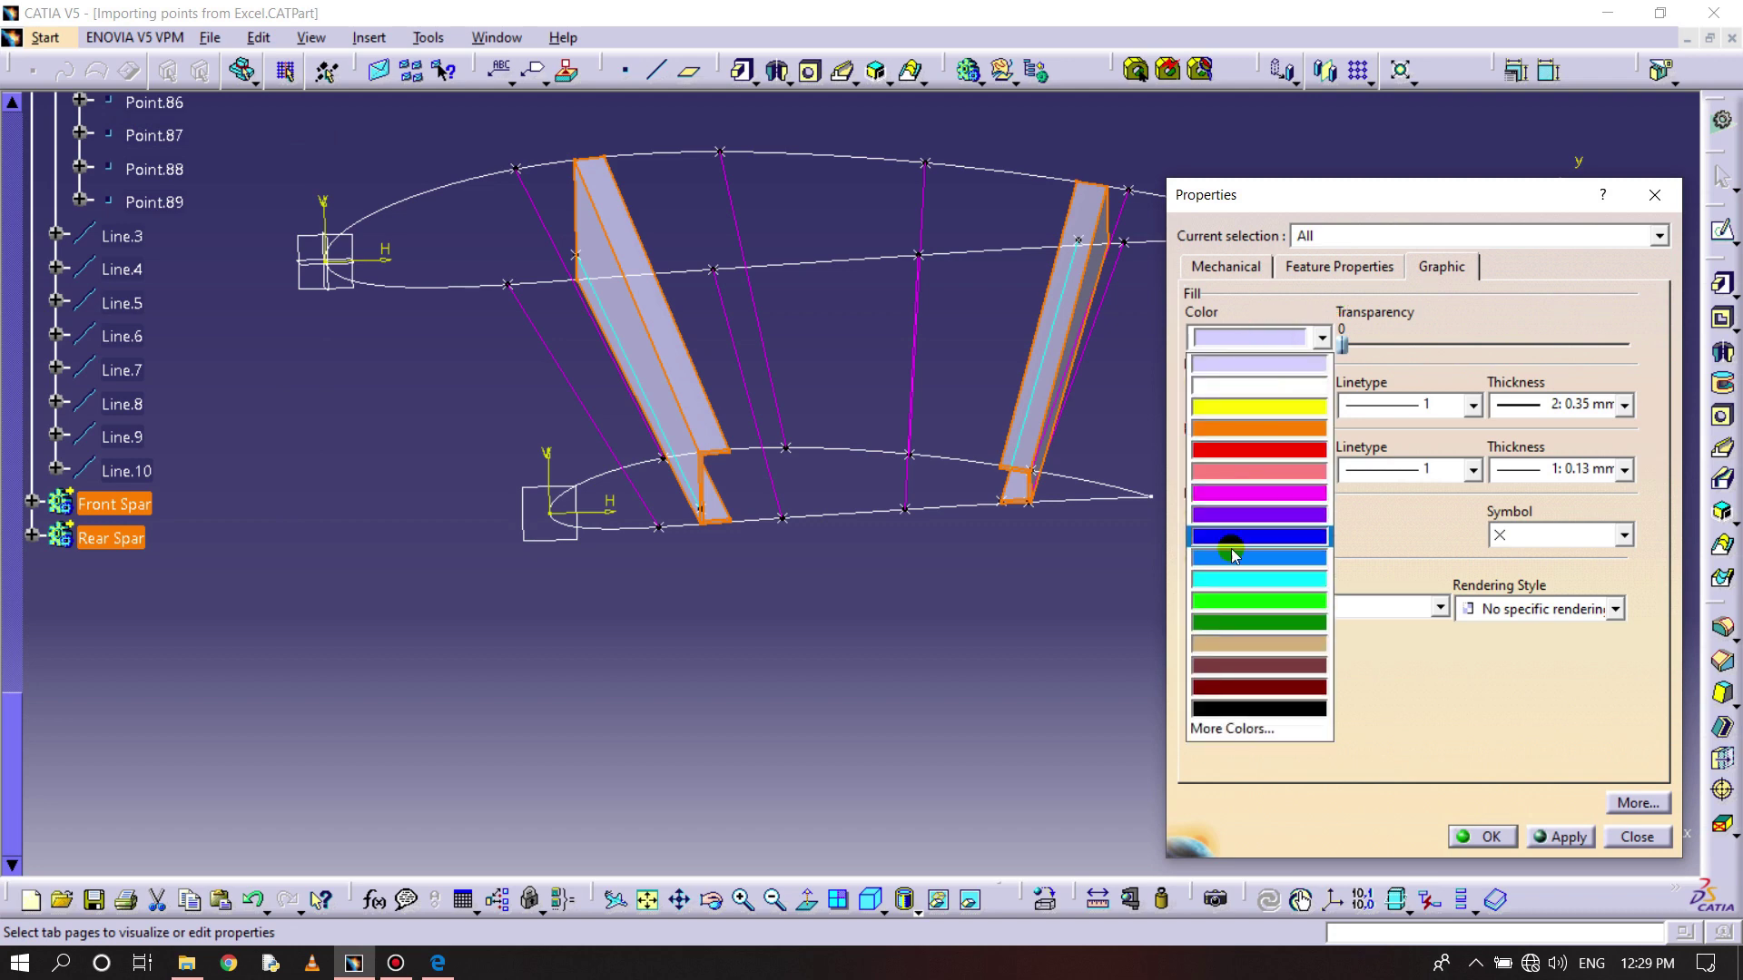
pyautogui.click(1235, 580)
pyautogui.click(1563, 837)
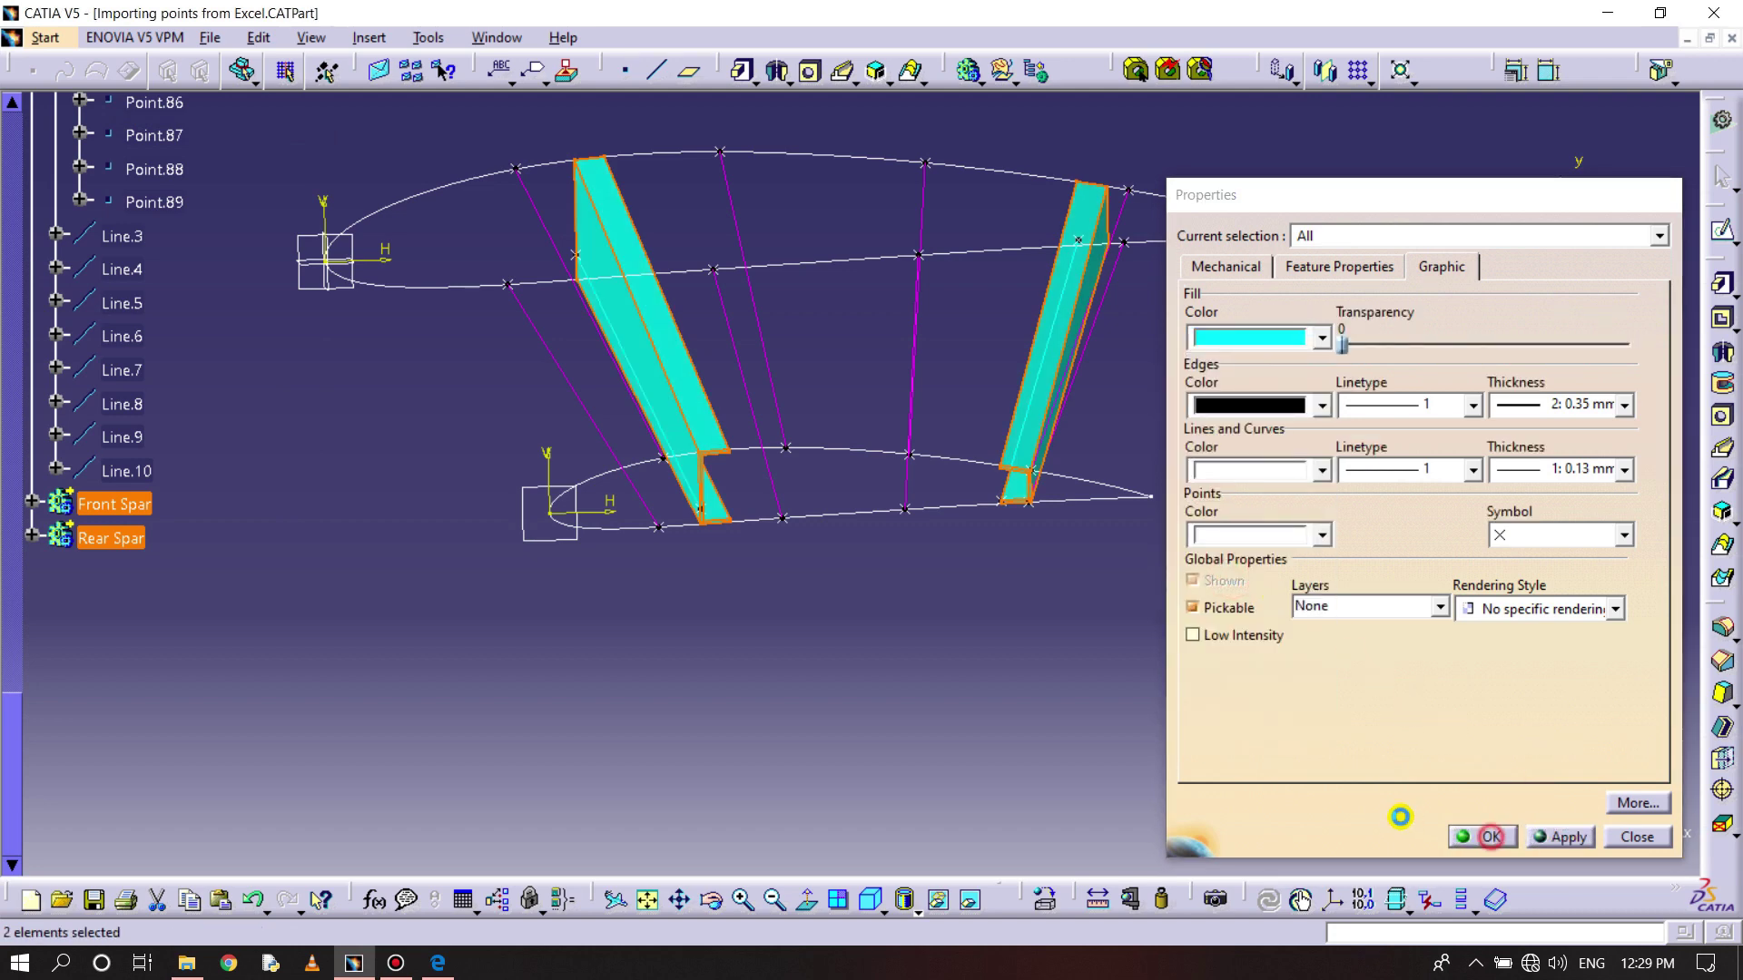
pyautogui.click(1483, 836)
pyautogui.moveTo(809, 630); pyautogui.dragTo(1130, 460, button='middle')
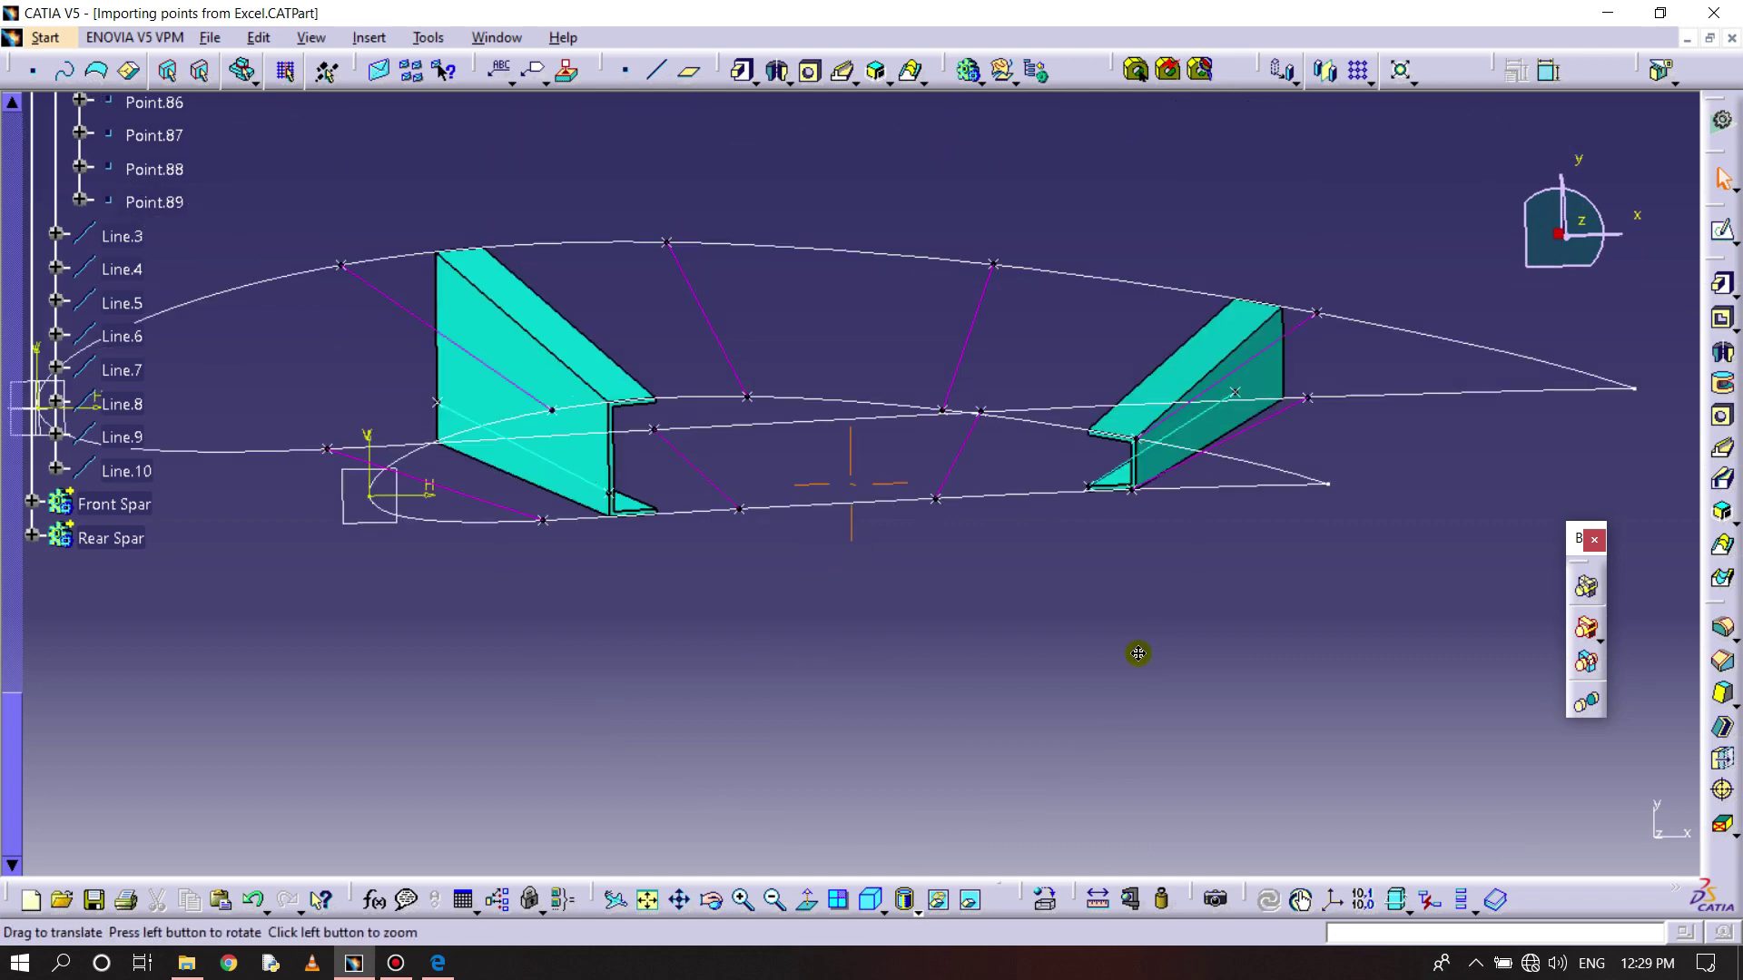